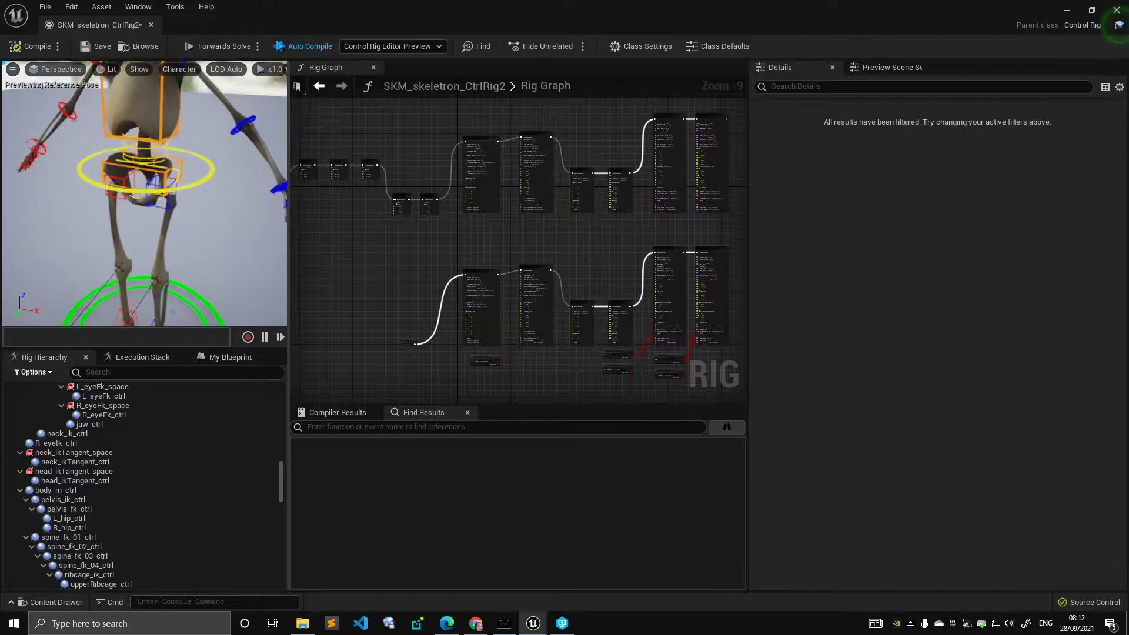
# Select body_m_ctrl, the yellow ring around the skeleton's waist, in the preview viewport.
pyautogui.keyDown('alt'); pyautogui.moveTo(206, 165); pyautogui.dragTo(209, 206, button='middle'); pyautogui.keyUp('alt')
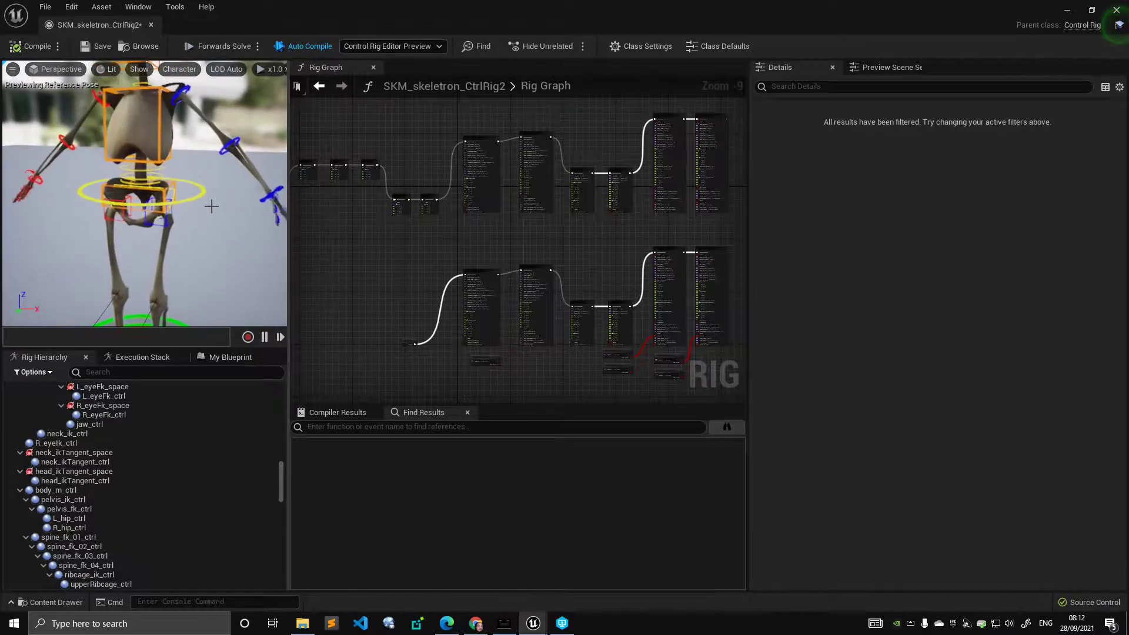
pyautogui.click(209, 204)
pyautogui.moveTo(216, 207)
pyautogui.keyDown('alt'); pyautogui.mouseDown()
pyautogui.moveTo(229, 232)
pyautogui.moveTo(218, 203)
pyautogui.mouseUp(); pyautogui.keyUp('alt')
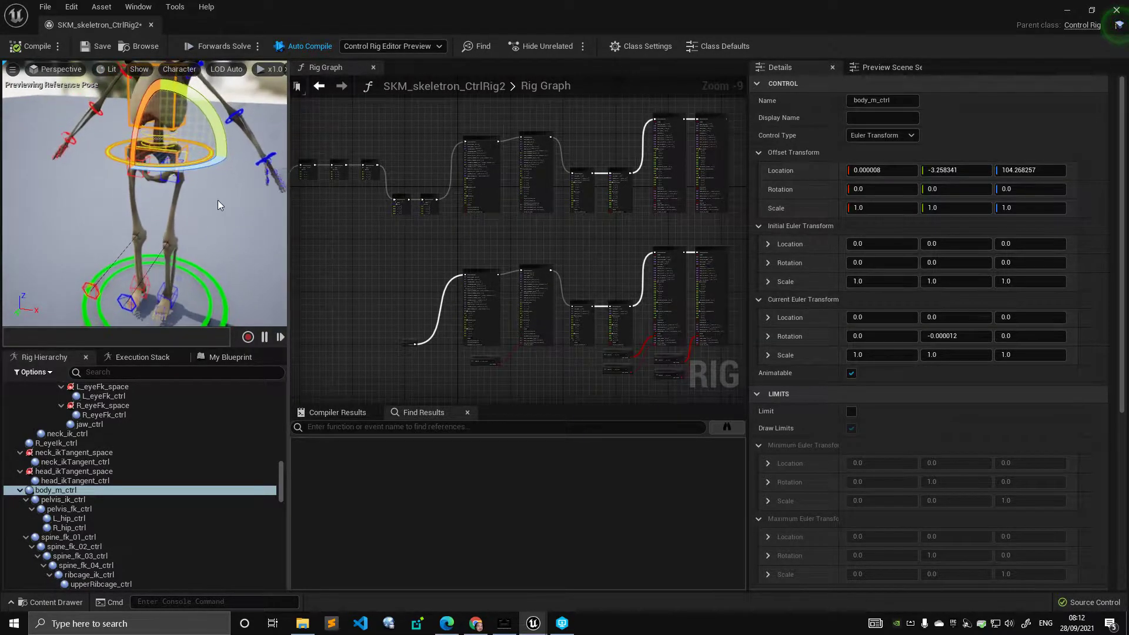
pyautogui.click(226, 200)
pyautogui.keyDown('alt'); pyautogui.moveTo(226, 200); pyautogui.dragTo(234, 228, button='middle'); pyautogui.keyUp('alt')
pyautogui.keyDown('alt'); pyautogui.moveTo(234, 228); pyautogui.dragTo(203, 188, button='right'); pyautogui.keyUp('alt')
pyautogui.click(208, 199)
pyautogui.keyDown('alt'); pyautogui.moveTo(208, 198); pyautogui.dragTo(198, 195); pyautogui.keyUp('alt')
pyautogui.keyDown('alt'); pyautogui.moveTo(197, 195); pyautogui.dragTo(200, 231, button='middle'); pyautogui.keyUp('alt')
pyautogui.keyDown('alt'); pyautogui.moveTo(200, 232); pyautogui.dragTo(187, 218); pyautogui.keyUp('alt')
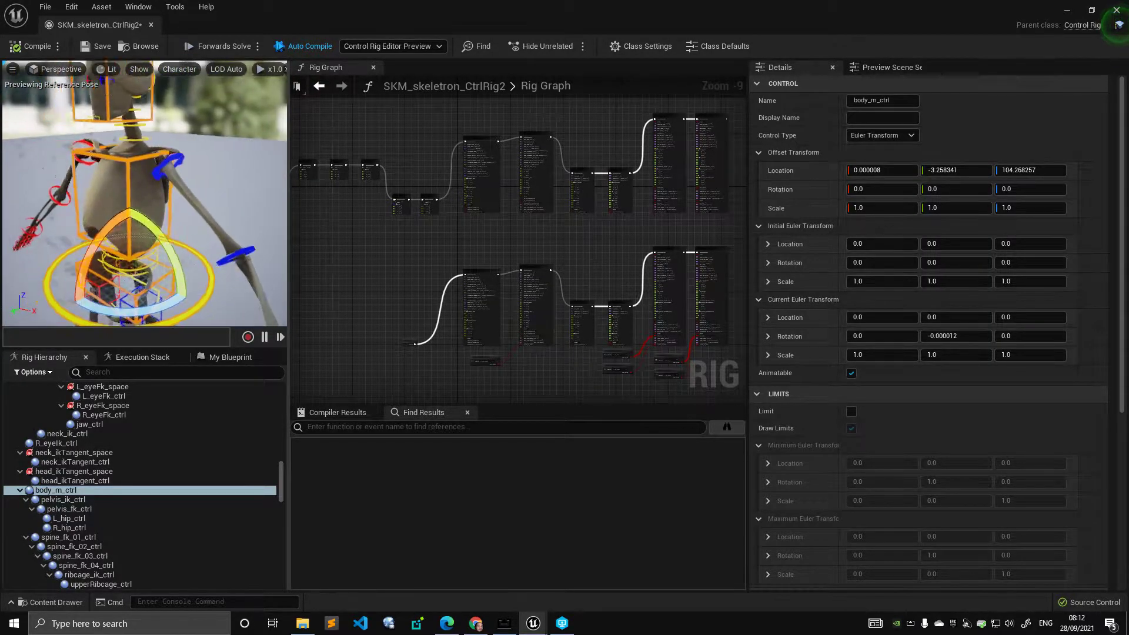
# Move body_m_ctrl down to about X 3.7, Z -13, checking how the torso and head controls follow.
pyautogui.keyDown('alt'); pyautogui.moveTo(187, 219); pyautogui.dragTo(184, 223, button='right'); pyautogui.keyUp('alt')
pyautogui.press('w')
pyautogui.keyDown('alt'); pyautogui.moveTo(184, 223); pyautogui.dragTo(182, 250); pyautogui.keyUp('alt')
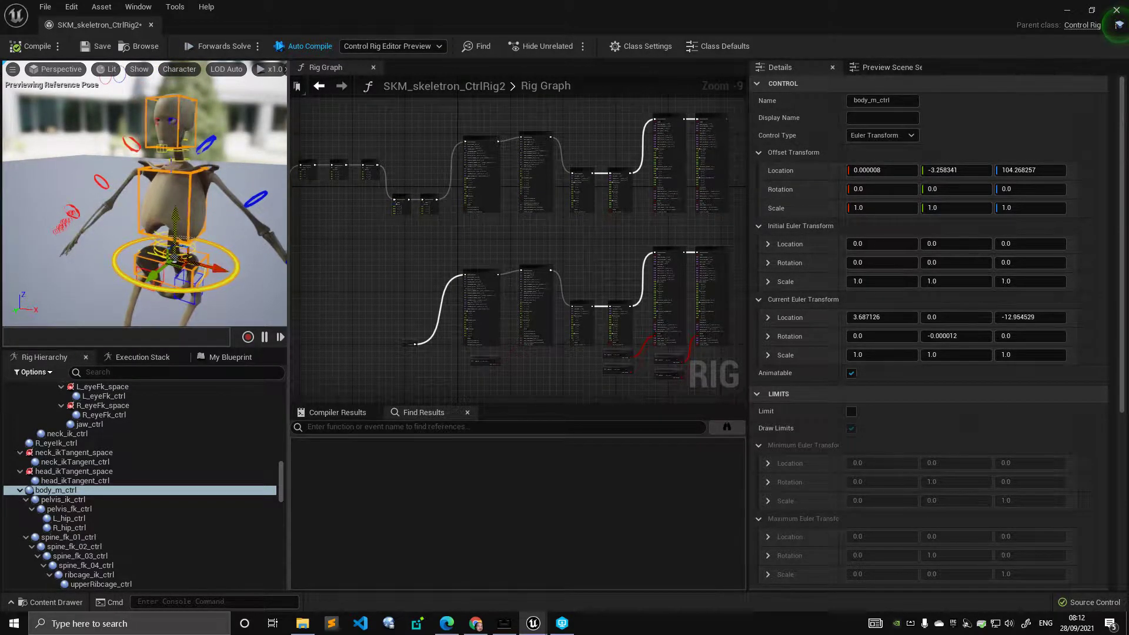
pyautogui.keyDown('alt'); pyautogui.moveTo(196, 181); pyautogui.dragTo(196, 212, button='middle'); pyautogui.keyUp('alt')
pyautogui.keyDown('alt'); pyautogui.moveTo(196, 181); pyautogui.dragTo(229, 188, button='right'); pyautogui.keyUp('alt')
pyautogui.keyDown('alt'); pyautogui.moveTo(196, 181); pyautogui.dragTo(209, 181, button='middle'); pyautogui.keyUp('alt')
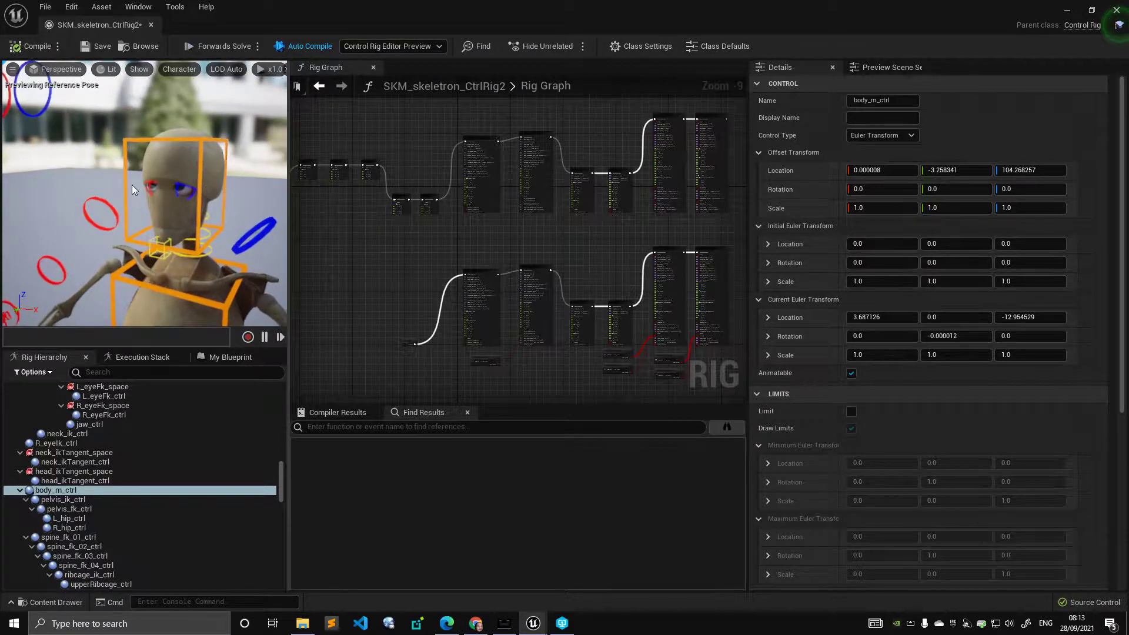
pyautogui.keyDown('alt'); pyautogui.moveTo(176, 235); pyautogui.dragTo(170, 188, button='middle'); pyautogui.keyUp('alt')
pyautogui.keyDown('alt'); pyautogui.moveTo(171, 188); pyautogui.dragTo(106, 185, button='right'); pyautogui.keyUp('alt')
pyautogui.keyDown('alt'); pyautogui.moveTo(220, 214); pyautogui.dragTo(221, 176, button='middle'); pyautogui.keyUp('alt')
pyautogui.keyDown('alt'); pyautogui.moveTo(194, 214); pyautogui.dragTo(220, 214); pyautogui.keyUp('alt')
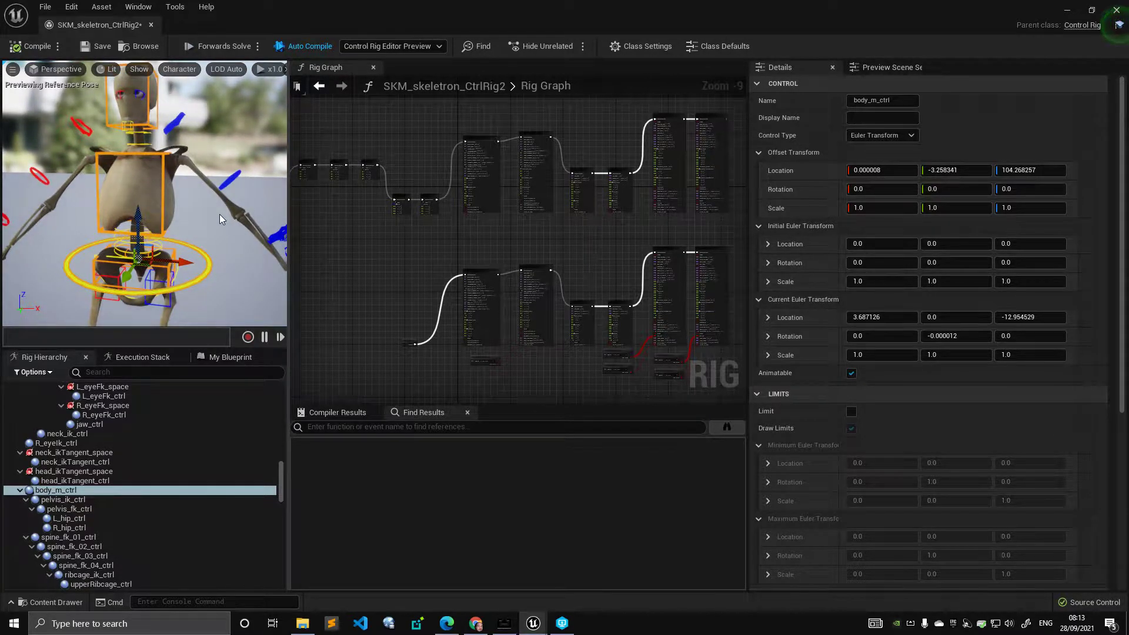
# Try lowering body_m_ctrl further to about X 4.9, Z -19.5, and undo both body moves.
pyautogui.moveTo(154, 249); pyautogui.dragTo(152, 271)
pyautogui.keyDown('alt'); pyautogui.moveTo(204, 196); pyautogui.dragTo(200, 182); pyautogui.keyUp('alt')
pyautogui.keyDown('alt'); pyautogui.moveTo(203, 196); pyautogui.dragTo(205, 135, button='middle'); pyautogui.keyUp('alt')
pyautogui.keyDown('alt'); pyautogui.moveTo(204, 195); pyautogui.dragTo(194, 144); pyautogui.keyUp('alt')
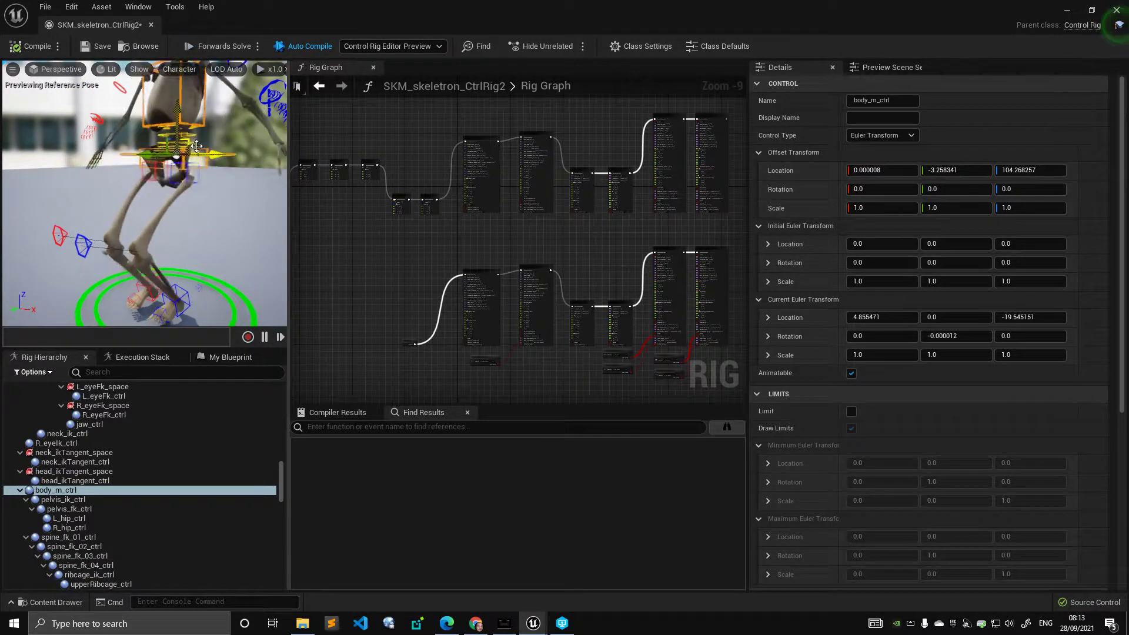
pyautogui.hotkey('ctrl', 'z')
pyautogui.hotkey('ctrl', 'z')
# Examine the head, neck, ribcage and pelvis controls of the skeleton in the preview viewport.
pyautogui.keyDown('alt'); pyautogui.moveTo(223, 182); pyautogui.dragTo(247, 189, button='right'); pyautogui.keyUp('alt')
pyautogui.keyDown('alt'); pyautogui.moveTo(223, 183); pyautogui.dragTo(205, 211, button='middle'); pyautogui.keyUp('alt')
pyautogui.keyDown('alt'); pyautogui.moveTo(176, 194); pyautogui.dragTo(211, 206); pyautogui.keyUp('alt')
pyautogui.keyDown('alt'); pyautogui.moveTo(129, 147); pyautogui.dragTo(147, 169, button='middle'); pyautogui.keyUp('alt')
pyautogui.keyDown('alt'); pyautogui.moveTo(147, 170); pyautogui.dragTo(123, 159, button='right'); pyautogui.keyUp('alt')
pyautogui.keyDown('alt'); pyautogui.moveTo(117, 89); pyautogui.dragTo(110, 175, button='middle'); pyautogui.keyUp('alt')
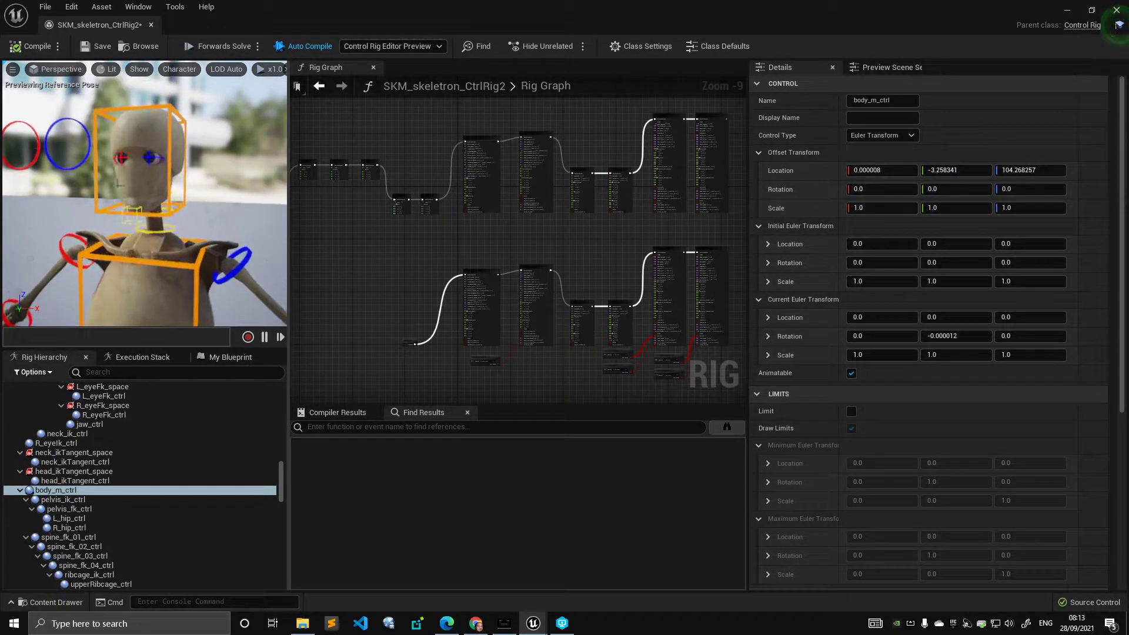
pyautogui.keyDown('alt'); pyautogui.moveTo(191, 186); pyautogui.dragTo(216, 179, button='middle'); pyautogui.keyUp('alt')
pyautogui.keyDown('alt'); pyautogui.moveTo(216, 180); pyautogui.dragTo(191, 165, button='right'); pyautogui.keyUp('alt')
pyautogui.keyDown('alt'); pyautogui.moveTo(191, 165); pyautogui.dragTo(182, 168); pyautogui.keyUp('alt')
pyautogui.keyDown('alt'); pyautogui.moveTo(182, 167); pyautogui.dragTo(159, 118, button='middle'); pyautogui.keyUp('alt')
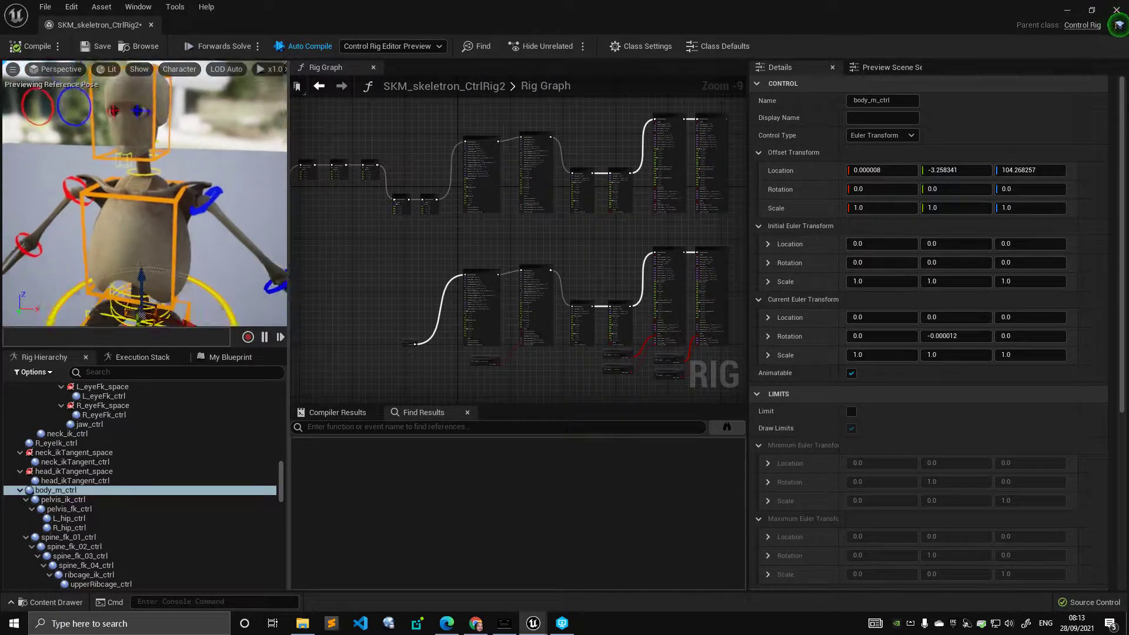
pyautogui.moveTo(160, 118)
pyautogui.keyDown('alt'); pyautogui.mouseDown()
pyautogui.moveTo(176, 121)
pyautogui.moveTo(164, 103)
pyautogui.mouseUp(); pyautogui.keyUp('alt')
pyautogui.keyDown('alt'); pyautogui.moveTo(165, 103); pyautogui.dragTo(154, 97, button='right'); pyautogui.keyUp('alt')
pyautogui.keyDown('alt'); pyautogui.moveTo(233, 227); pyautogui.dragTo(233, 203, button='middle'); pyautogui.keyUp('alt')
pyautogui.keyDown('alt'); pyautogui.moveTo(233, 203); pyautogui.dragTo(233, 196); pyautogui.keyUp('alt')
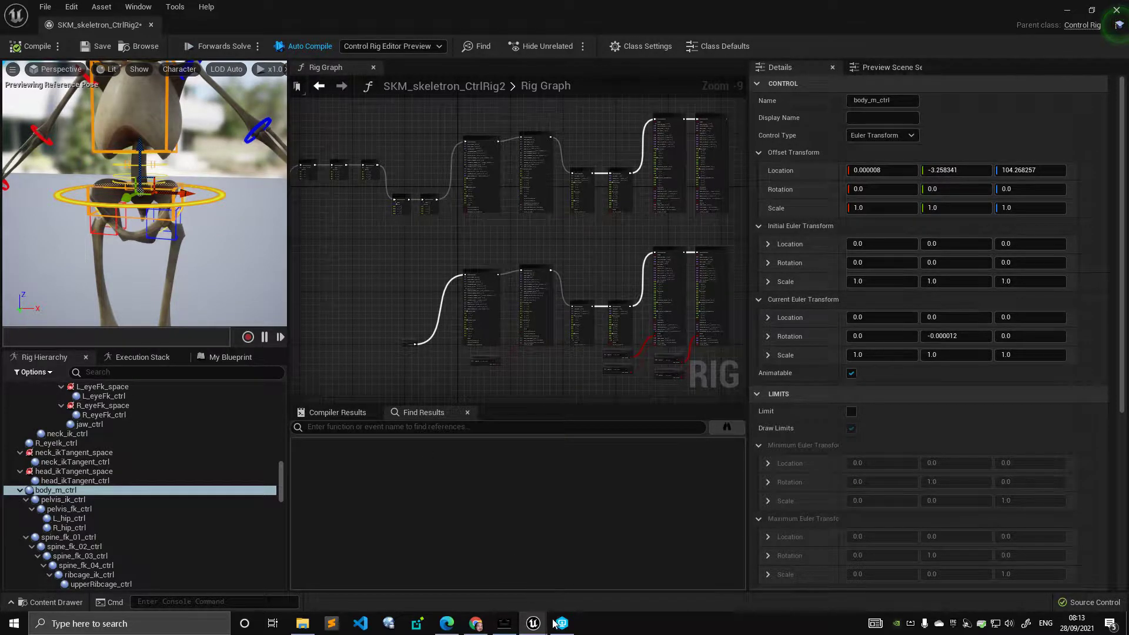
# Switch to AirServer to view the IK/FK spacing sketch, and return to the Control Rig editor.
pyautogui.moveTo(542, 624)
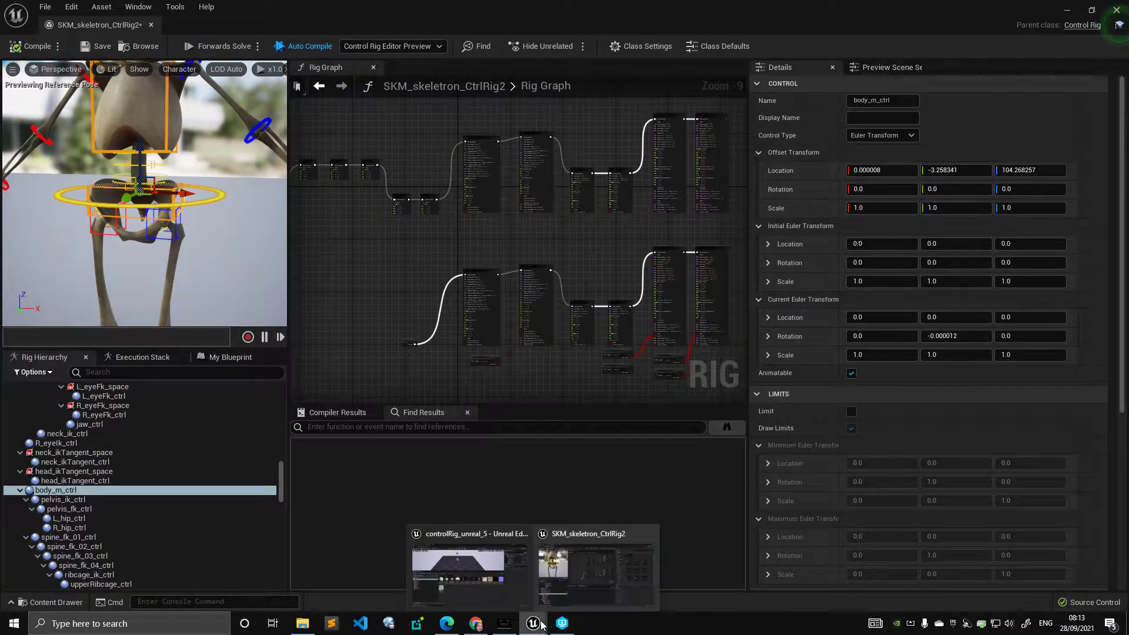
pyautogui.click(504, 623)
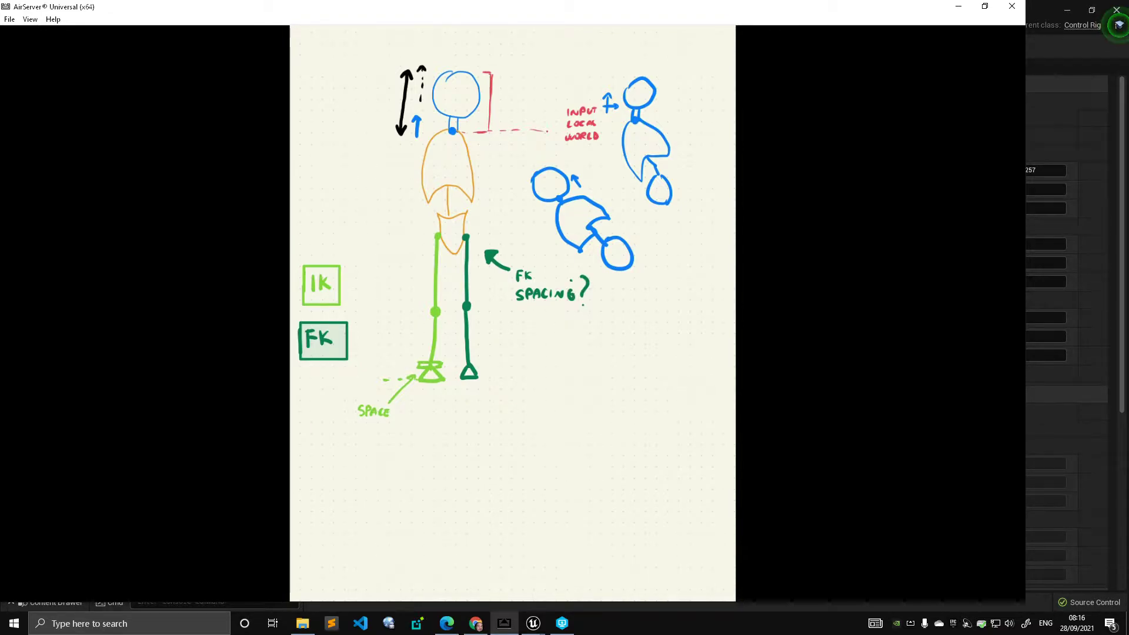
pyautogui.click(1041, 6)
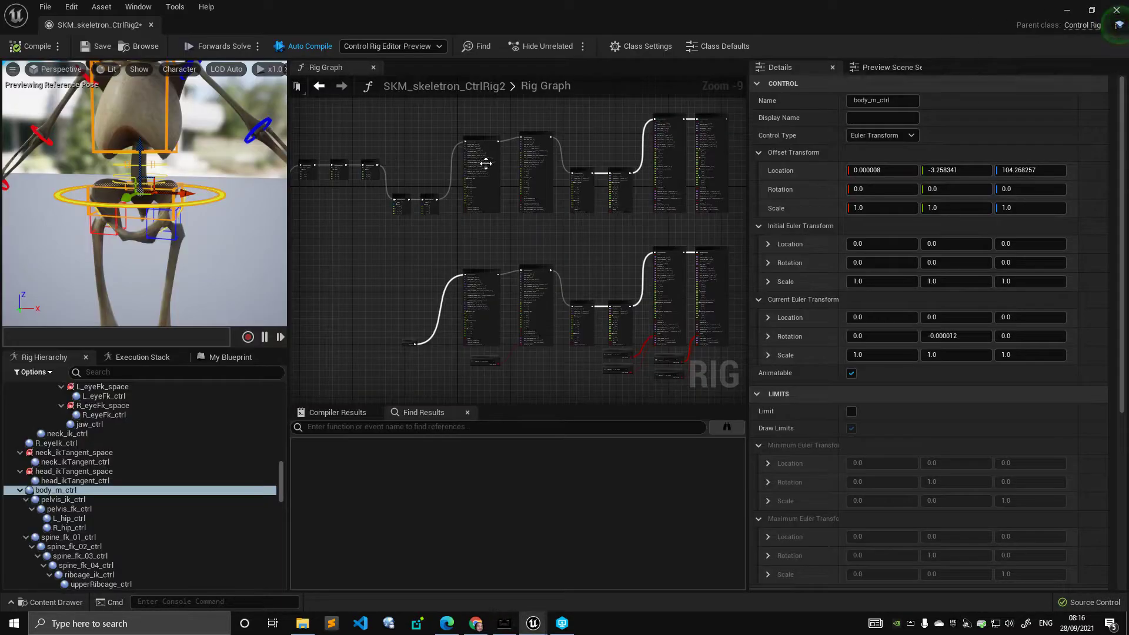
# Shift body_m_ctrl to about X -3.6, Z -1.9 and widen the preview viewport.
pyautogui.moveTo(196, 187)
pyautogui.mouseDown(button='right')
pyautogui.moveTo(179, 188)
pyautogui.moveTo(196, 187)
pyautogui.mouseUp(button='right')
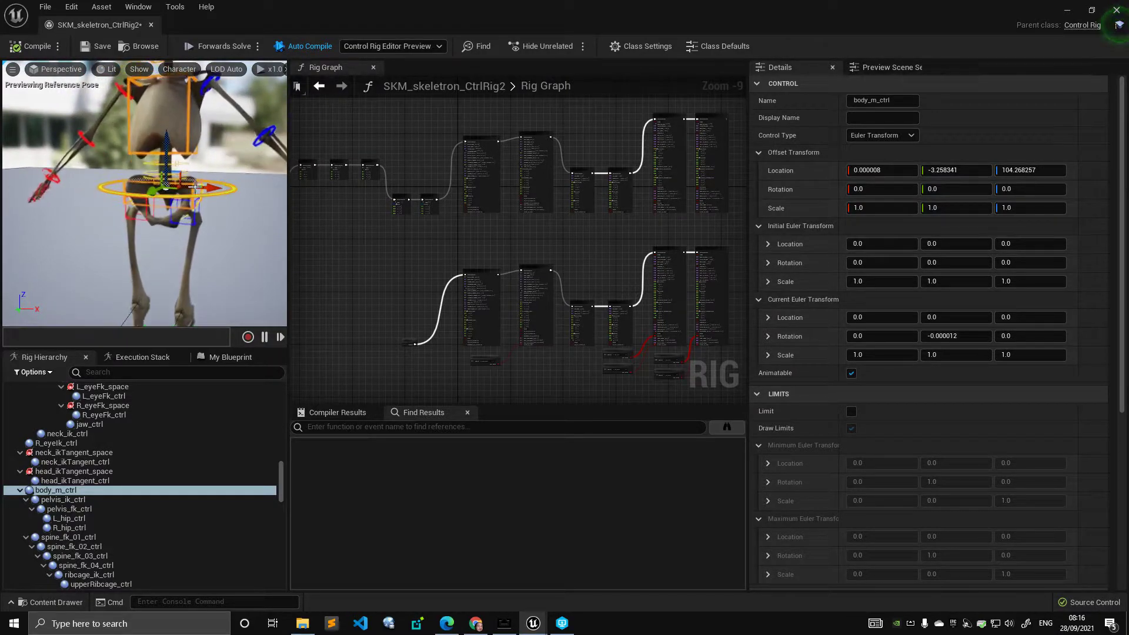
pyautogui.moveTo(183, 171); pyautogui.dragTo(173, 175)
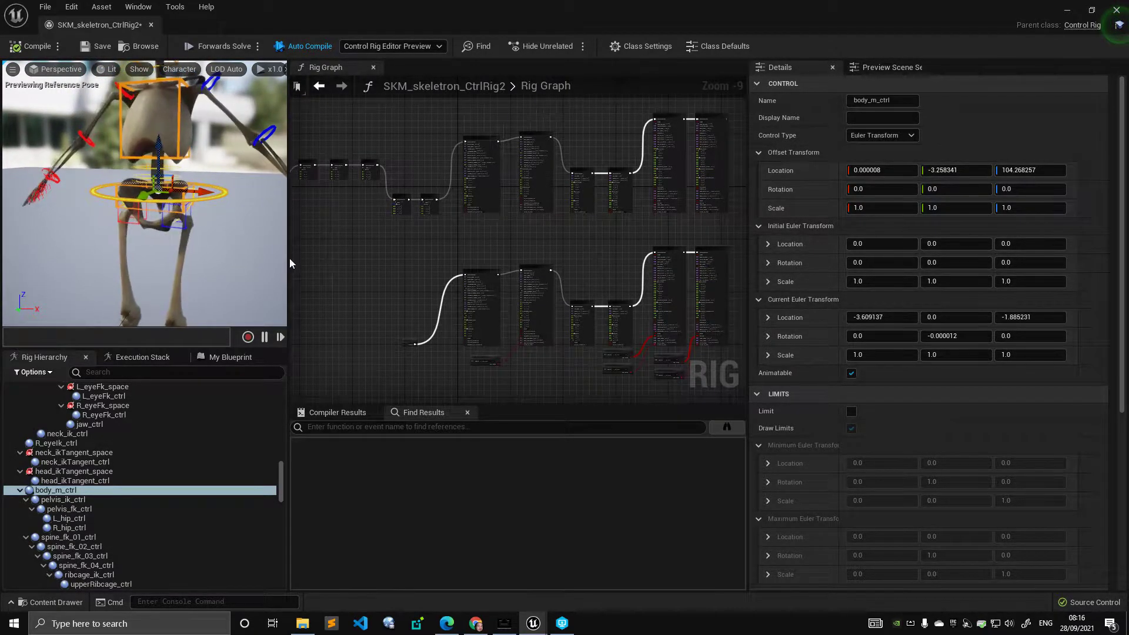
pyautogui.moveTo(294, 297); pyautogui.dragTo(506, 297)
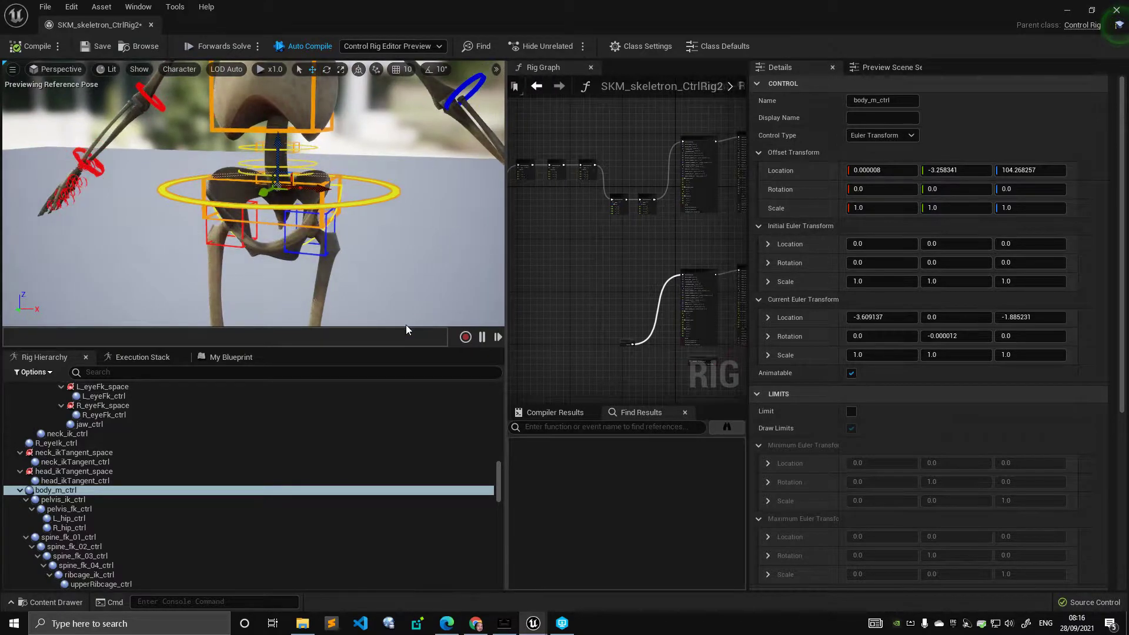
# Try moving and rotating body_m_ctrl at the waist, undoing the transforms to restore its original pose.
pyautogui.moveTo(384, 236); pyautogui.dragTo(278, 85, button='right')
pyautogui.moveTo(253, 88); pyautogui.dragTo(327, 197)
pyautogui.hotkey('ctrl', 'z')
pyautogui.press('e')
pyautogui.moveTo(324, 103)
pyautogui.mouseDown()
pyautogui.moveTo(317, 93)
pyautogui.moveTo(341, 134)
pyautogui.moveTo(334, 160)
pyautogui.moveTo(340, 117)
pyautogui.moveTo(327, 99)
pyautogui.mouseUp()
pyautogui.hotkey('ctrl', 'z')
pyautogui.keyDown('alt'); pyautogui.moveTo(323, 182); pyautogui.dragTo(355, 189); pyautogui.keyUp('alt')
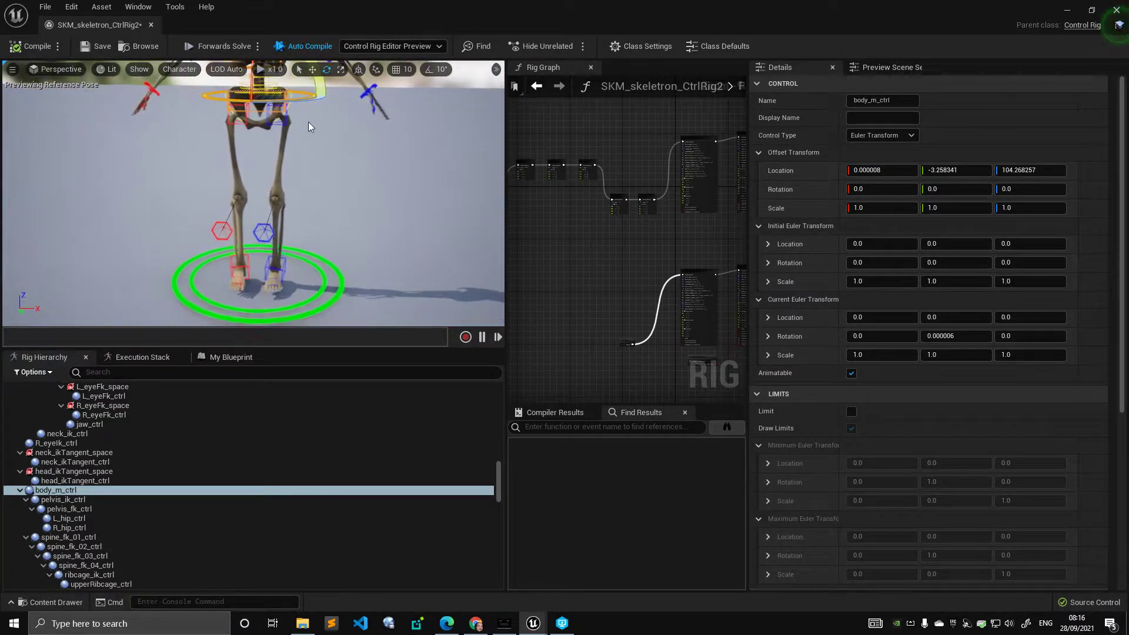
# Select L_hip_ctrl on the pelvis, try moving it outward and down, and undo the move.
pyautogui.keyDown('alt'); pyautogui.moveTo(312, 126); pyautogui.dragTo(323, 187, button='middle'); pyautogui.keyUp('alt')
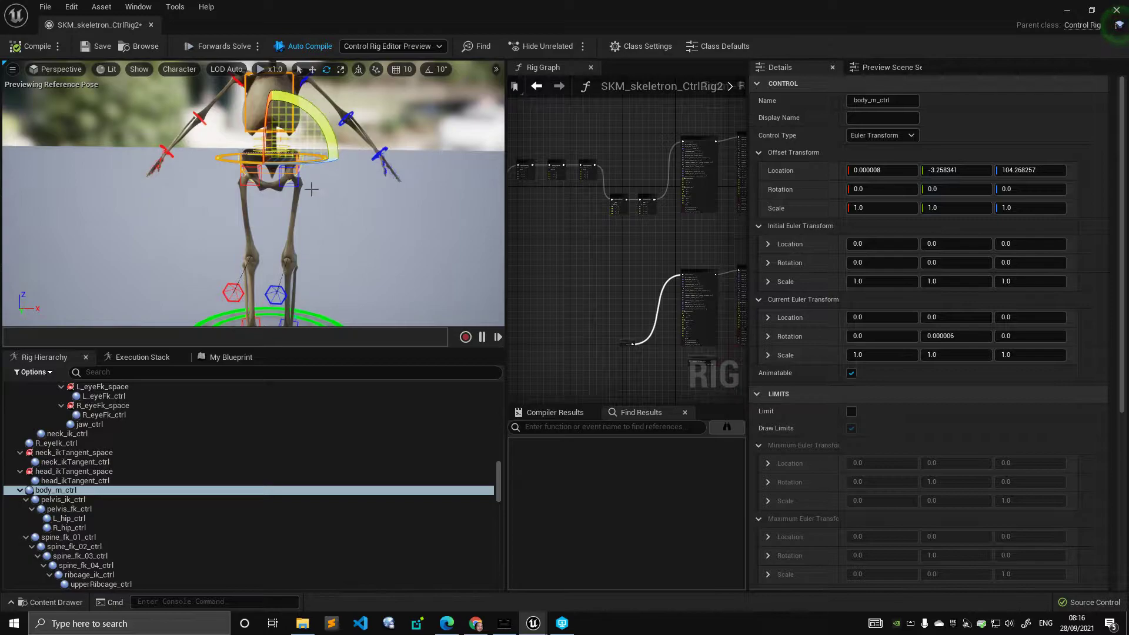
pyautogui.click(301, 184)
pyautogui.press('w')
pyautogui.moveTo(309, 185); pyautogui.dragTo(330, 200)
pyautogui.hotkey('ctrl', 'z')
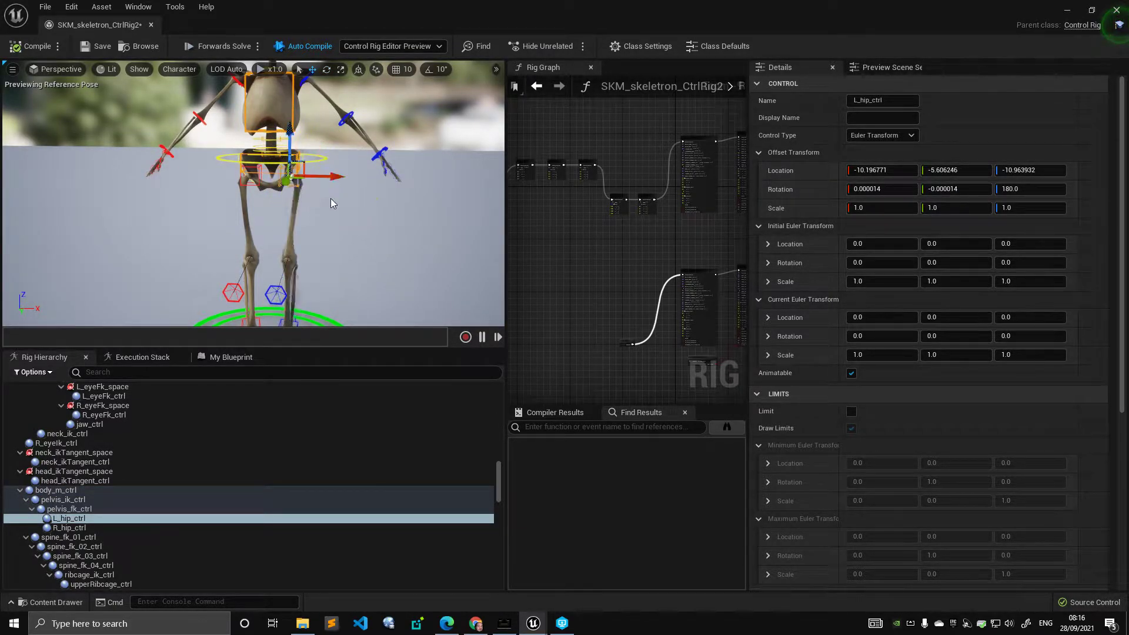
# Select L_foot_ctrl at the skeleton's left foot.
pyautogui.keyDown('alt'); pyautogui.moveTo(347, 227); pyautogui.dragTo(360, 190, button='middle'); pyautogui.keyUp('alt')
pyautogui.keyDown('alt'); pyautogui.moveTo(323, 141); pyautogui.dragTo(270, 147); pyautogui.keyUp('alt')
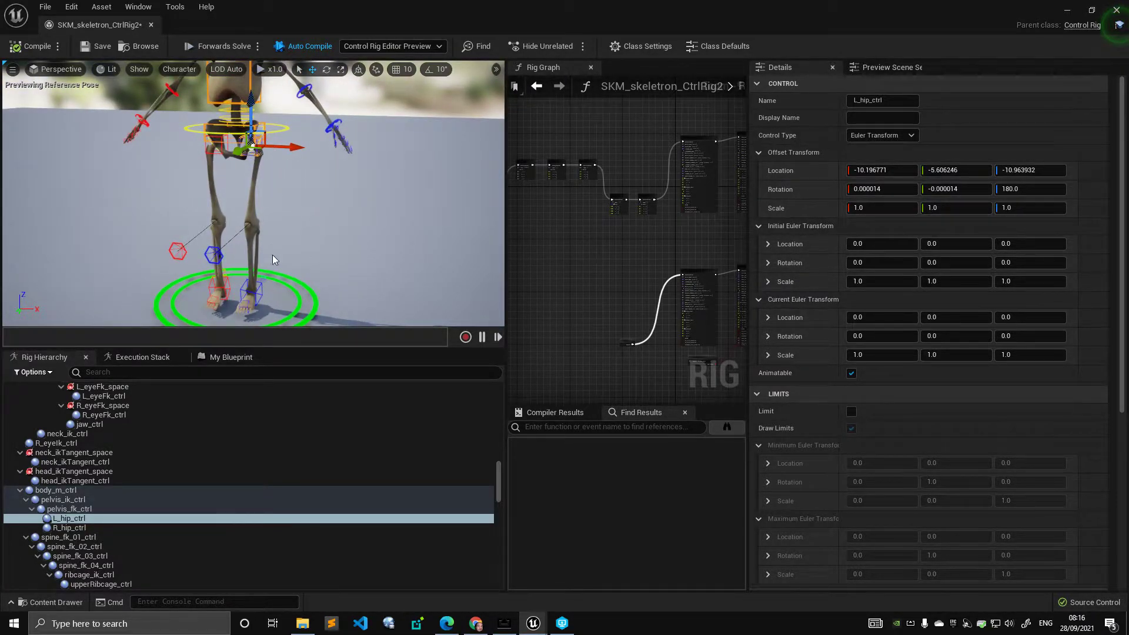
pyautogui.click(258, 299)
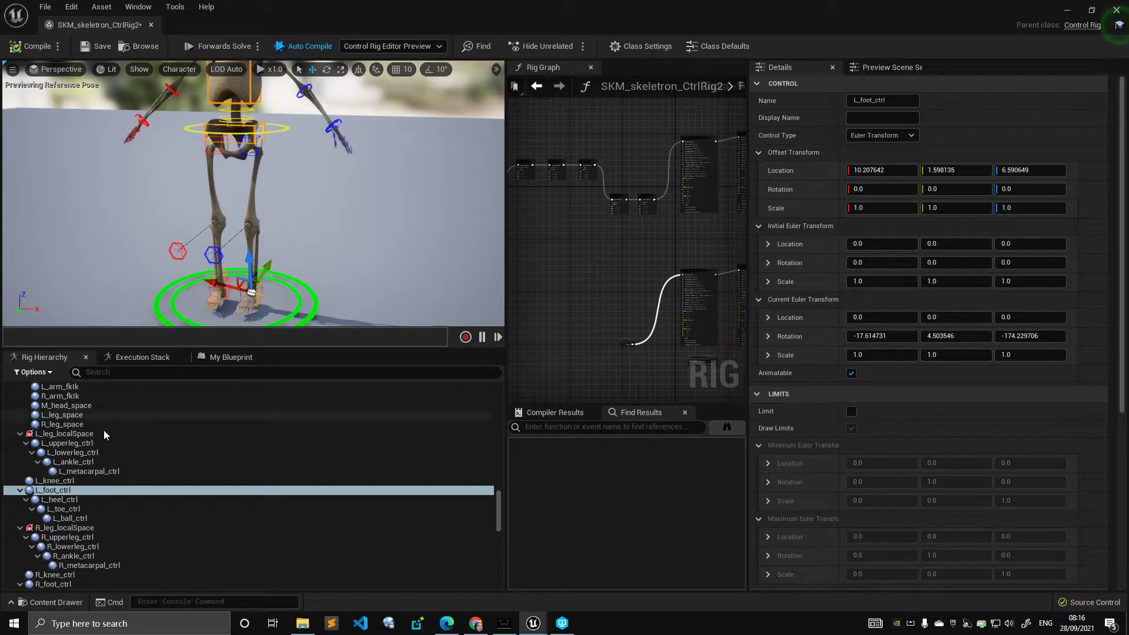
# Collapse the global_ctrl, hand_l_space and hand_r_space branches in the rig hierarchy.
pyautogui.scroll(10, 70, 464)
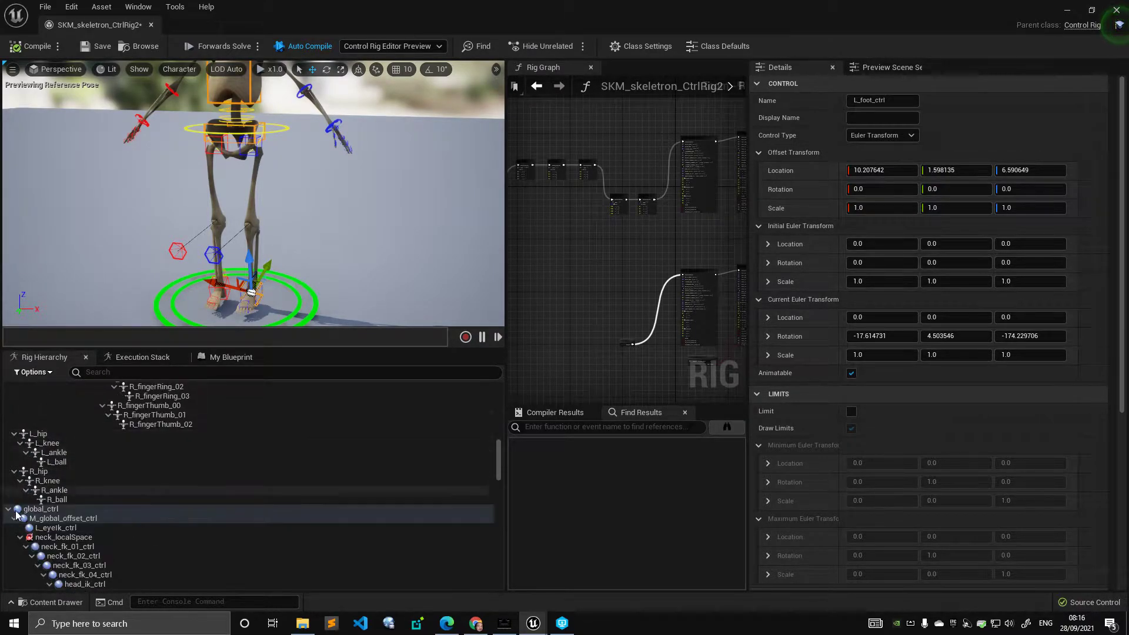
pyautogui.click(9, 509)
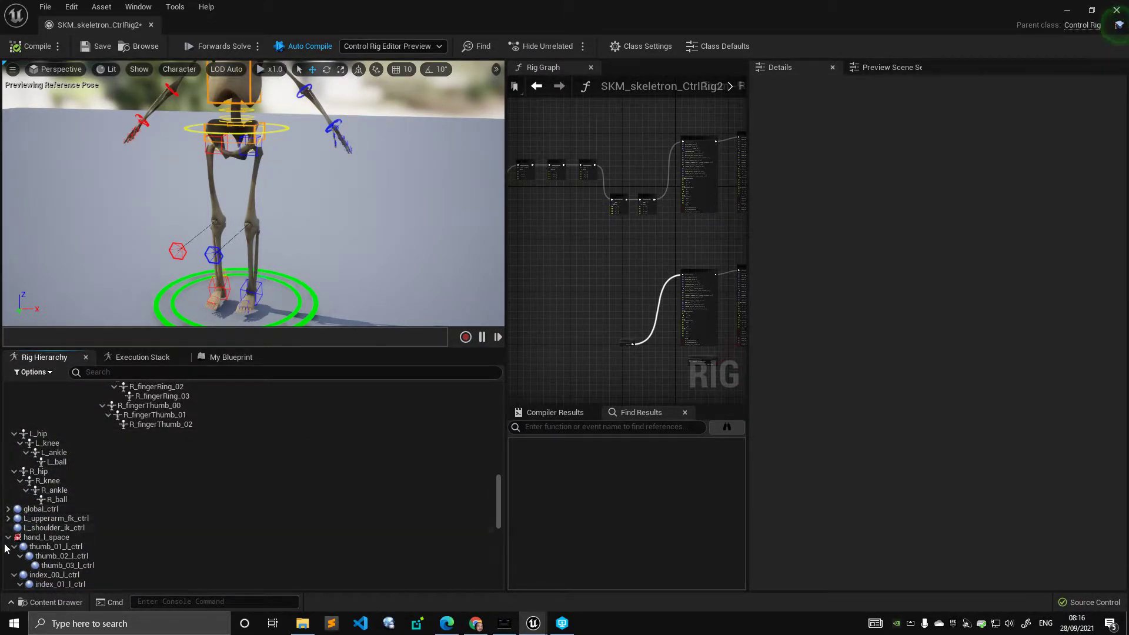
pyautogui.click(8, 546)
pyautogui.click(8, 565)
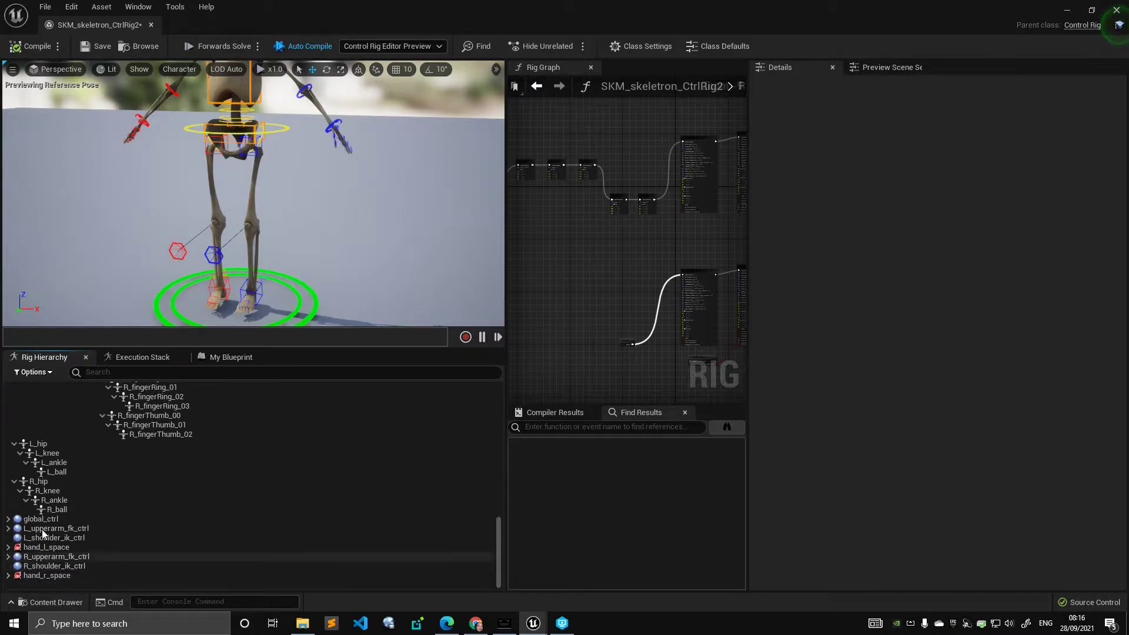
# Select L_foot_ctrl again and collapse the neck_localSpace, neck_ikTangent_space, head_ikTangent_space and body_m_ctrl branches above it.
pyautogui.click(251, 291)
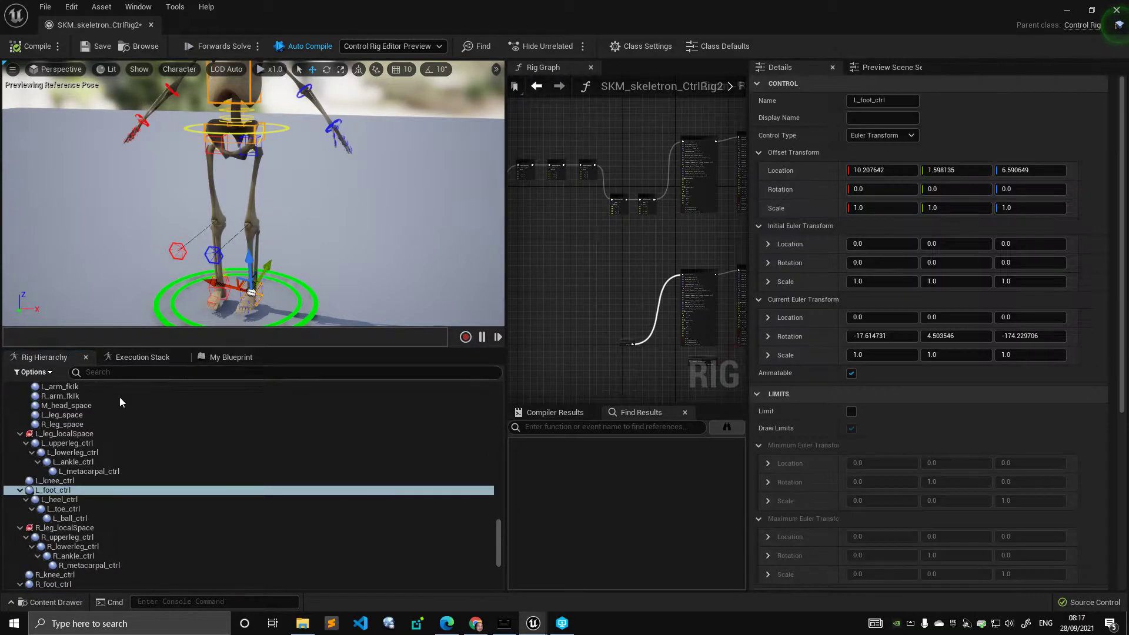
pyautogui.scroll(5, 59, 466)
pyautogui.scroll(12, 59, 465)
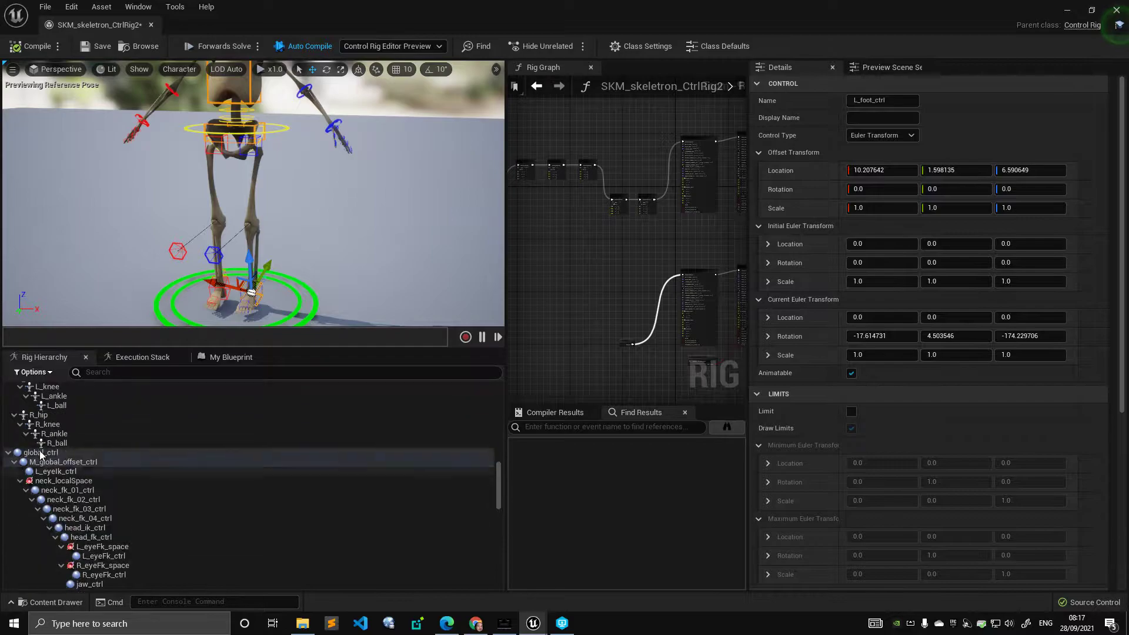
pyautogui.click(20, 519)
pyautogui.click(20, 537)
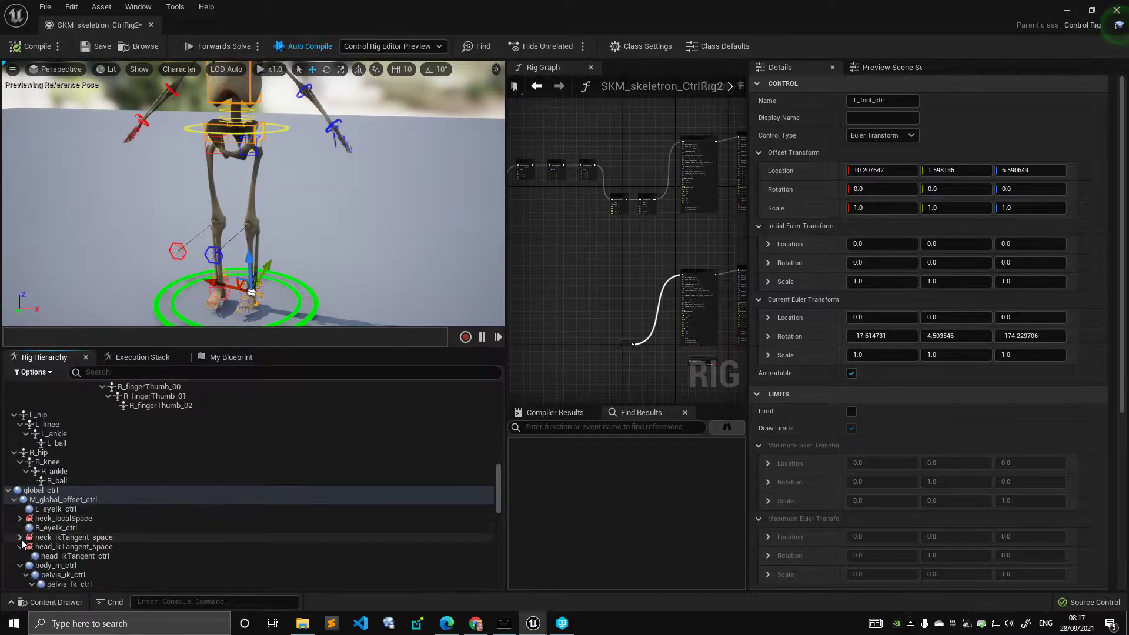
pyautogui.click(20, 546)
pyautogui.click(20, 556)
# Collapse the L_leg_localSpace, L_foot_ctrl, R_leg_localSpace and R_foot_ctrl branches under M_global_offset_ctrl.
pyautogui.scroll(-2, 24, 547)
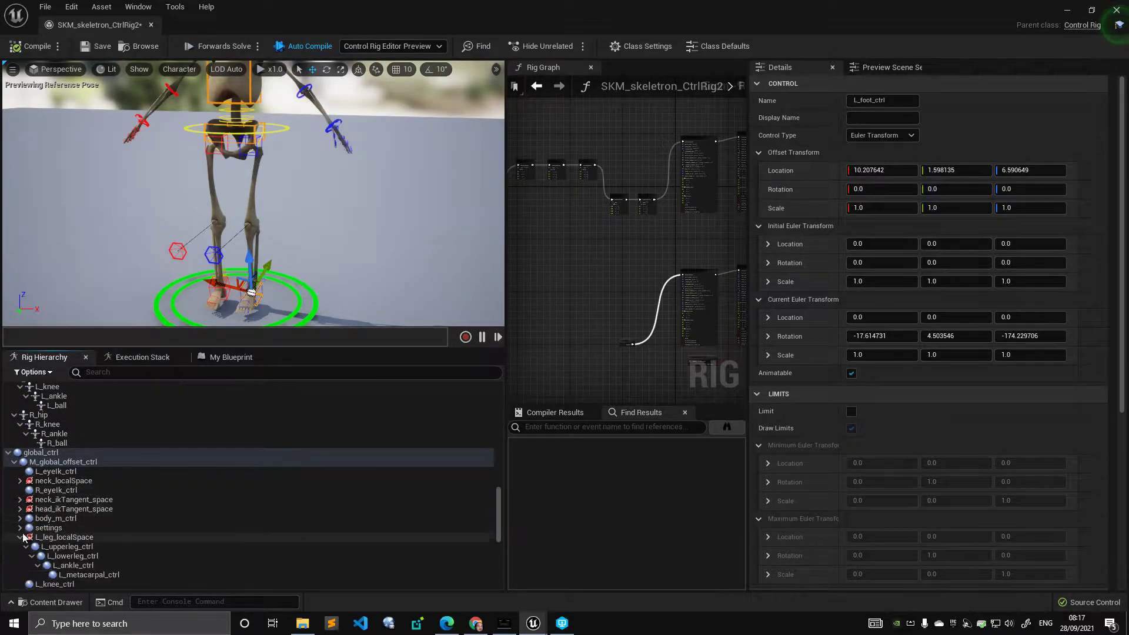
pyautogui.click(20, 537)
pyautogui.scroll(-2, 97, 510)
pyautogui.click(20, 509)
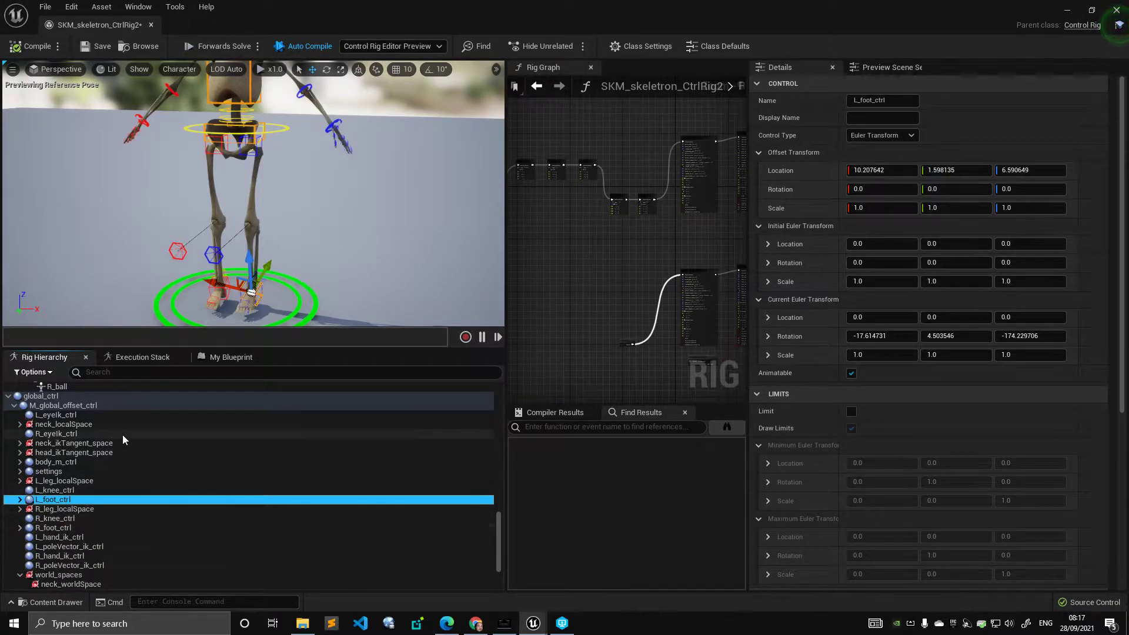
pyautogui.scroll(2, 71, 447)
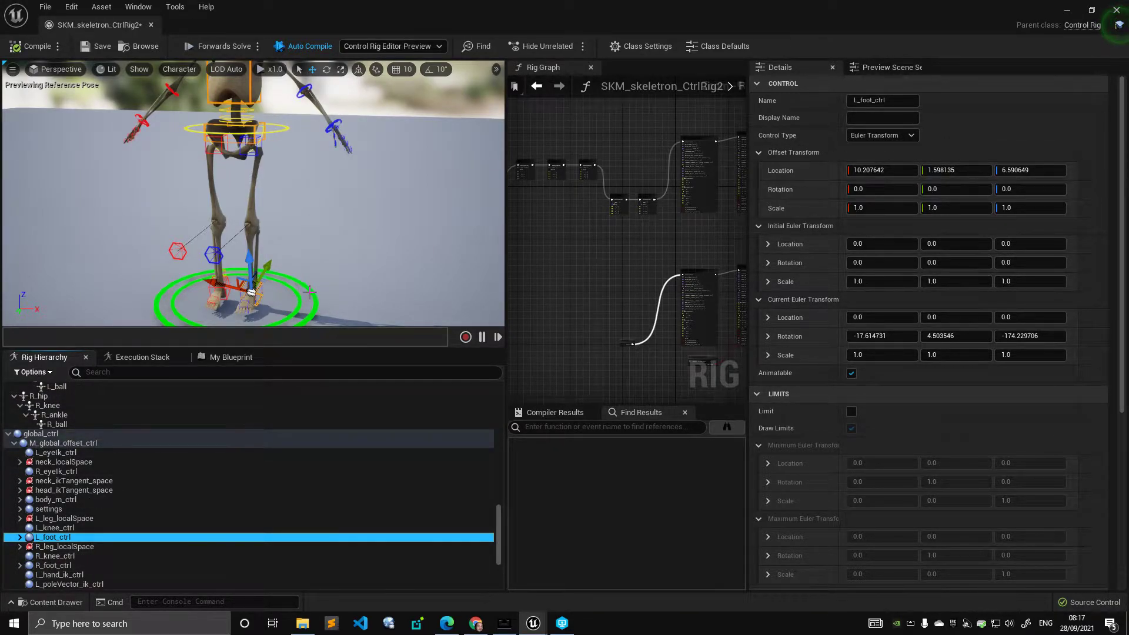
# Select global_ctrl, the outer green ring, move it to about X 8, Z 40 and tilt it about -13.7° in Y.
pyautogui.click(310, 292)
pyautogui.moveTo(256, 294); pyautogui.dragTo(317, 238)
pyautogui.press('e')
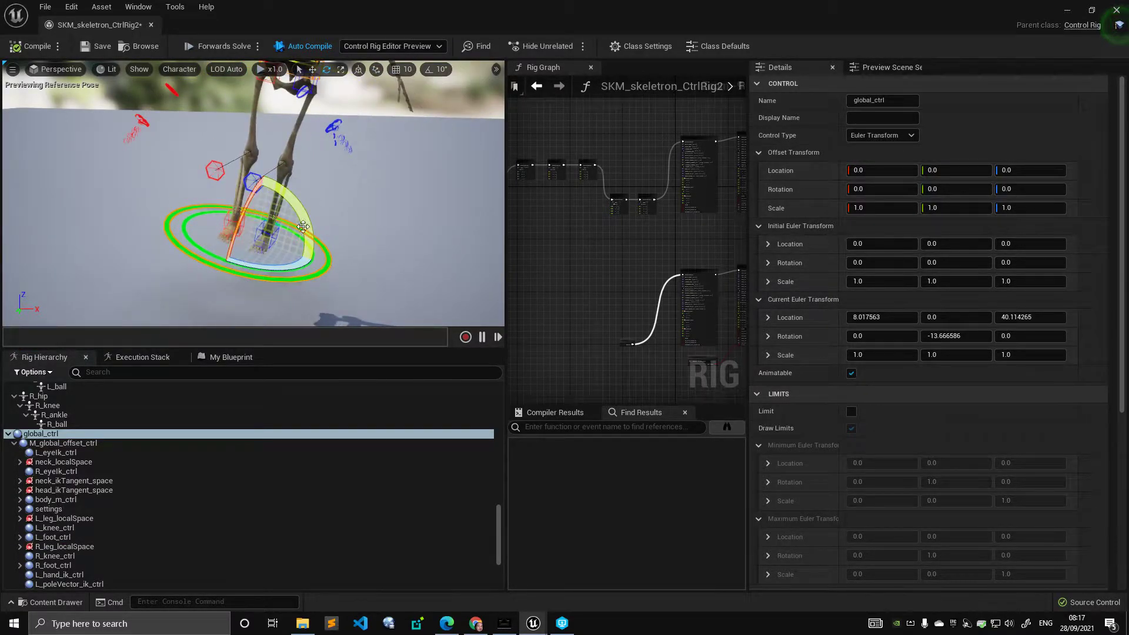
# Select M_global_offset_ctrl, the inner green ring, and move it to about X 2.2, Z 10.
pyautogui.click(186, 225)
pyautogui.press('w')
pyautogui.moveTo(281, 234); pyautogui.dragTo(256, 228)
pyautogui.click(331, 264)
pyautogui.click(315, 233)
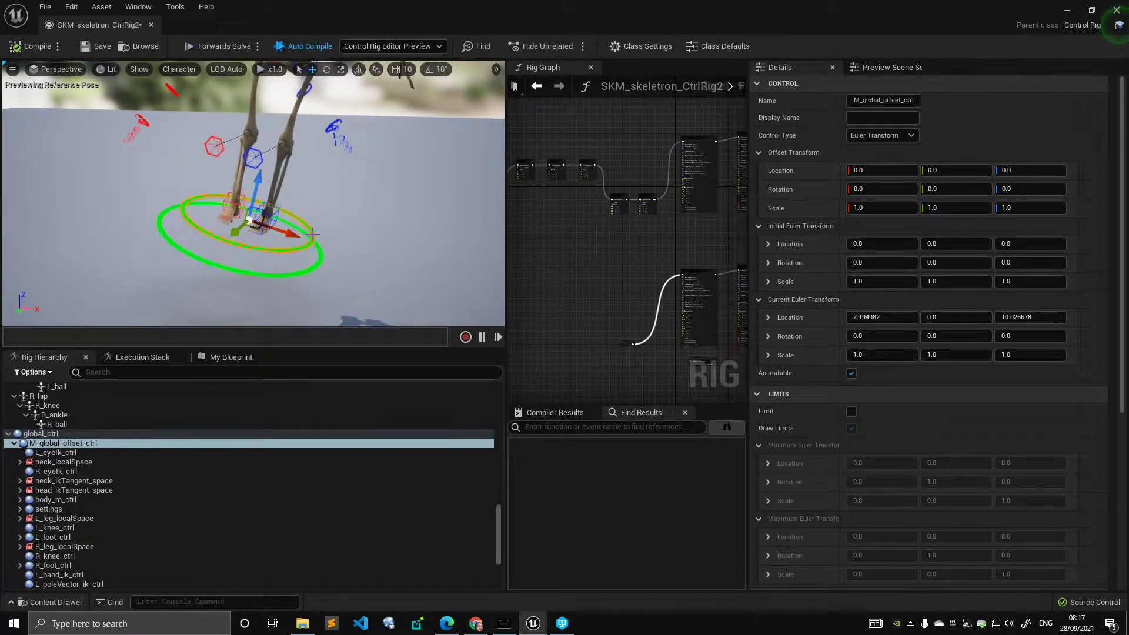
# Compare the two ground rings and move M_global_offset_ctrl to about X 0.1, Z 18.5.
pyautogui.click(316, 267)
pyautogui.click(312, 230)
pyautogui.moveTo(266, 218); pyautogui.dragTo(173, 216)
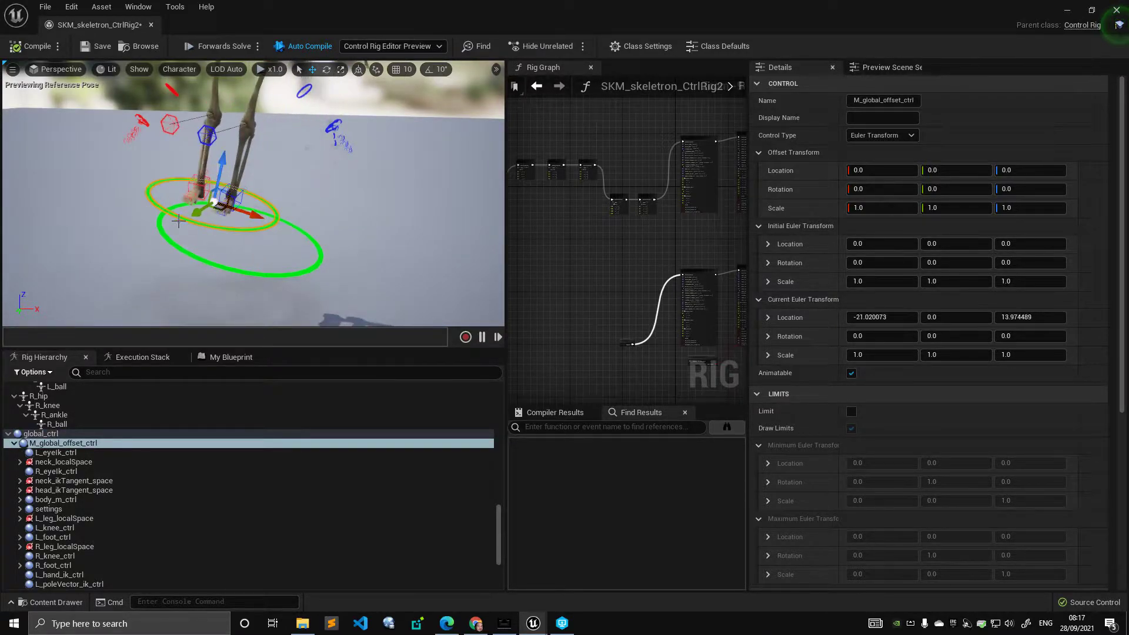
pyautogui.moveTo(233, 200); pyautogui.dragTo(239, 222)
pyautogui.moveTo(369, 241); pyautogui.dragTo(273, 221, button='right')
pyautogui.moveTo(353, 220)
pyautogui.mouseDown()
pyautogui.moveTo(330, 232)
pyautogui.moveTo(361, 235)
pyautogui.moveTo(360, 216)
pyautogui.mouseUp()
pyautogui.moveTo(365, 222); pyautogui.dragTo(406, 208, button='right')
pyautogui.scroll(3, 297, 218)
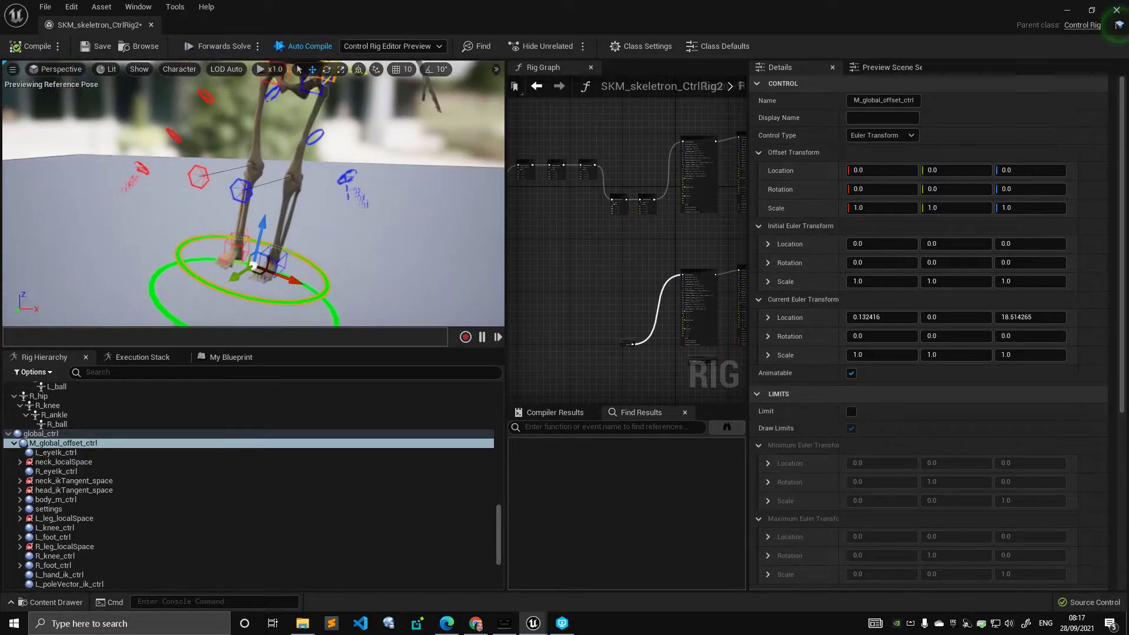
# Select L_foot_ctrl and R_heel_ctrl for comparison, and move M_global_offset_ctrl to about X 0.3, Z 17.7.
pyautogui.moveTo(297, 217); pyautogui.dragTo(297, 242, button='right')
pyautogui.click(288, 212)
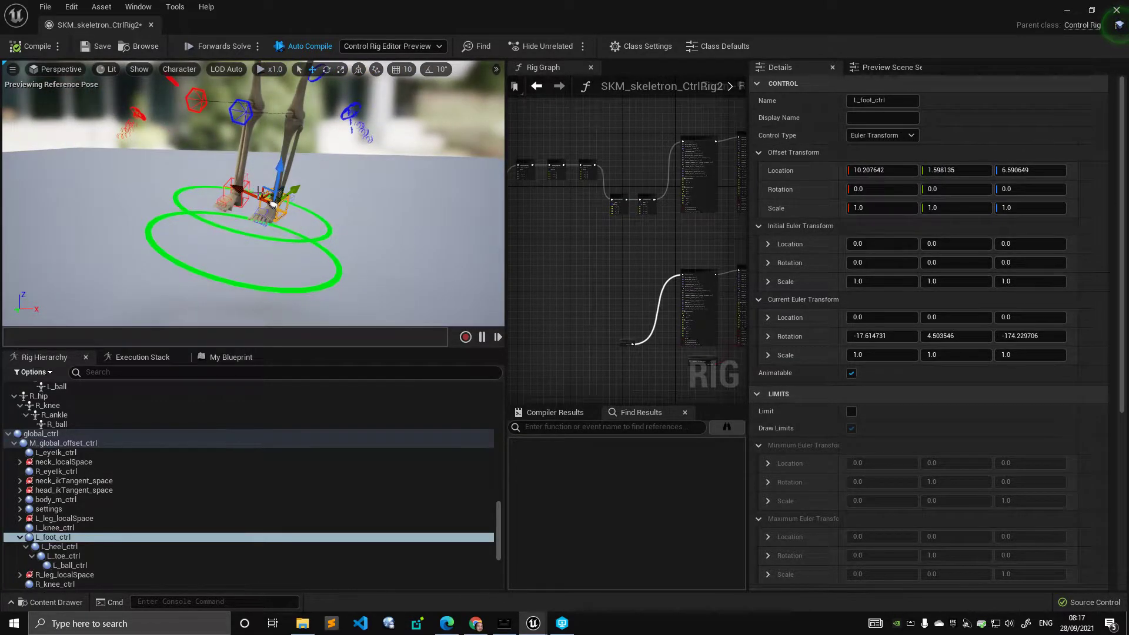
pyautogui.keyDown('shift'); pyautogui.click(248, 190); pyautogui.keyUp('shift')
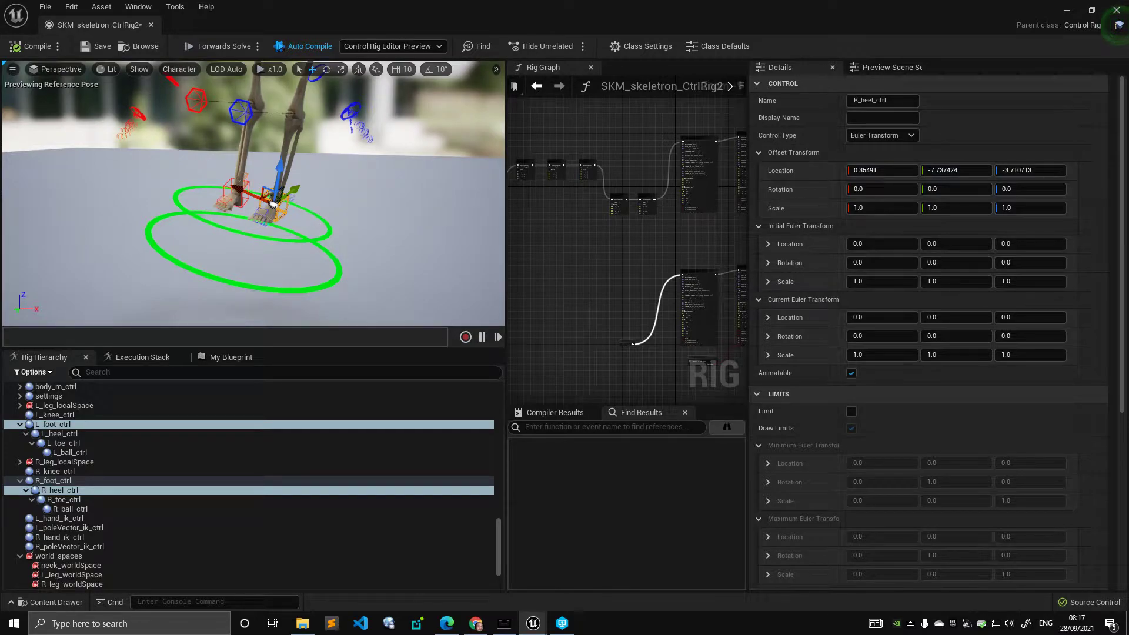
pyautogui.click(277, 207)
pyautogui.moveTo(276, 208)
pyautogui.mouseDown()
pyautogui.moveTo(282, 188)
pyautogui.moveTo(256, 182)
pyautogui.moveTo(273, 211)
pyautogui.mouseUp()
pyautogui.keyDown('alt'); pyautogui.moveTo(273, 211); pyautogui.dragTo(253, 282, button='middle'); pyautogui.keyUp('alt')
pyautogui.scroll(-2, 253, 282)
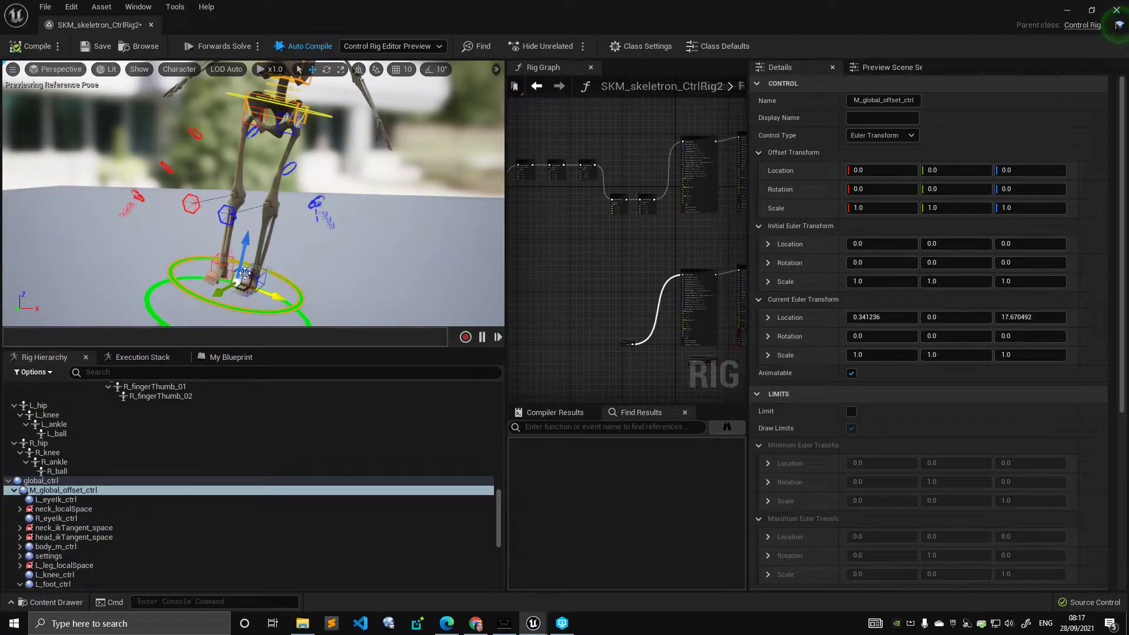
# Move body_m_ctrl to about X 4.4, Z -2.4, and shift L_knee_ctrl and R_knee_ctrl together by about X -13.7, Z 2.2.
pyautogui.click(320, 117)
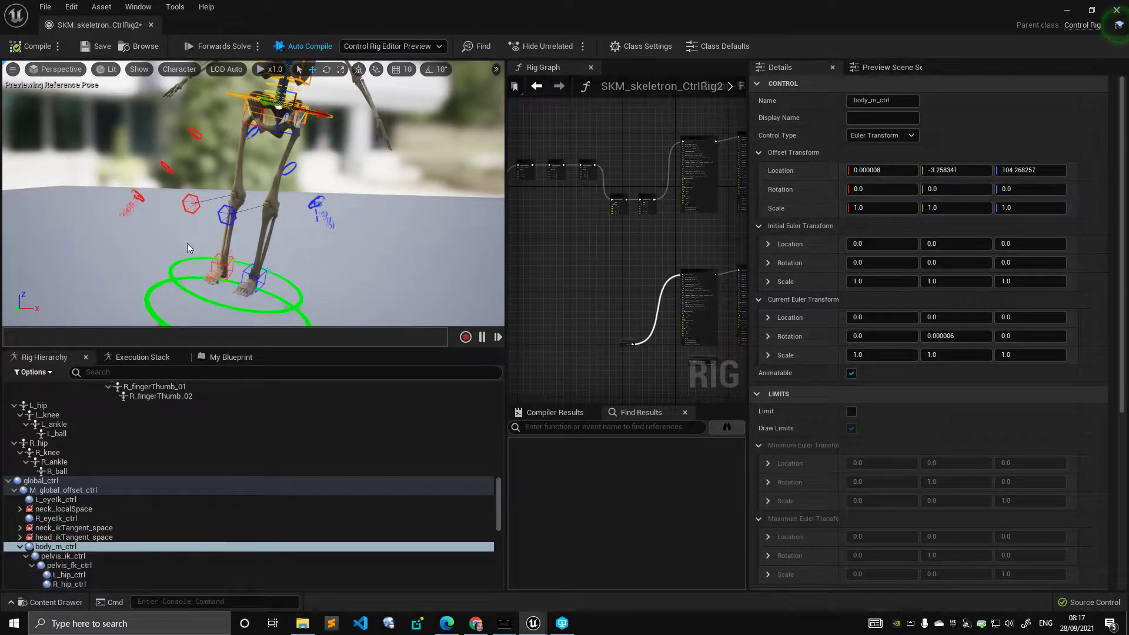
pyautogui.moveTo(301, 103)
pyautogui.mouseDown()
pyautogui.moveTo(282, 147)
pyautogui.moveTo(299, 124)
pyautogui.mouseUp()
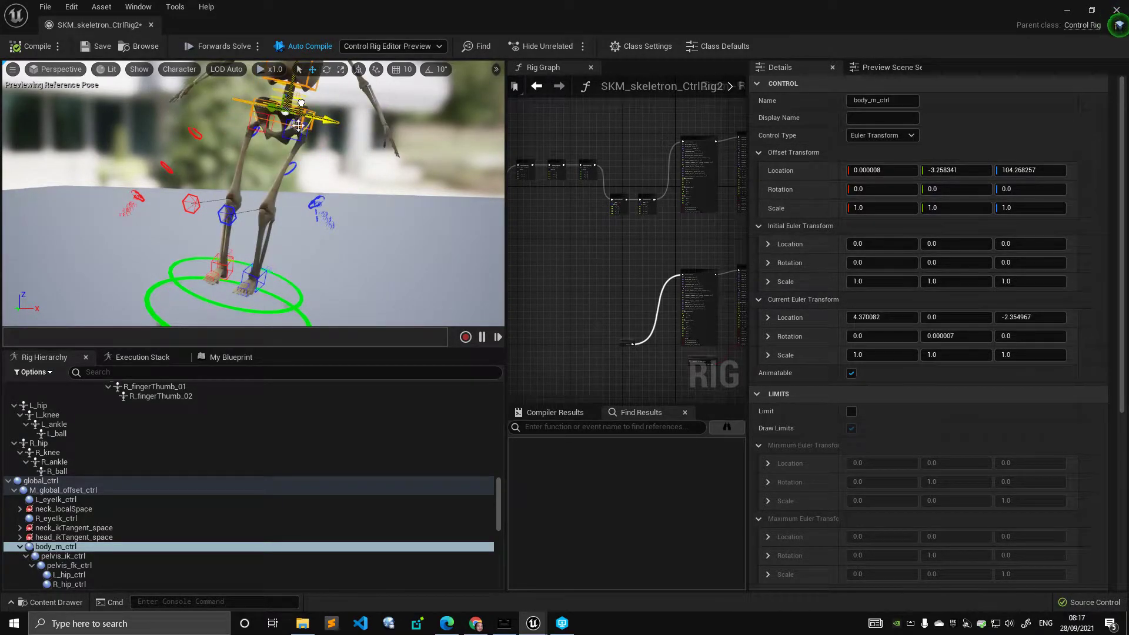
pyautogui.click(240, 227)
pyautogui.keyDown('ctrl'); pyautogui.click(201, 217); pyautogui.keyUp('ctrl')
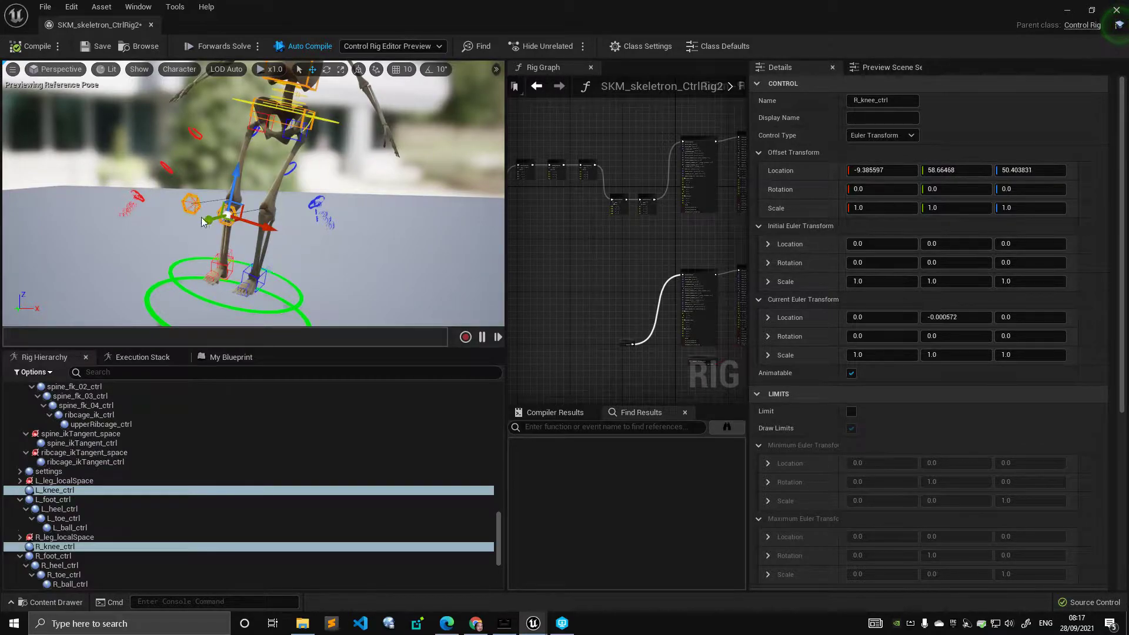
pyautogui.moveTo(242, 219); pyautogui.dragTo(194, 272)
# Collapse the body_m_ctrl, L_foot_ctrl, R_foot_ctrl and world_spaces branches under M_global_offset_ctrl, and select L_knee_ctrl with L_foot_ctrl.
pyautogui.click(171, 278)
pyautogui.scroll(-3, 65, 472)
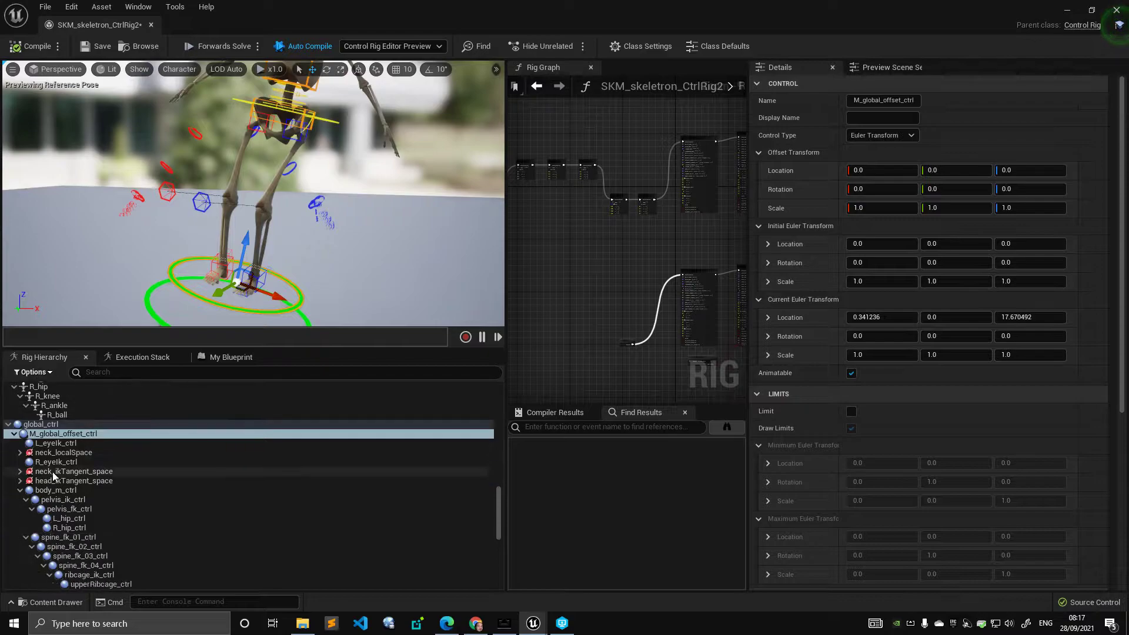
pyautogui.click(20, 490)
pyautogui.click(20, 527)
pyautogui.click(20, 556)
pyautogui.scroll(-3, 43, 531)
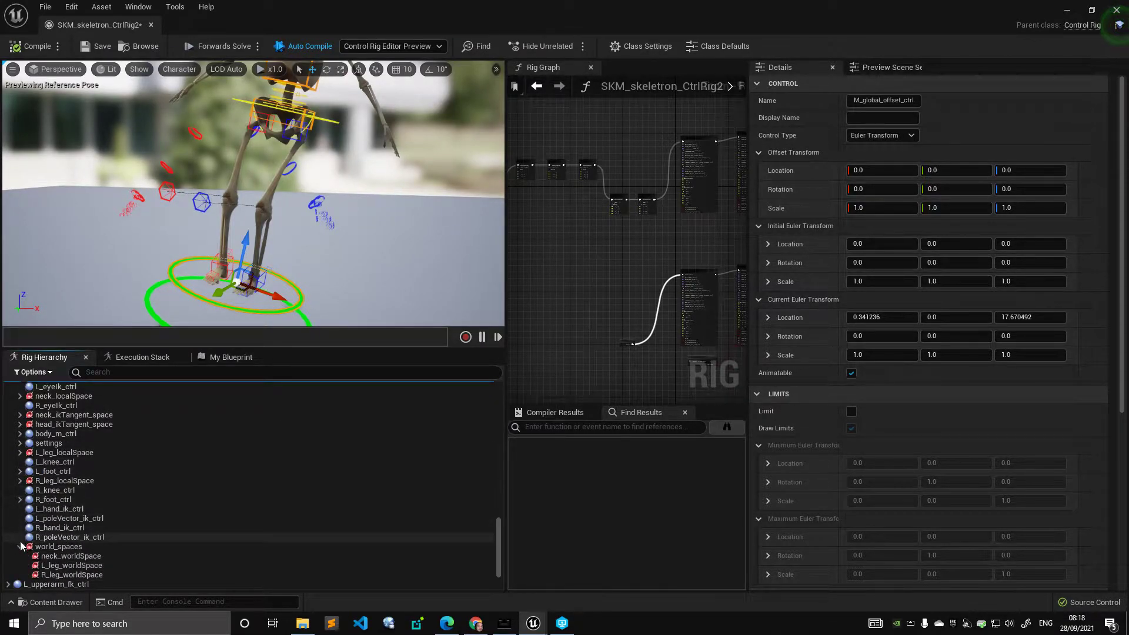
pyautogui.click(28, 547)
pyautogui.scroll(1, 36, 540)
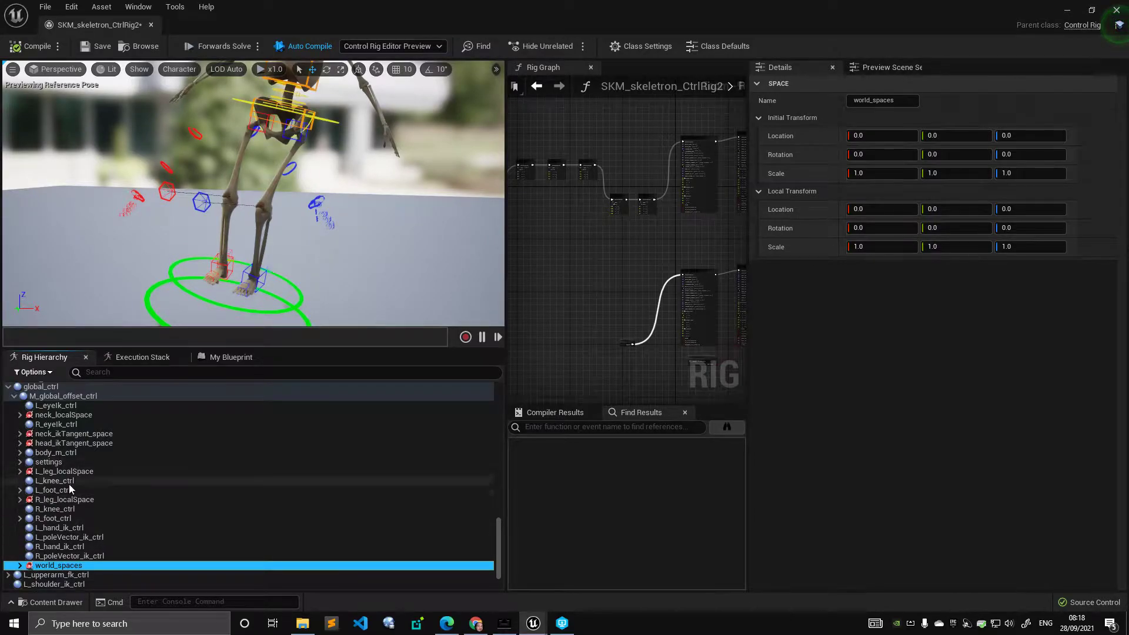
pyautogui.click(68, 482)
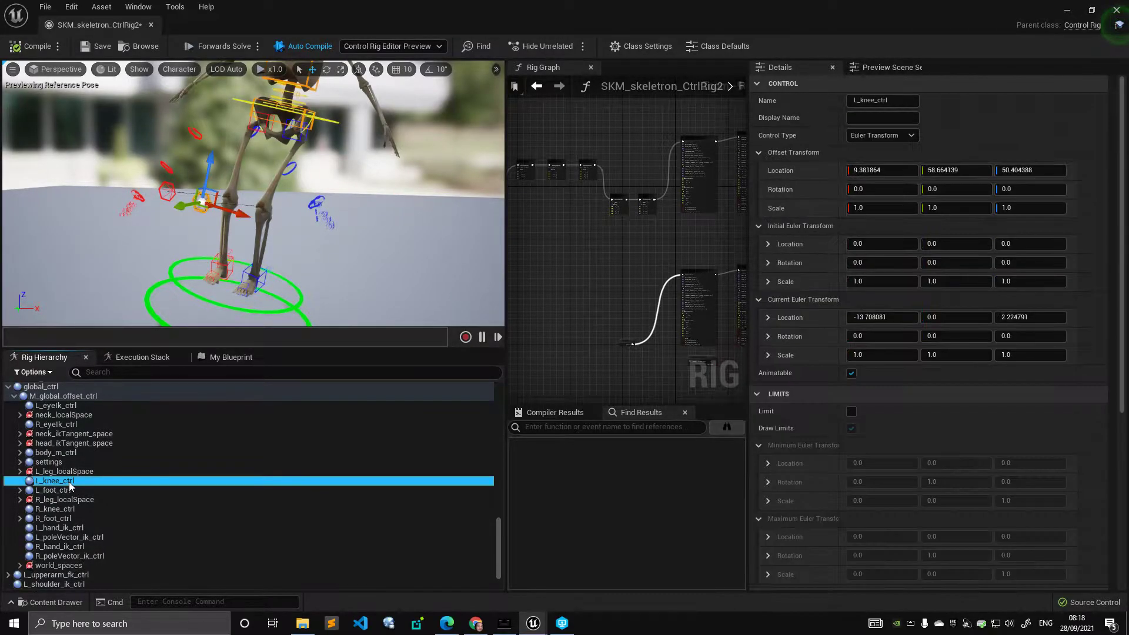
pyautogui.keyDown('ctrl'); pyautogui.click(75, 489); pyautogui.keyUp('ctrl')
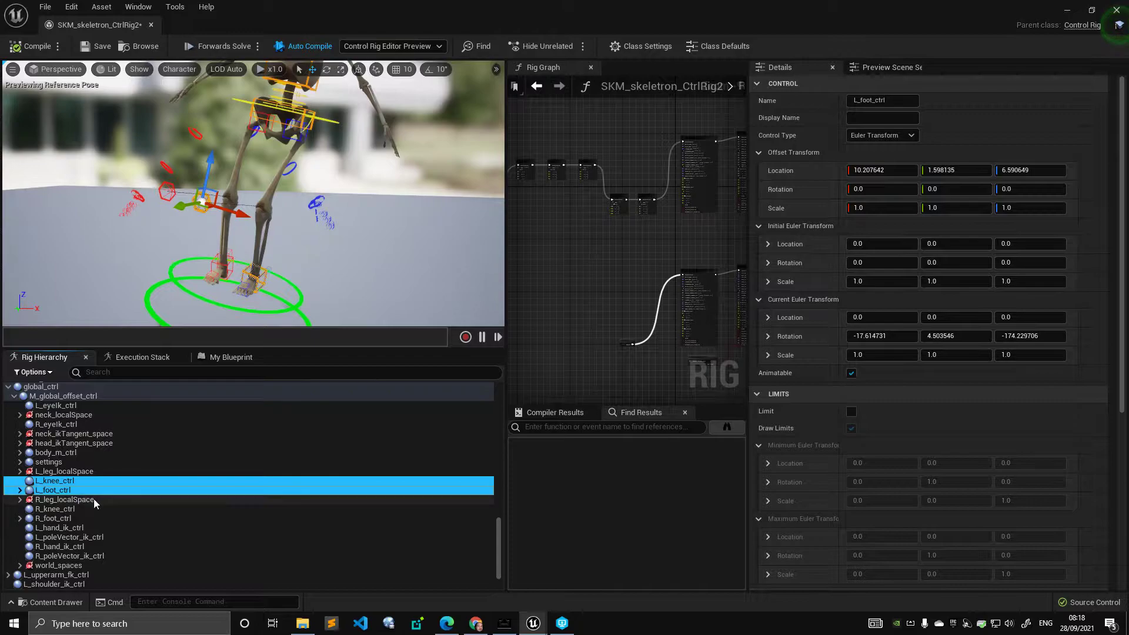
# Try moving L_hip_ctrl at the pelvis to about X 0.8, Z -5.6, and undo the move.
pyautogui.moveTo(254, 298); pyautogui.dragTo(255, 238, button='right')
pyautogui.press('w')
pyautogui.press('w')
pyautogui.press('s')
pyautogui.press('w')
pyautogui.moveTo(293, 175); pyautogui.dragTo(295, 187, button='right')
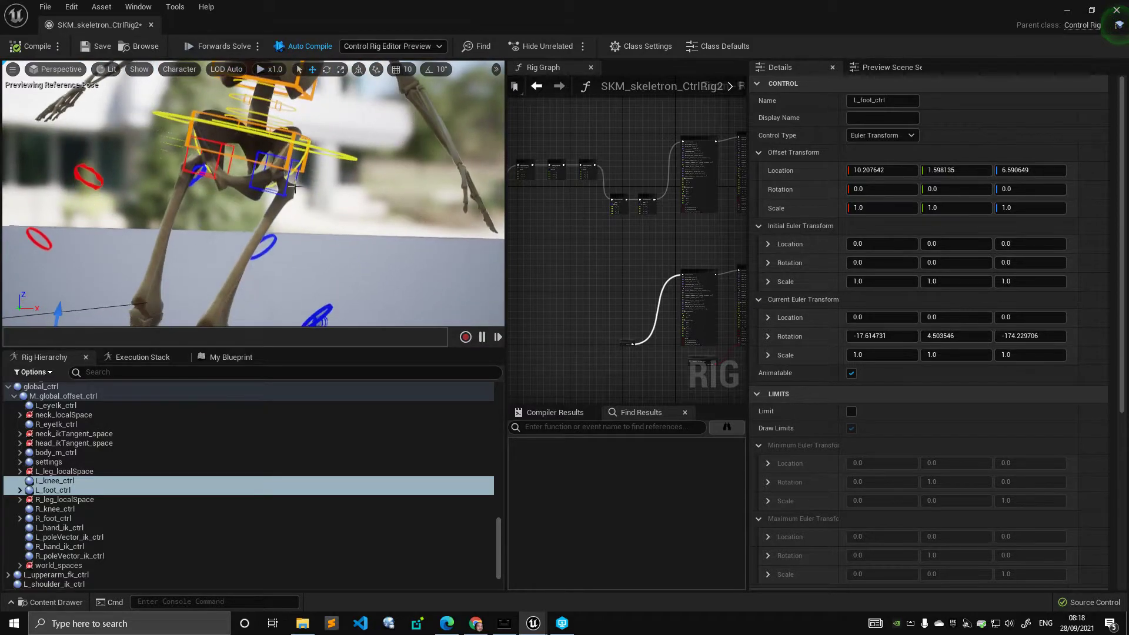
pyautogui.click(291, 180)
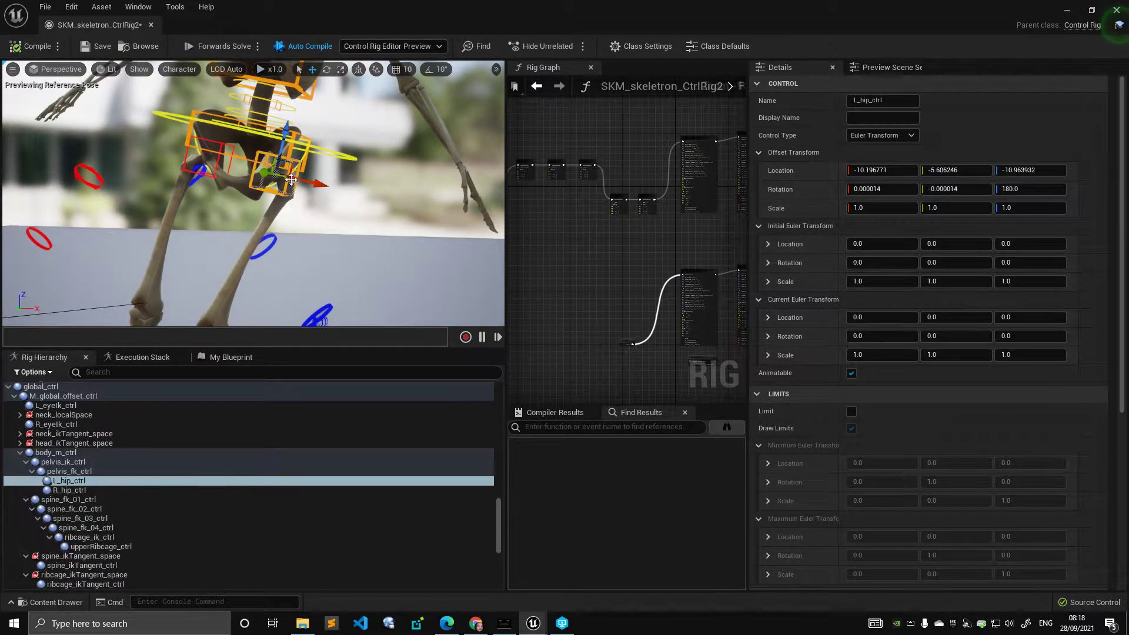
pyautogui.moveTo(296, 169); pyautogui.dragTo(288, 184)
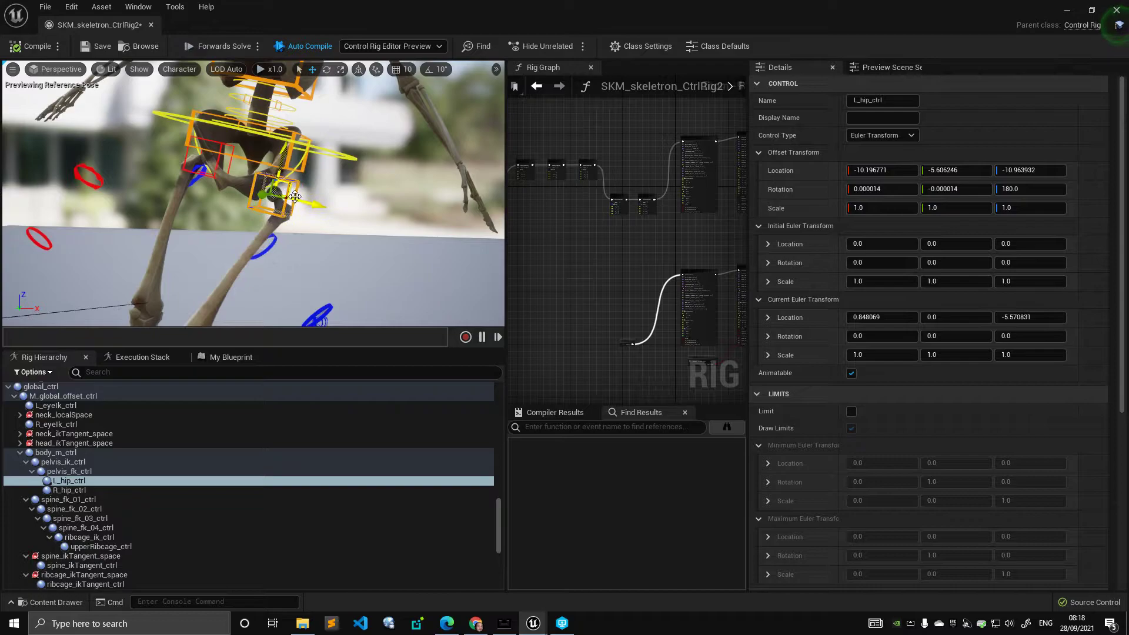
pyautogui.hotkey('ctrl', 'z')
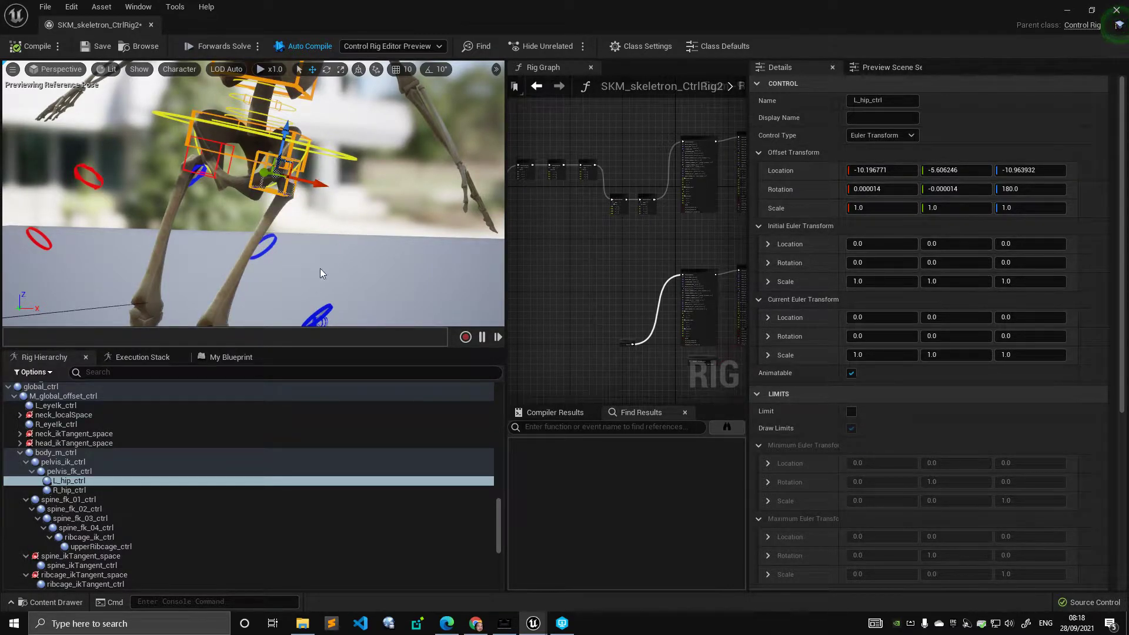
# Select pelvis_ik_ctrl, test it by lowering it to about Z -10.5, and bring it back to about X -1.1, Z 0.
pyautogui.click(100, 472)
pyautogui.moveTo(317, 230); pyautogui.dragTo(307, 267, button='middle')
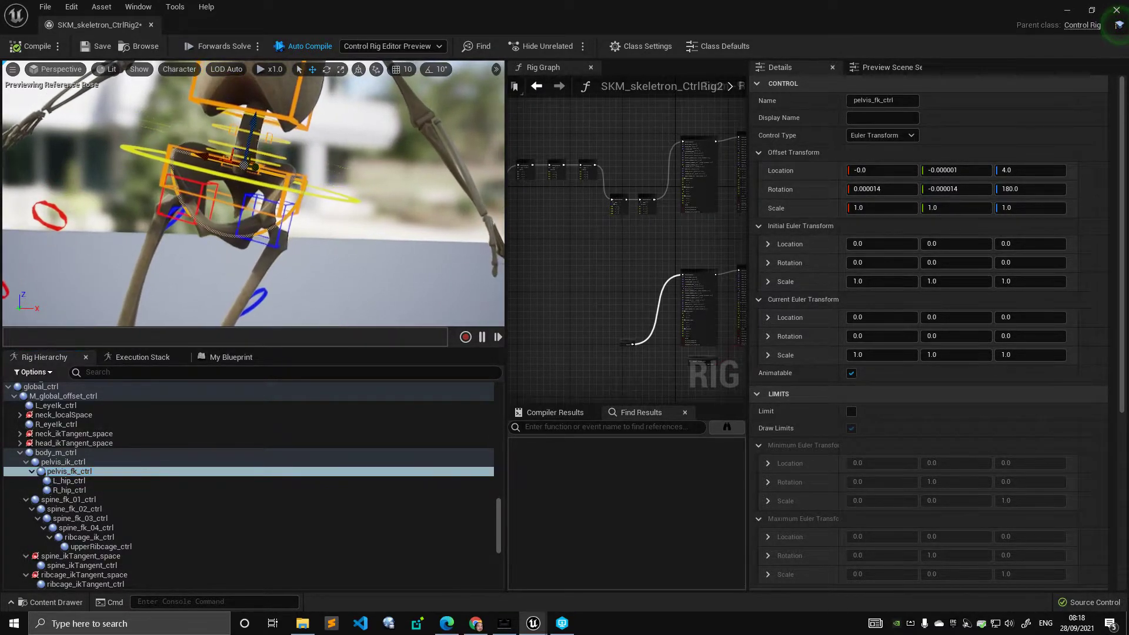
pyautogui.scroll(3, 318, 229)
pyautogui.scroll(1, 318, 225)
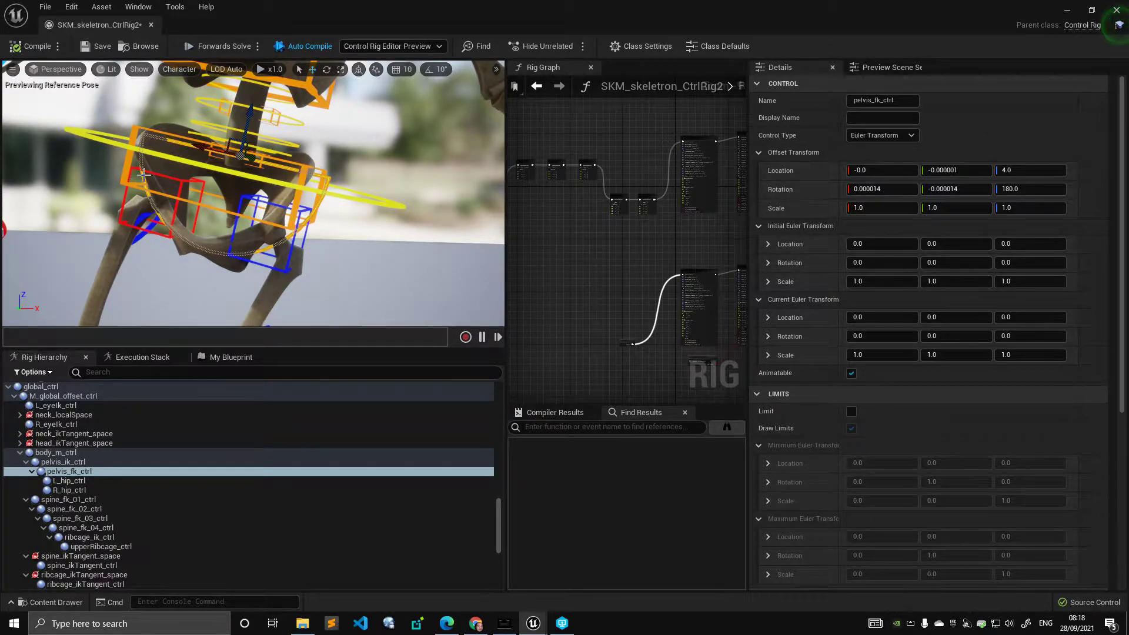
pyautogui.click(266, 177)
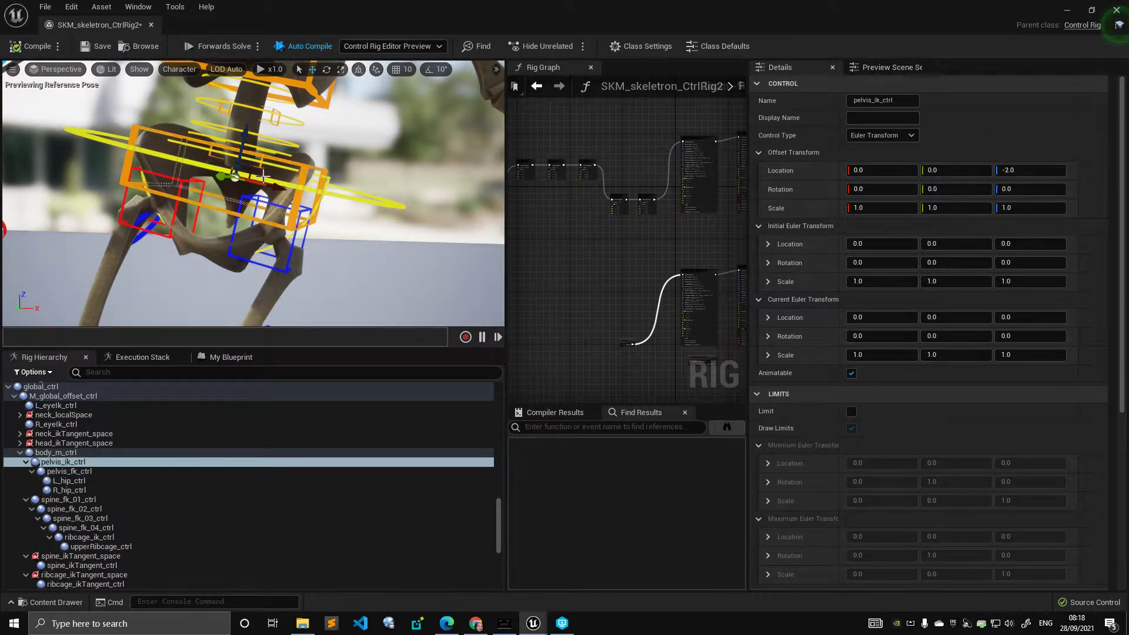
pyautogui.moveTo(255, 174); pyautogui.dragTo(234, 234)
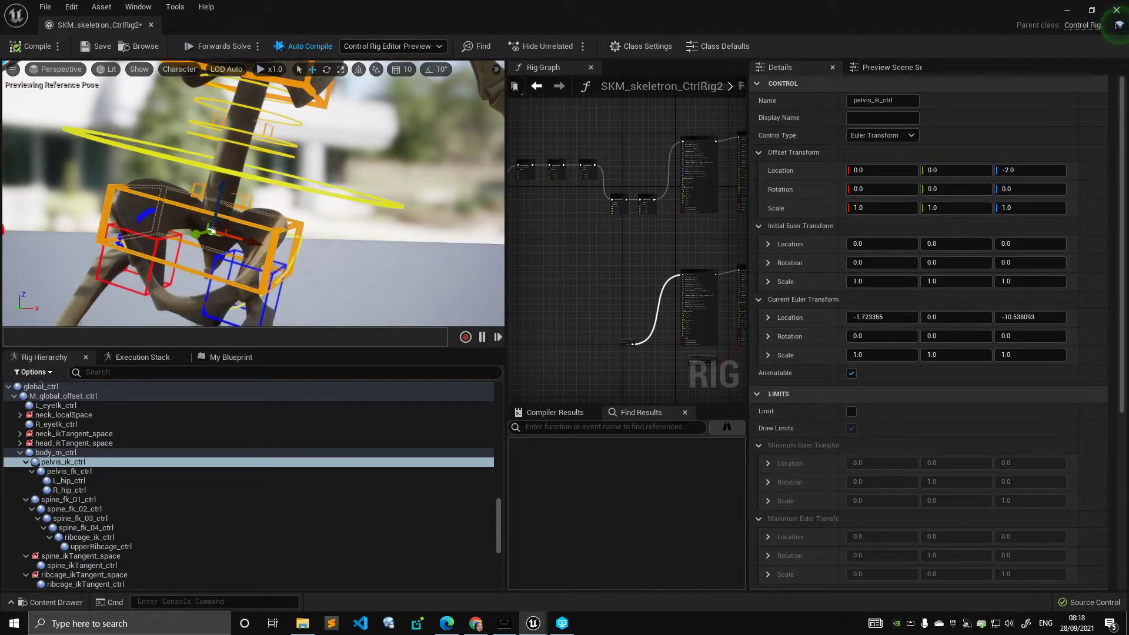
pyautogui.scroll(-4, 234, 234)
pyautogui.scroll(-4, 234, 234)
pyautogui.moveTo(252, 188)
pyautogui.mouseDown()
pyautogui.moveTo(243, 240)
pyautogui.moveTo(256, 160)
pyautogui.moveTo(241, 247)
pyautogui.moveTo(245, 185)
pyautogui.mouseUp()
pyautogui.scroll(6, 259, 235)
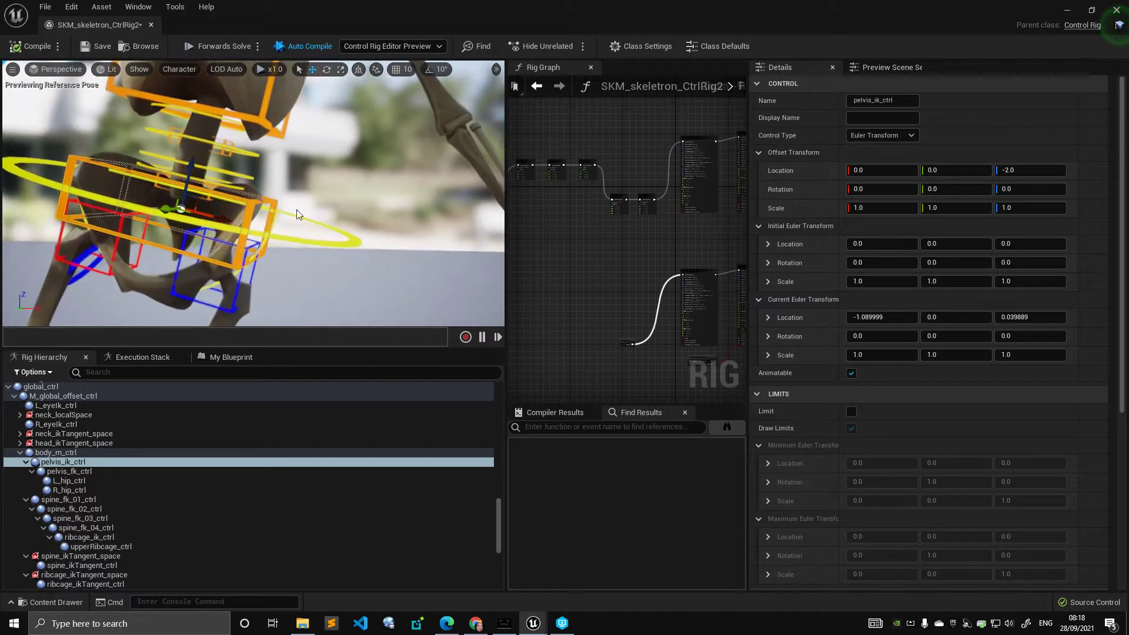
# Select pelvis_fk_ctrl and lower it to about Z -7.4.
pyautogui.click(213, 286)
pyautogui.scroll(-5, 215, 235)
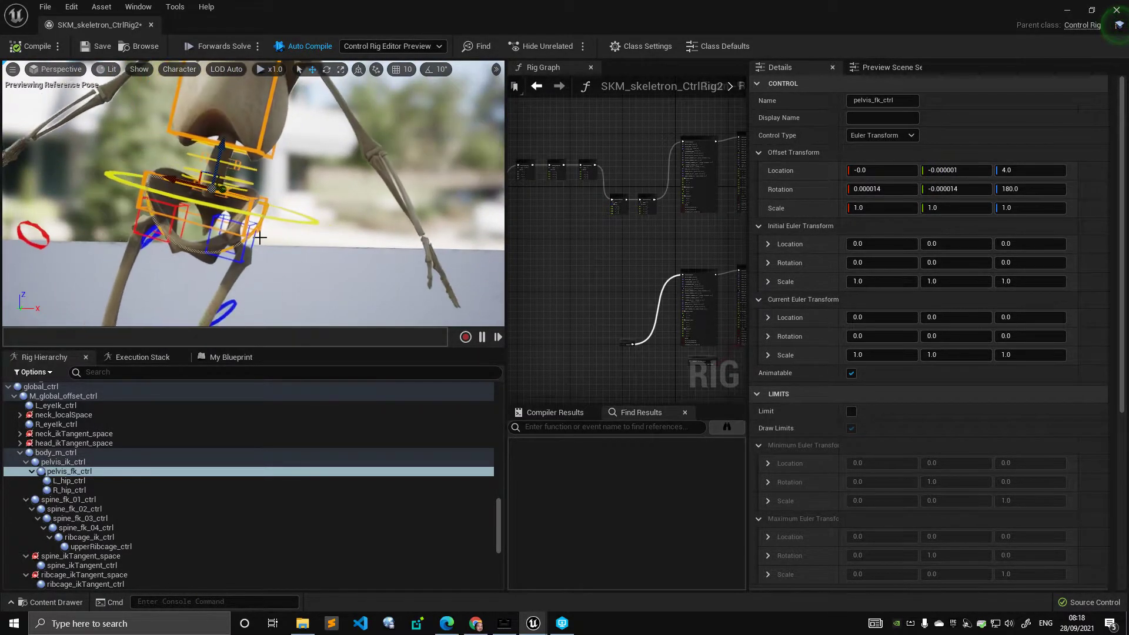
pyautogui.moveTo(207, 175); pyautogui.dragTo(215, 187)
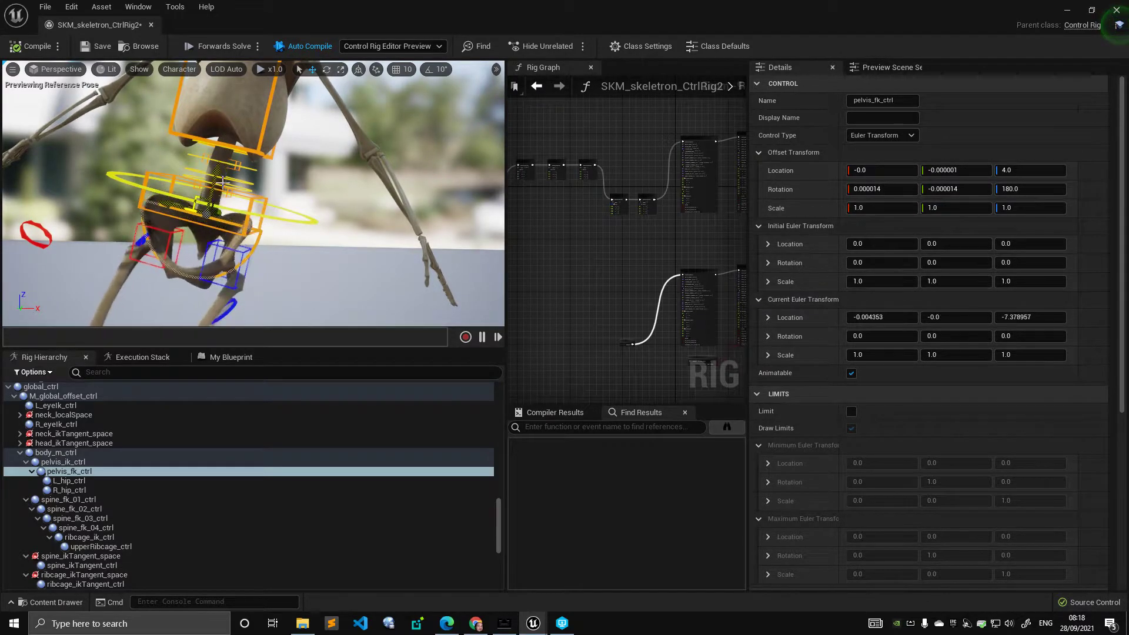
# Rotate and move the orange control box around the rib cage to tilt and bend the upper body.
pyautogui.click(269, 160)
pyautogui.press('f')
pyautogui.press('e')
pyautogui.moveTo(270, 211); pyautogui.dragTo(257, 188)
pyautogui.press('w')
pyautogui.moveTo(240, 239); pyautogui.dragTo(251, 254)
pyautogui.moveTo(259, 252); pyautogui.dragTo(278, 186, button='middle')
pyautogui.click(277, 254)
pyautogui.press('e')
pyautogui.moveTo(272, 193)
pyautogui.mouseDown()
pyautogui.moveTo(287, 227)
pyautogui.moveTo(281, 204)
pyautogui.mouseUp()
# Select pelvis_fk_ctrl and rotate it about -4.1° in Y.
pyautogui.click(281, 291)
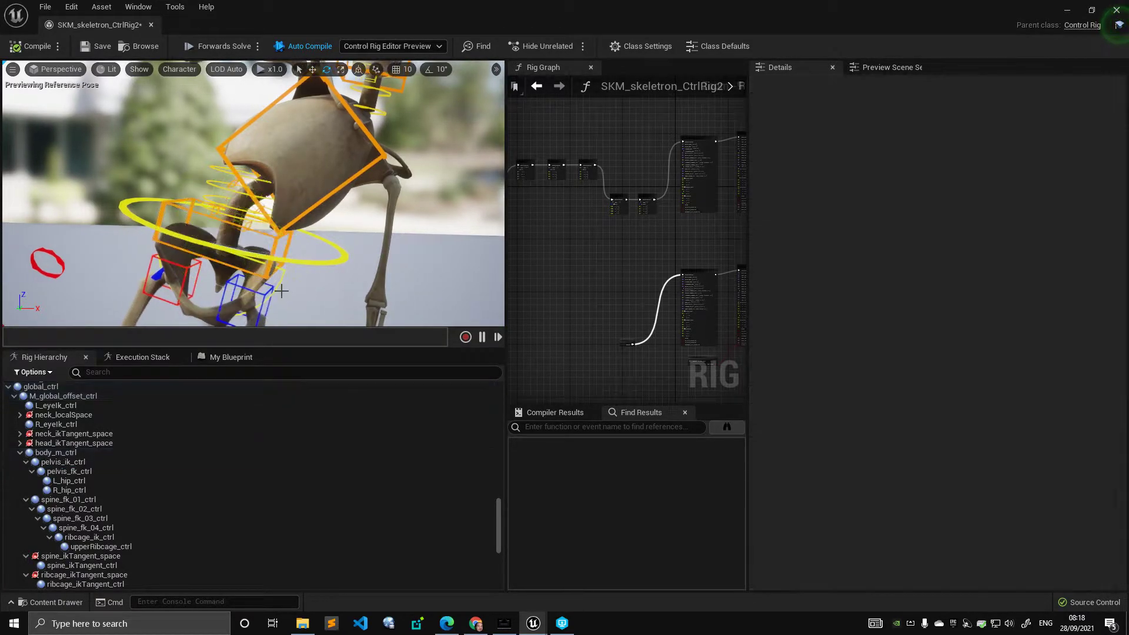
pyautogui.click(282, 279)
pyautogui.moveTo(282, 280); pyautogui.dragTo(280, 240, button='middle')
pyautogui.scroll(3, 282, 274)
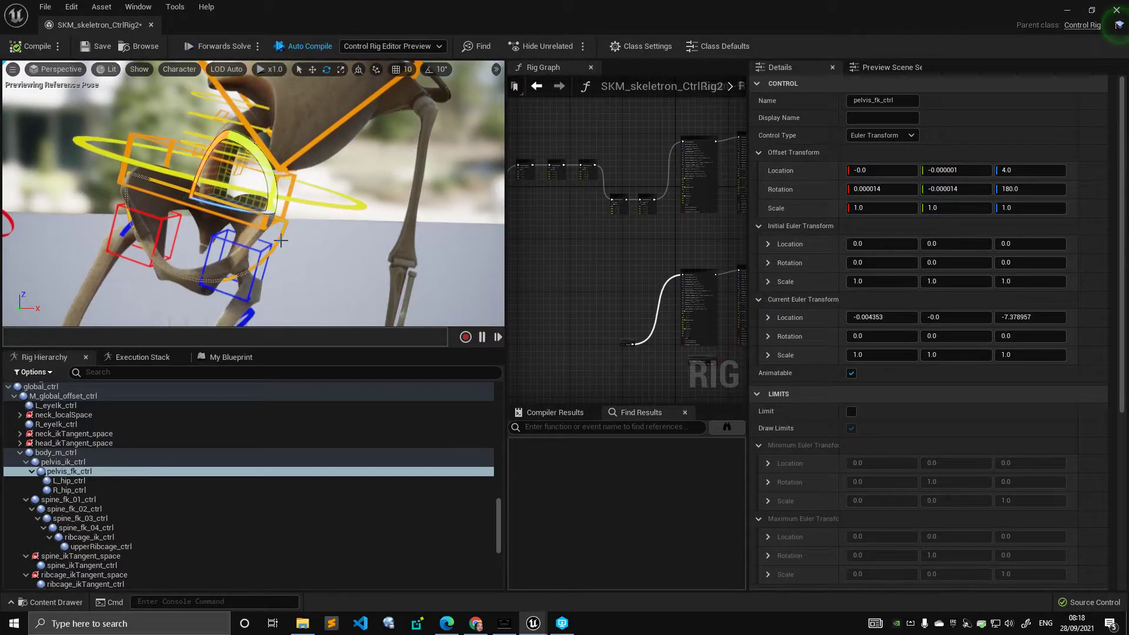
pyautogui.click(79, 473)
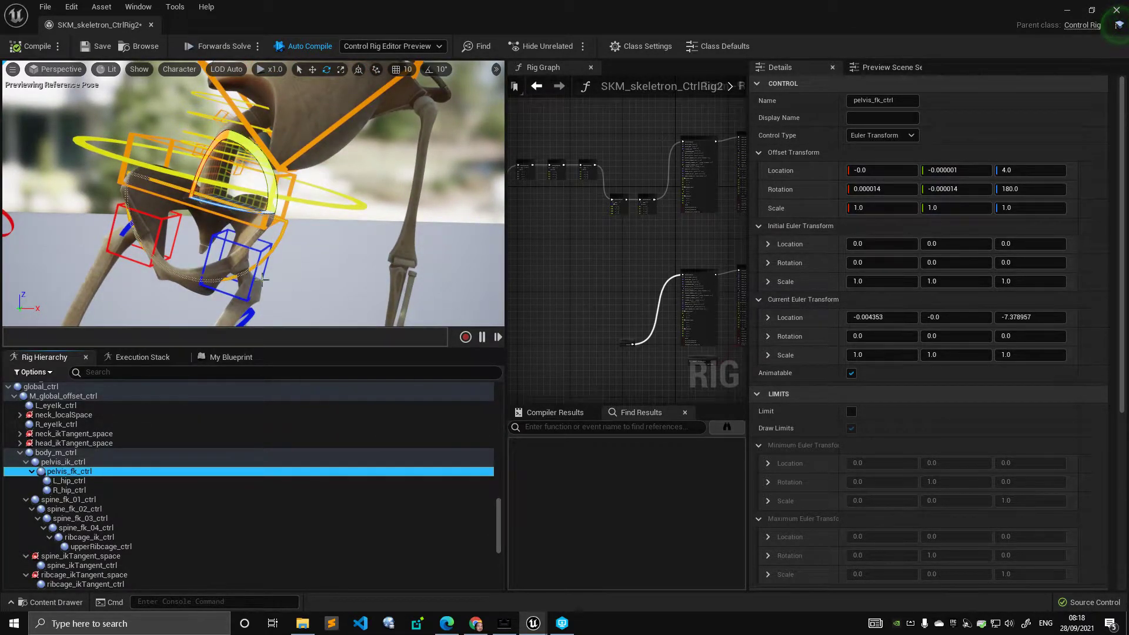
pyautogui.moveTo(273, 174); pyautogui.dragTo(151, 175)
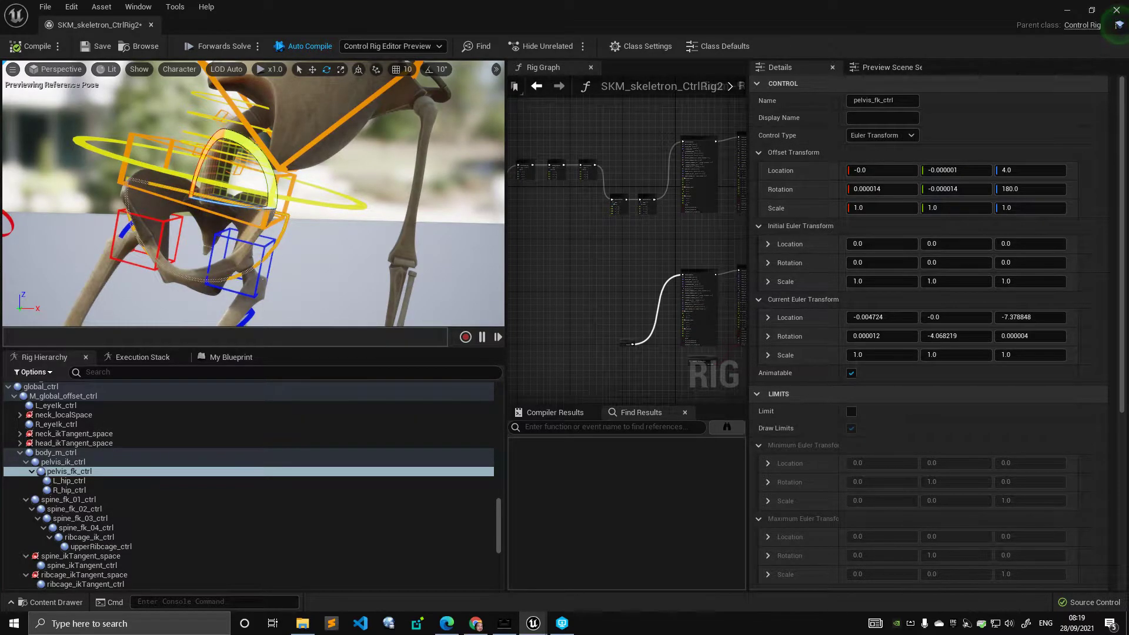
# Select L_hip_ctrl and R_hip_ctrl together and move them by about X 0.8, Z -1.8.
pyautogui.click(213, 243)
pyautogui.keyDown('shift'); pyautogui.click(176, 247); pyautogui.keyUp('shift')
pyautogui.moveTo(285, 251); pyautogui.dragTo(292, 253, button='right')
pyautogui.press('w')
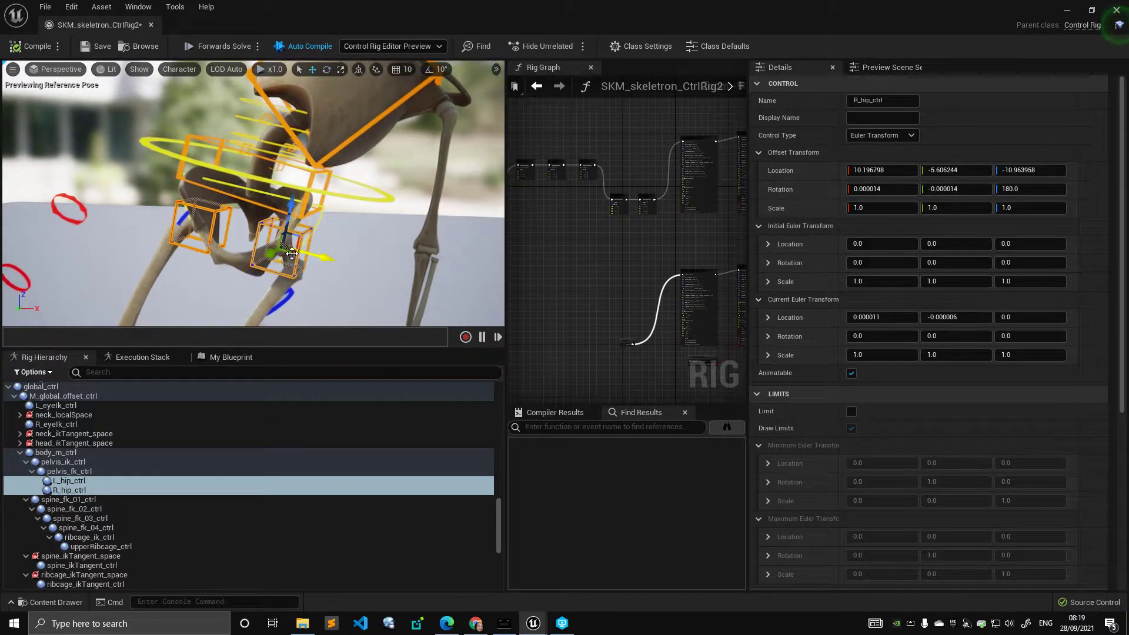
pyautogui.moveTo(302, 245)
pyautogui.mouseDown()
pyautogui.moveTo(287, 239)
pyautogui.moveTo(288, 259)
pyautogui.moveTo(296, 247)
pyautogui.mouseUp()
# Reset the transforms of M_global_offset_ctrl and global_ctrl, the two green ground rings, and select L_foot_ctrl with R_foot_ctrl in between.
pyautogui.moveTo(296, 247); pyautogui.dragTo(278, 231, button='right')
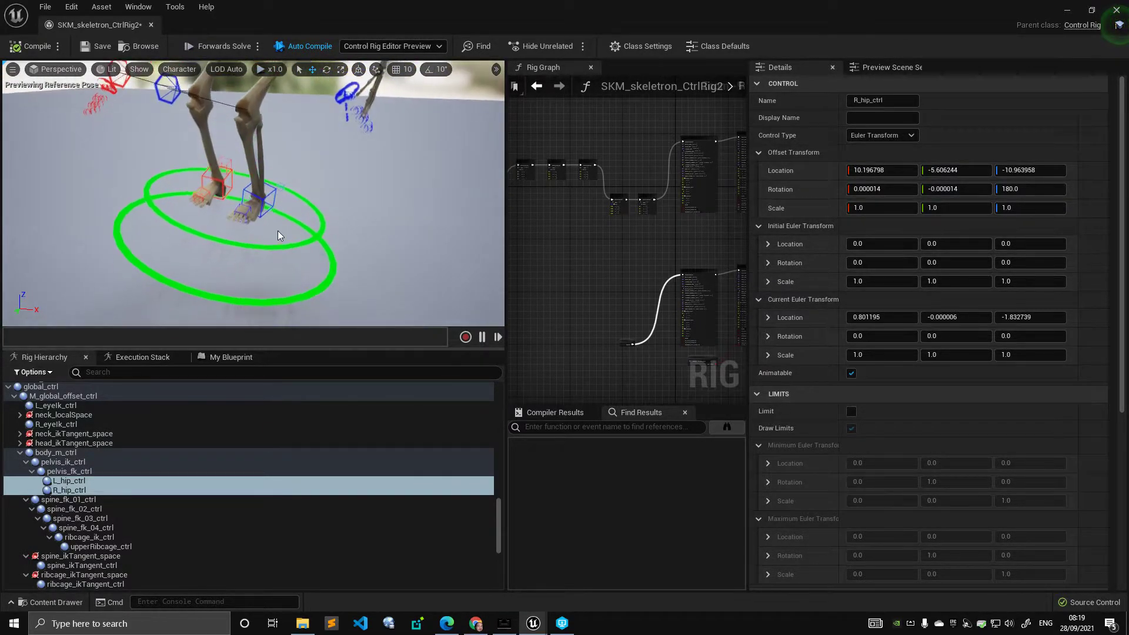
pyautogui.click(321, 216)
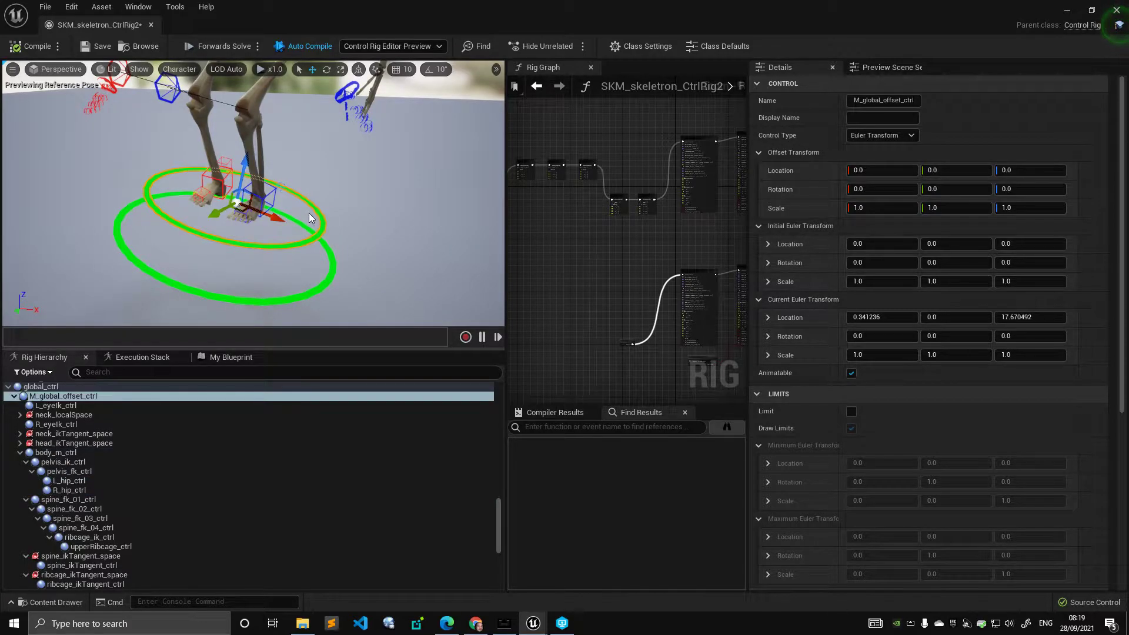
pyautogui.hotkey('ctrl', 'z')
pyautogui.click(270, 236)
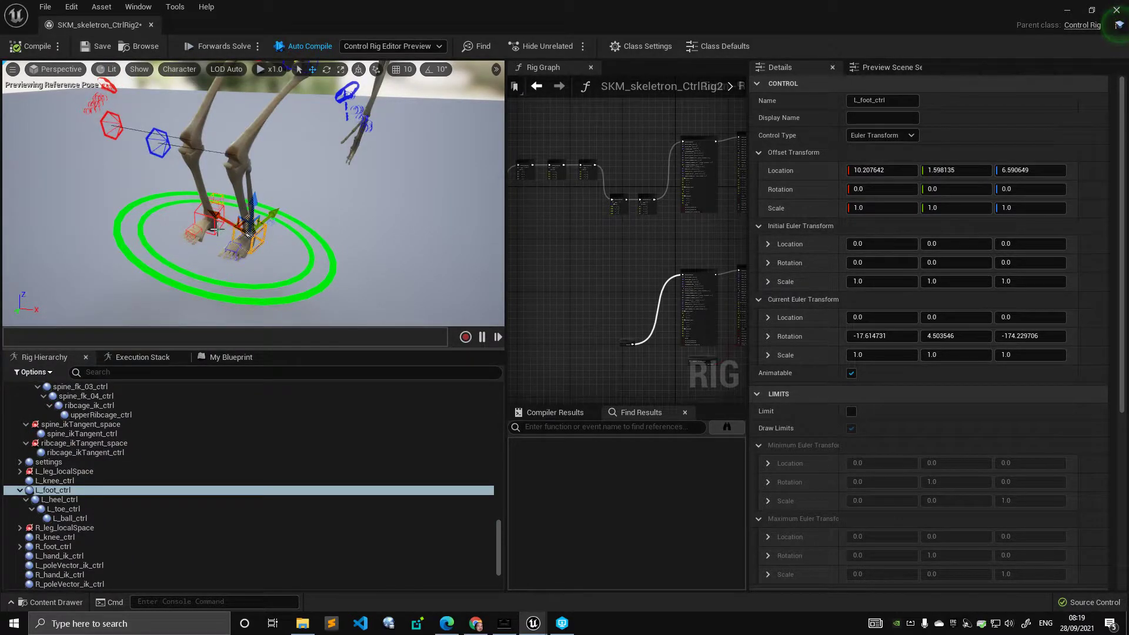
pyautogui.keyDown('ctrl'); pyautogui.click(215, 228); pyautogui.keyUp('ctrl')
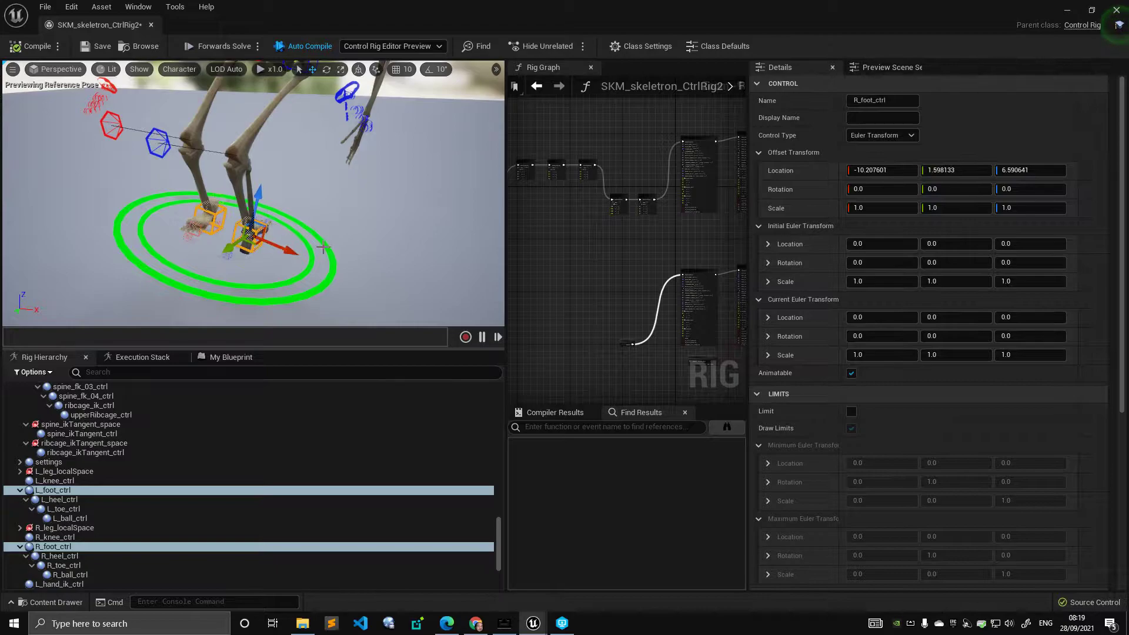
pyautogui.click(327, 247)
pyautogui.hotkey('ctrl', 'g')
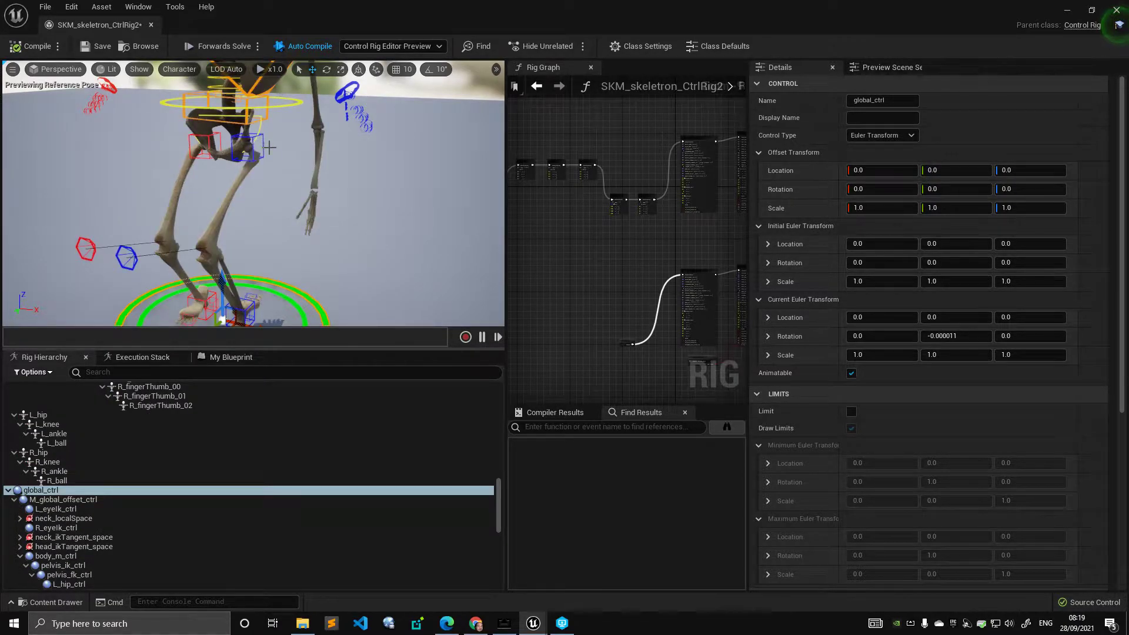
# Return L_hip_ctrl, R_hip_ctrl and pelvis_fk_ctrl to their default transforms.
pyautogui.click(224, 143)
pyautogui.click(203, 146)
pyautogui.press('f')
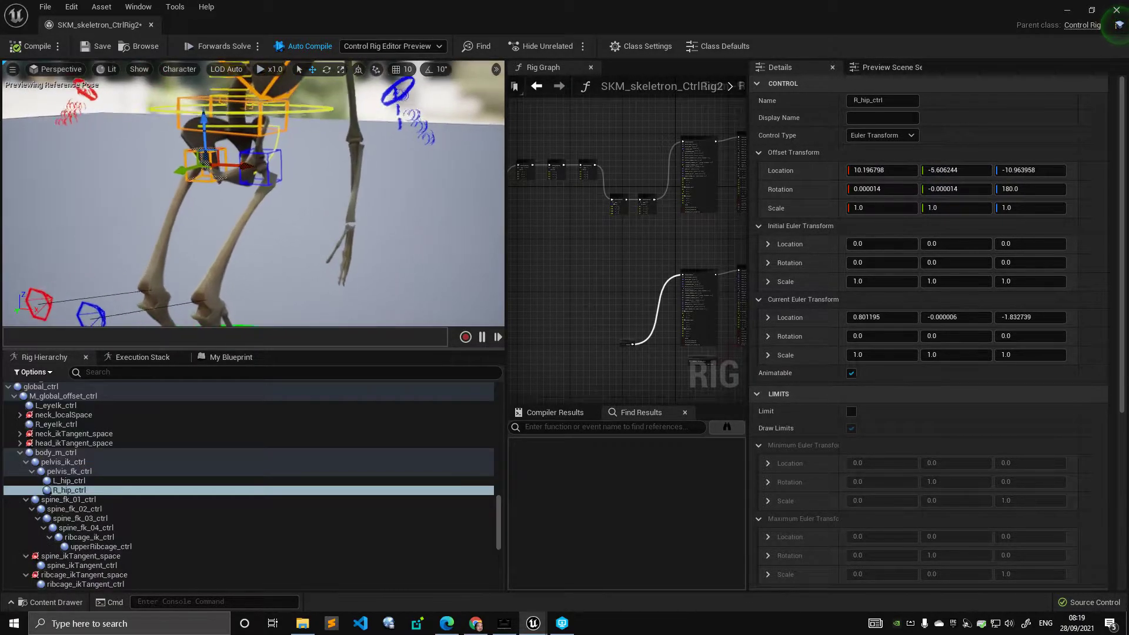
pyautogui.keyDown('ctrl'); pyautogui.click(283, 147); pyautogui.keyUp('ctrl')
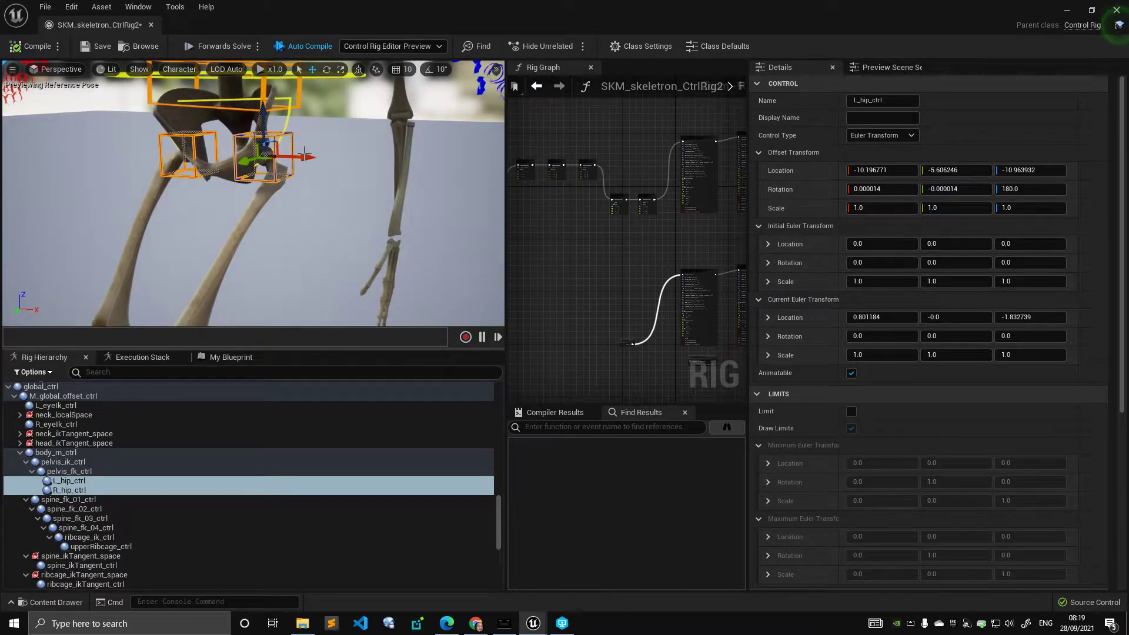
pyautogui.hotkey('ctrl', 'z')
pyautogui.hotkey('ctrl', 'z')
pyautogui.hotkey('ctrl', 'z')
pyautogui.hotkey('ctrl', 'z')
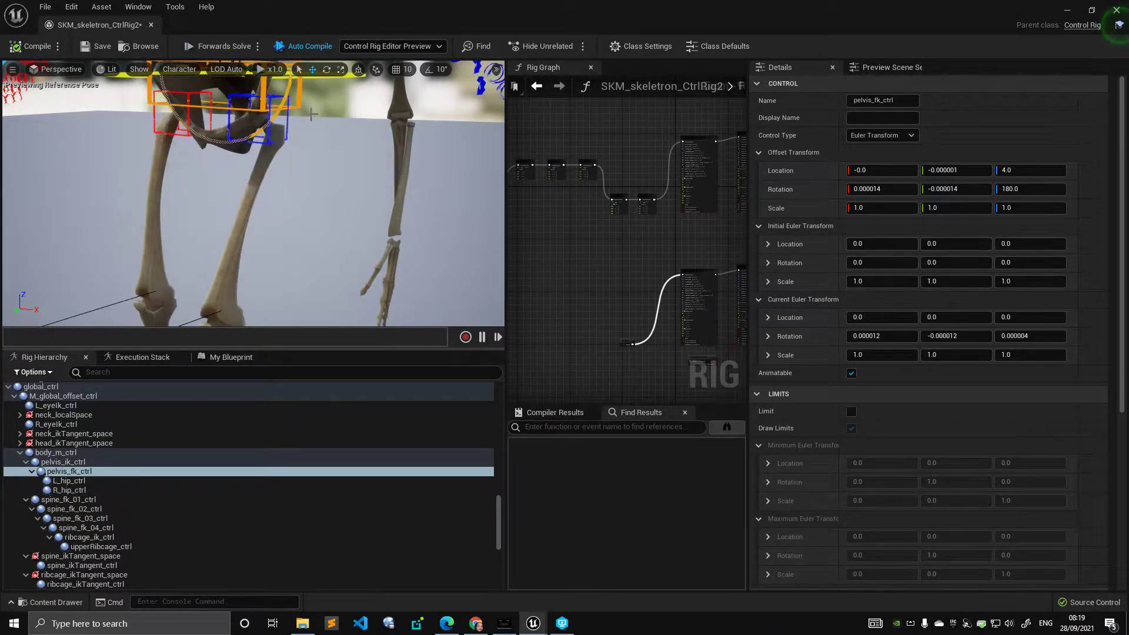
# Return ribcage_ik_ctrl and body_m_ctrl to their default transforms and clear the selection.
pyautogui.click(300, 104)
pyautogui.moveTo(305, 124); pyautogui.dragTo(308, 99, button='right')
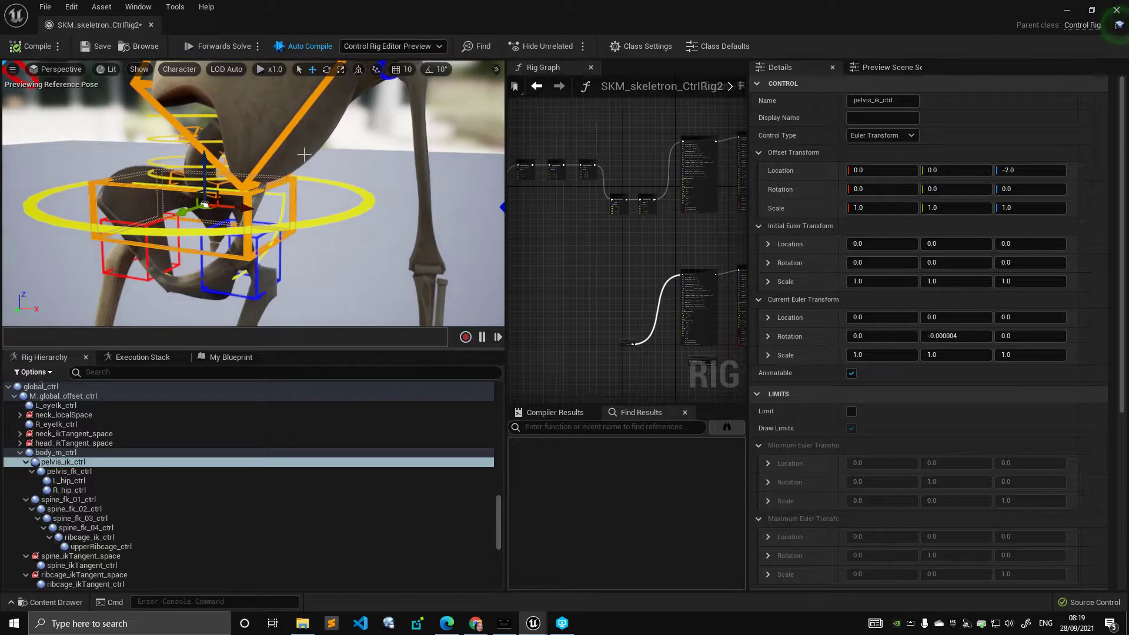
pyautogui.click(294, 146)
pyautogui.hotkey('ctrl', 'g')
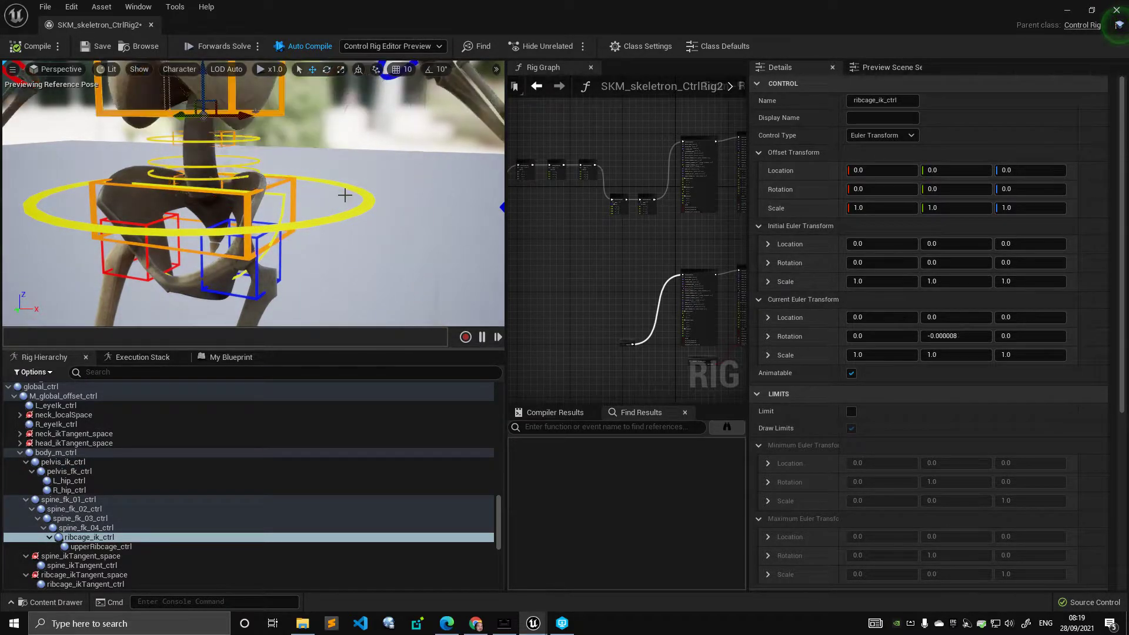
pyautogui.click(346, 190)
pyautogui.hotkey('ctrl', 'g')
pyautogui.click(346, 166)
pyautogui.moveTo(346, 166)
pyautogui.mouseDown(button='right')
pyautogui.moveTo(377, 183)
pyautogui.moveTo(353, 201)
pyautogui.moveTo(366, 182)
pyautogui.moveTo(347, 176)
pyautogui.mouseUp(button='right')
pyautogui.press('s')
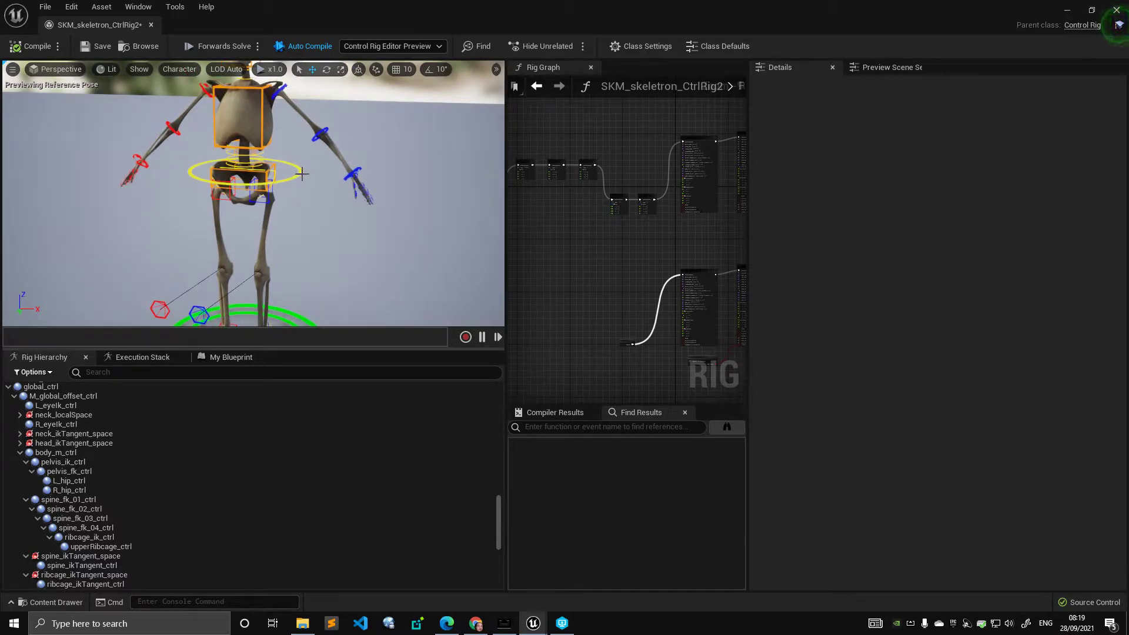
# Collapse the body_m_ctrl branch and expand the settings group in the rig hierarchy.
pyautogui.moveTo(302, 173)
pyautogui.mouseDown(button='right')
pyautogui.moveTo(299, 198)
pyautogui.moveTo(311, 187)
pyautogui.mouseUp(button='right')
pyautogui.press('w')
pyautogui.press('s')
pyautogui.moveTo(262, 248); pyautogui.dragTo(265, 264, button='right')
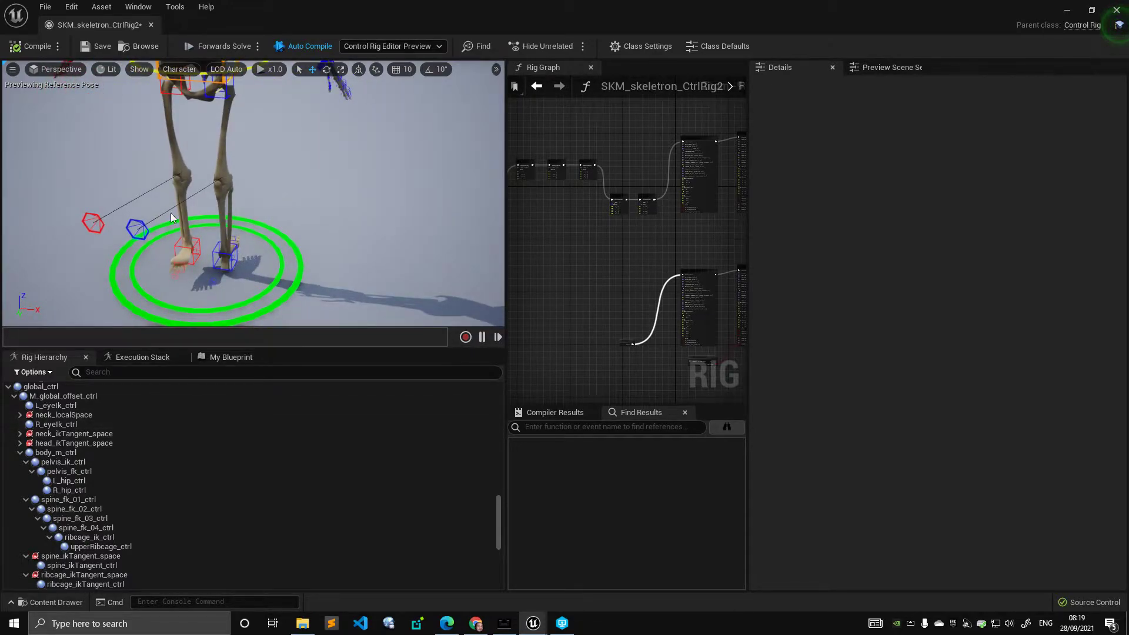
pyautogui.scroll(-5, 181, 455)
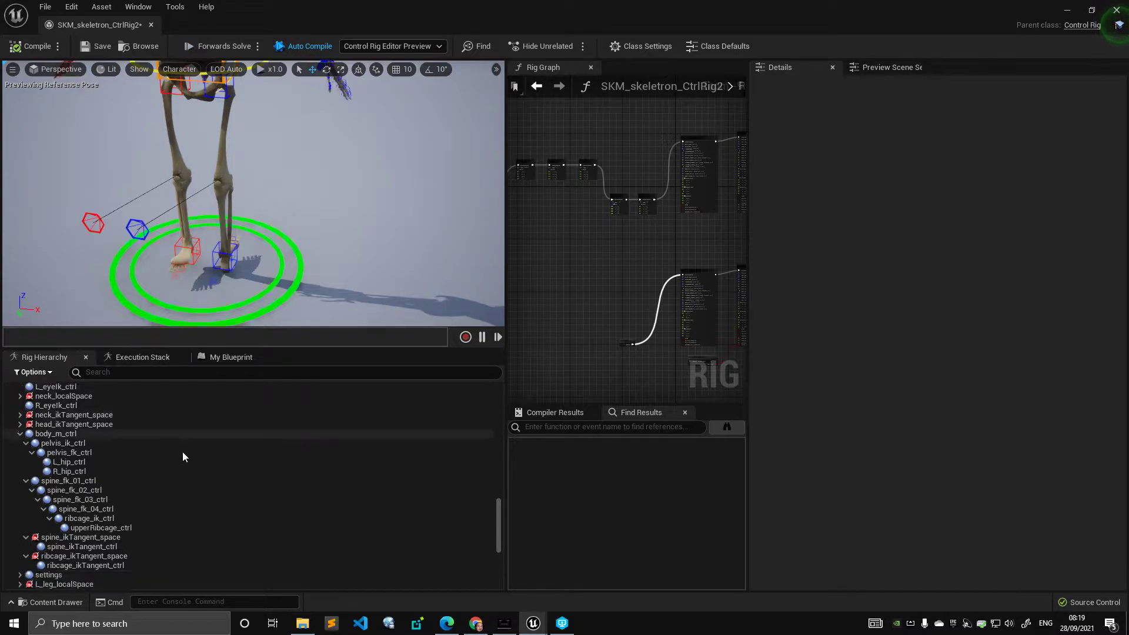
pyautogui.moveTo(249, 253); pyautogui.dragTo(243, 298, button='right')
pyautogui.scroll(3, 138, 438)
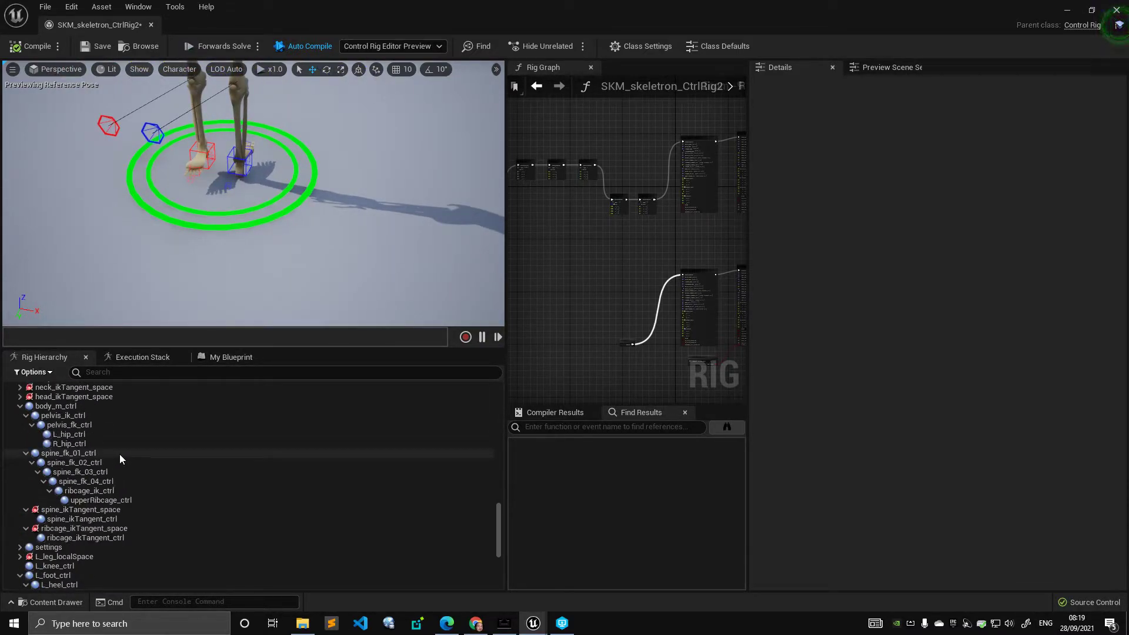
pyautogui.scroll(4, 119, 454)
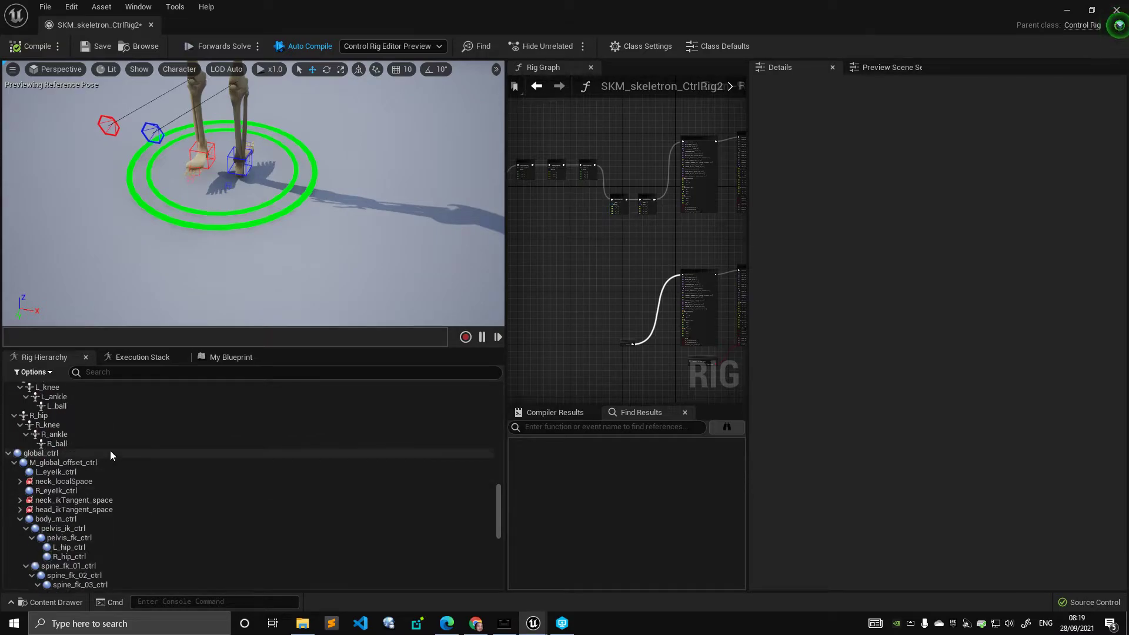
pyautogui.click(20, 519)
pyautogui.click(20, 471)
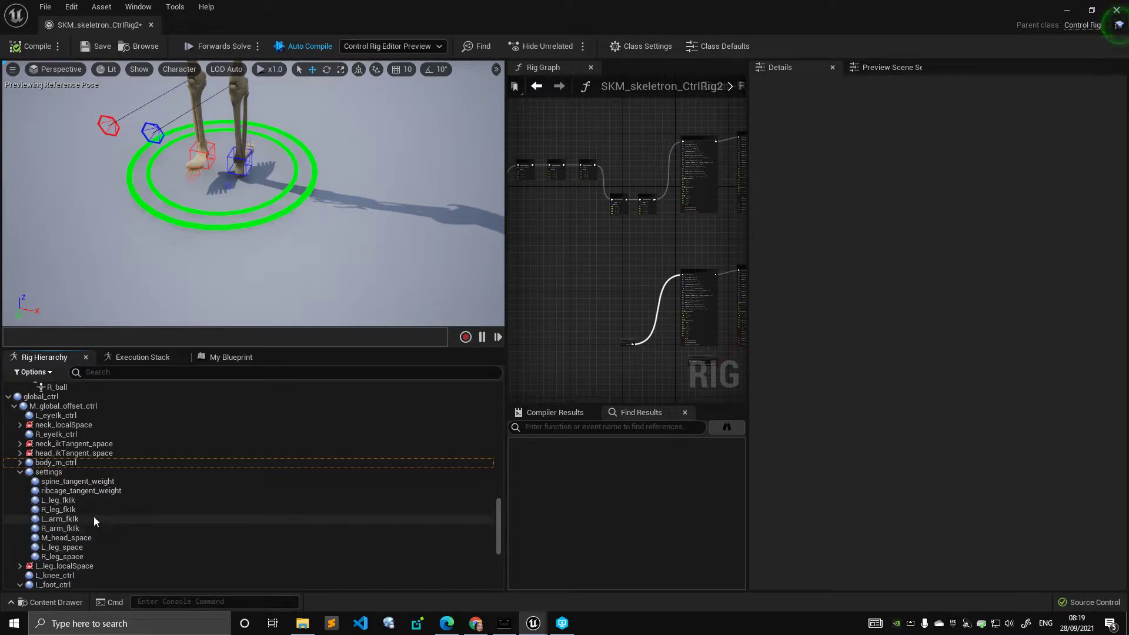
# Turn off Current Bool for L_leg_fkIk and select L_upperleg_ctrl, the blue FK ring at the left hip.
pyautogui.click(93, 499)
pyautogui.click(851, 170)
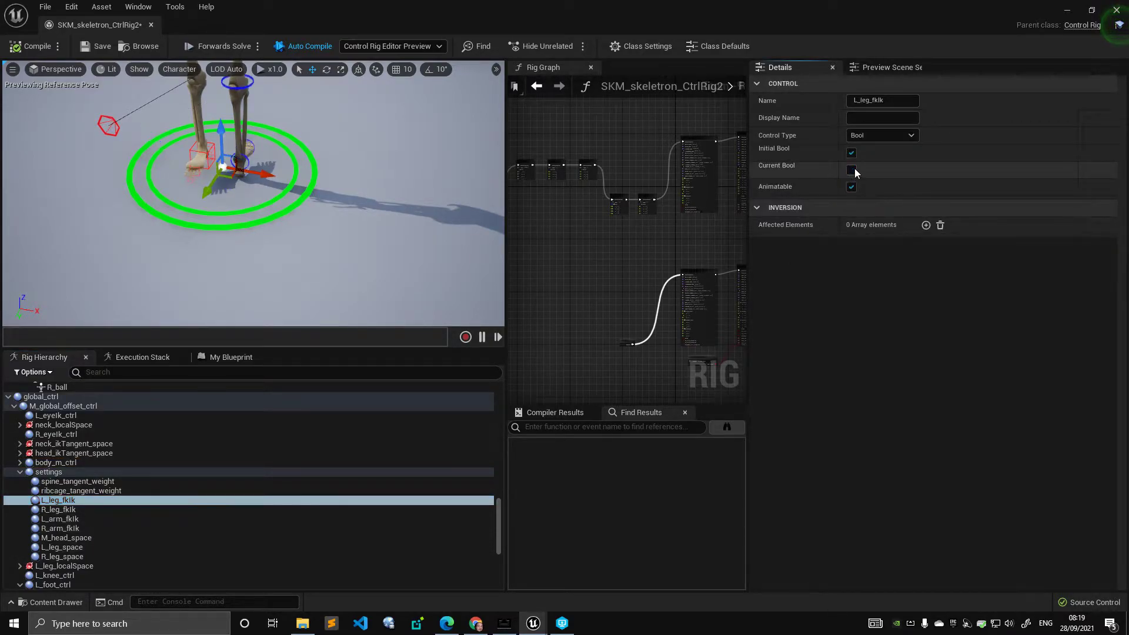
pyautogui.moveTo(365, 178); pyautogui.dragTo(352, 183)
pyautogui.moveTo(353, 184)
pyautogui.mouseDown(button='right')
pyautogui.moveTo(338, 179)
pyautogui.moveTo(424, 182)
pyautogui.moveTo(367, 180)
pyautogui.mouseUp(button='right')
pyautogui.moveTo(314, 240); pyautogui.dragTo(324, 191, button='right')
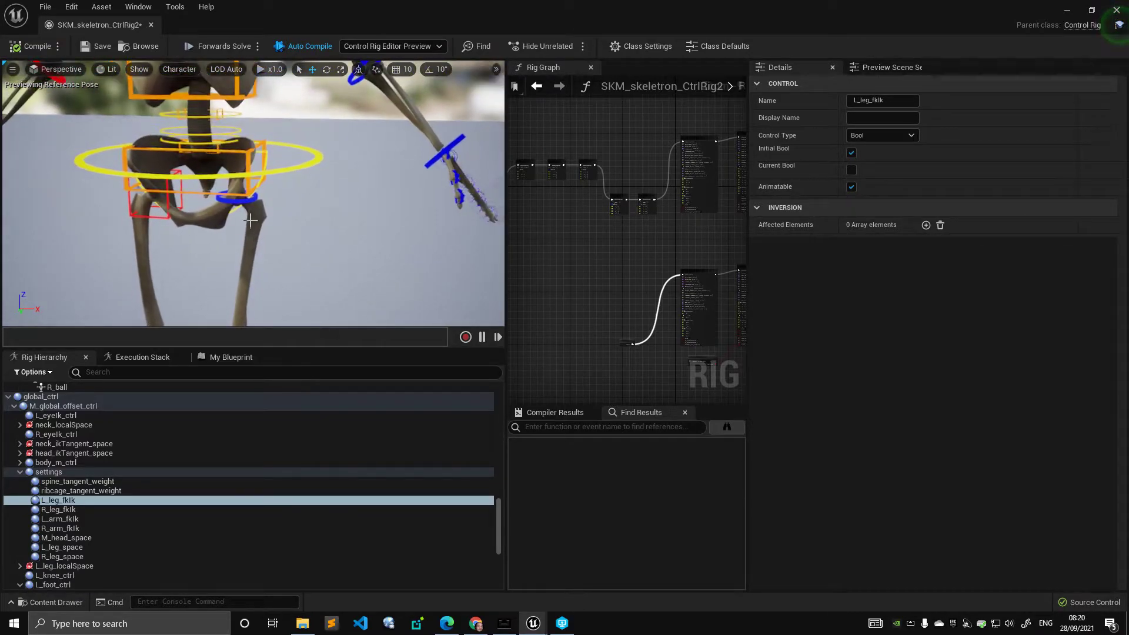
pyautogui.click(254, 203)
pyautogui.moveTo(285, 230); pyautogui.dragTo(285, 200, button='right')
pyautogui.keyDown('alt'); pyautogui.moveTo(284, 200); pyautogui.dragTo(275, 169, button='middle'); pyautogui.keyUp('alt')
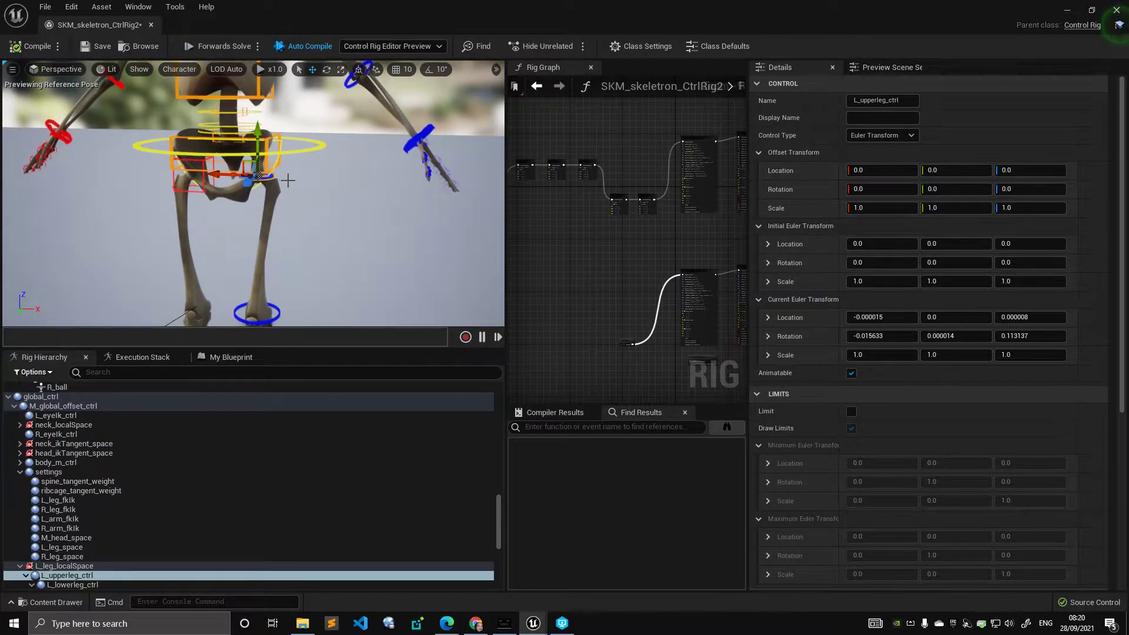
# Rotate body_m_ctrl, the yellow ring around the pelvis, to about 35.6° in Y.
pyautogui.click(299, 142)
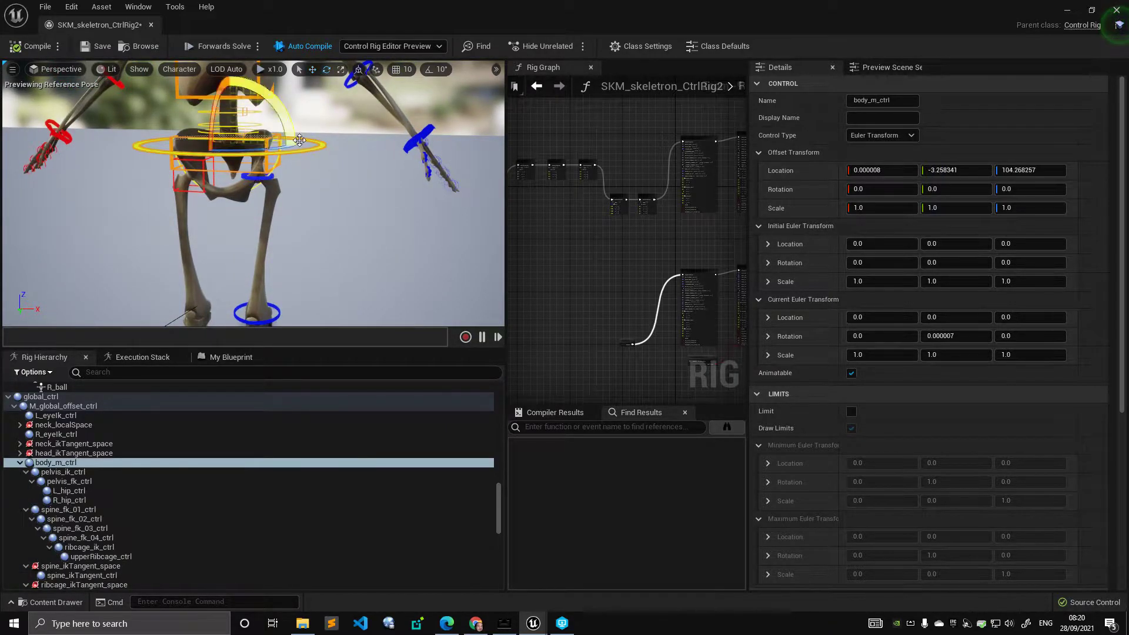
pyautogui.moveTo(295, 127); pyautogui.dragTo(345, 209)
pyautogui.keyDown('alt'); pyautogui.moveTo(345, 209); pyautogui.dragTo(343, 191, button='middle'); pyautogui.keyUp('alt')
pyautogui.keyDown('alt'); pyautogui.moveTo(251, 171); pyautogui.dragTo(265, 155); pyautogui.keyUp('alt')
pyautogui.moveTo(361, 213); pyautogui.dragTo(361, 213, button='right')
pyautogui.keyDown('alt'); pyautogui.moveTo(271, 221); pyautogui.dragTo(288, 213); pyautogui.keyUp('alt')
pyautogui.moveTo(257, 124)
pyautogui.mouseDown()
pyautogui.moveTo(264, 140)
pyautogui.moveTo(262, 126)
pyautogui.mouseUp()
pyautogui.moveTo(217, 173); pyautogui.dragTo(217, 173, button='right')
pyautogui.moveTo(207, 180); pyautogui.dragTo(213, 187)
pyautogui.moveTo(259, 212); pyautogui.dragTo(201, 227, button='right')
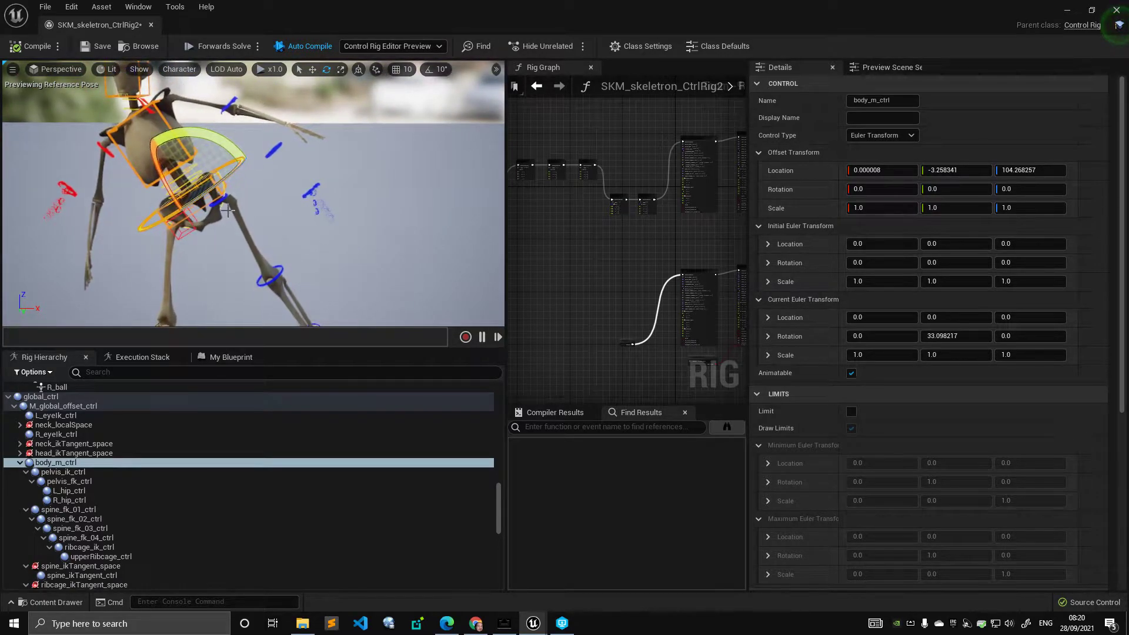
pyautogui.moveTo(282, 275); pyautogui.dragTo(282, 275, button='right')
pyautogui.moveTo(257, 95); pyautogui.dragTo(248, 154)
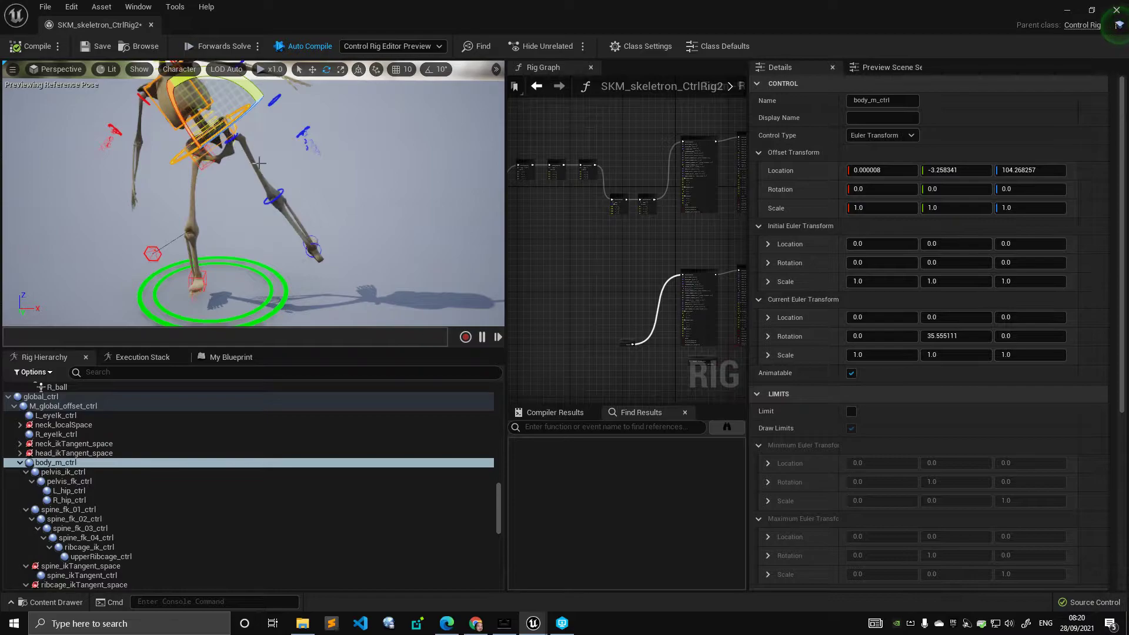
# Turn on Current Bool for M_head_space in the settings group.
pyautogui.moveTo(321, 244); pyautogui.dragTo(310, 174, button='right')
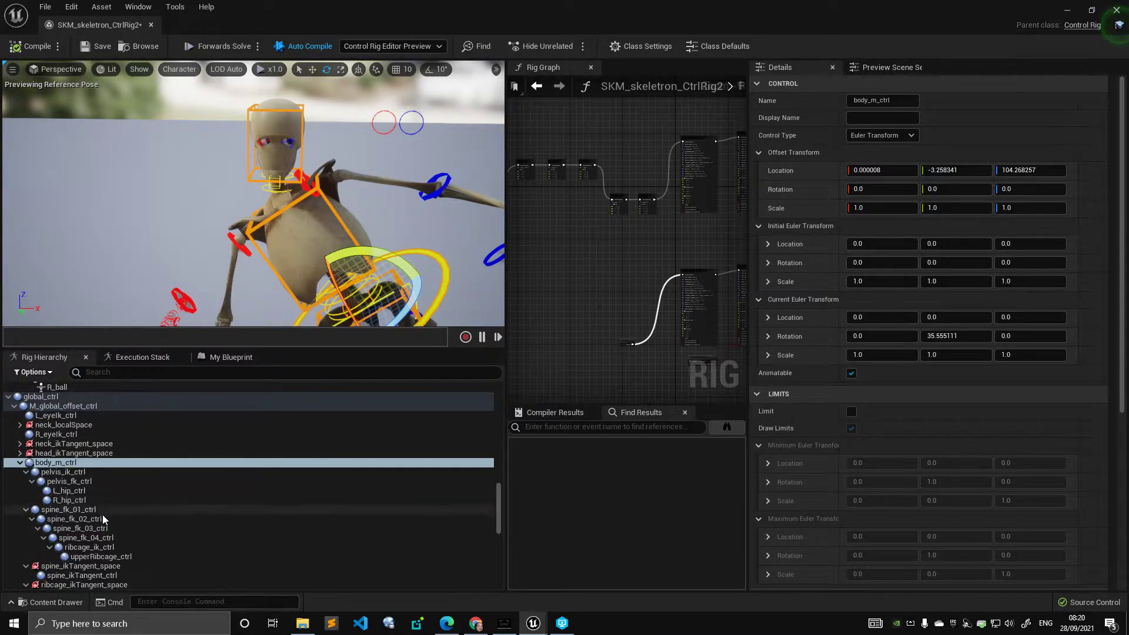
pyautogui.scroll(-10, 97, 518)
pyautogui.scroll(3, 90, 523)
pyautogui.scroll(2, 86, 496)
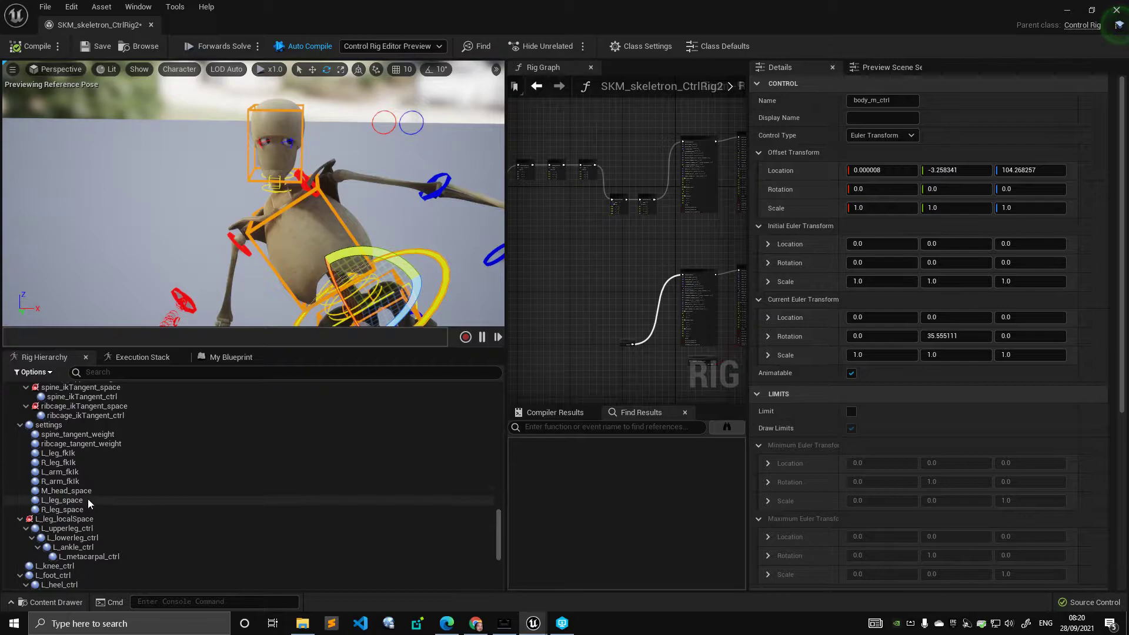
pyautogui.click(87, 490)
pyautogui.click(851, 170)
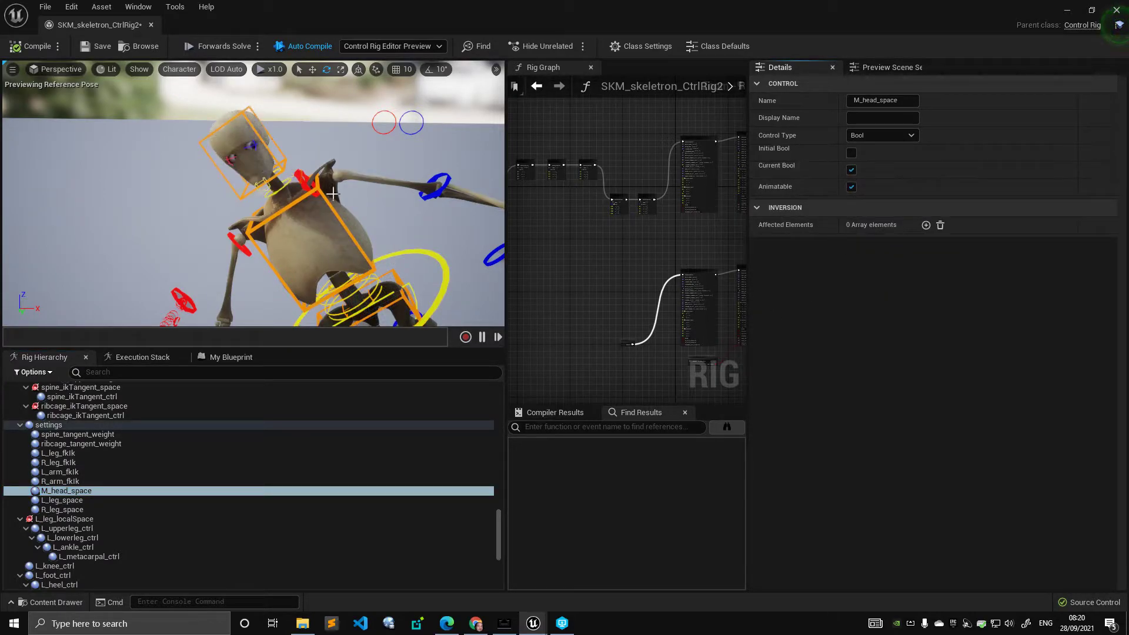
# Select ribcage_ik_ctrl and rotate it to about 2.4° in Y.
pyautogui.click(343, 217)
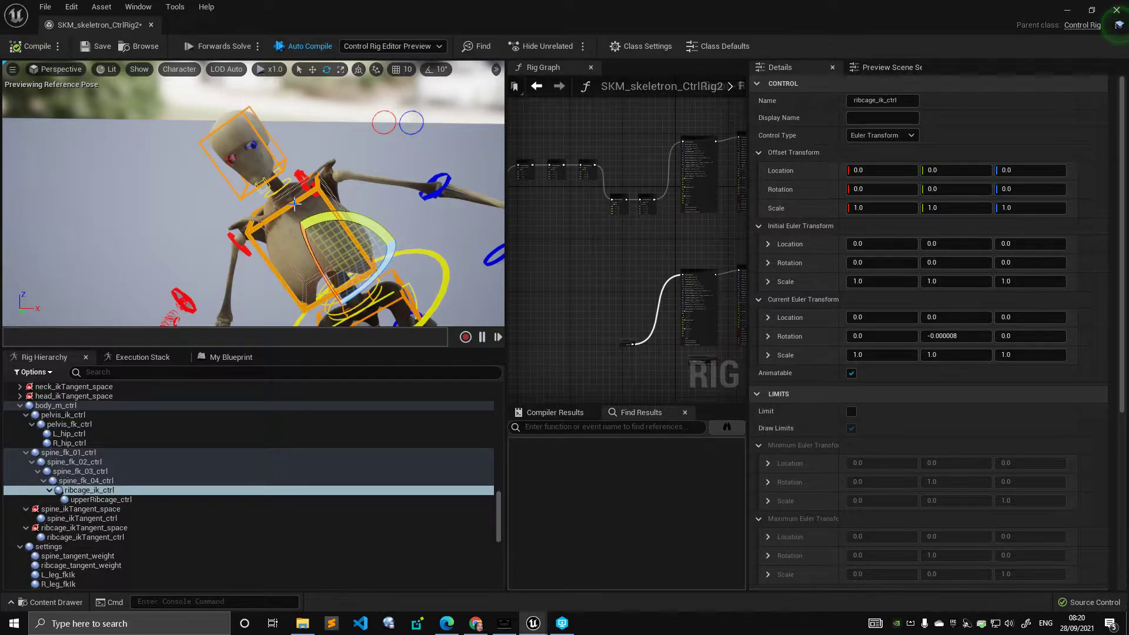
pyautogui.moveTo(336, 216)
pyautogui.mouseDown()
pyautogui.moveTo(347, 226)
pyautogui.moveTo(295, 202)
pyautogui.moveTo(395, 243)
pyautogui.moveTo(334, 220)
pyautogui.mouseUp()
pyautogui.moveTo(341, 223); pyautogui.dragTo(280, 181, button='middle')
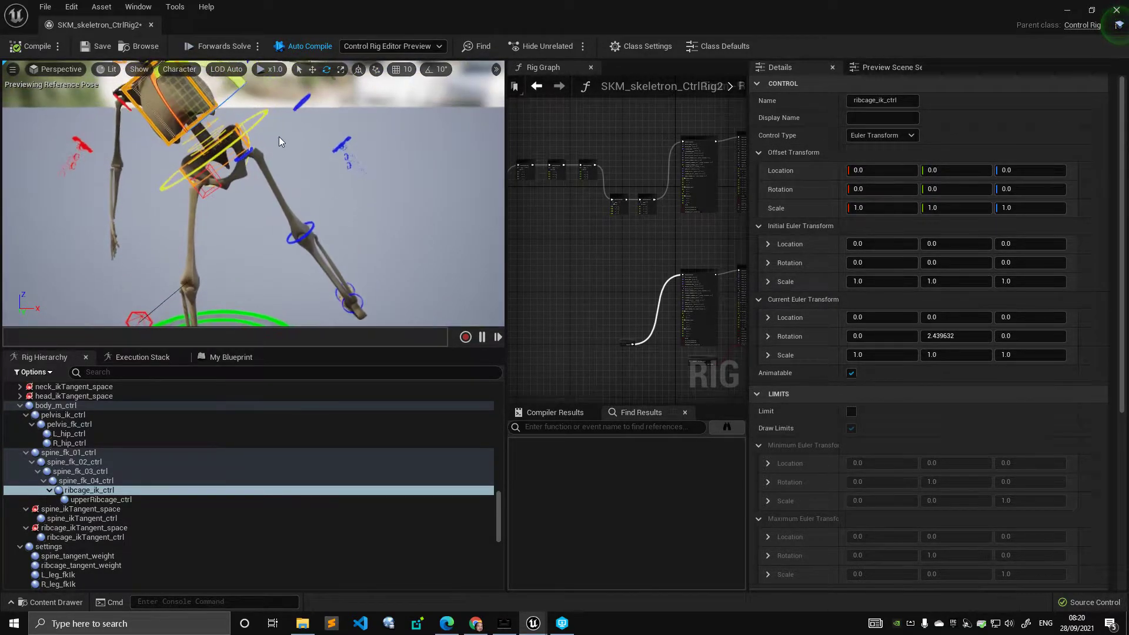
# Select body_m_ctrl and rotate it to about 37.7° in Y to tilt the torso with the left FK leg.
pyautogui.click(271, 125)
pyautogui.moveTo(259, 102); pyautogui.dragTo(246, 143)
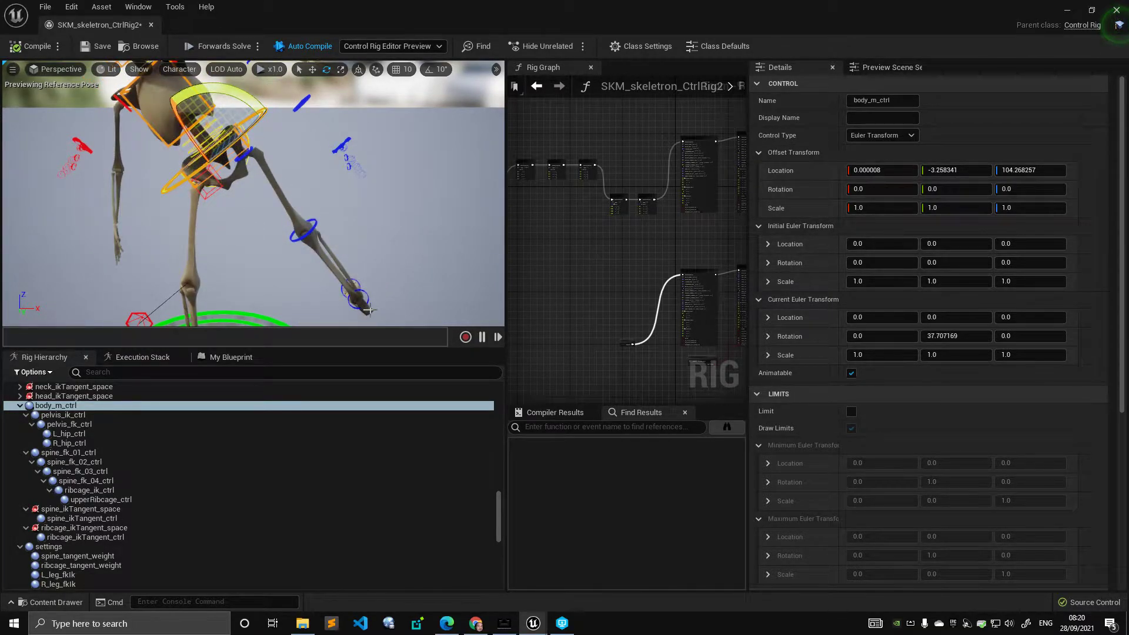
pyautogui.scroll(5, 359, 259)
pyautogui.moveTo(285, 222); pyautogui.dragTo(347, 190, button='middle')
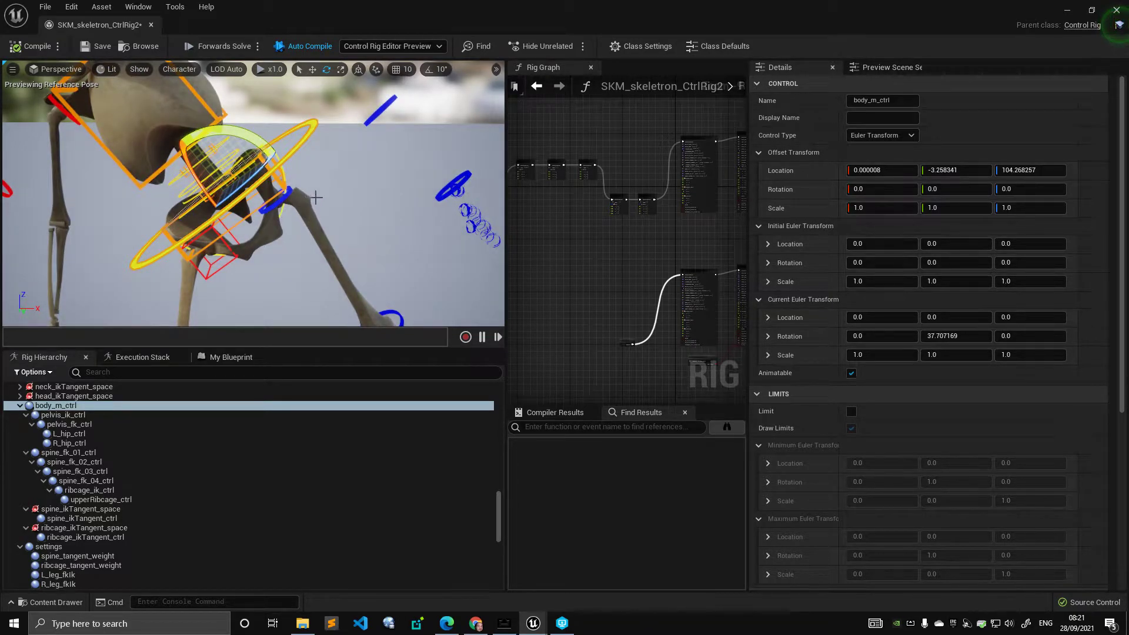
pyautogui.scroll(-5, 331, 219)
pyautogui.scroll(3, 346, 189)
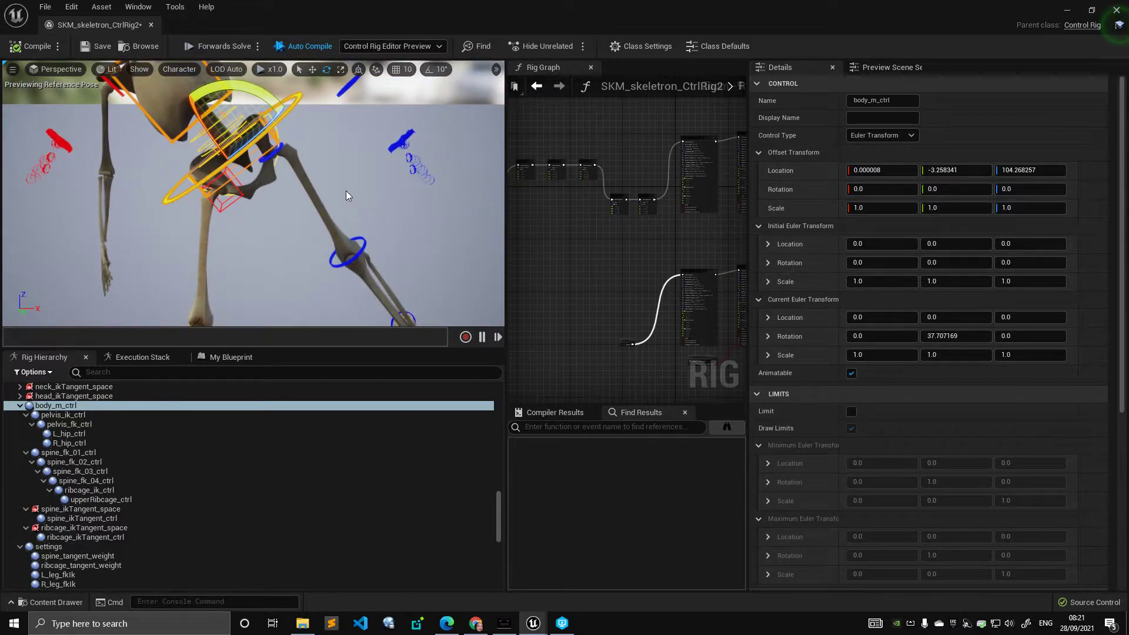
# Undo the last body_m_ctrl rotation and rotate the control to about 36° in Y.
pyautogui.hotkey('ctrl', 'z')
pyautogui.moveTo(286, 116); pyautogui.dragTo(306, 179)
pyautogui.press('q')
pyautogui.scroll(-3, 305, 179)
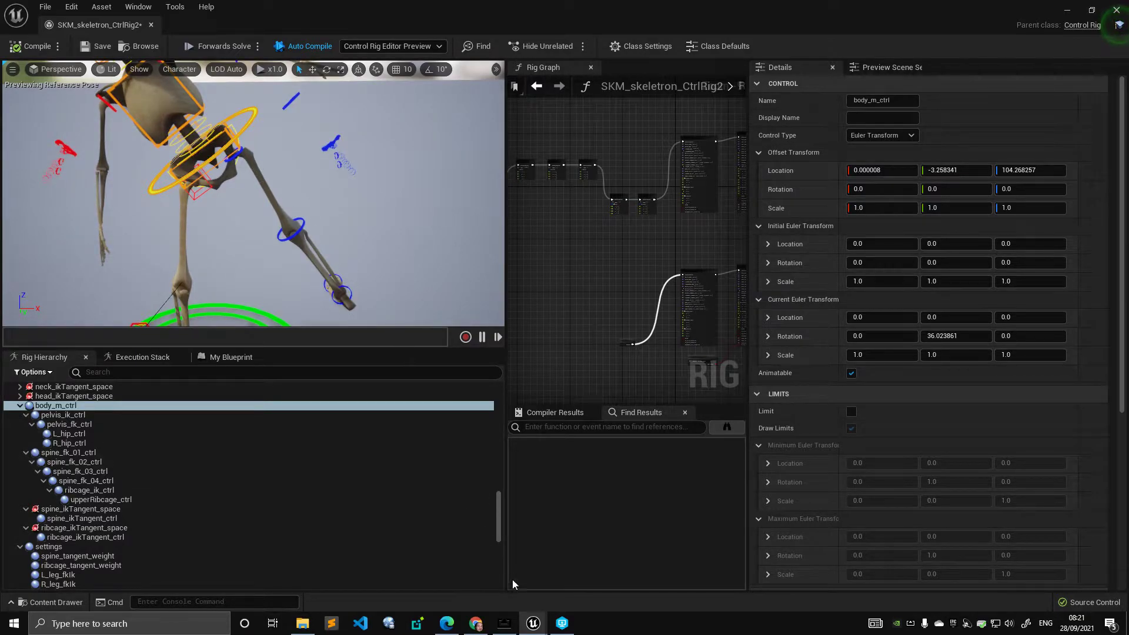
# Switch to AirServer to view the IK/FK spacing sketch and return to the Control Rig editor.
pyautogui.click(516, 615)
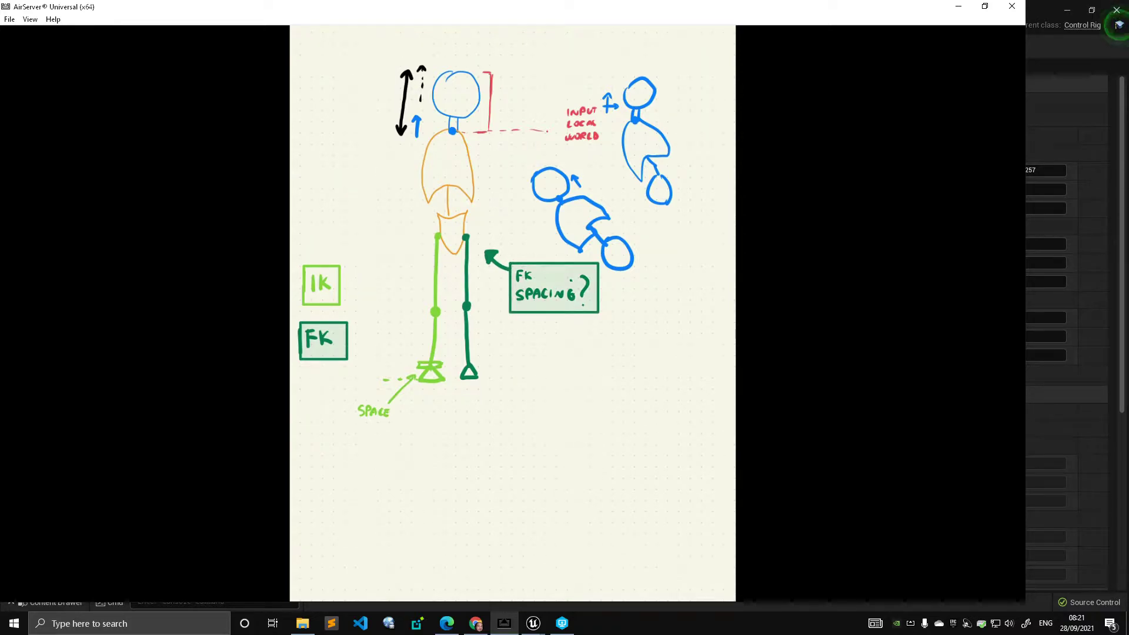
pyautogui.click(1055, 5)
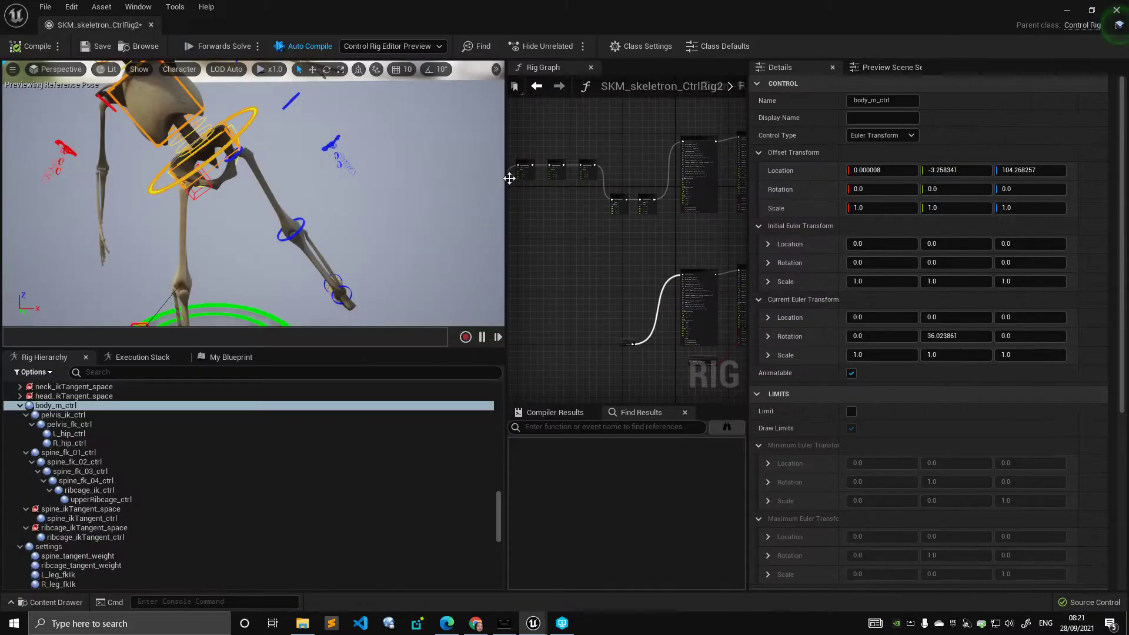
pyautogui.moveTo(336, 219)
pyautogui.mouseDown(button='right')
pyautogui.moveTo(337, 207)
pyautogui.moveTo(329, 212)
pyautogui.mouseUp(button='right')
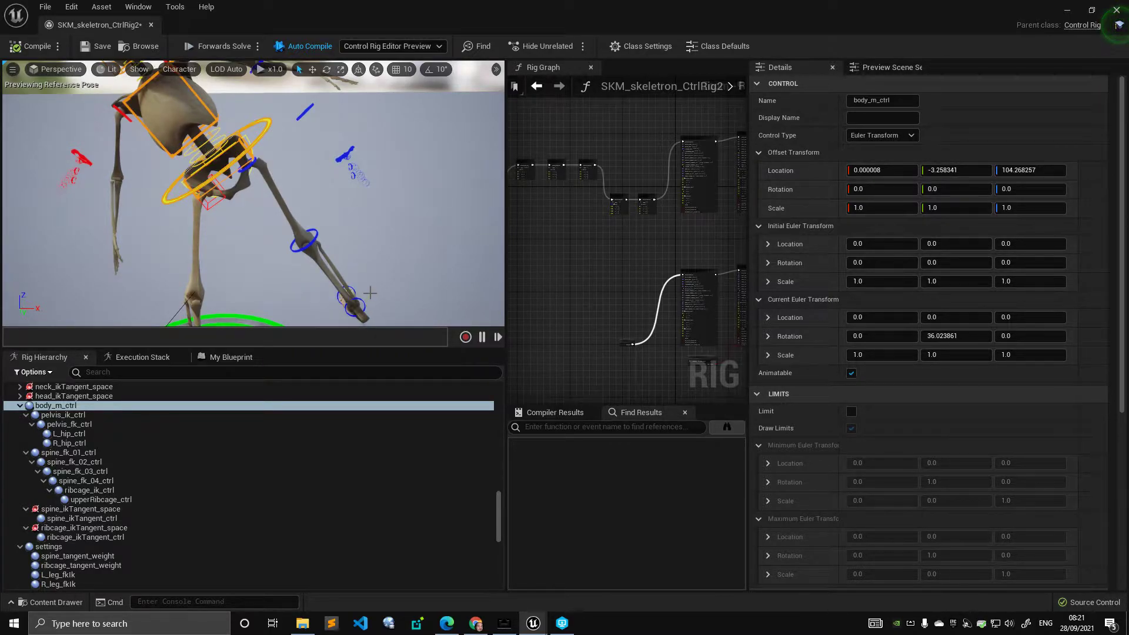
# Select L_upperleg_ctrl to check its place in the hierarchy, and turn off Current Bool for L_leg_space.
pyautogui.click(257, 173)
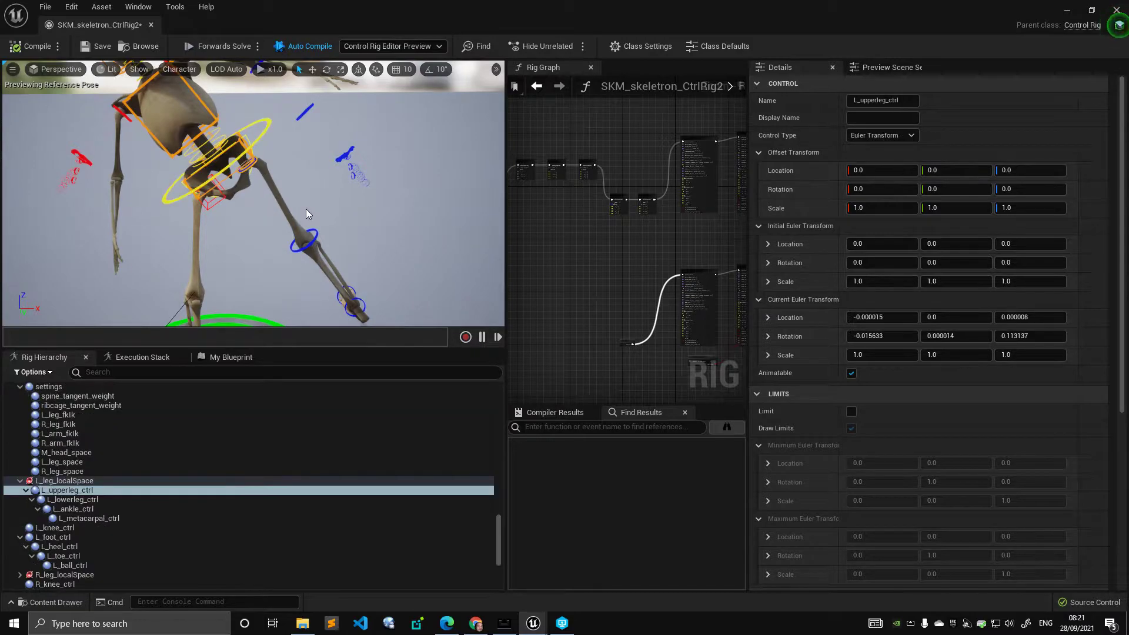
pyautogui.click(93, 460)
pyautogui.moveTo(358, 227); pyautogui.dragTo(357, 203, button='right')
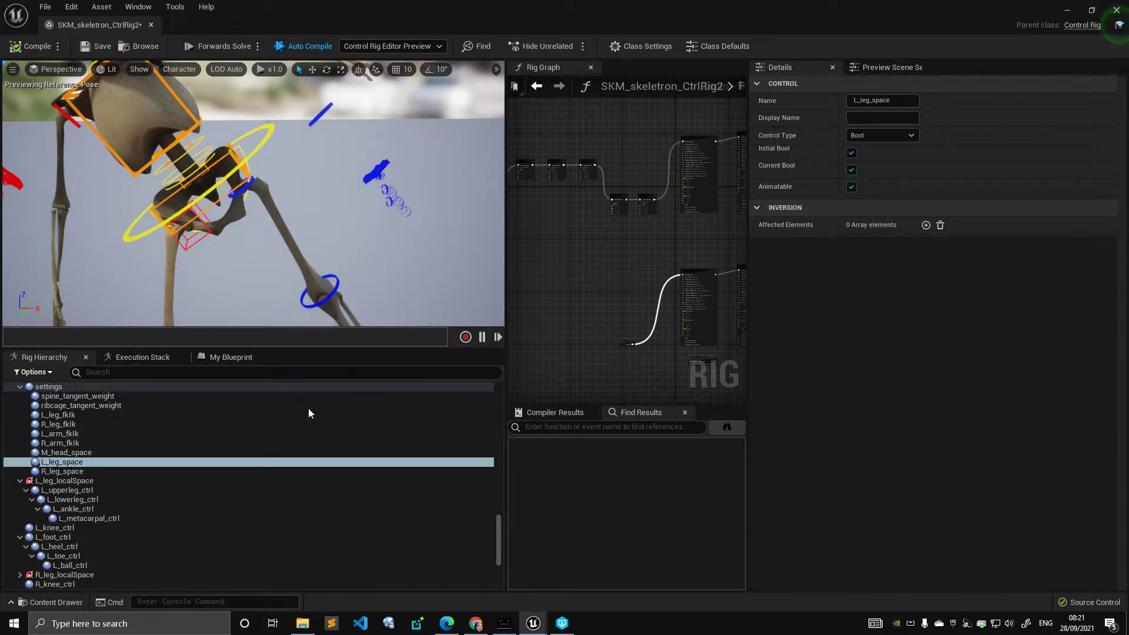
pyautogui.click(851, 168)
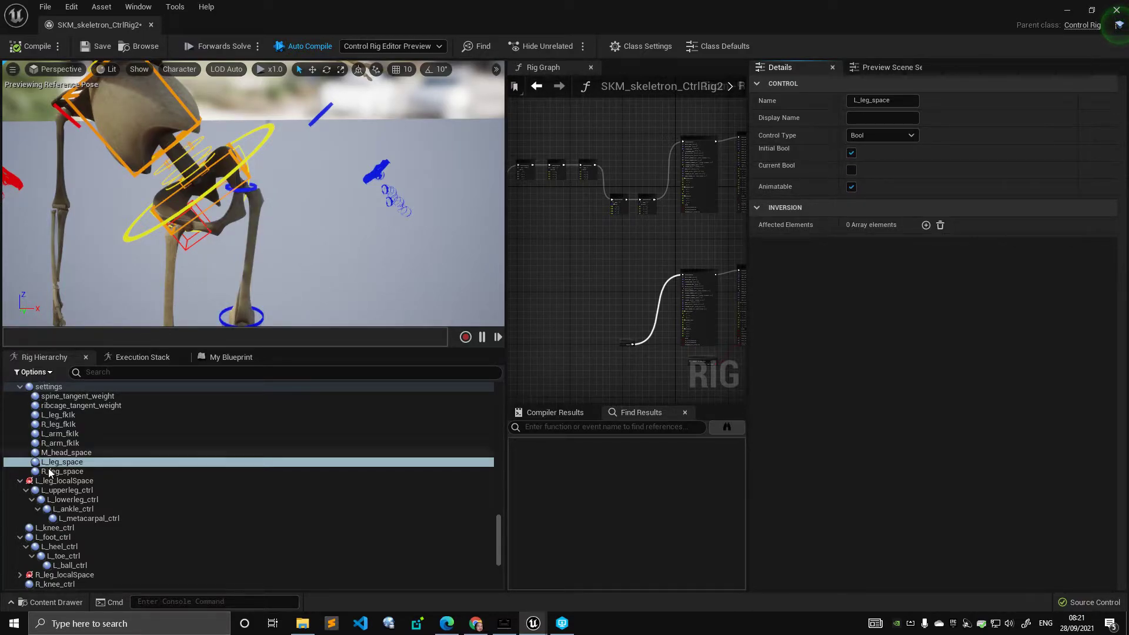
pyautogui.click(86, 442)
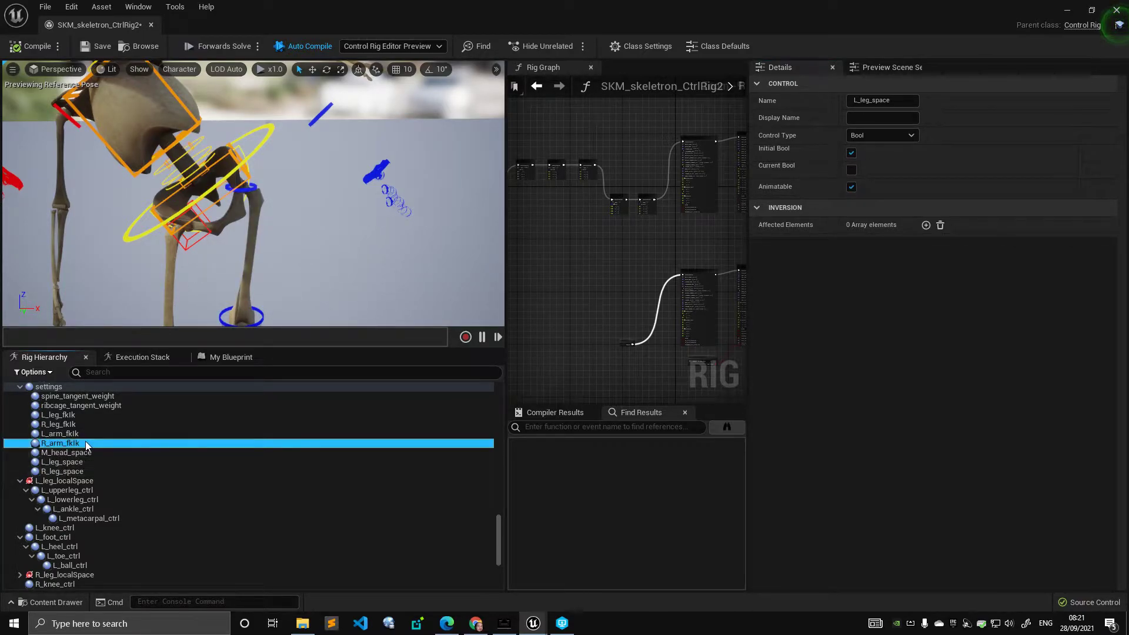
pyautogui.click(851, 169)
pyautogui.click(851, 170)
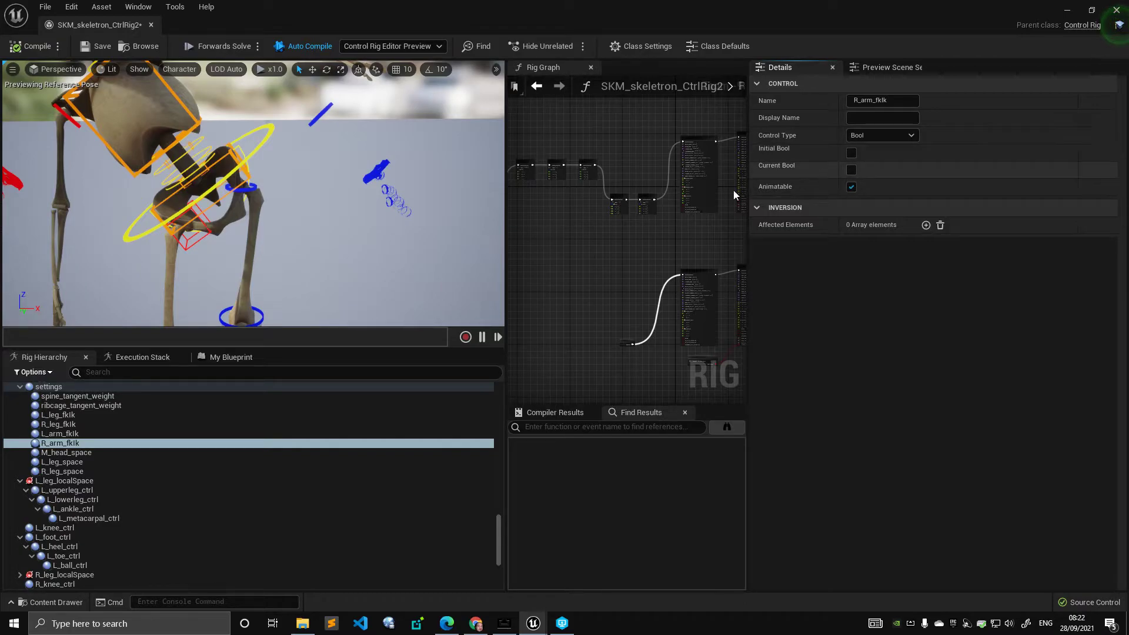
# Turn off Current Bool for R_leg_fkIk in the settings group.
pyautogui.click(86, 424)
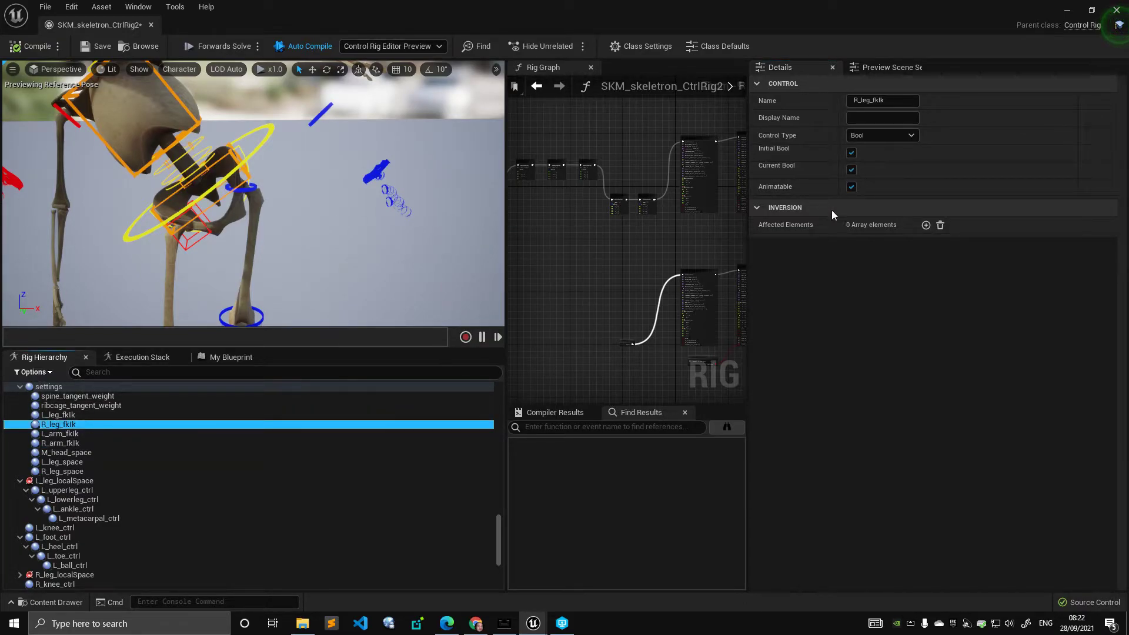
pyautogui.click(851, 169)
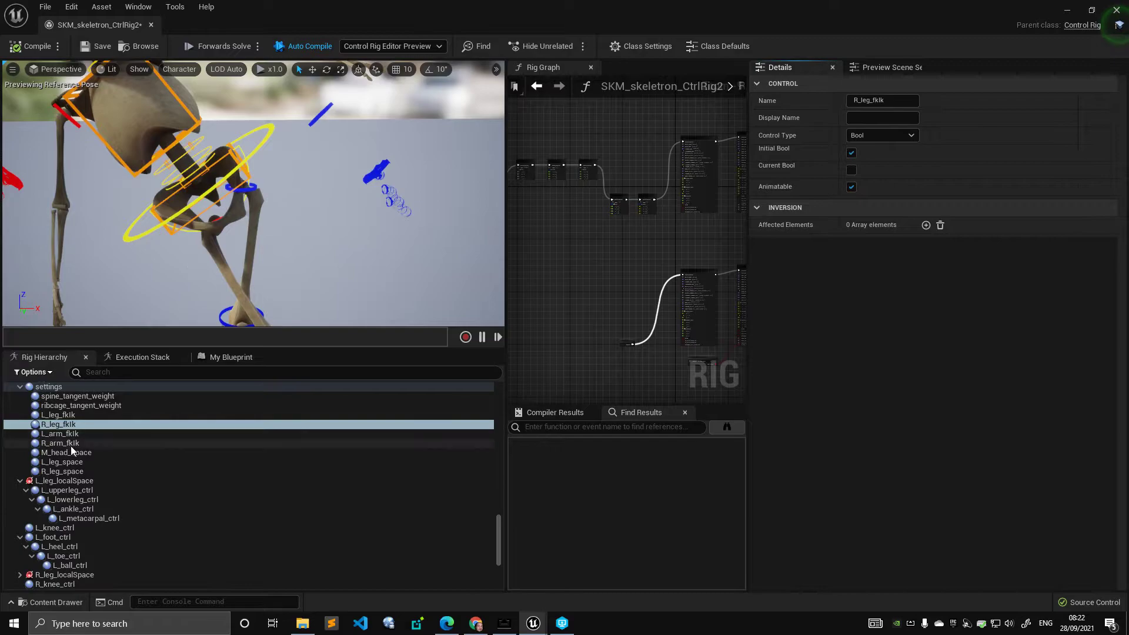
# Select body_m_ctrl and return it to its default transform.
pyautogui.moveTo(168, 270); pyautogui.dragTo(261, 195, button='right')
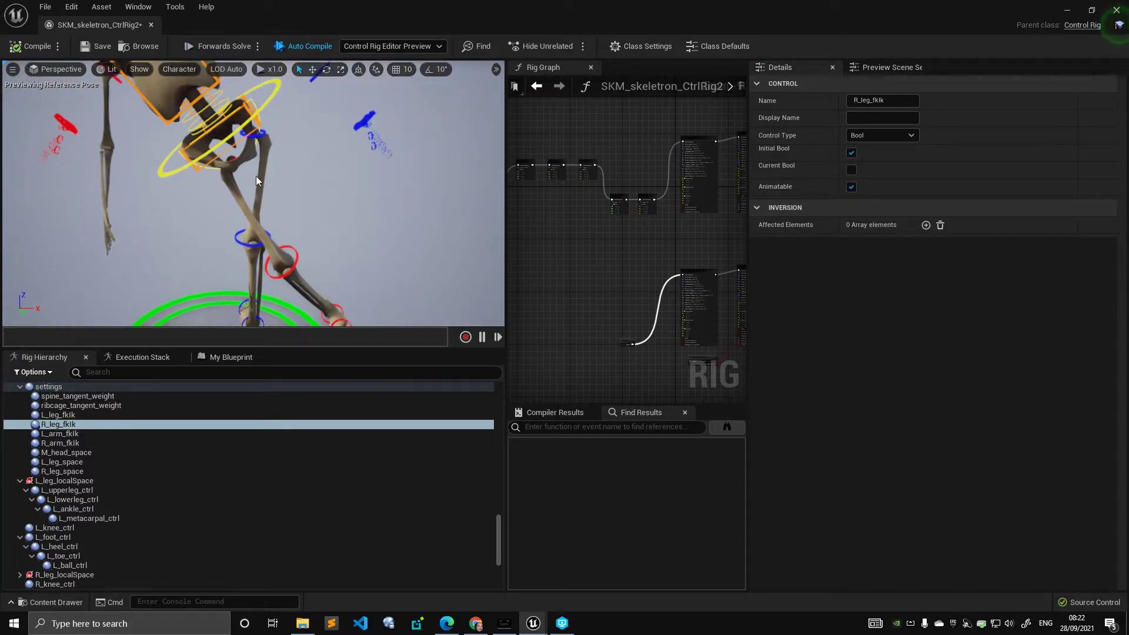
pyautogui.click(279, 102)
pyautogui.hotkey('ctrl', 'z')
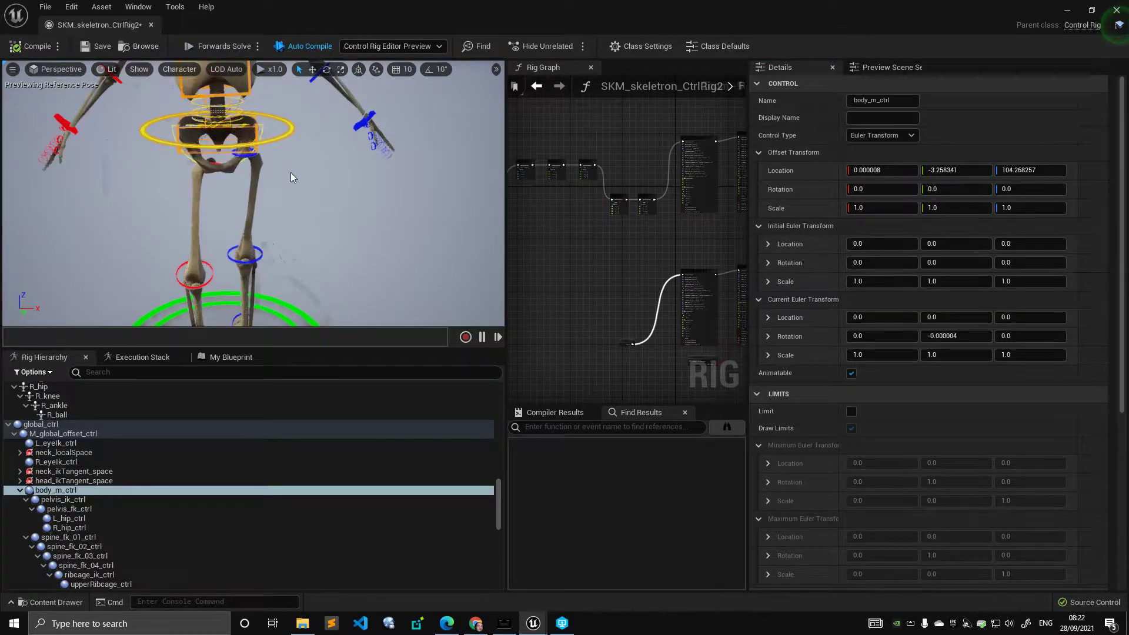
# Return R_upperleg_ctrl and R_lowerleg_ctrl to their default transforms.
pyautogui.click(226, 171)
pyautogui.hotkey('ctrl', 'z')
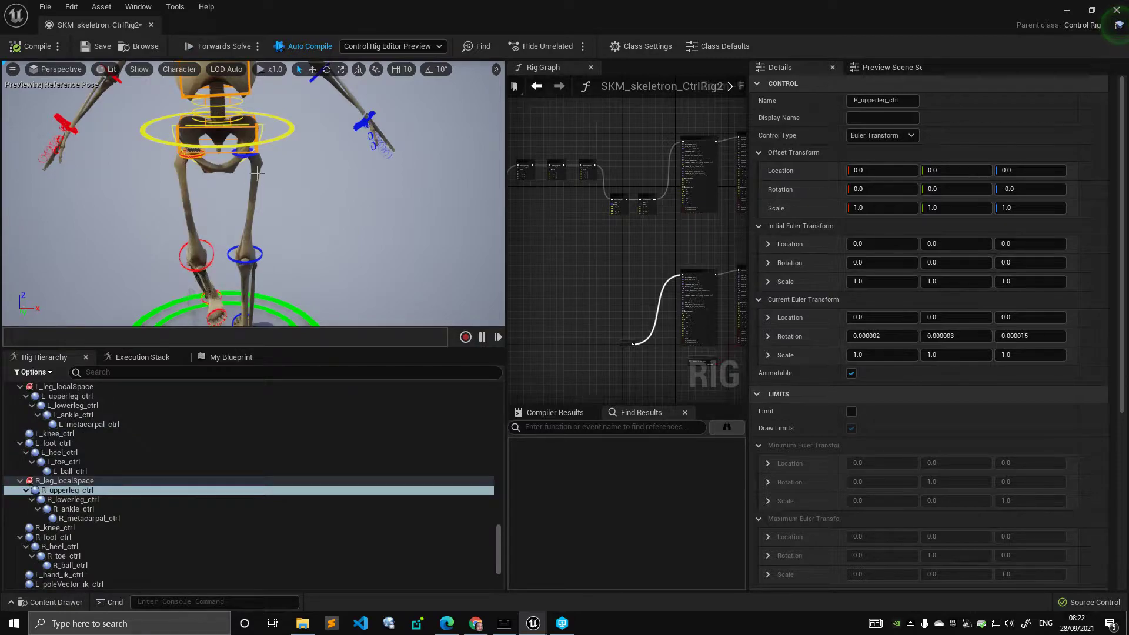
pyautogui.click(213, 256)
pyautogui.moveTo(287, 228)
pyautogui.mouseDown(button='right')
pyautogui.moveTo(287, 194)
pyautogui.moveTo(287, 211)
pyautogui.mouseUp(button='right')
pyautogui.press('w')
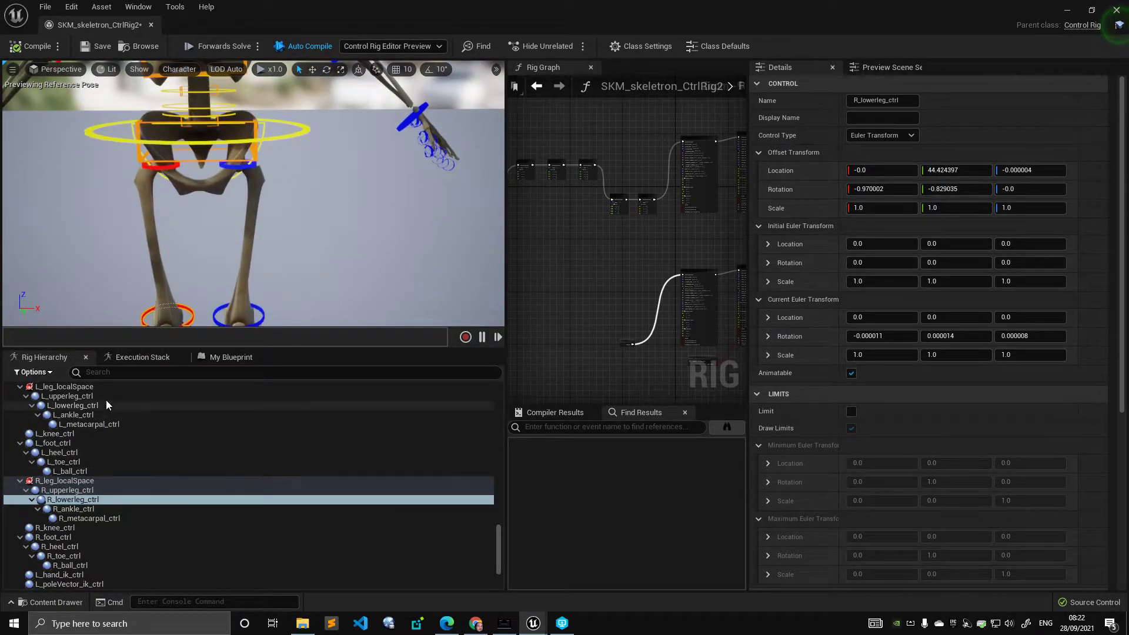
# Turn off Current Bool for R_leg_space in the settings group.
pyautogui.scroll(-5, 121, 489)
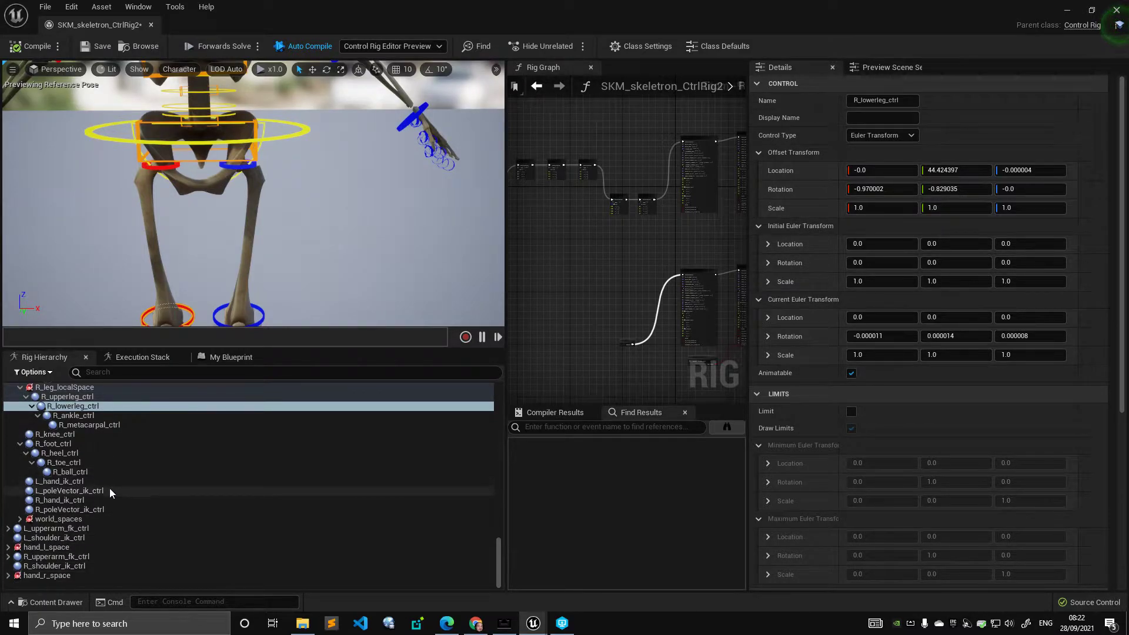
pyautogui.scroll(10, 104, 470)
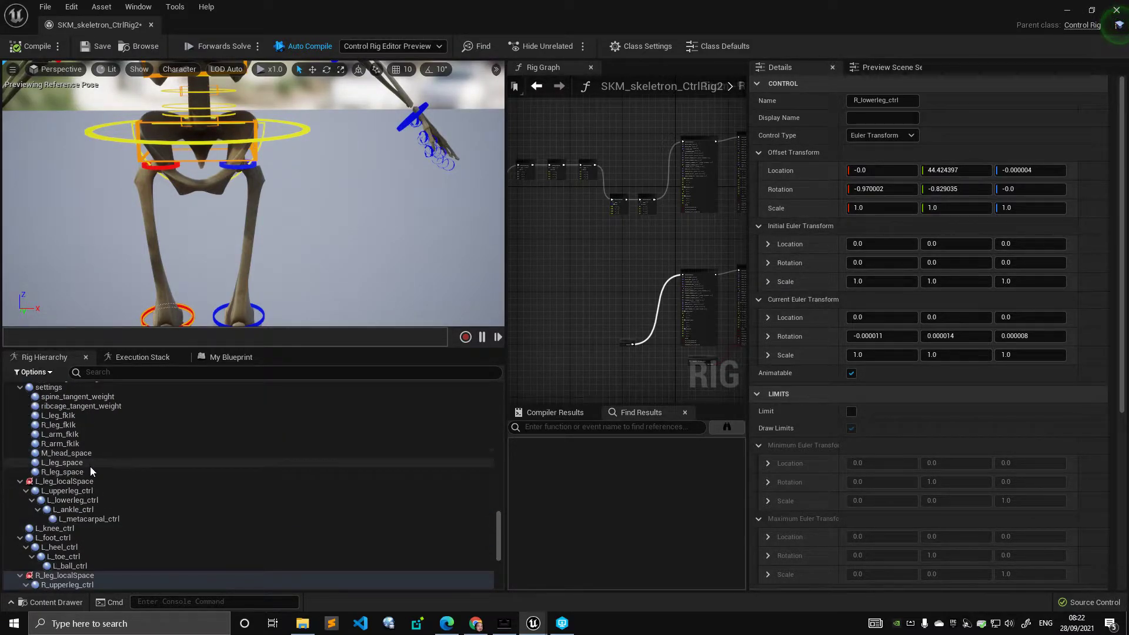
pyautogui.click(94, 471)
pyautogui.click(852, 171)
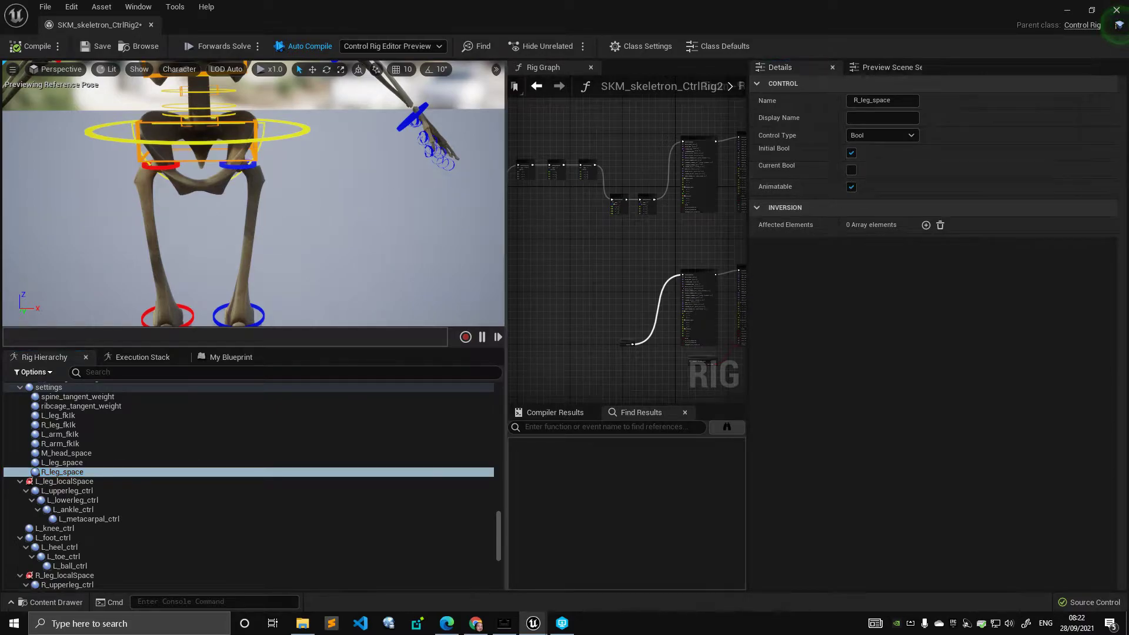
# Tilt body_m_ctrl sideways to a Y rotation of about 23° to test how the legs follow.
pyautogui.click(305, 134)
pyautogui.scroll(-3, 341, 191)
pyautogui.press('e')
pyautogui.moveTo(268, 118); pyautogui.dragTo(243, 93)
pyautogui.moveTo(280, 122); pyautogui.dragTo(252, 240, button='right')
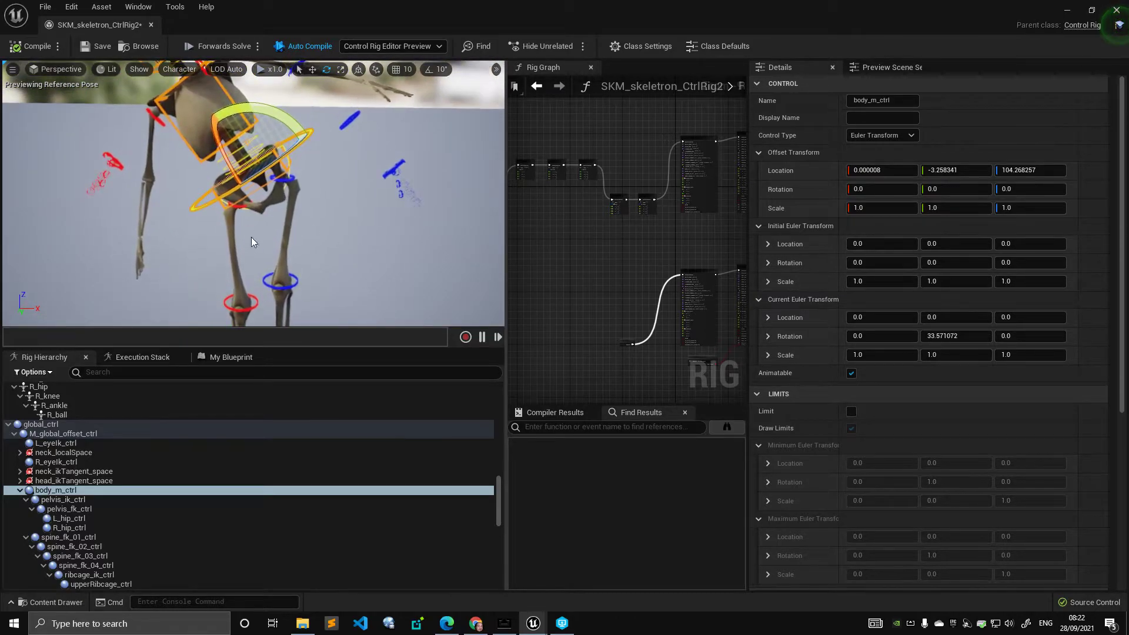
pyautogui.moveTo(277, 117); pyautogui.dragTo(327, 144)
pyautogui.moveTo(311, 199); pyautogui.dragTo(295, 226, button='right')
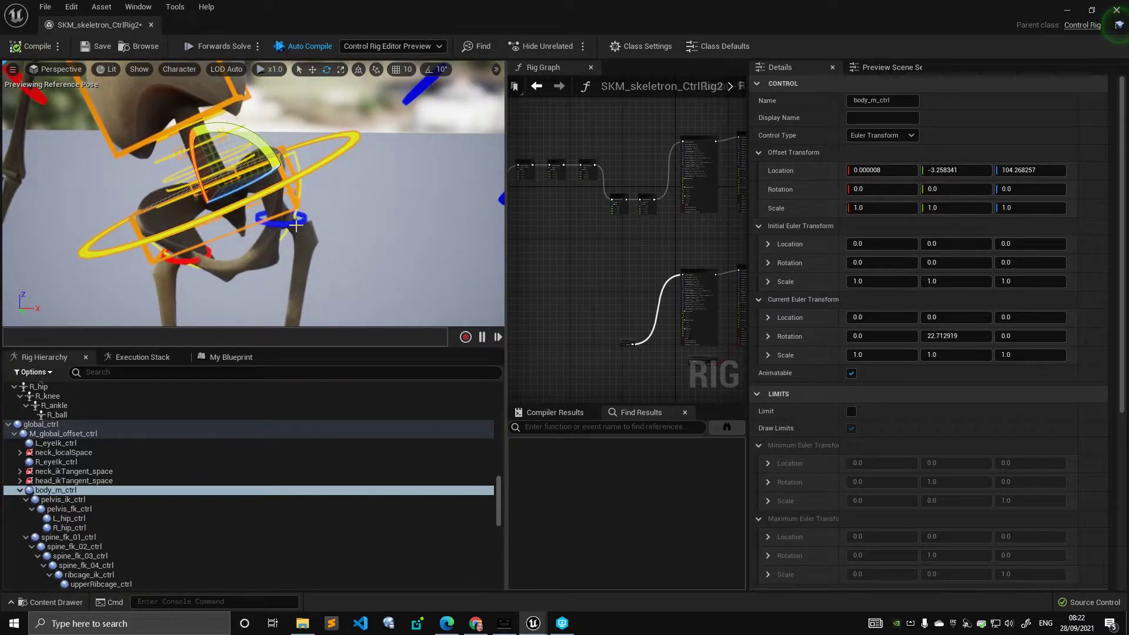
# Rotate body_m_ctrl around several axes, to about -12.9, -17.5 and -2.4°, while watching the legs.
pyautogui.moveTo(294, 177)
pyautogui.mouseDown()
pyautogui.moveTo(311, 174)
pyautogui.moveTo(297, 184)
pyautogui.moveTo(298, 217)
pyautogui.moveTo(295, 191)
pyautogui.mouseUp()
pyautogui.moveTo(296, 191); pyautogui.dragTo(238, 211, button='right')
pyautogui.moveTo(157, 130); pyautogui.dragTo(137, 197)
pyautogui.moveTo(200, 194); pyautogui.dragTo(154, 197, button='right')
pyautogui.moveTo(195, 108); pyautogui.dragTo(276, 88)
pyautogui.moveTo(171, 122); pyautogui.dragTo(160, 186)
pyautogui.moveTo(231, 164)
pyautogui.mouseDown(button='right')
pyautogui.moveTo(170, 156)
pyautogui.moveTo(231, 164)
pyautogui.mouseUp(button='right')
pyautogui.moveTo(161, 171)
pyautogui.mouseDown()
pyautogui.moveTo(158, 181)
pyautogui.moveTo(160, 171)
pyautogui.mouseUp()
pyautogui.moveTo(226, 208)
pyautogui.mouseDown(button='right')
pyautogui.moveTo(282, 207)
pyautogui.moveTo(229, 229)
pyautogui.mouseUp(button='right')
pyautogui.moveTo(118, 165); pyautogui.dragTo(203, 176)
pyautogui.moveTo(112, 122); pyautogui.dragTo(228, 194)
pyautogui.moveTo(229, 196); pyautogui.dragTo(271, 242, button='right')
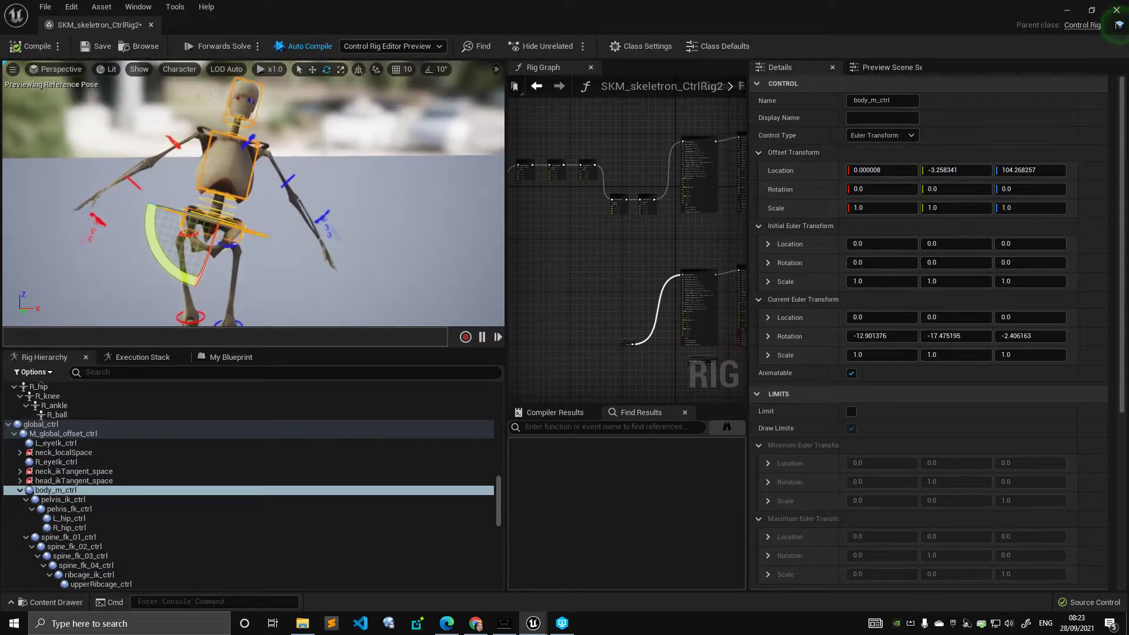
# Adjust the rotation of body_m_ctrl to about -12.5, -9.9 and -4.2°.
pyautogui.moveTo(183, 275); pyautogui.dragTo(276, 241)
pyautogui.moveTo(275, 199); pyautogui.dragTo(275, 226)
pyautogui.moveTo(275, 226); pyautogui.dragTo(267, 268, button='right')
pyautogui.moveTo(244, 101); pyautogui.dragTo(253, 132)
# Turn on Current Bool for both L_leg_space and R_leg_space.
pyautogui.scroll(-6, 76, 453)
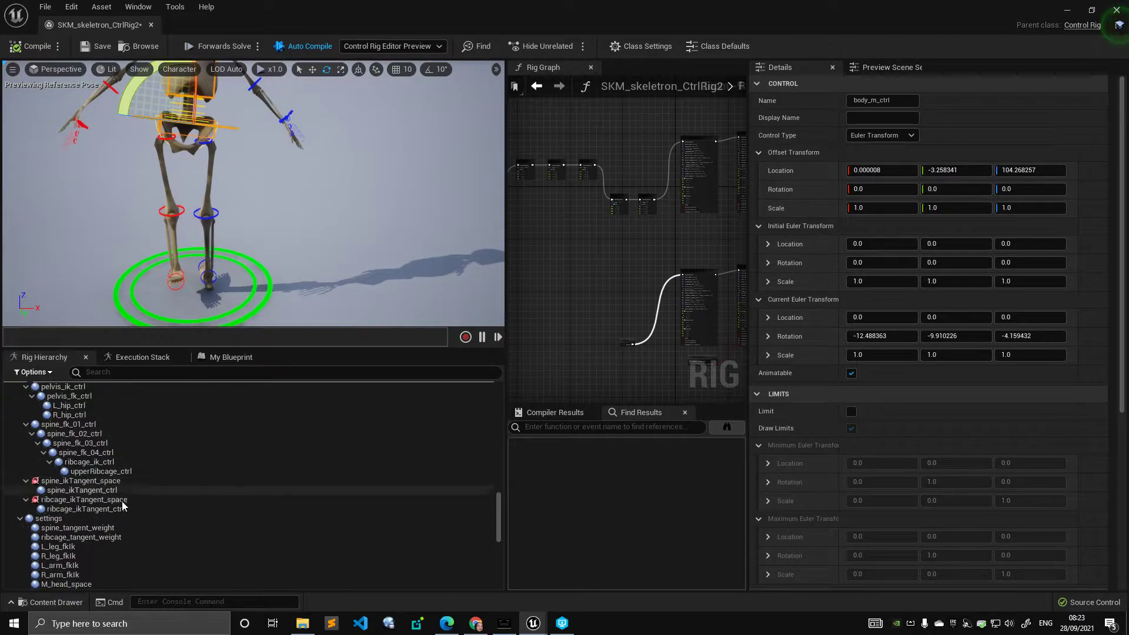
pyautogui.click(90, 537)
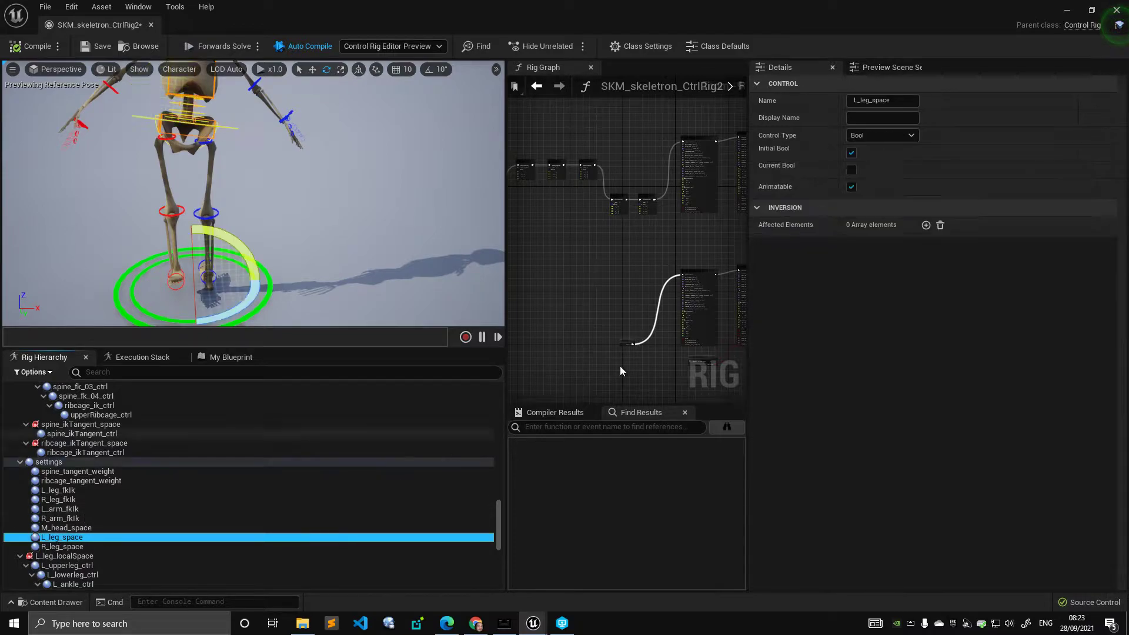
pyautogui.click(850, 170)
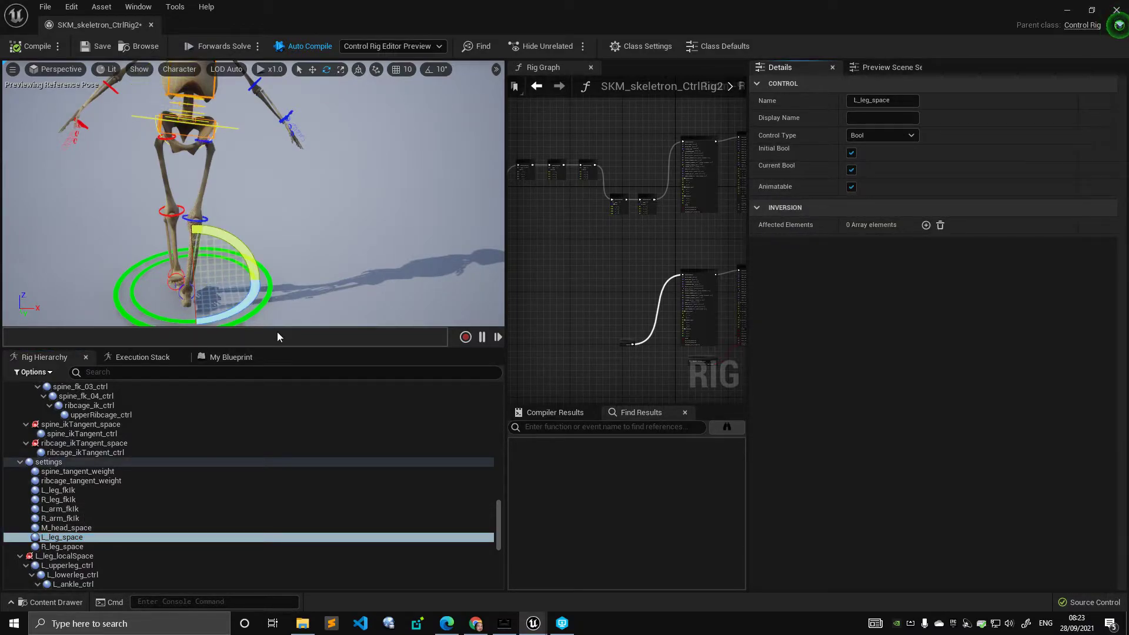
pyautogui.click(88, 547)
pyautogui.click(851, 170)
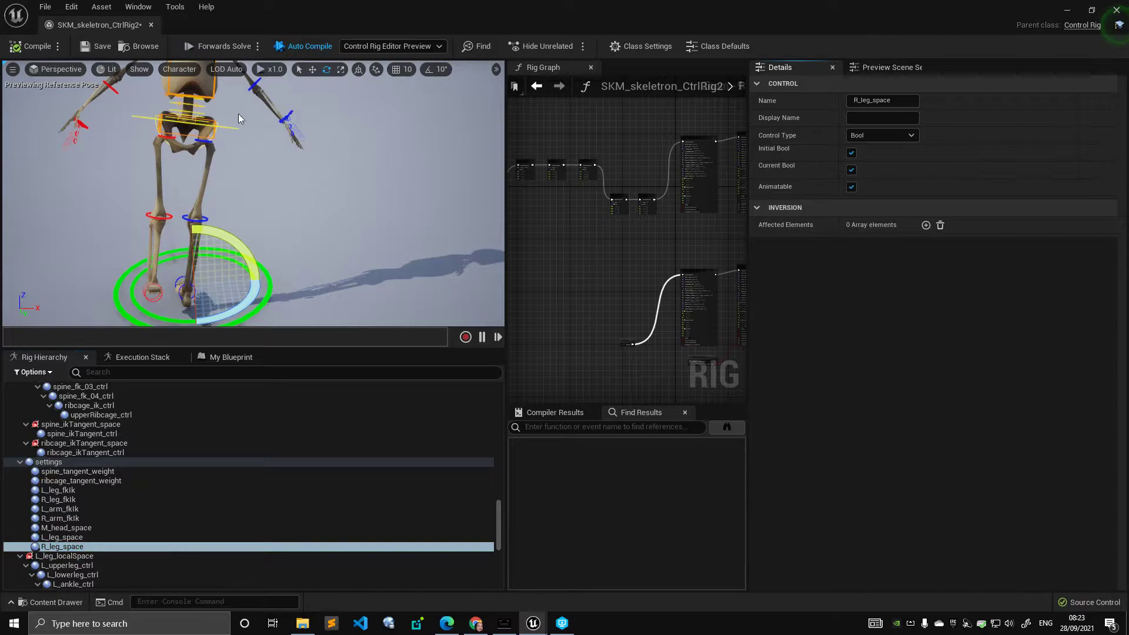
# Rotate body_m_ctrl to about -12.6, -12.1 and -3.7° to test the legs in the switched space.
pyautogui.click(228, 127)
pyautogui.moveTo(228, 127); pyautogui.dragTo(231, 97, button='right')
pyautogui.moveTo(152, 142); pyautogui.dragTo(191, 111)
pyautogui.moveTo(259, 219)
pyautogui.mouseDown()
pyautogui.moveTo(235, 176)
pyautogui.moveTo(200, 223)
pyautogui.moveTo(182, 188)
pyautogui.moveTo(174, 204)
pyautogui.moveTo(268, 219)
pyautogui.moveTo(247, 182)
pyautogui.moveTo(272, 211)
pyautogui.moveTo(262, 154)
pyautogui.moveTo(261, 198)
pyautogui.mouseUp()
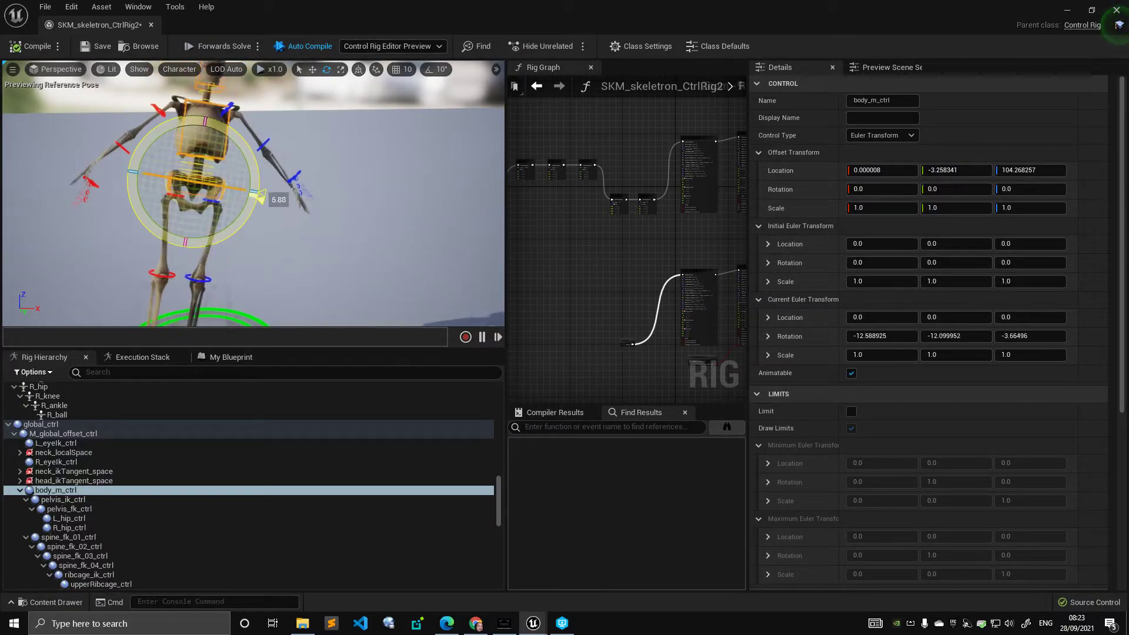
# Turn off Current Bool for both L_leg_space and R_leg_space.
pyautogui.scroll(-6, 98, 513)
pyautogui.click(94, 537)
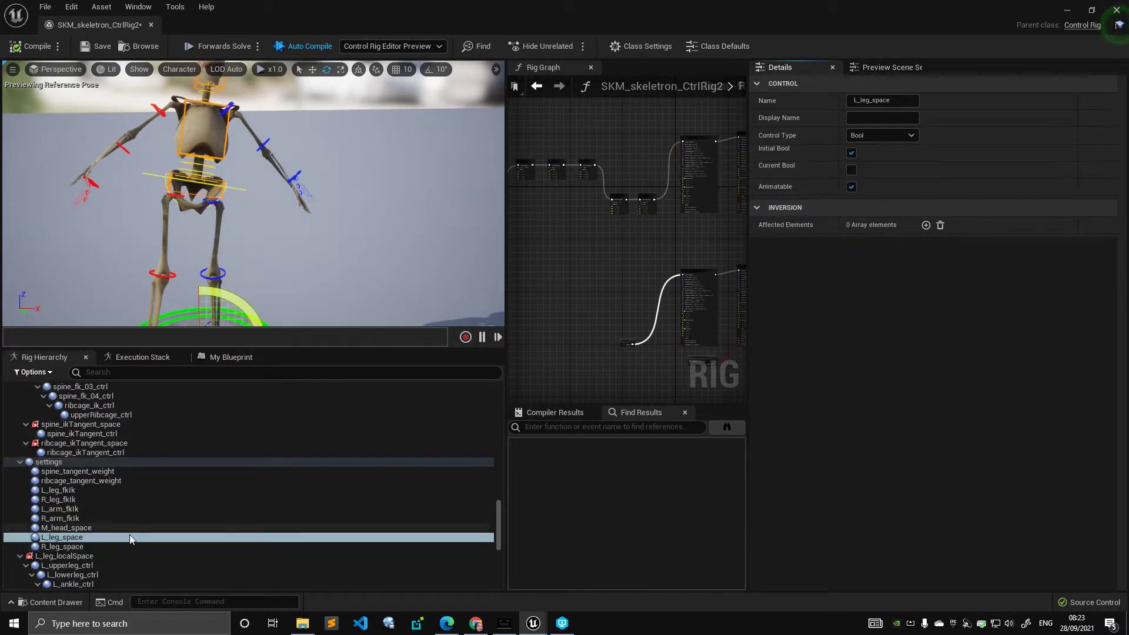
pyautogui.click(156, 546)
pyautogui.click(851, 170)
# Rotate body_m_ctrl to about 34.6, -17.5 and -2.4° and observe the legs.
pyautogui.scroll(3, 265, 212)
pyautogui.moveTo(259, 223); pyautogui.dragTo(259, 188, button='right')
pyautogui.click(242, 230)
pyautogui.moveTo(174, 166); pyautogui.dragTo(258, 227)
pyautogui.moveTo(258, 226); pyautogui.dragTo(232, 256, button='right')
pyautogui.moveTo(190, 115); pyautogui.dragTo(255, 177)
pyautogui.moveTo(256, 176)
pyautogui.mouseDown(button='right')
pyautogui.moveTo(305, 168)
pyautogui.moveTo(255, 172)
pyautogui.mouseUp(button='right')
pyautogui.moveTo(218, 133)
pyautogui.mouseDown()
pyautogui.moveTo(220, 167)
pyautogui.moveTo(218, 143)
pyautogui.mouseUp()
pyautogui.moveTo(349, 218); pyautogui.dragTo(417, 223, button='right')
pyautogui.moveTo(493, 224)
pyautogui.mouseDown(button='right')
pyautogui.moveTo(446, 225)
pyautogui.moveTo(499, 236)
pyautogui.mouseUp(button='right')
# Widen the Rig Graph area and bring the chain of rig module nodes into view.
pyautogui.moveTo(553, 257); pyautogui.dragTo(517, 247, button='right')
pyautogui.scroll(-3, 541, 232)
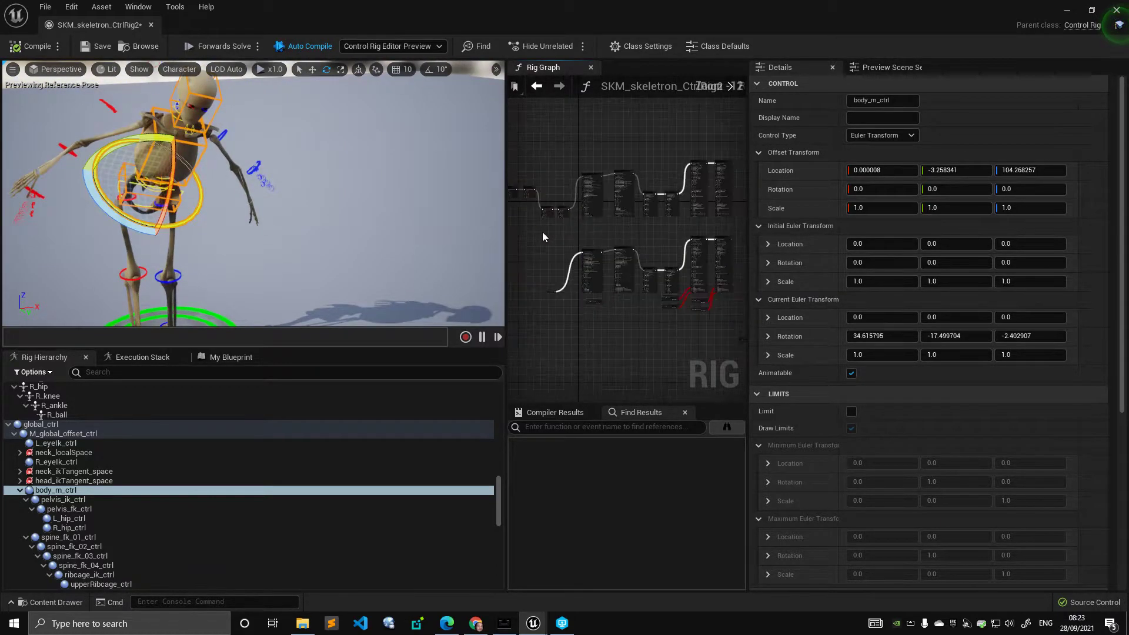
pyautogui.moveTo(507, 224); pyautogui.dragTo(328, 224)
pyautogui.scroll(3, 461, 239)
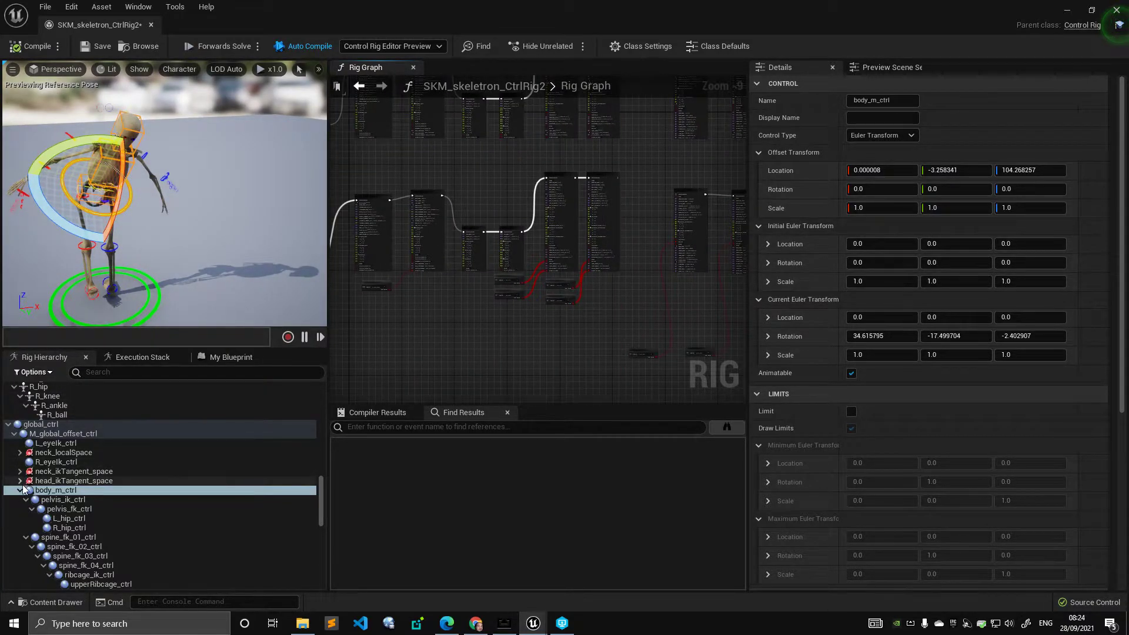
# Collapse body_m_ctrl, settings, the leg local spaces and the foot controls in the rig hierarchy.
pyautogui.click(21, 489)
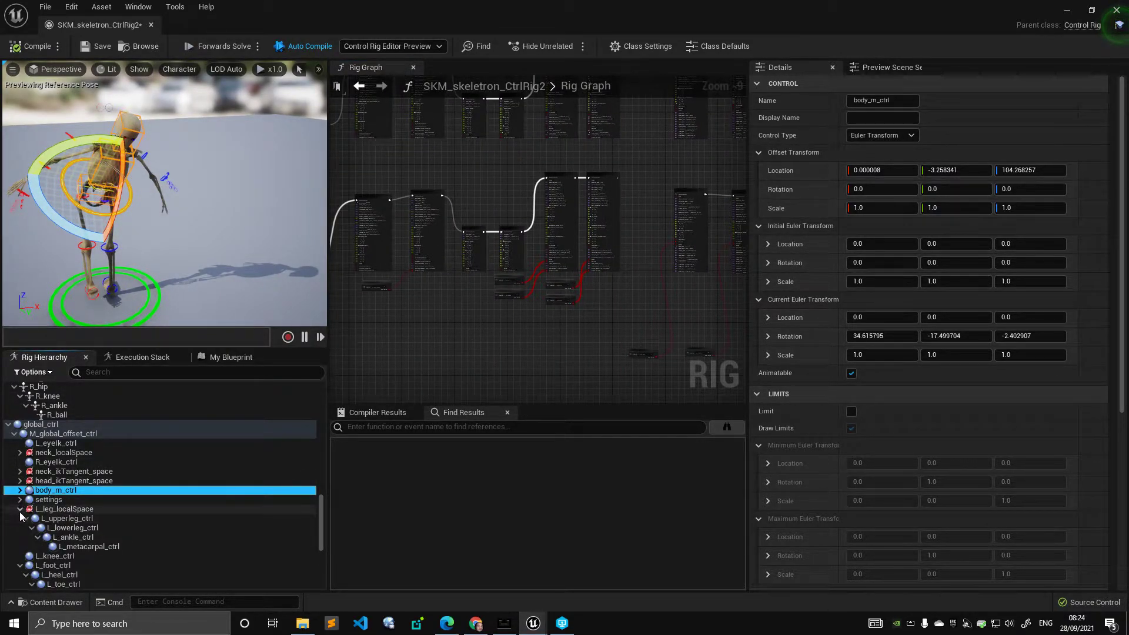
pyautogui.click(21, 528)
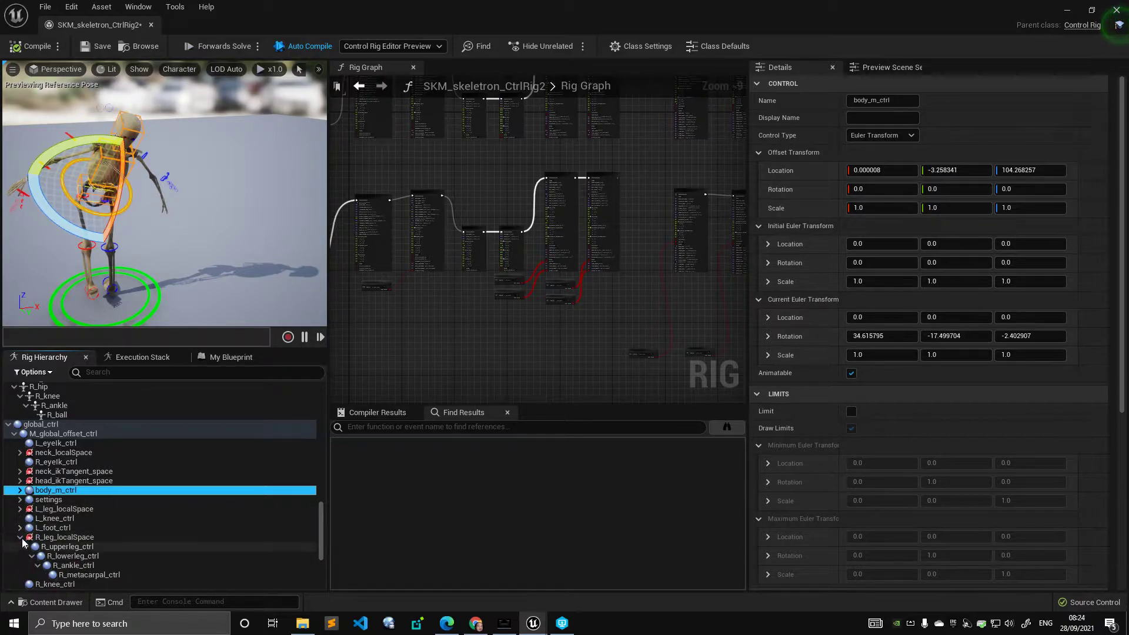
pyautogui.click(21, 537)
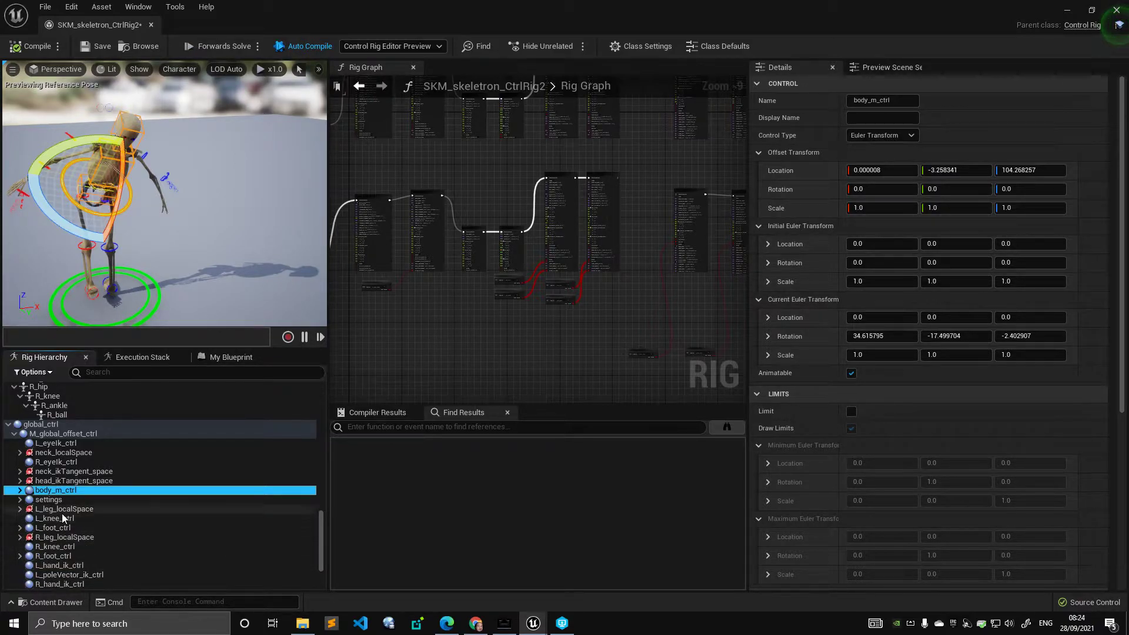
# Expand L_leg_localSpace and select L_upperleg_ctrl and L_lowerleg_ctrl to examine the left FK leg.
pyautogui.click(18, 511)
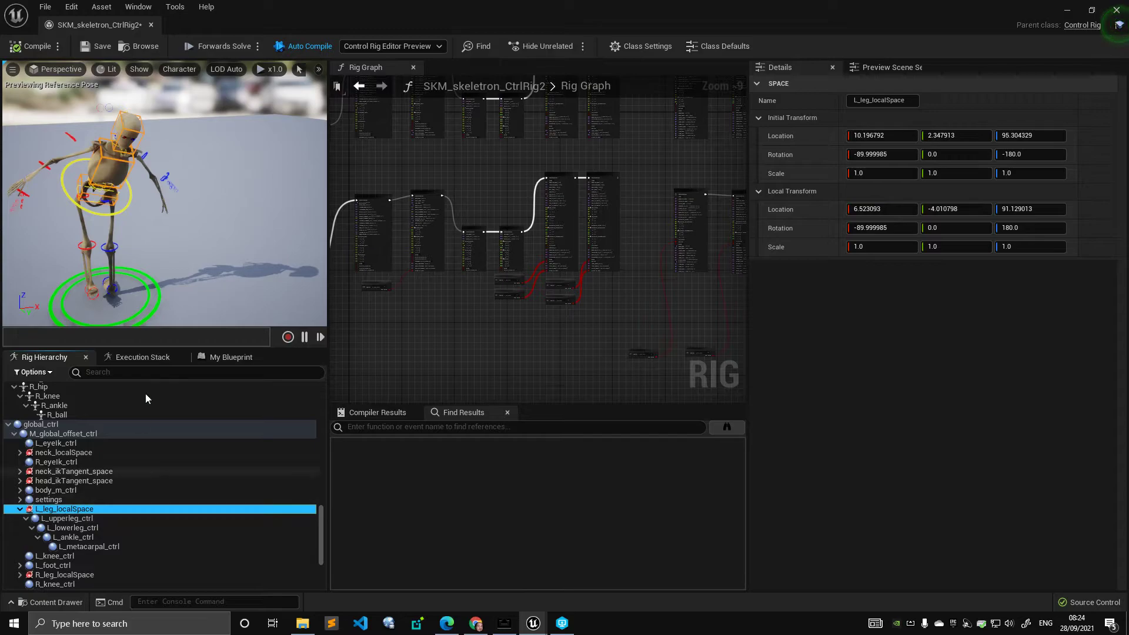
pyautogui.moveTo(144, 247); pyautogui.dragTo(176, 236, button='middle')
pyautogui.scroll(2, 177, 235)
pyautogui.click(92, 519)
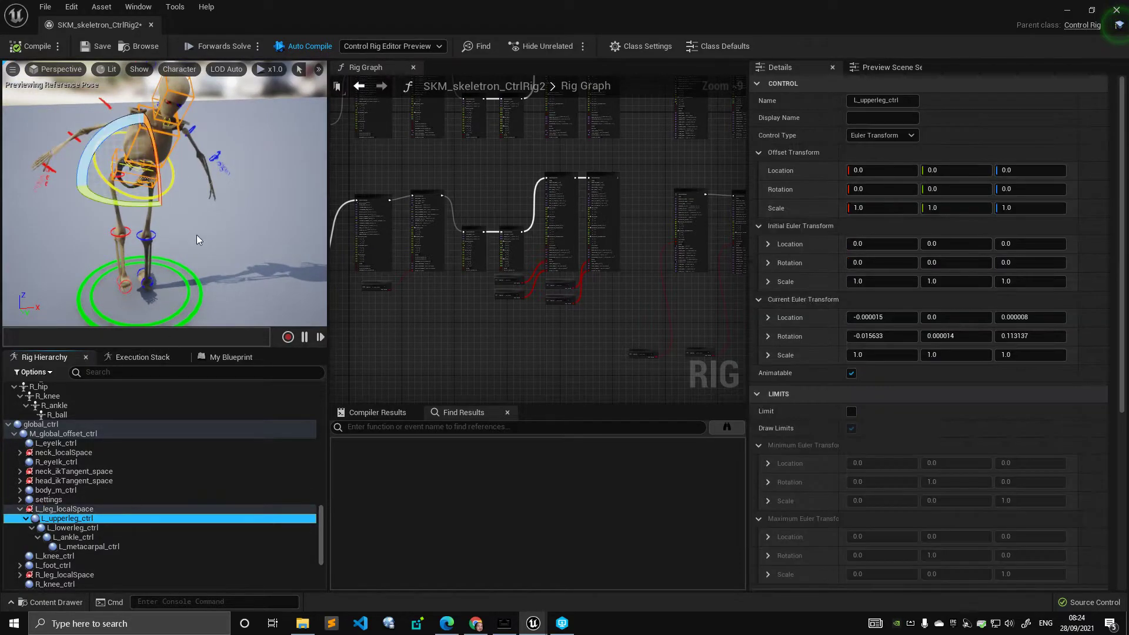
pyautogui.scroll(5, 196, 236)
pyautogui.moveTo(196, 236); pyautogui.dragTo(187, 211, button='middle')
pyautogui.click(86, 529)
# Return L_ankle_ctrl to its default transform.
pyautogui.click(92, 537)
pyautogui.scroll(-2, 210, 269)
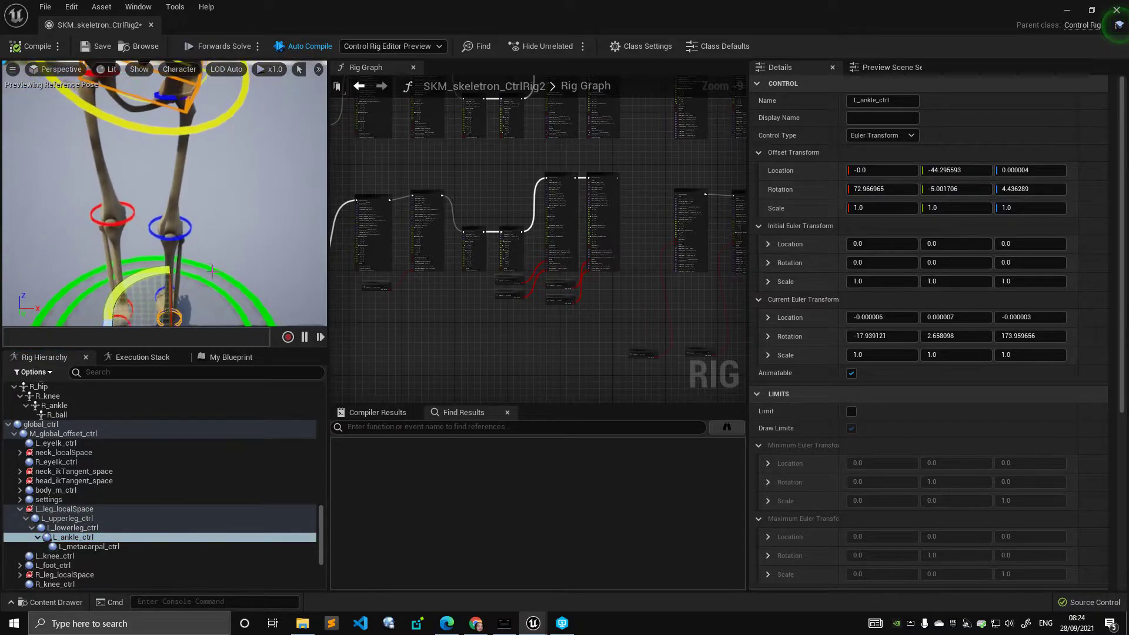
pyautogui.moveTo(168, 310); pyautogui.dragTo(245, 242, button='middle')
pyautogui.hotkey('ctrl', 'g')
pyautogui.keyDown('alt'); pyautogui.moveTo(252, 235); pyautogui.dragTo(197, 259); pyautogui.keyUp('alt')
pyautogui.moveTo(197, 259); pyautogui.dragTo(200, 271, button='middle')
pyautogui.scroll(2, 200, 271)
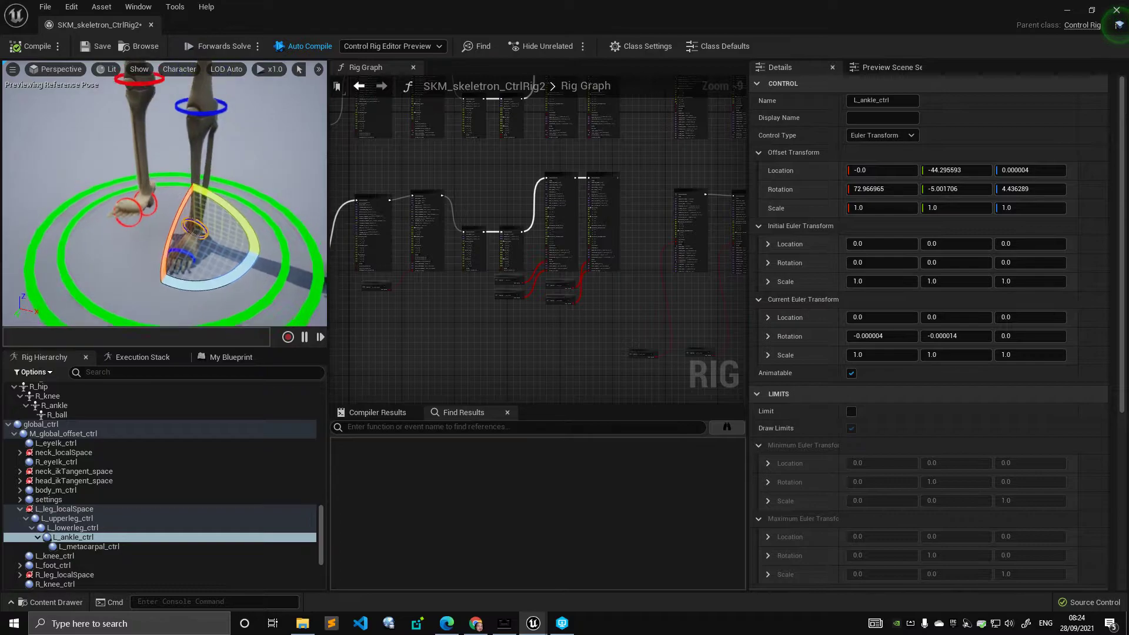
# Select L_metacarpal_ctrl to check its transform, and clear the selection.
pyautogui.click(194, 262)
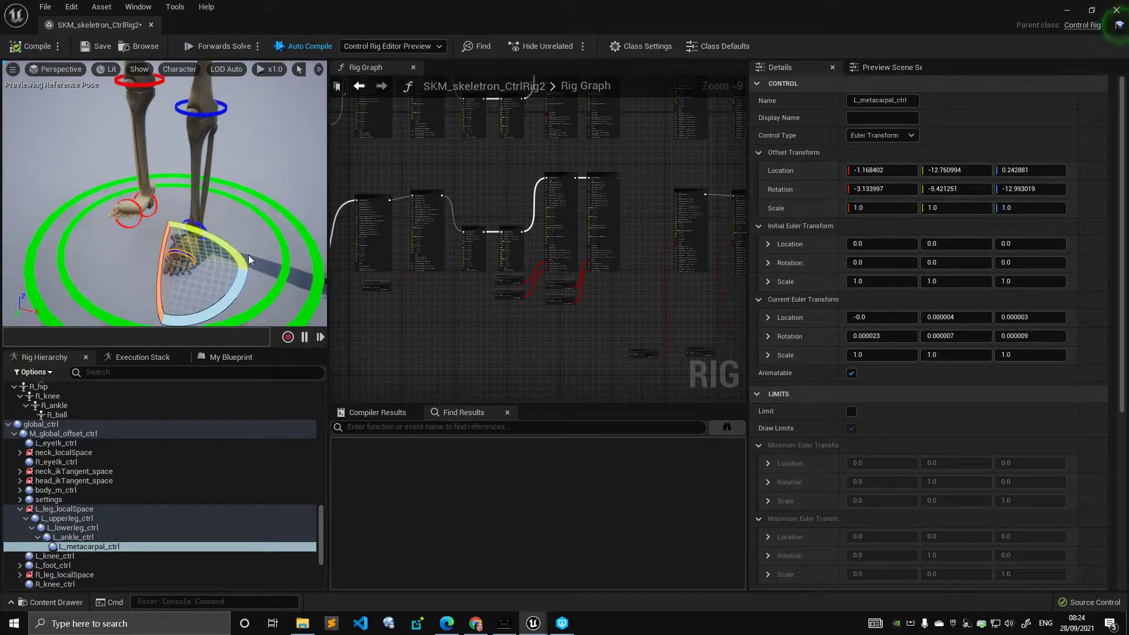
pyautogui.click(249, 142)
pyautogui.keyDown('alt'); pyautogui.moveTo(249, 143); pyautogui.dragTo(235, 168); pyautogui.keyUp('alt')
pyautogui.moveTo(235, 167); pyautogui.dragTo(176, 262, button='middle')
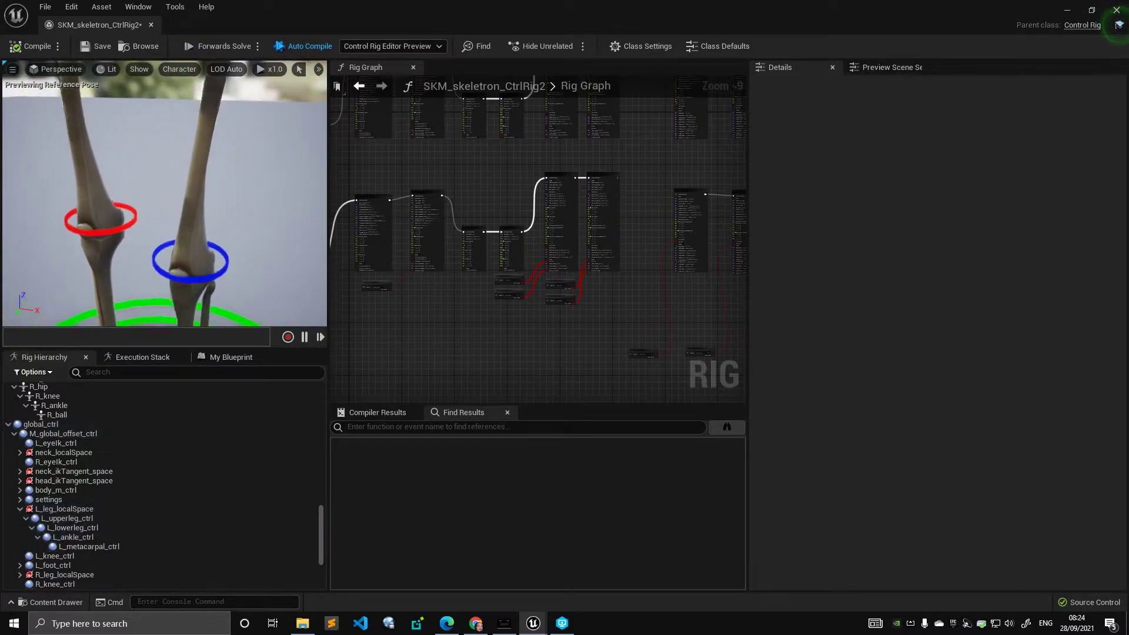
# Return the right ankle control to its default transform and check R_metacarpal_ctrl.
pyautogui.scroll(-2, 175, 263)
pyautogui.click(139, 318)
pyautogui.hotkey('ctrl', 'z')
pyautogui.click(249, 221)
pyautogui.moveTo(205, 238); pyautogui.dragTo(201, 260, button='right')
pyautogui.click(141, 271)
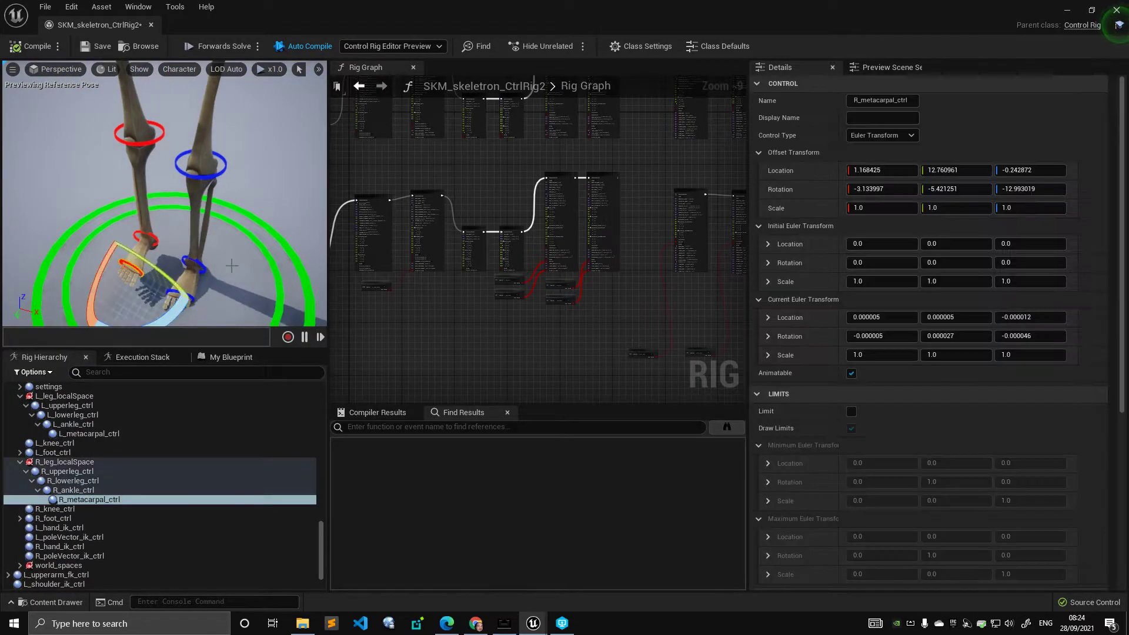
pyautogui.click(275, 183)
pyautogui.moveTo(275, 183); pyautogui.dragTo(264, 133, button='right')
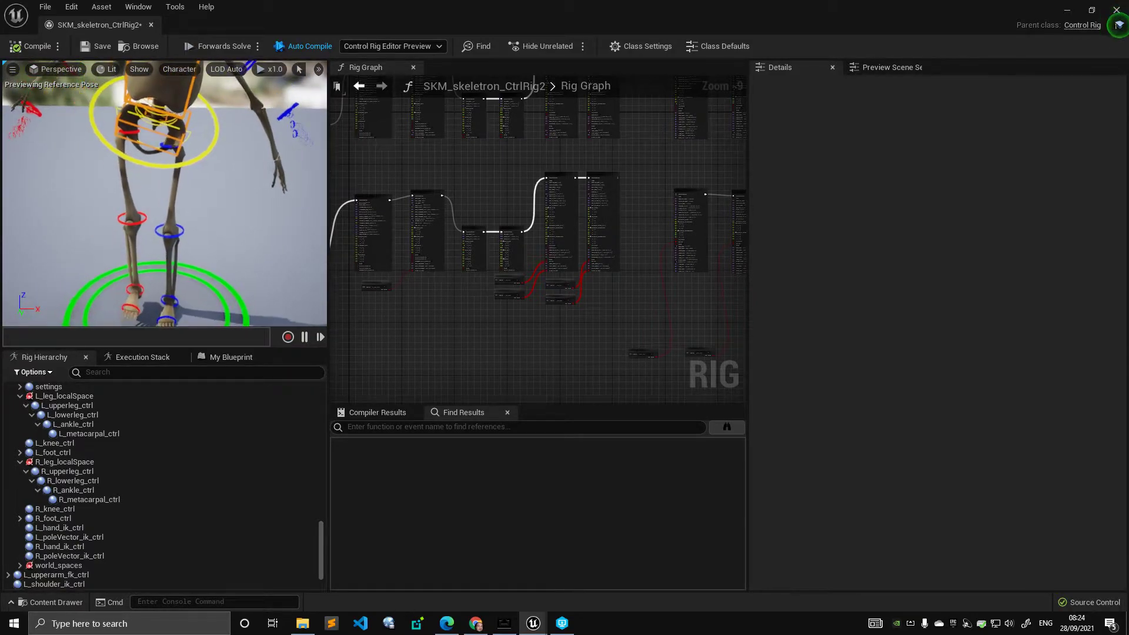
# Select the left leg's FK controls from L_upperleg_ctrl to L_metacarpal_ctrl, and their parent L_leg_localSpace, to review the hierarchy.
pyautogui.click(180, 158)
pyautogui.click(91, 407)
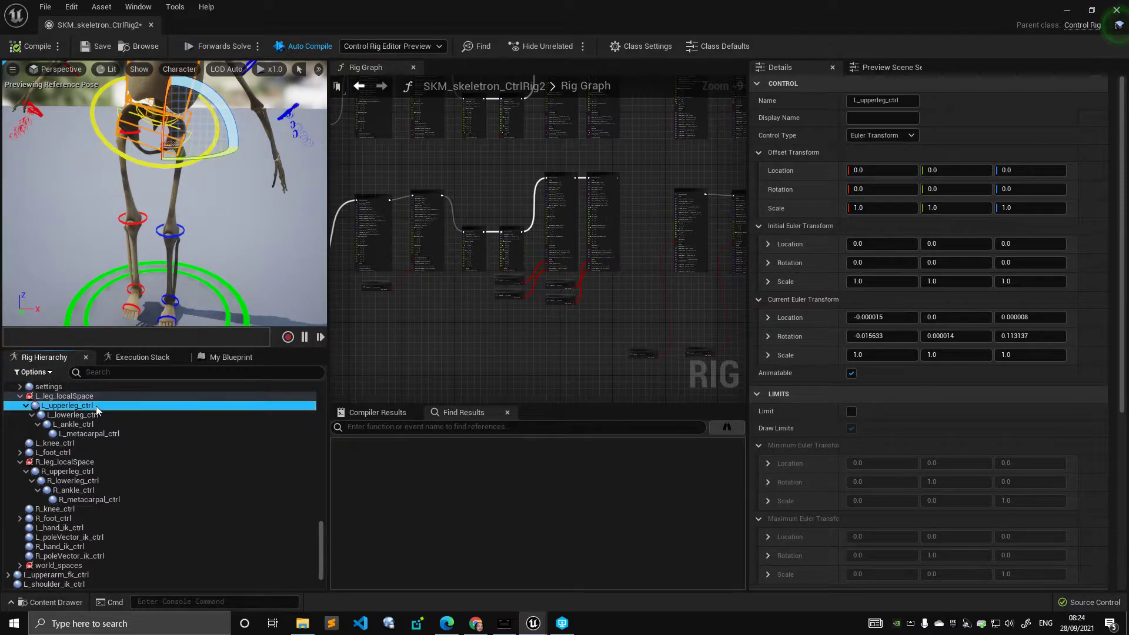
pyautogui.moveTo(154, 197); pyautogui.dragTo(153, 189, button='right')
pyautogui.keyDown('ctrl'); pyautogui.click(94, 415); pyautogui.keyUp('ctrl')
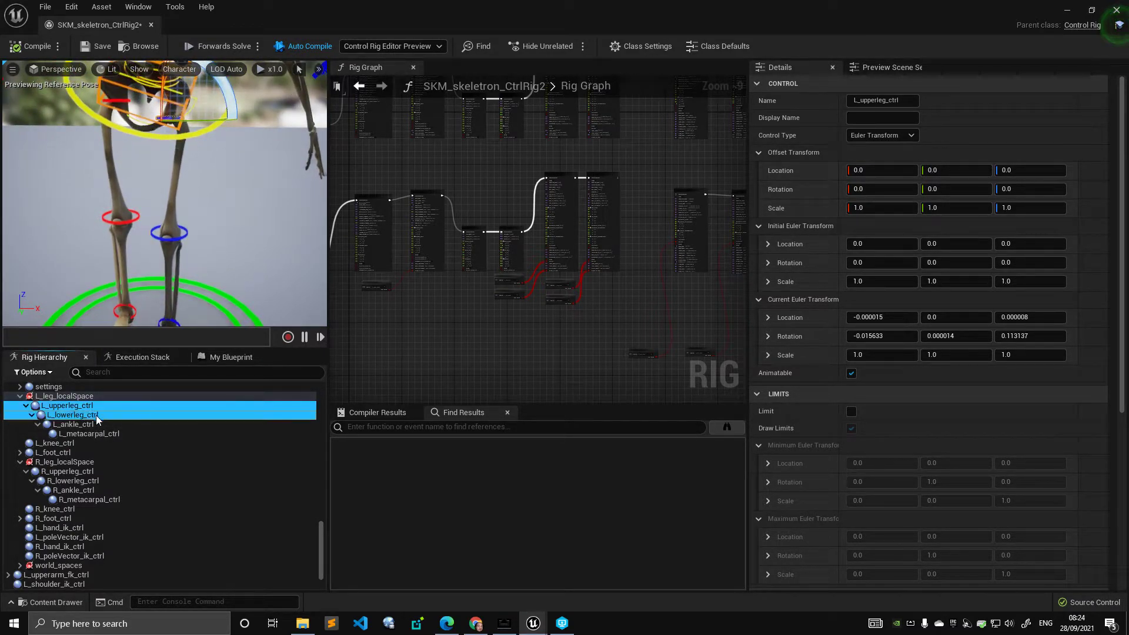
pyautogui.keyDown('ctrl'); pyautogui.click(108, 435); pyautogui.keyUp('ctrl')
pyautogui.moveTo(219, 247); pyautogui.dragTo(164, 324, button='right')
pyautogui.click(104, 396)
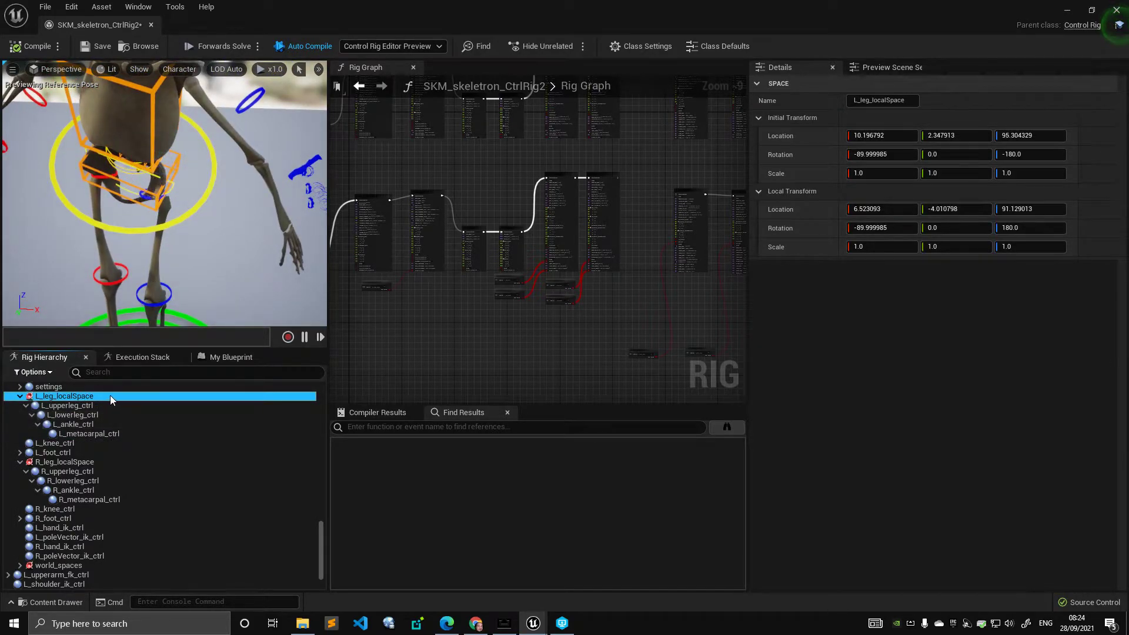
# Select the right leg's FK controls from R_upperleg_ctrl to R_metacarpal_ctrl, and their parent R_leg_localSpace, to review the hierarchy.
pyautogui.click(83, 472)
pyautogui.keyDown('ctrl'); pyautogui.click(91, 481); pyautogui.keyUp('ctrl')
pyautogui.keyDown('ctrl'); pyautogui.click(93, 490); pyautogui.keyUp('ctrl')
pyautogui.keyDown('ctrl'); pyautogui.click(99, 499); pyautogui.keyUp('ctrl')
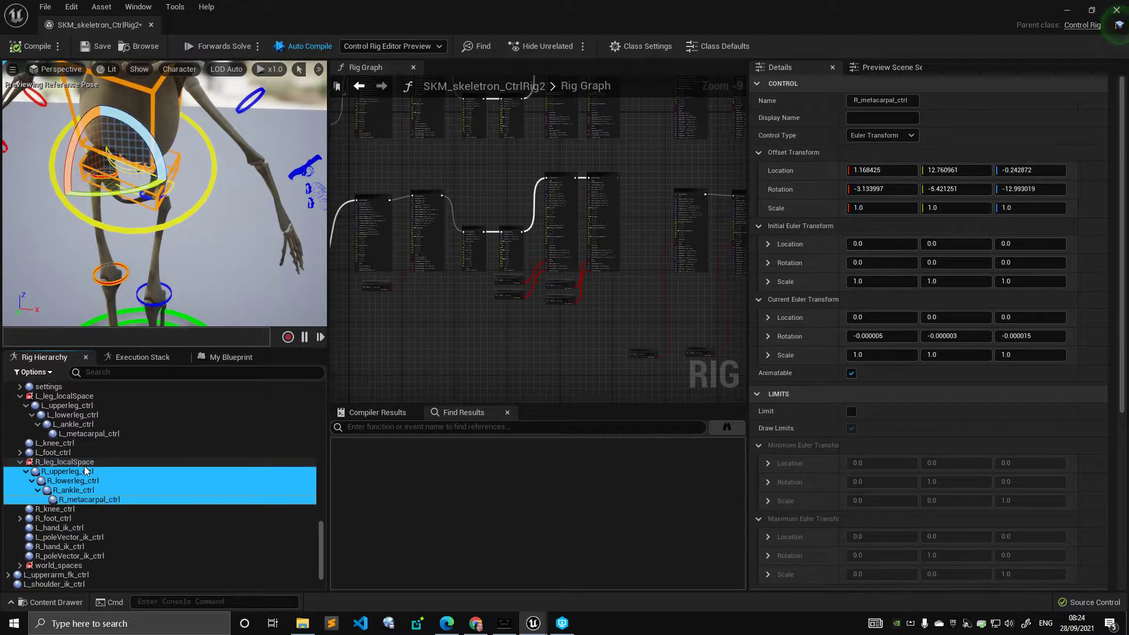
pyautogui.click(28, 462)
# Collapse R_leg_localSpace and L_leg_localSpace, leaving L_leg_localSpace selected, and inspect the left hip.
pyautogui.click(21, 462)
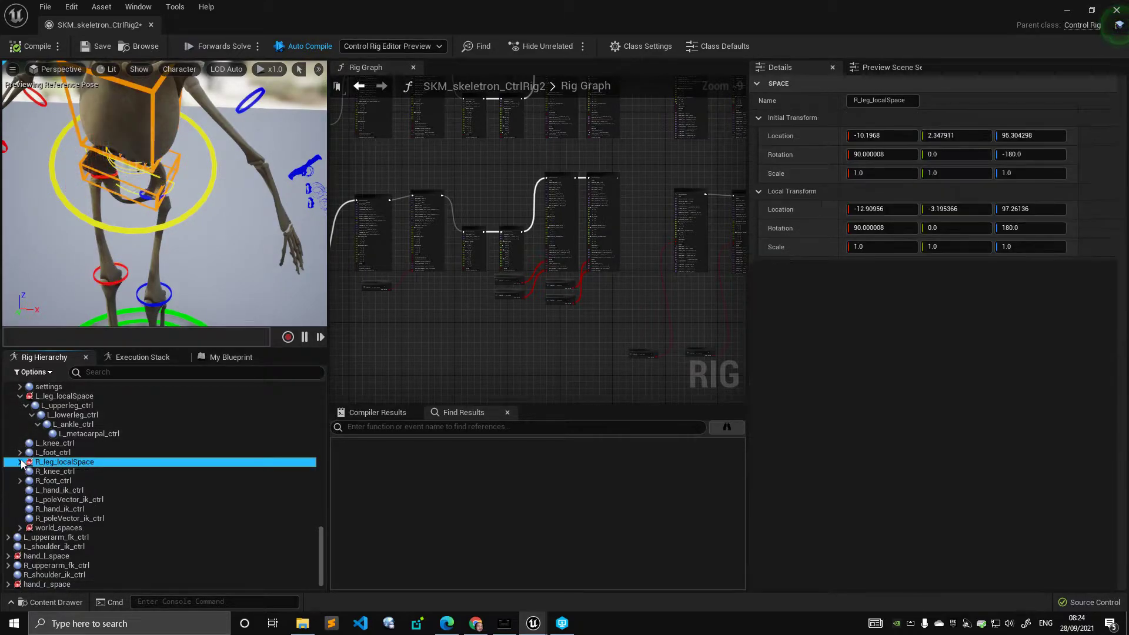
pyautogui.click(70, 397)
pyautogui.click(21, 404)
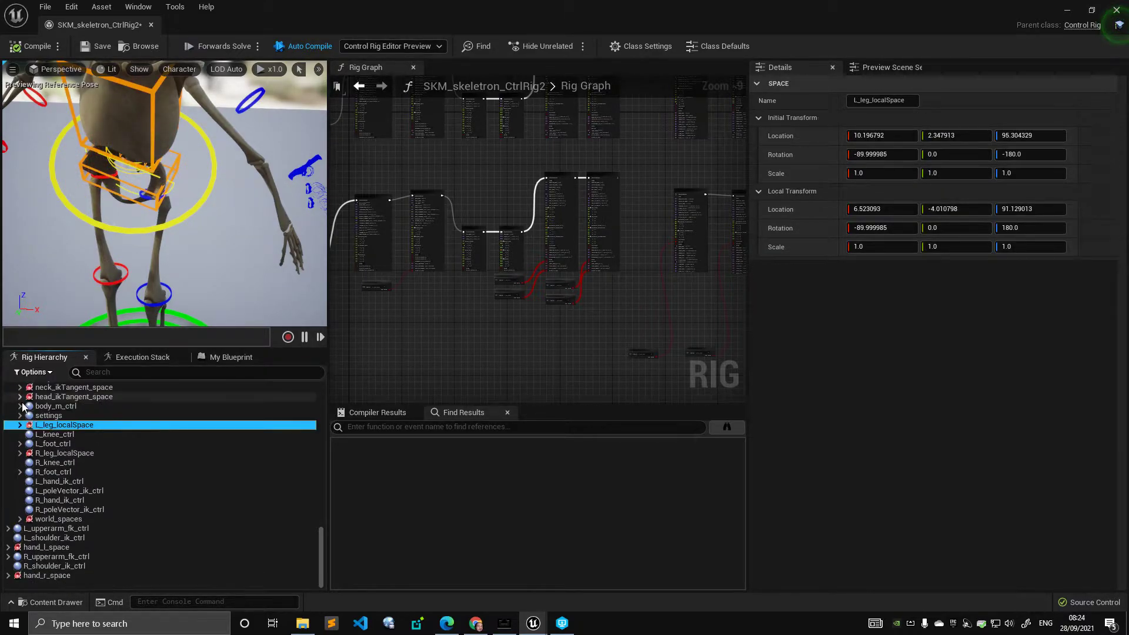
pyautogui.keyDown('alt'); pyautogui.moveTo(147, 235); pyautogui.dragTo(194, 235, button='right'); pyautogui.keyUp('alt')
pyautogui.moveTo(165, 236)
pyautogui.keyDown('alt'); pyautogui.mouseDown()
pyautogui.moveTo(206, 217)
pyautogui.moveTo(153, 235)
pyautogui.mouseUp(); pyautogui.keyUp('alt')
pyautogui.scroll(3, 433, 207)
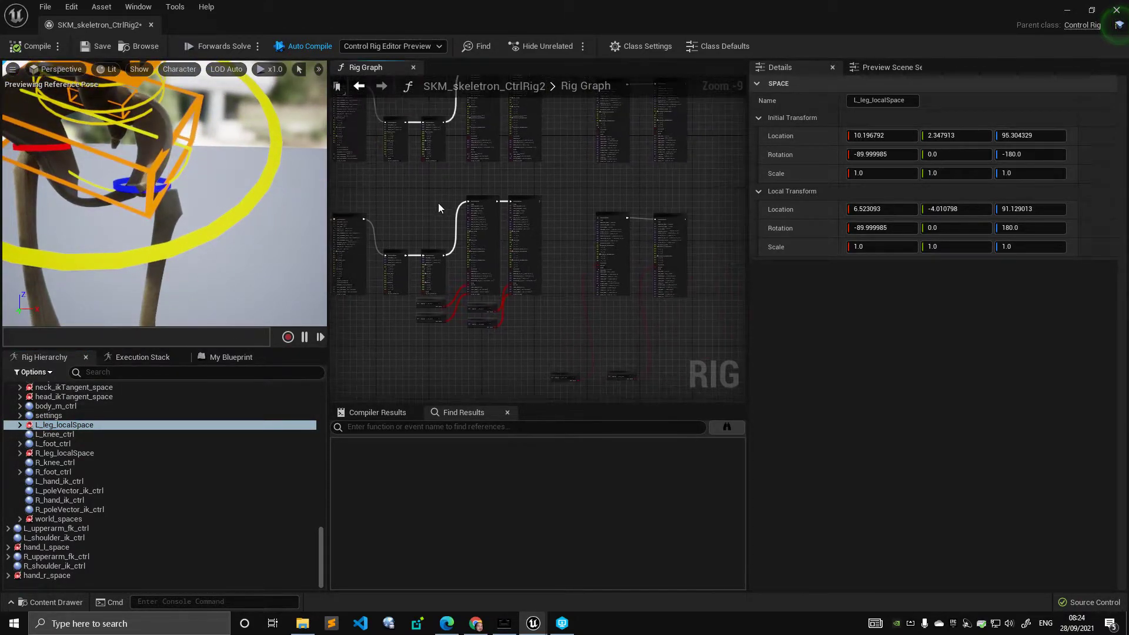
# Open the graph of the right leg's module_leg function from the Rig Graph.
pyautogui.moveTo(432, 206); pyautogui.dragTo(319, 251, button='right')
pyautogui.moveTo(600, 200); pyautogui.dragTo(636, 176, button='right')
pyautogui.scroll(3, 636, 175)
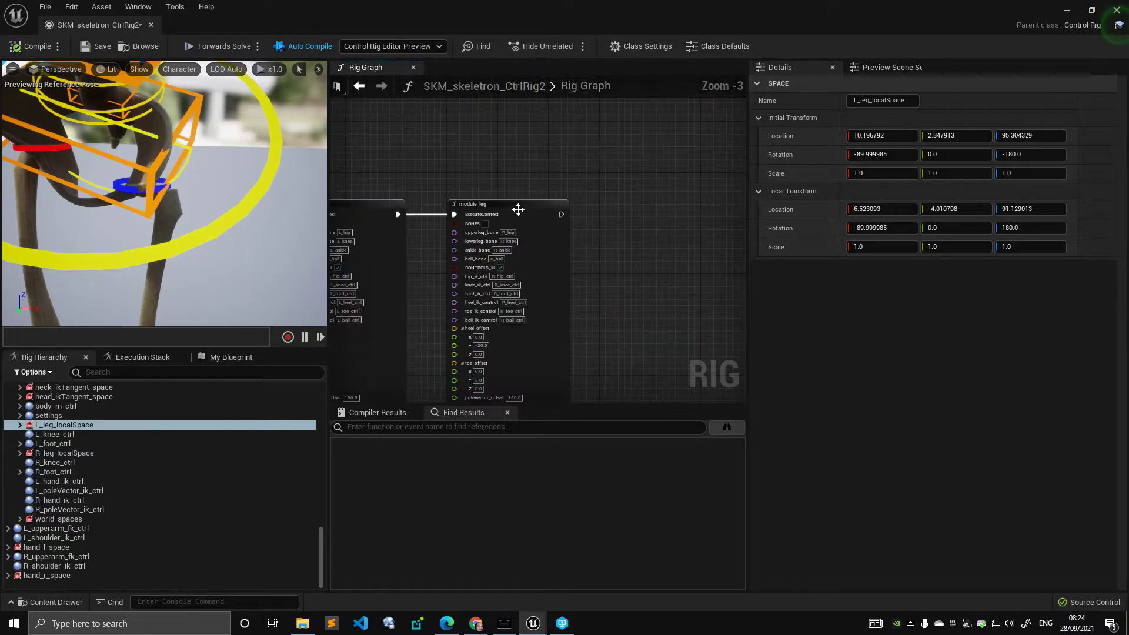
pyautogui.doubleClick(518, 210)
pyautogui.scroll(8, 576, 139)
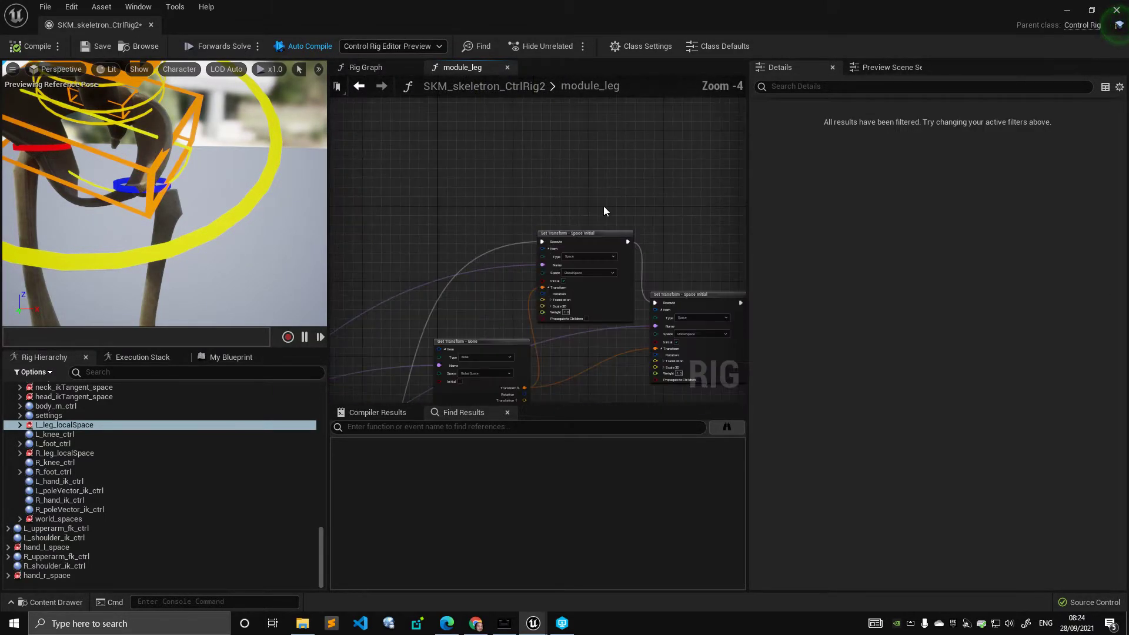
# Select the module_leg Entry node and examine its inputs, from the bones down to input_space, local_space, world_space and orient_to_local.
pyautogui.click(435, 217)
pyautogui.moveTo(444, 233); pyautogui.dragTo(569, 178, button='right')
pyautogui.scroll(-2, 569, 178)
pyautogui.scroll(-3, 569, 178)
pyautogui.moveTo(405, 201); pyautogui.dragTo(546, 118, button='right')
pyautogui.scroll(-3, 549, 146)
pyautogui.scroll(4, 496, 194)
pyautogui.scroll(4, 449, 148)
pyautogui.scroll(2, 449, 149)
pyautogui.moveTo(527, 222); pyautogui.dragTo(393, 146, button='right')
pyautogui.click(503, 161)
pyautogui.moveTo(441, 185); pyautogui.dragTo(367, 147, button='right')
pyautogui.scroll(2, 388, 246)
pyautogui.moveTo(421, 325); pyautogui.dragTo(411, 302, button='right')
pyautogui.scroll(-5, 391, 166)
pyautogui.moveTo(442, 247); pyautogui.dragTo(439, 206, button='right')
pyautogui.scroll(2, 373, 191)
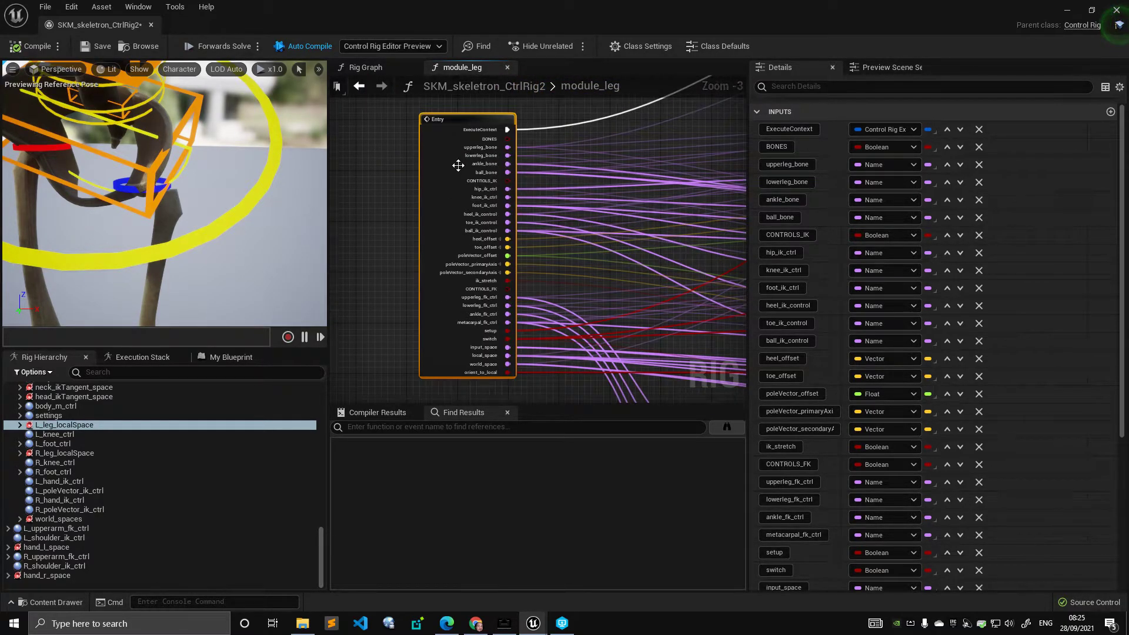
pyautogui.moveTo(385, 175); pyautogui.dragTo(393, 127, button='right')
pyautogui.scroll(3, 386, 167)
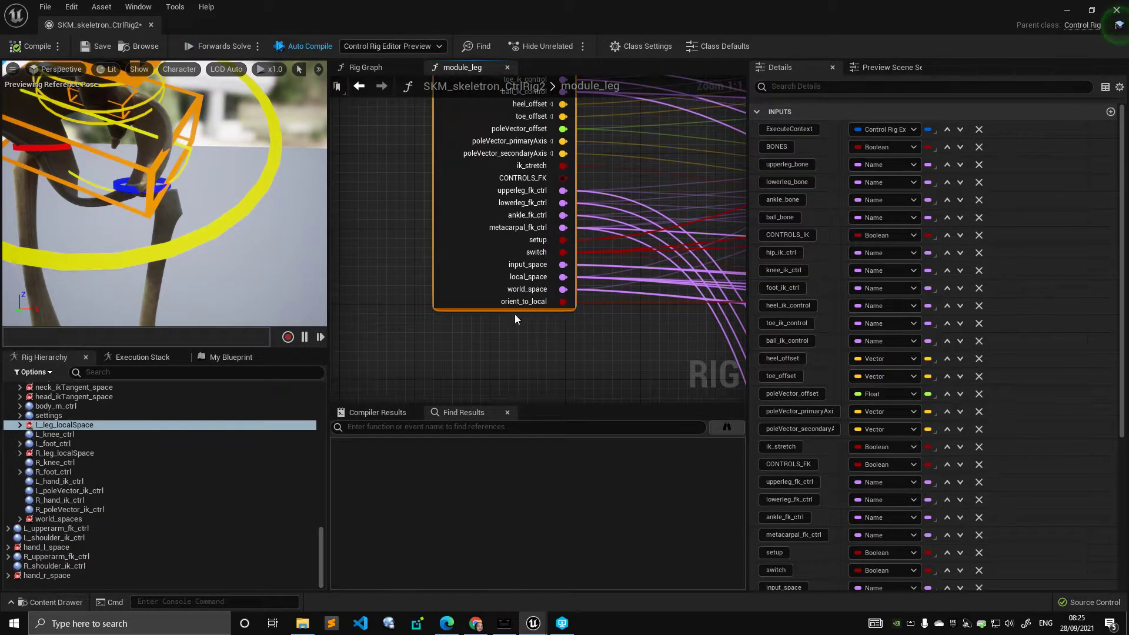
pyautogui.moveTo(527, 318); pyautogui.dragTo(482, 308, button='right')
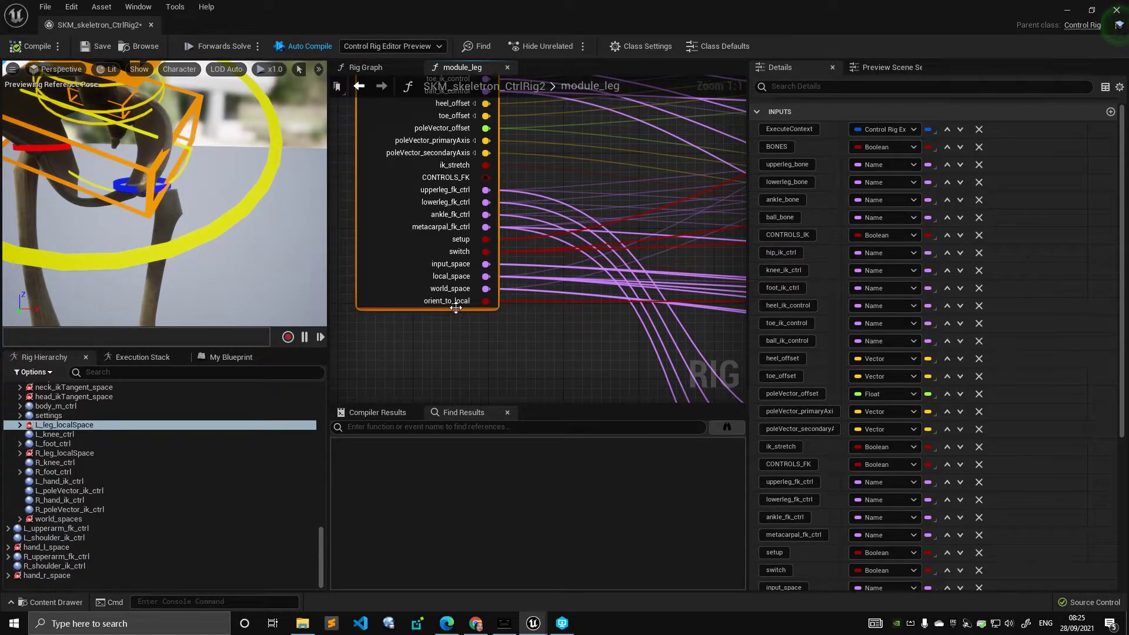
# Compare the space inputs on the left leg's module_leg node in the Rig Graph with those inside the function.
pyautogui.click(387, 68)
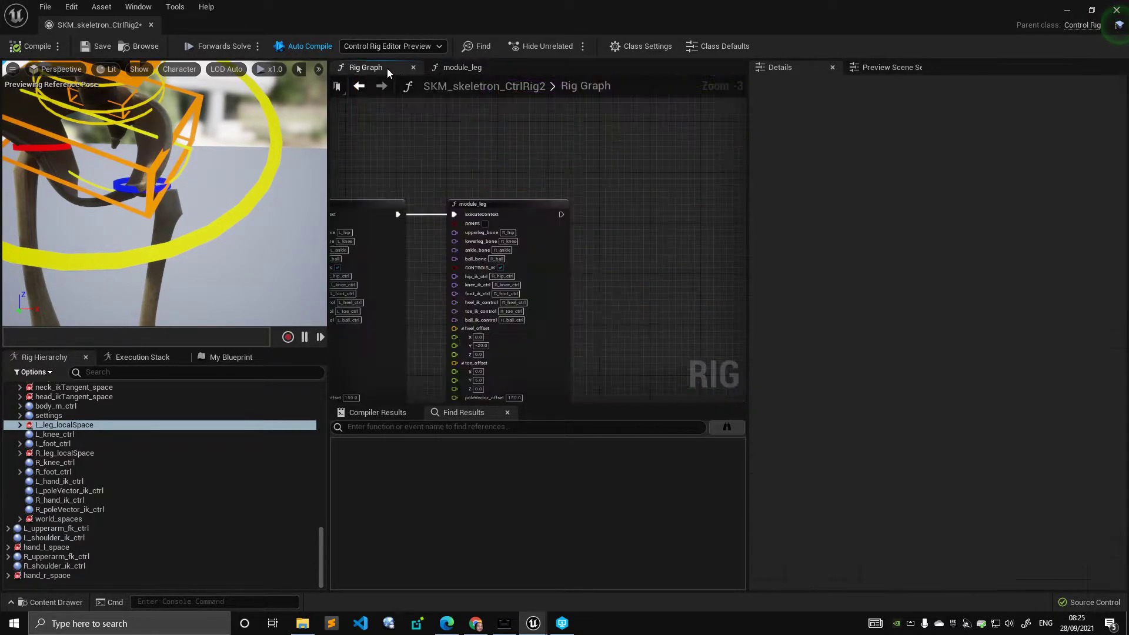
pyautogui.moveTo(490, 193); pyautogui.dragTo(504, 214, button='right')
pyautogui.scroll(3, 544, 244)
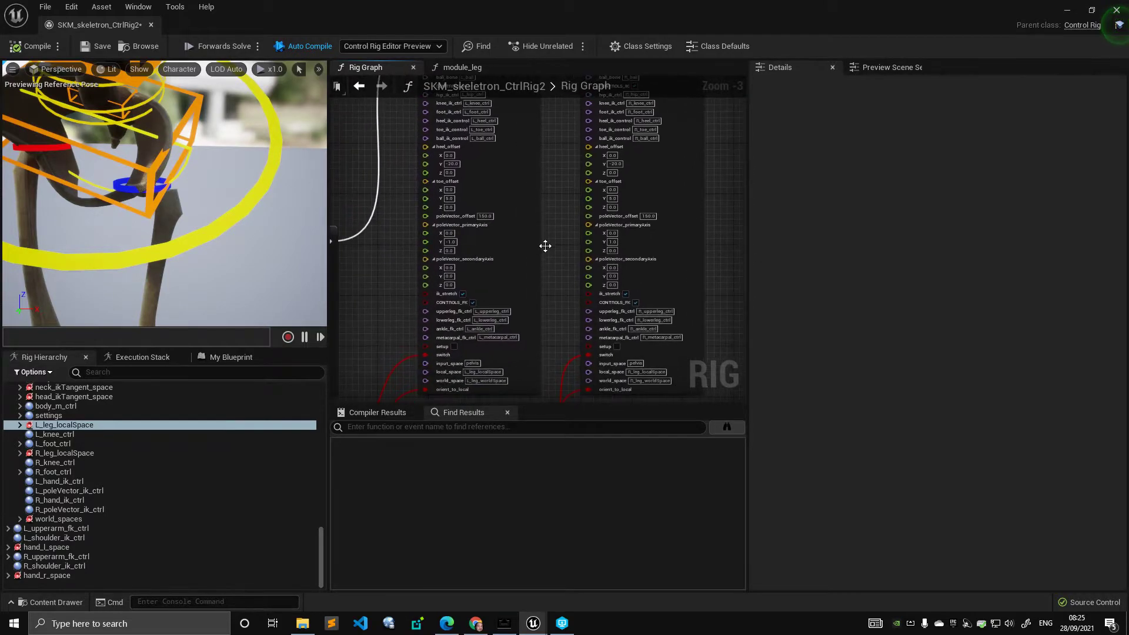
pyautogui.moveTo(577, 245); pyautogui.dragTo(600, 267, button='right')
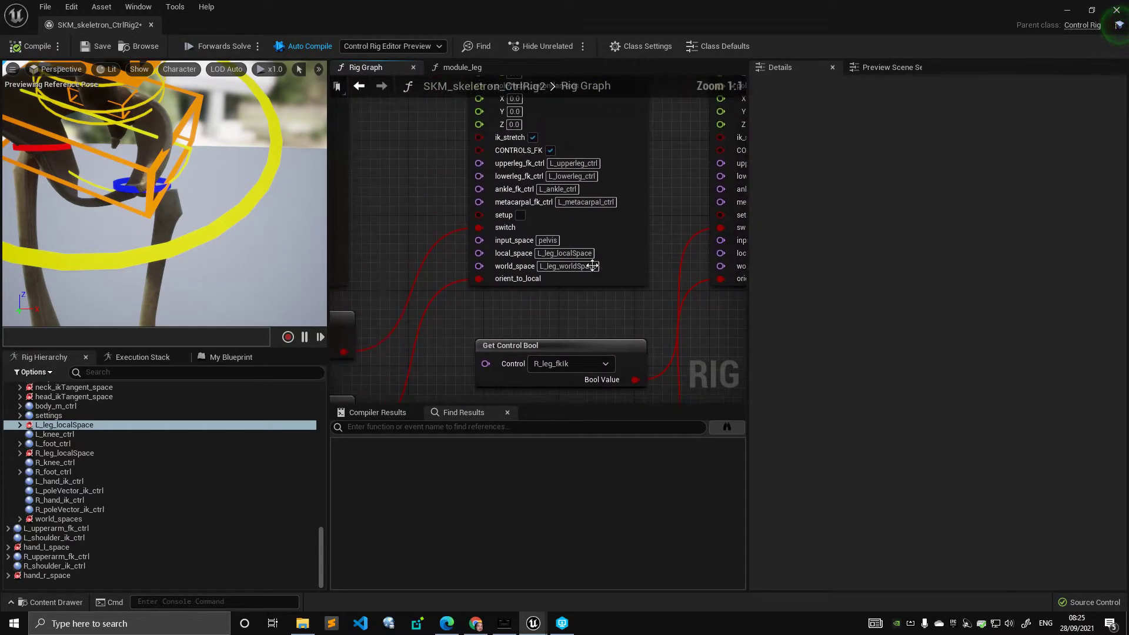
pyautogui.click(462, 67)
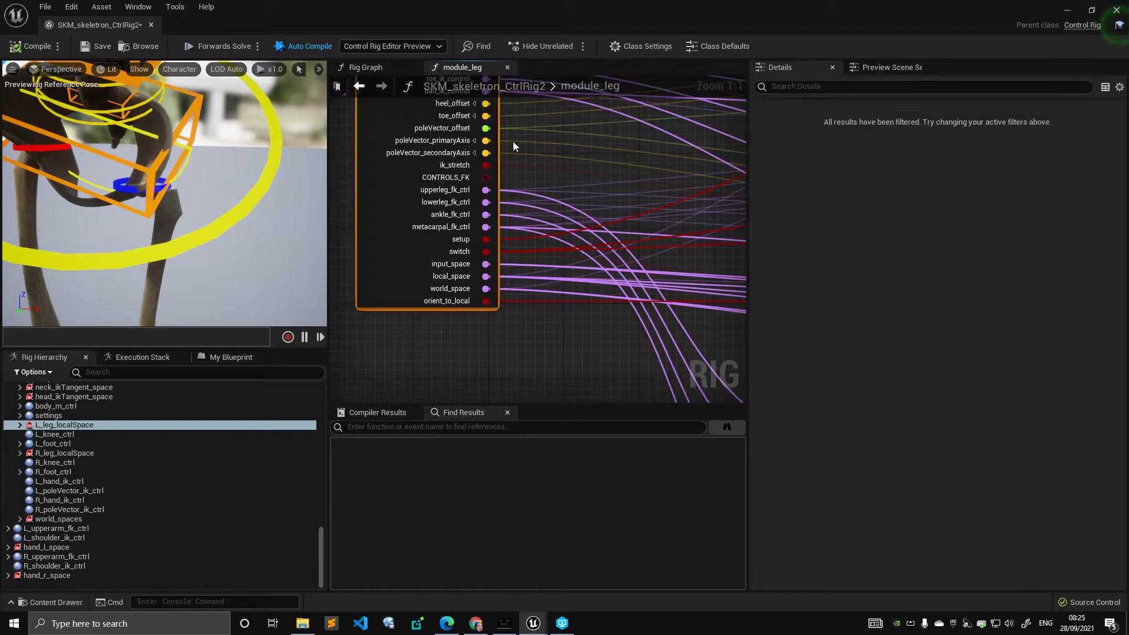
pyautogui.click(398, 70)
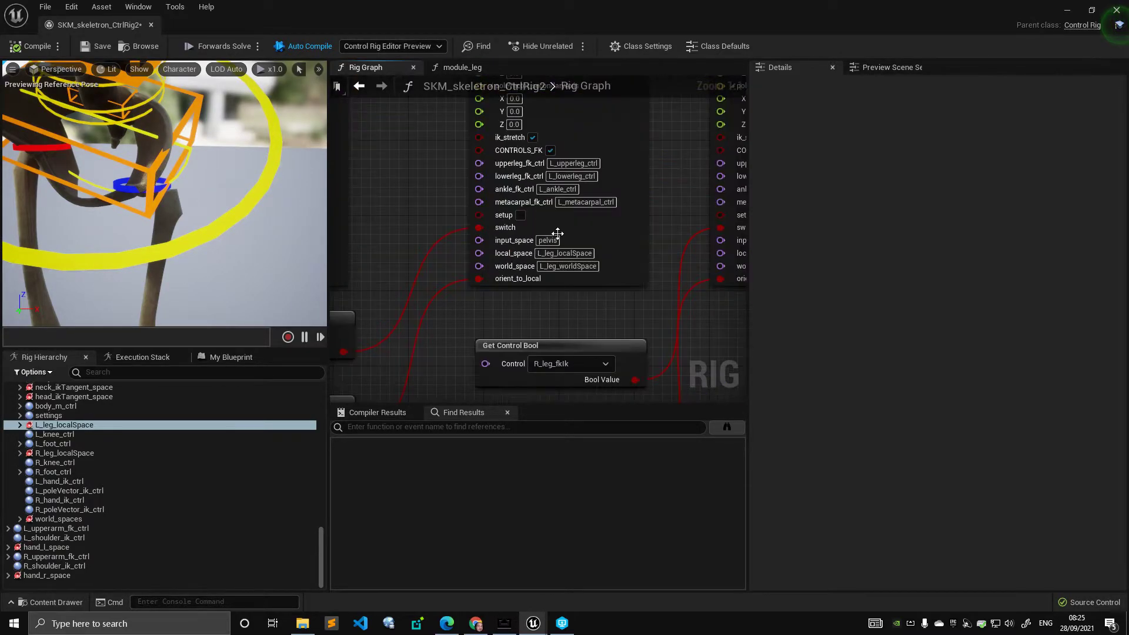
# Check the neck_inputSpace value on the neck module node and inspect the upper spine on the character.
pyautogui.scroll(-6, 565, 235)
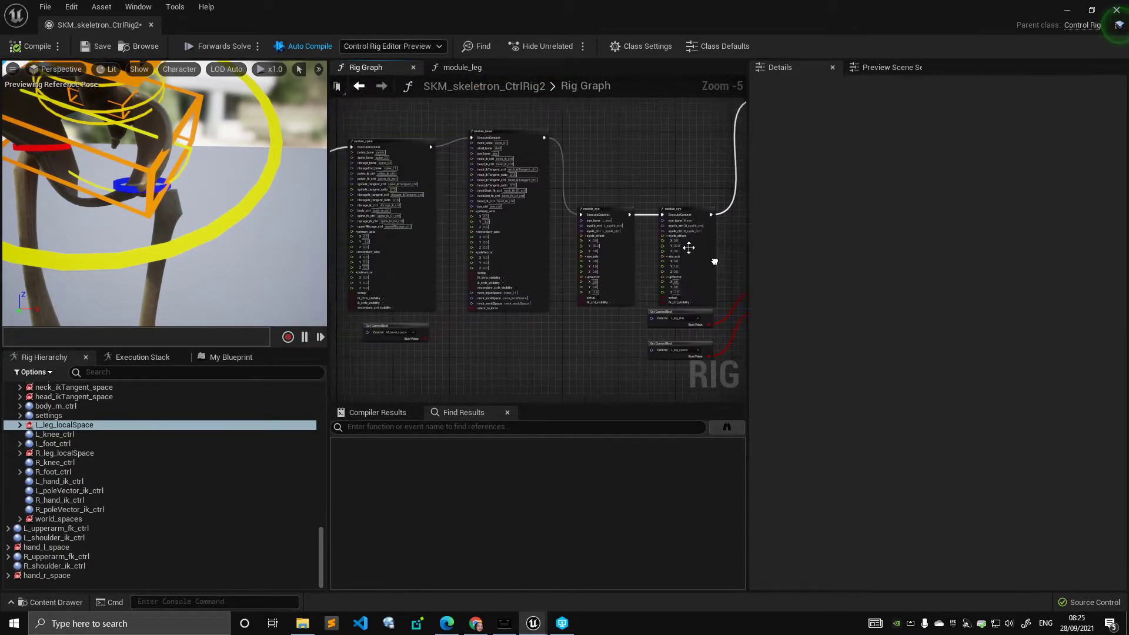
pyautogui.scroll(6, 574, 223)
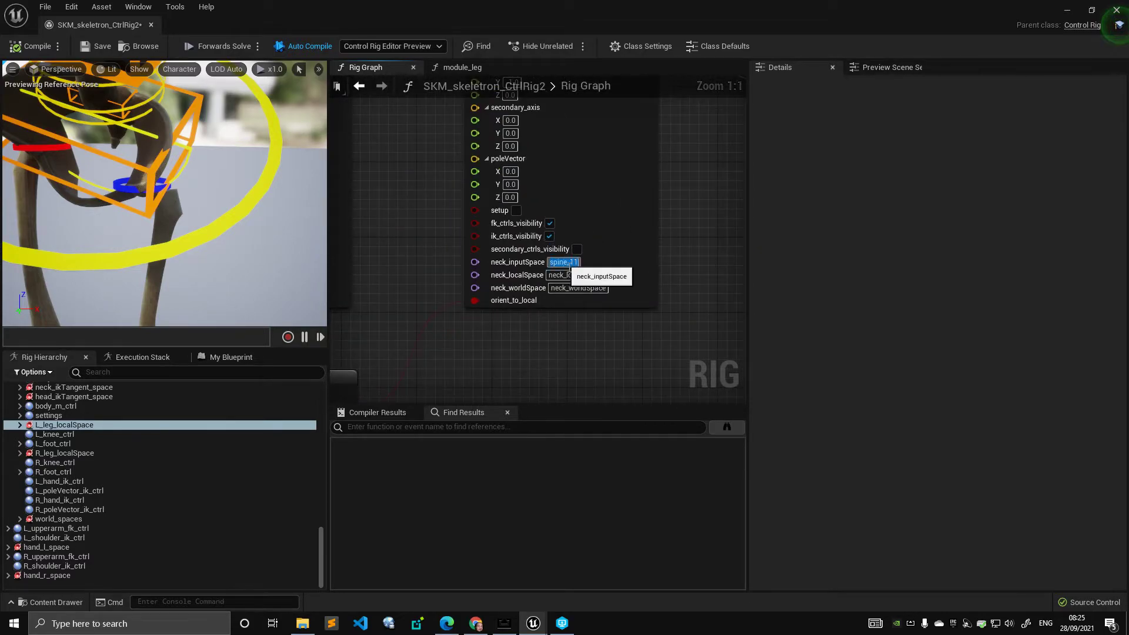
pyautogui.moveTo(250, 209); pyautogui.dragTo(165, 188, button='right')
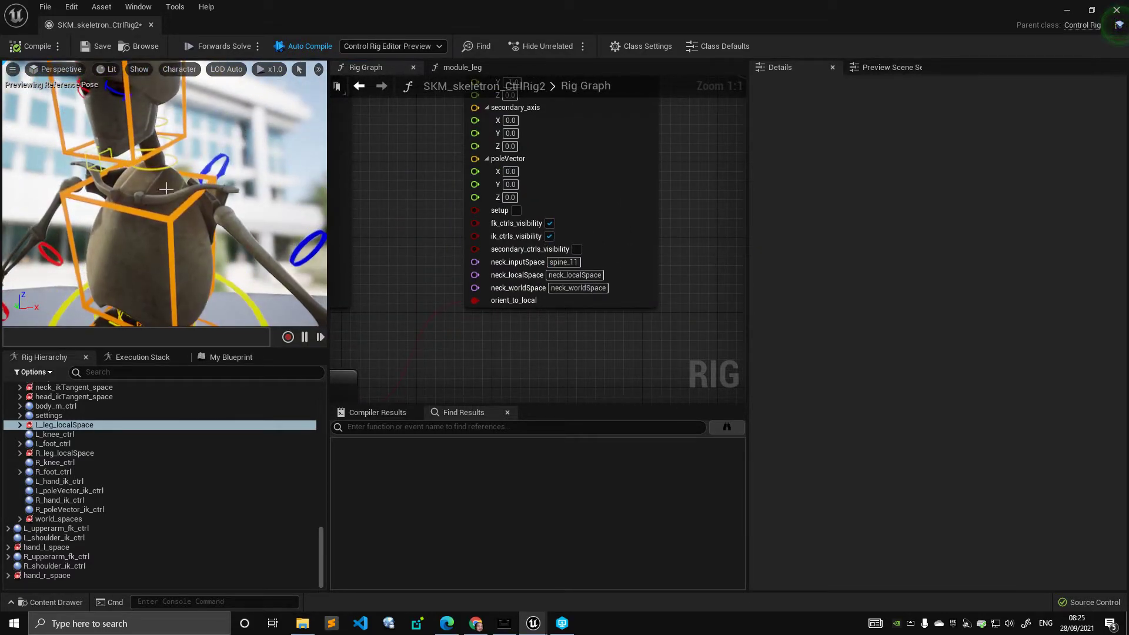
# Select the left leg's module_leg node and check its input_space value.
pyautogui.scroll(-4, 608, 247)
pyautogui.moveTo(687, 247); pyautogui.dragTo(484, 239, button='right')
pyautogui.scroll(4, 553, 237)
pyautogui.moveTo(553, 236); pyautogui.dragTo(399, 207, button='right')
pyautogui.click(611, 226)
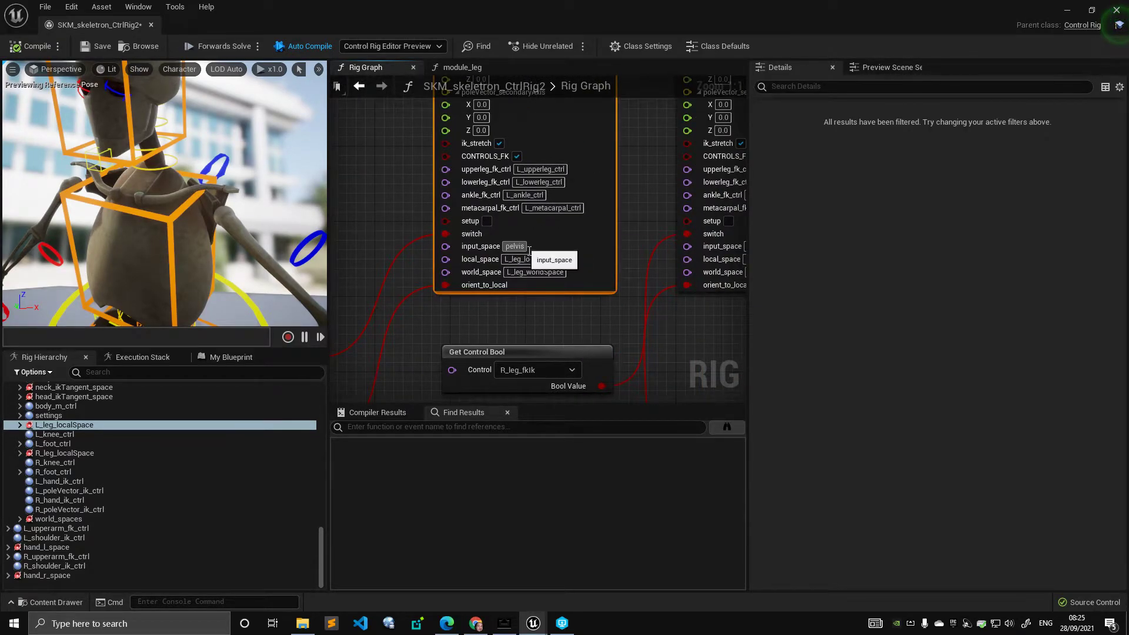
# Turn on bone drawing for the character in the preview viewport and inspect the hip area.
pyautogui.moveTo(148, 160)
pyautogui.mouseDown(button='middle')
pyautogui.moveTo(148, 253)
pyautogui.moveTo(148, 160)
pyautogui.mouseUp(button='middle')
pyautogui.click(136, 69)
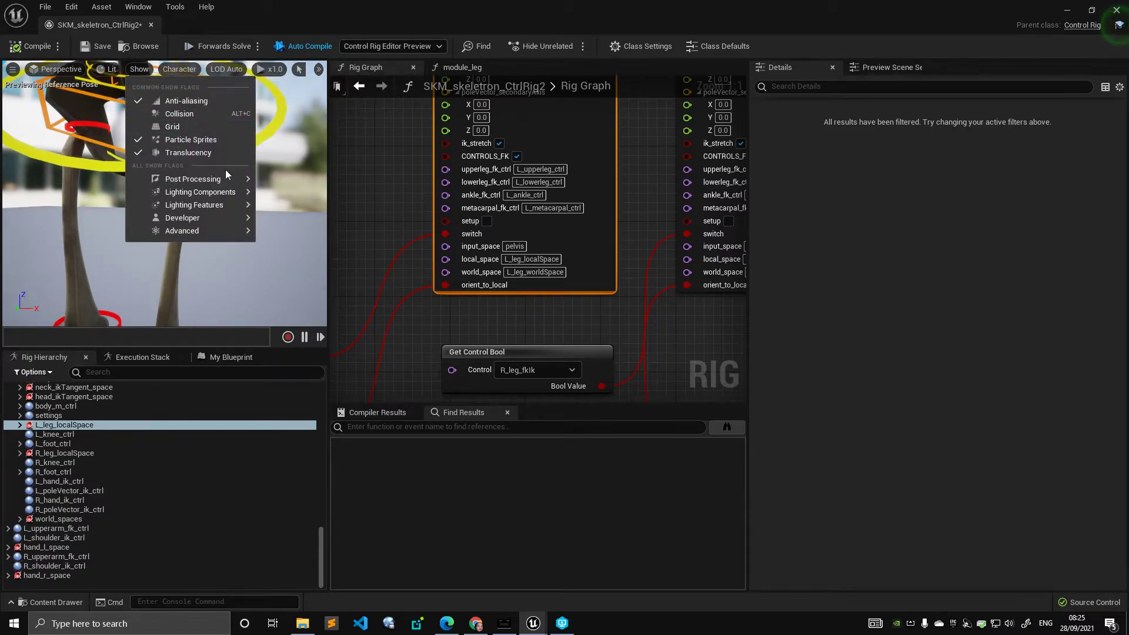
pyautogui.click(179, 69)
pyautogui.moveTo(213, 125)
pyautogui.click(300, 214)
pyautogui.scroll(3, 253, 191)
pyautogui.moveTo(236, 191); pyautogui.dragTo(193, 182, button='middle')
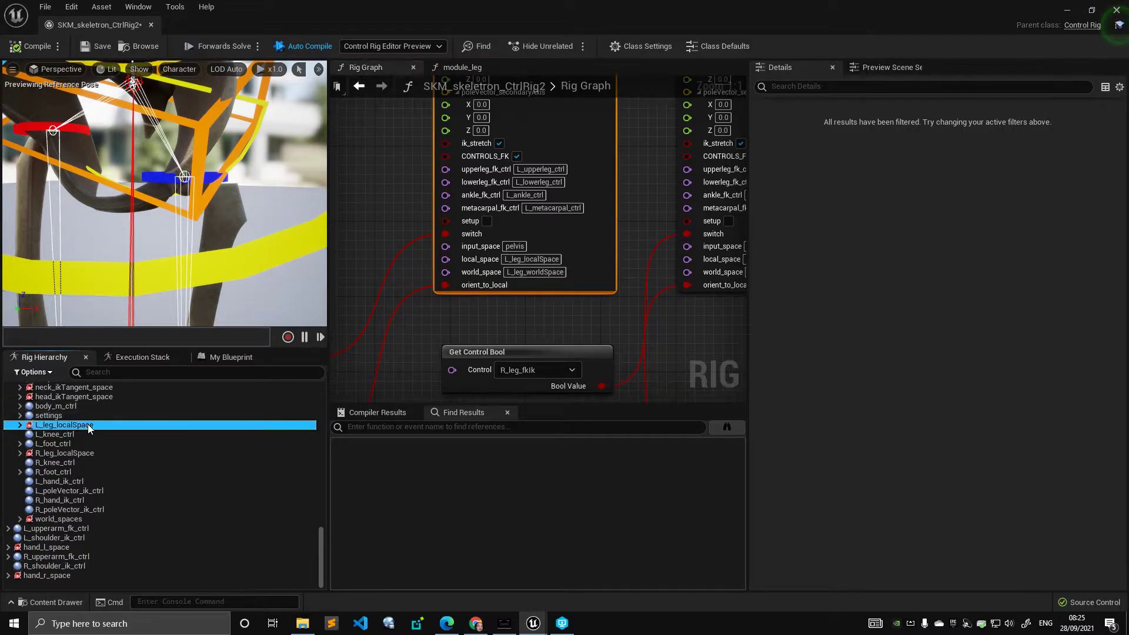
# Select L_leg_localSpace and R_leg_localSpace together in the rig hierarchy.
pyautogui.keyDown('ctrl'); pyautogui.click(90, 453); pyautogui.keyUp('ctrl')
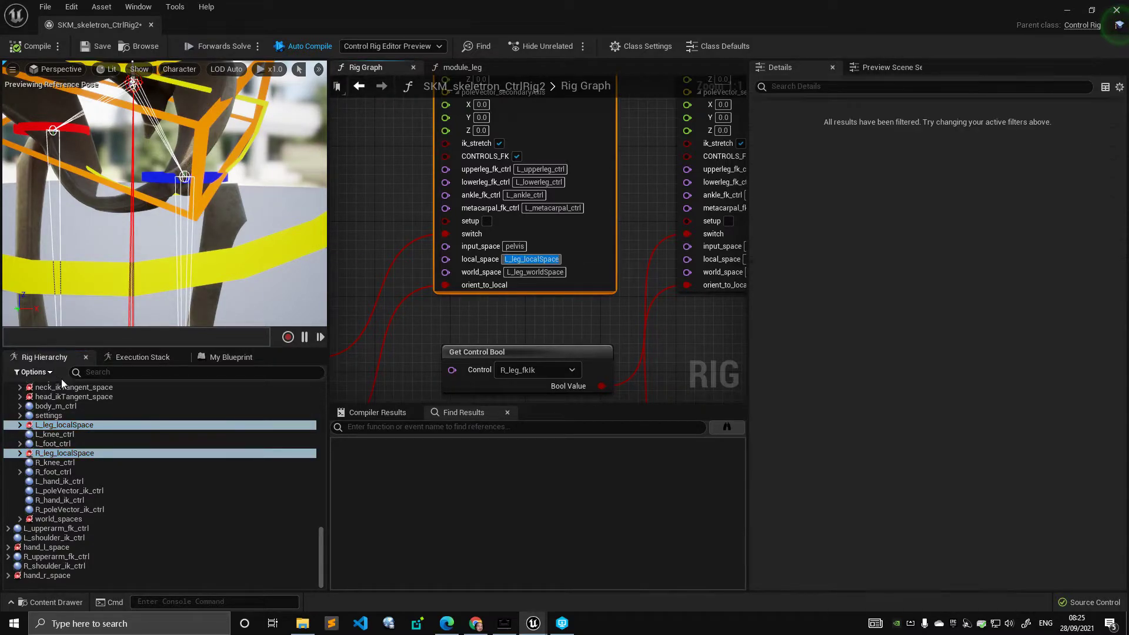
pyautogui.click(87, 425)
pyautogui.keyDown('ctrl'); pyautogui.click(89, 452); pyautogui.keyUp('ctrl')
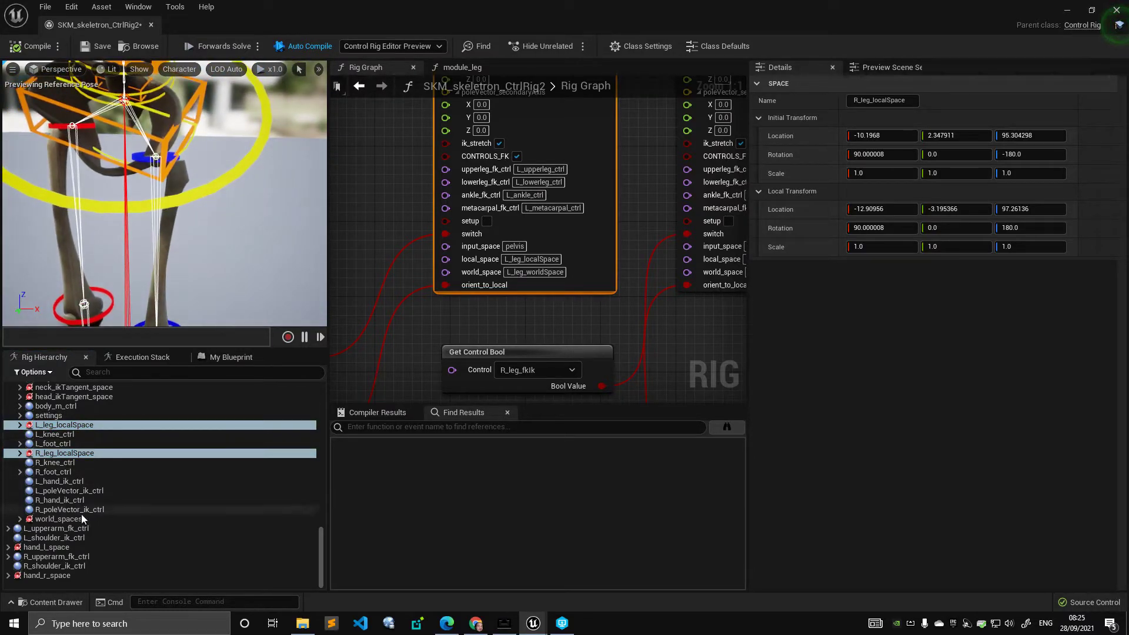
# Expand world_spaces and select L_leg_worldSpace and R_leg_worldSpace together to review their transforms.
pyautogui.click(75, 520)
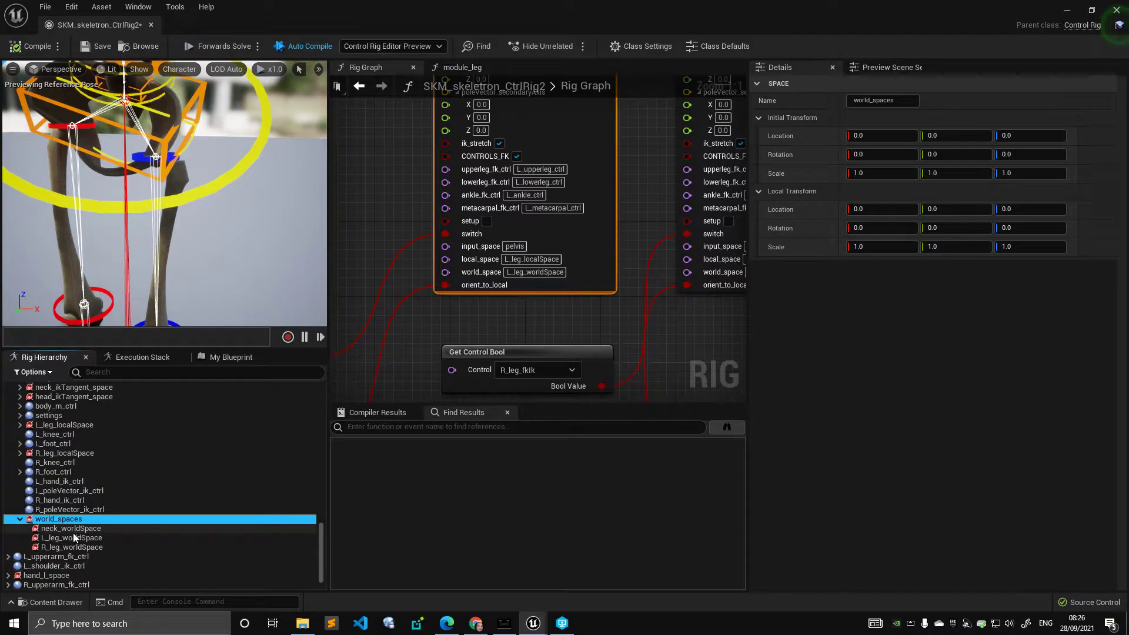
pyautogui.click(74, 537)
pyautogui.keyDown('ctrl'); pyautogui.click(91, 547); pyautogui.keyUp('ctrl')
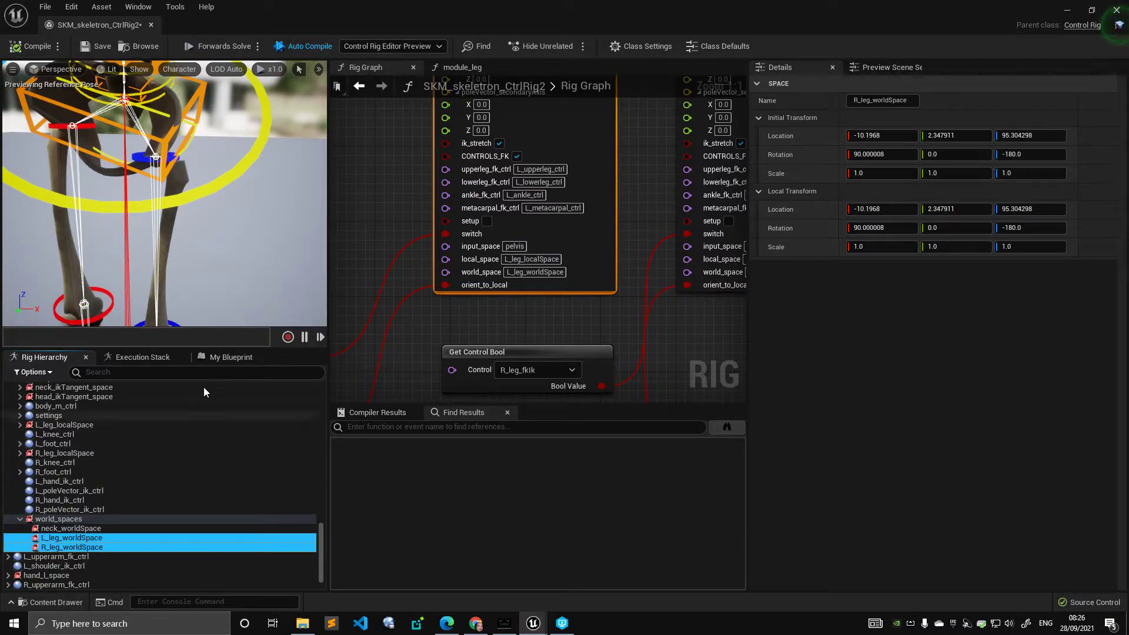
# Rotate M_global_offset_ctrl around the feet to about -24 degrees on its second rotation axis.
pyautogui.moveTo(256, 221); pyautogui.dragTo(262, 239, button='right')
pyautogui.moveTo(237, 262)
pyautogui.mouseDown(button='right')
pyautogui.moveTo(235, 273)
pyautogui.moveTo(232, 250)
pyautogui.moveTo(236, 262)
pyautogui.mouseUp(button='right')
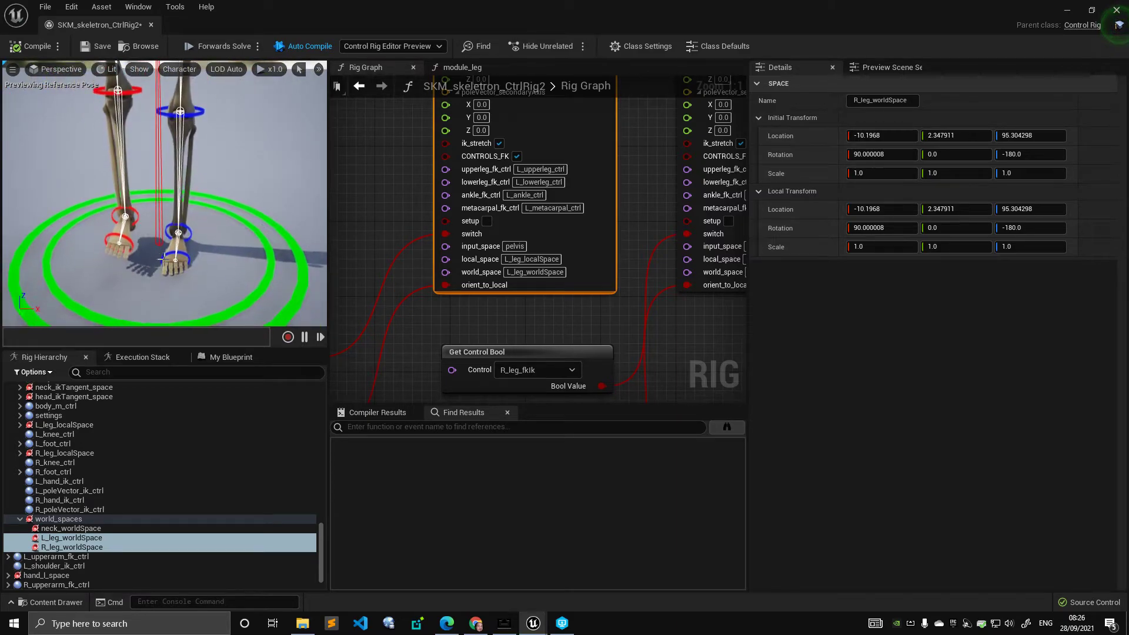
pyautogui.click(265, 239)
pyautogui.press('w')
pyautogui.moveTo(179, 248)
pyautogui.mouseDown(button='right')
pyautogui.moveTo(218, 249)
pyautogui.moveTo(169, 249)
pyautogui.mouseUp(button='right')
pyautogui.press('e')
pyautogui.moveTo(220, 213); pyautogui.dragTo(240, 277)
pyautogui.moveTo(209, 240); pyautogui.dragTo(221, 213, button='right')
# Select body_m_ctrl and rotate the body to test how the legs follow.
pyautogui.scroll(-3, 214, 236)
pyautogui.click(268, 146)
pyautogui.click(267, 142)
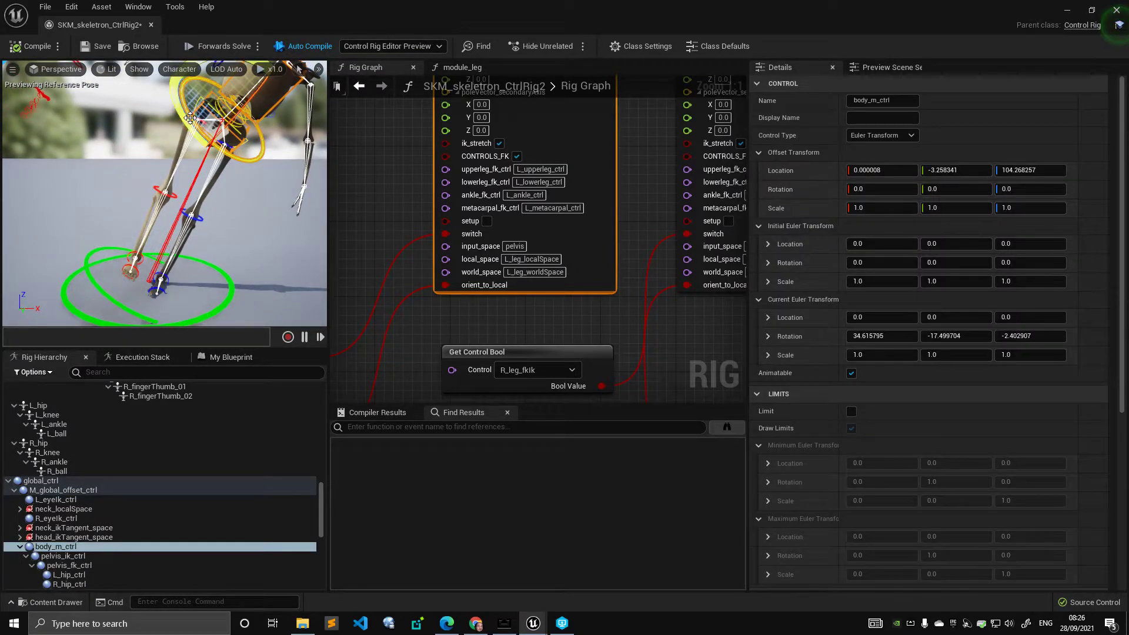
pyautogui.moveTo(268, 153); pyautogui.dragTo(261, 129, button='right')
pyautogui.moveTo(292, 175); pyautogui.dragTo(214, 212)
pyautogui.moveTo(296, 154)
pyautogui.mouseDown()
pyautogui.moveTo(294, 206)
pyautogui.moveTo(293, 165)
pyautogui.mouseUp()
pyautogui.moveTo(293, 165); pyautogui.dragTo(287, 218, button='right')
# Move M_global_offset_ctrl to a location of about 28, 0, 42 and rotate it to about -28 degrees on the second axis.
pyautogui.click(92, 247)
pyautogui.moveTo(92, 247)
pyautogui.mouseDown(button='right')
pyautogui.moveTo(106, 234)
pyautogui.moveTo(94, 241)
pyautogui.mouseUp(button='right')
pyautogui.press('w')
pyautogui.moveTo(141, 292); pyautogui.dragTo(172, 247)
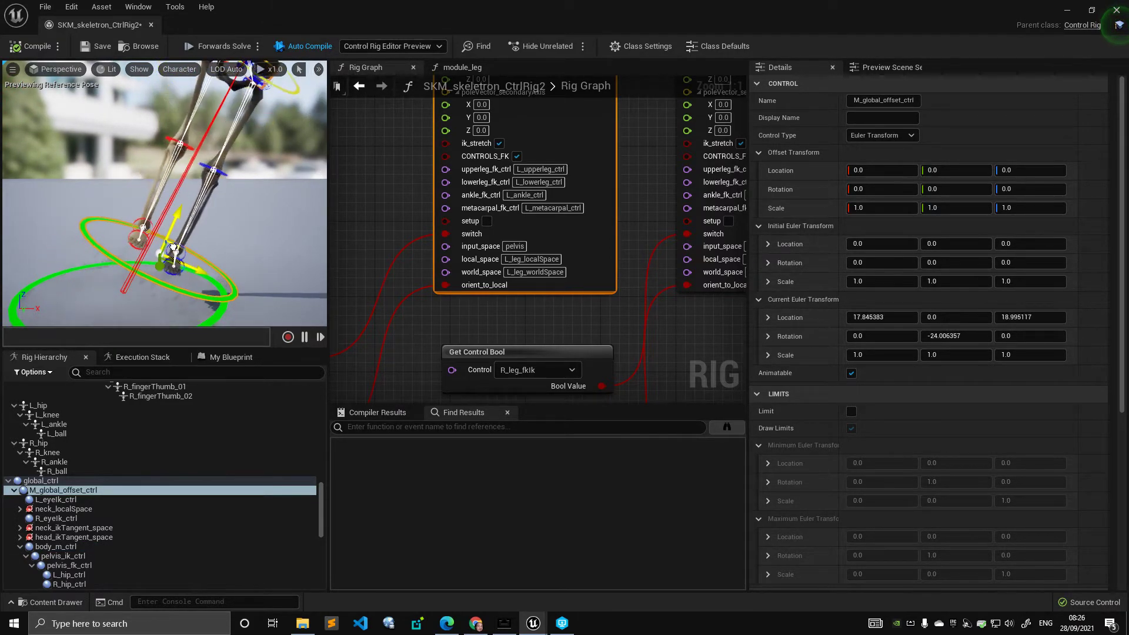
pyautogui.moveTo(234, 157); pyautogui.dragTo(233, 151, button='right')
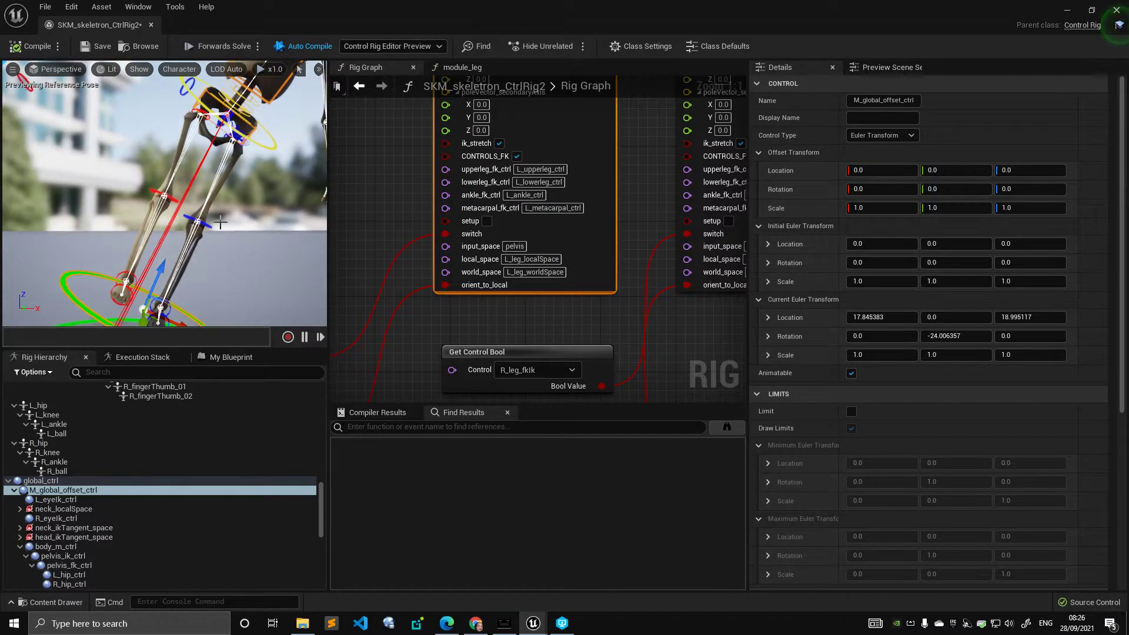
pyautogui.moveTo(152, 316); pyautogui.dragTo(154, 268, button='middle')
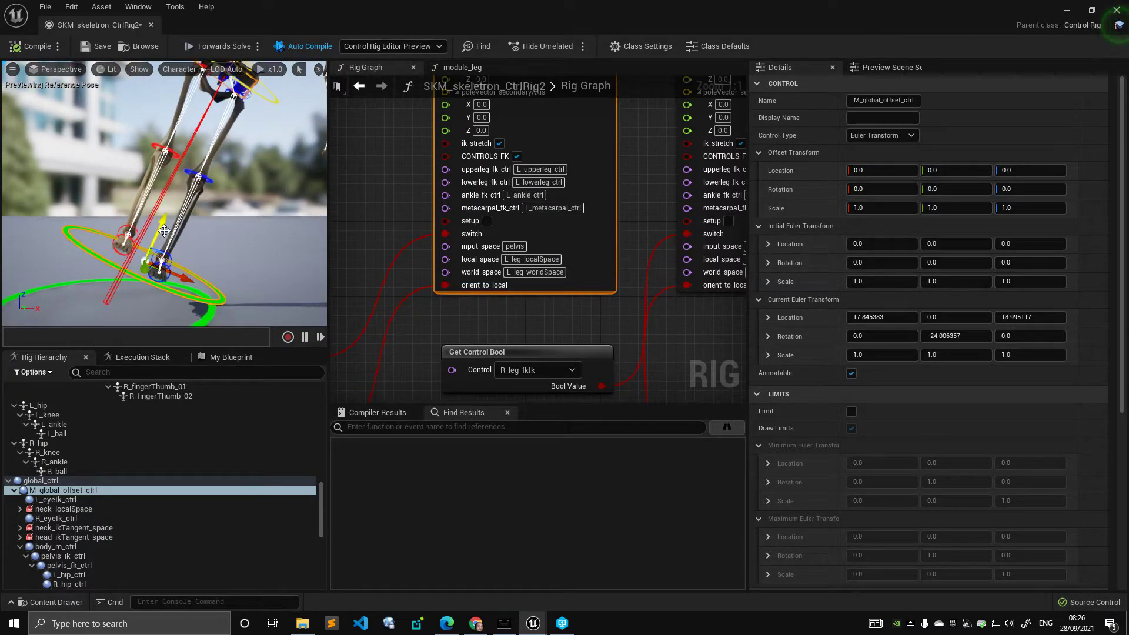
pyautogui.moveTo(164, 230); pyautogui.dragTo(182, 193)
pyautogui.moveTo(114, 213); pyautogui.dragTo(113, 224)
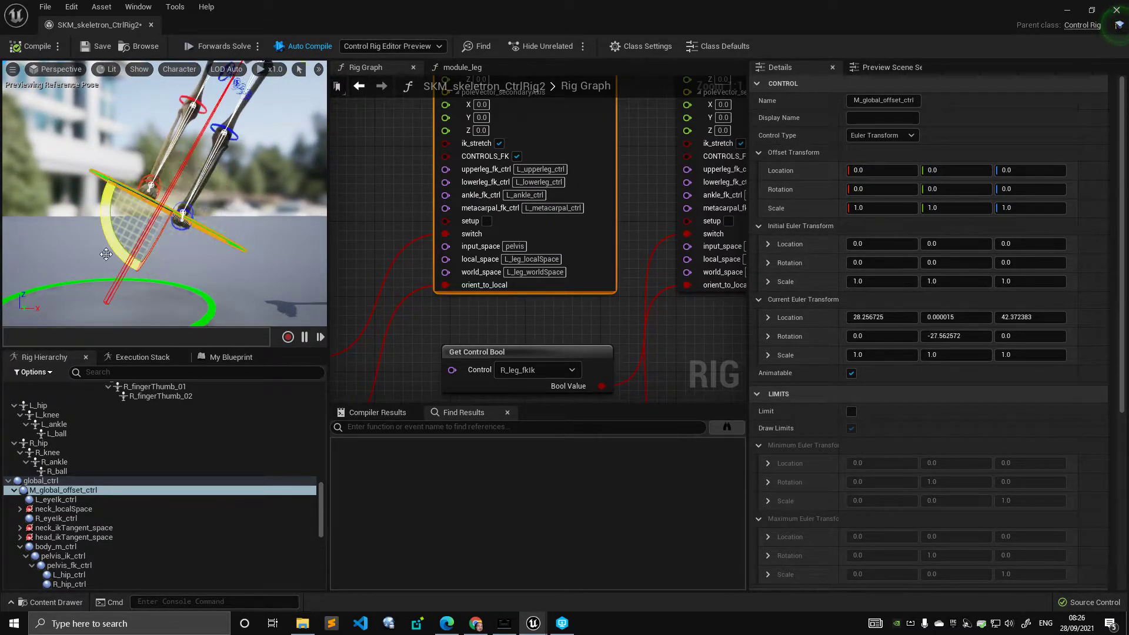
# Review world_spaces and its leg world spaces in the hierarchy, and reselect M_global_offset_ctrl.
pyautogui.scroll(-8, 83, 512)
pyautogui.scroll(-5, 73, 516)
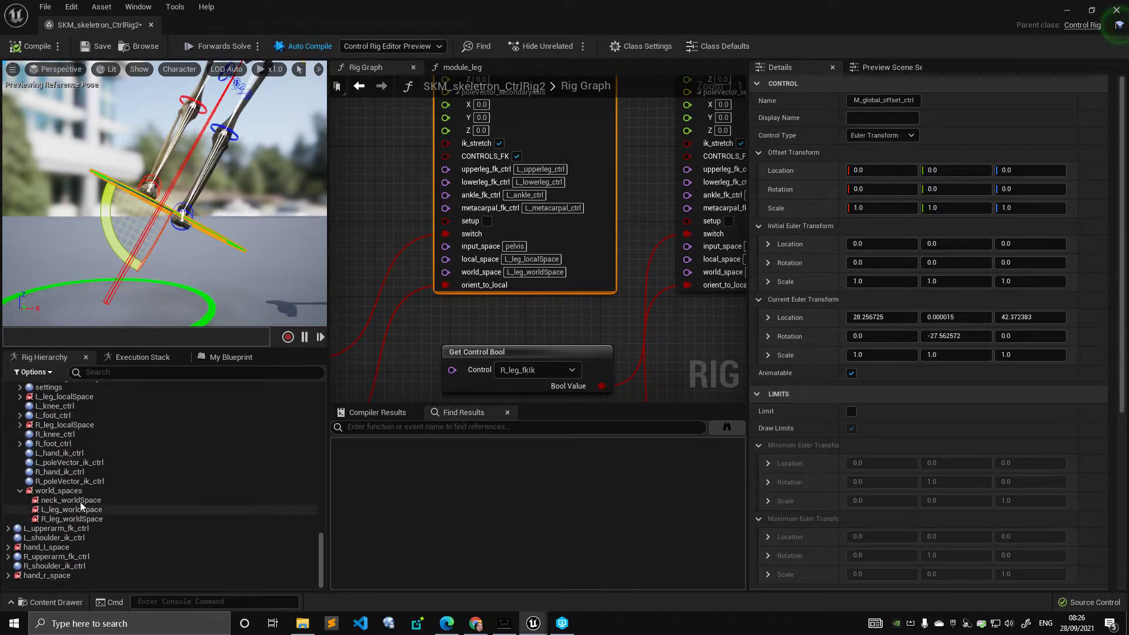
pyautogui.click(88, 495)
pyautogui.click(216, 236)
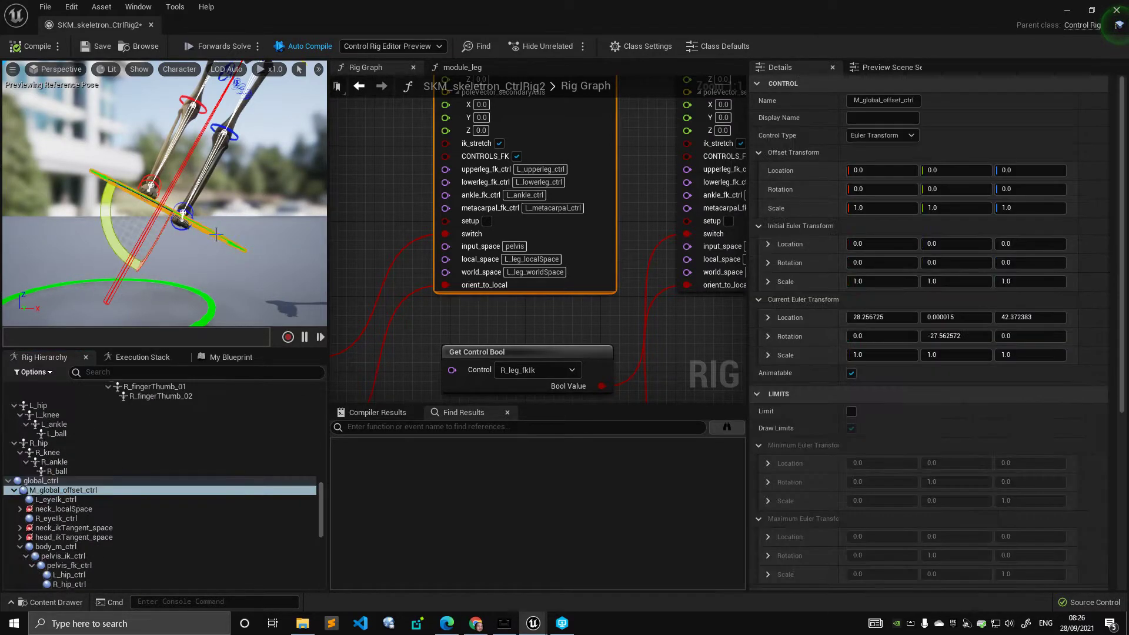
# Try another rotation of M_global_offset_ctrl, undo the test transforms, and clear the selection.
pyautogui.moveTo(110, 195); pyautogui.dragTo(130, 207)
pyautogui.hotkey('ctrl', 'z')
pyautogui.click(250, 211)
pyautogui.moveTo(250, 202); pyautogui.dragTo(265, 258, button='middle')
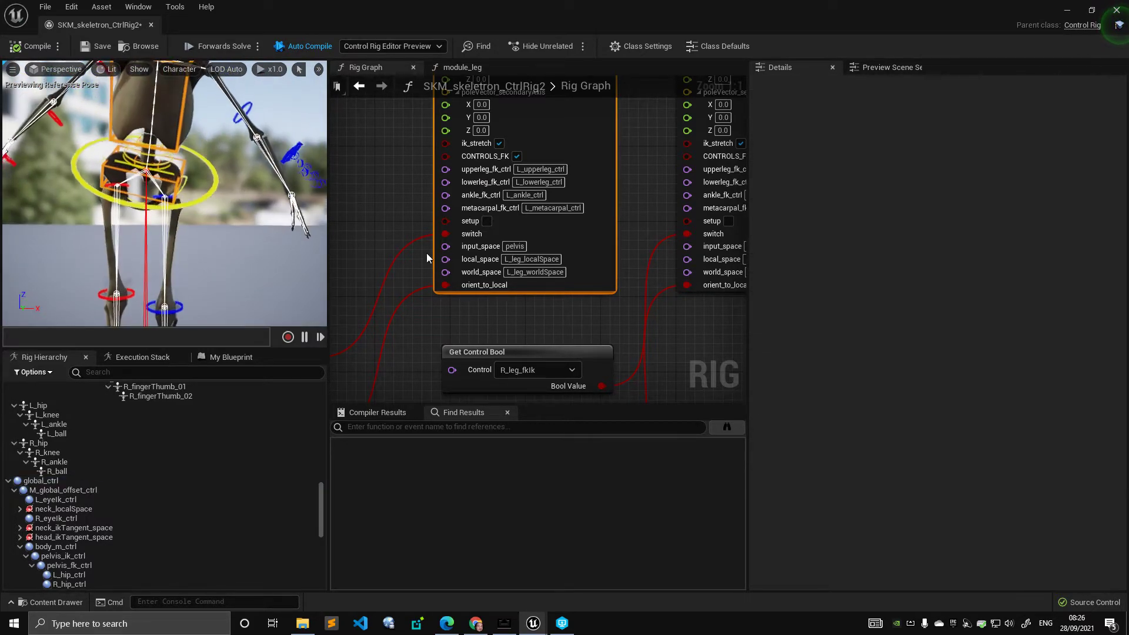
# Compare the input_space, local_space and world_space values on the left and right module_leg nodes.
pyautogui.moveTo(596, 225); pyautogui.dragTo(564, 235, button='right')
pyautogui.scroll(-3, 564, 234)
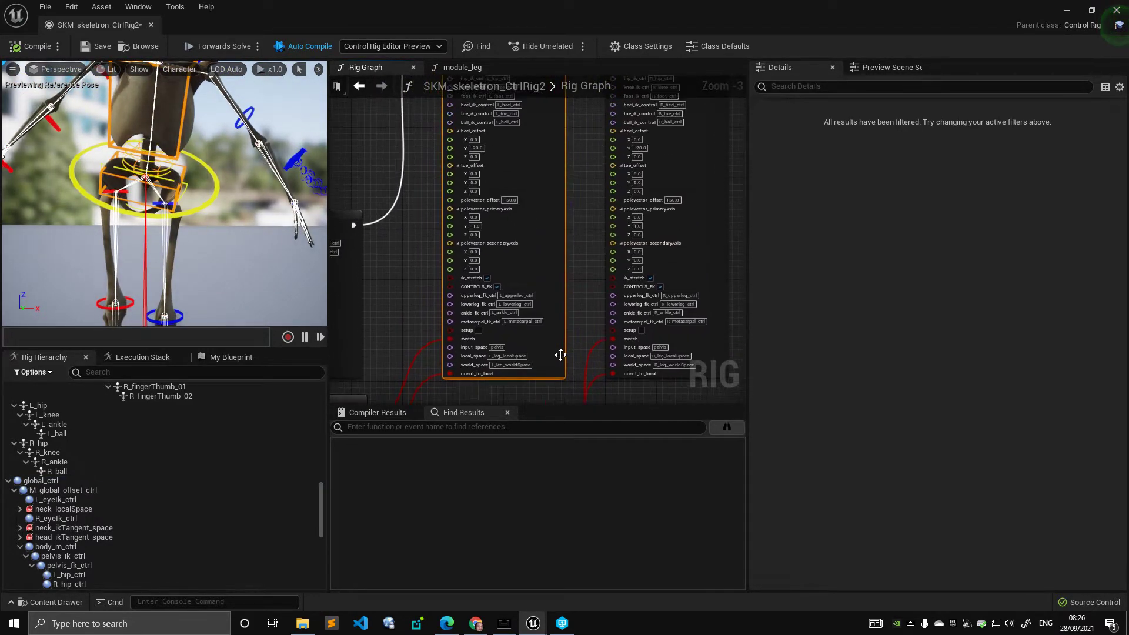
pyautogui.scroll(3, 554, 260)
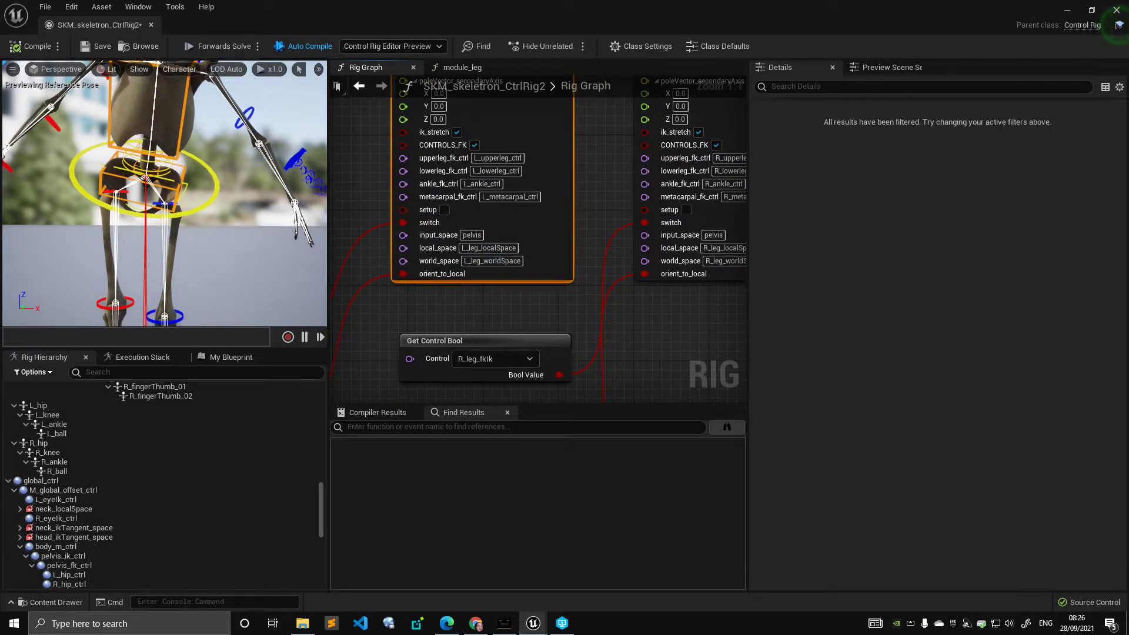
pyautogui.moveTo(714, 242); pyautogui.dragTo(638, 242, button='right')
pyautogui.moveTo(470, 229); pyautogui.dragTo(513, 230)
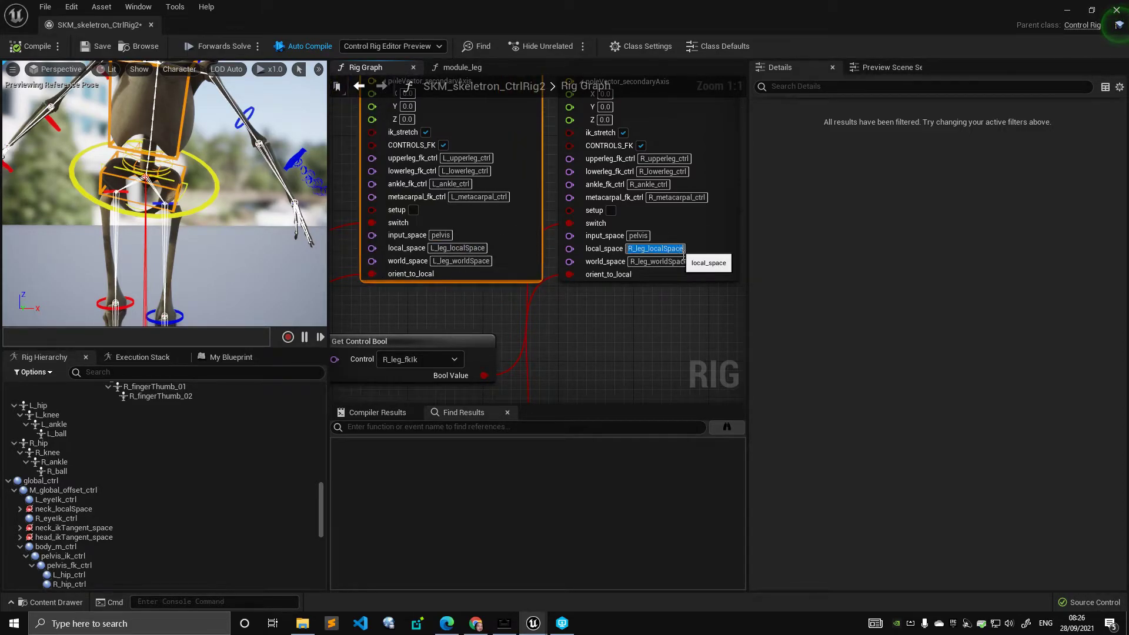
pyautogui.click(475, 263)
pyautogui.click(661, 262)
pyautogui.moveTo(551, 185); pyautogui.dragTo(533, 280, button='right')
pyautogui.scroll(-4, 533, 280)
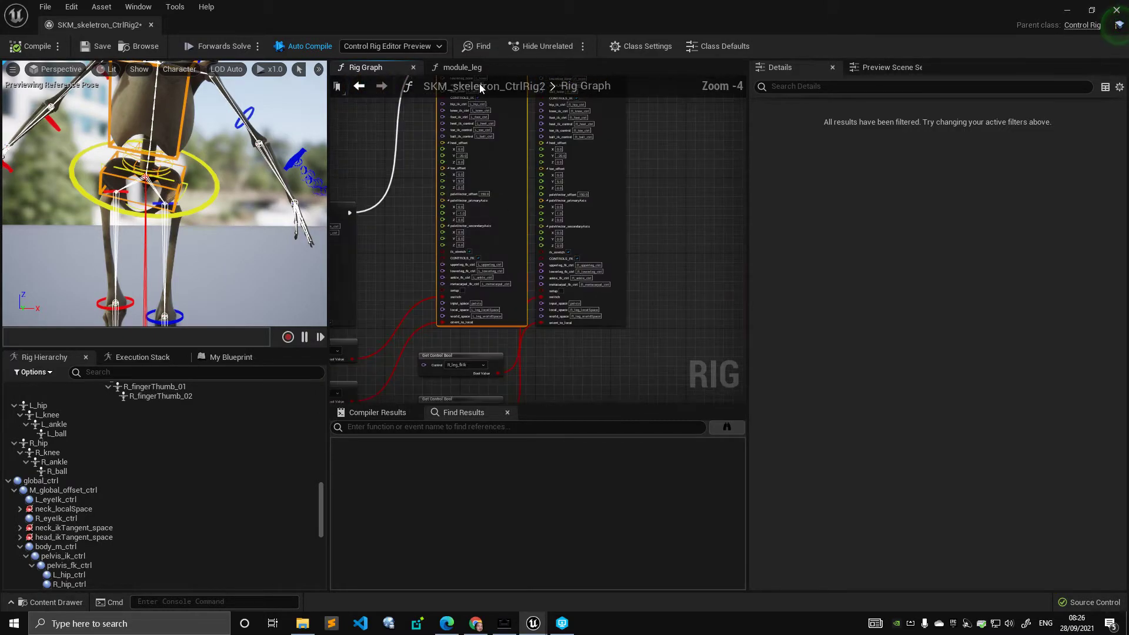
# Open the module_leg function, select its Entry node, and move it above the setup nodes to separate the wires.
pyautogui.click(469, 69)
pyautogui.scroll(-8, 531, 164)
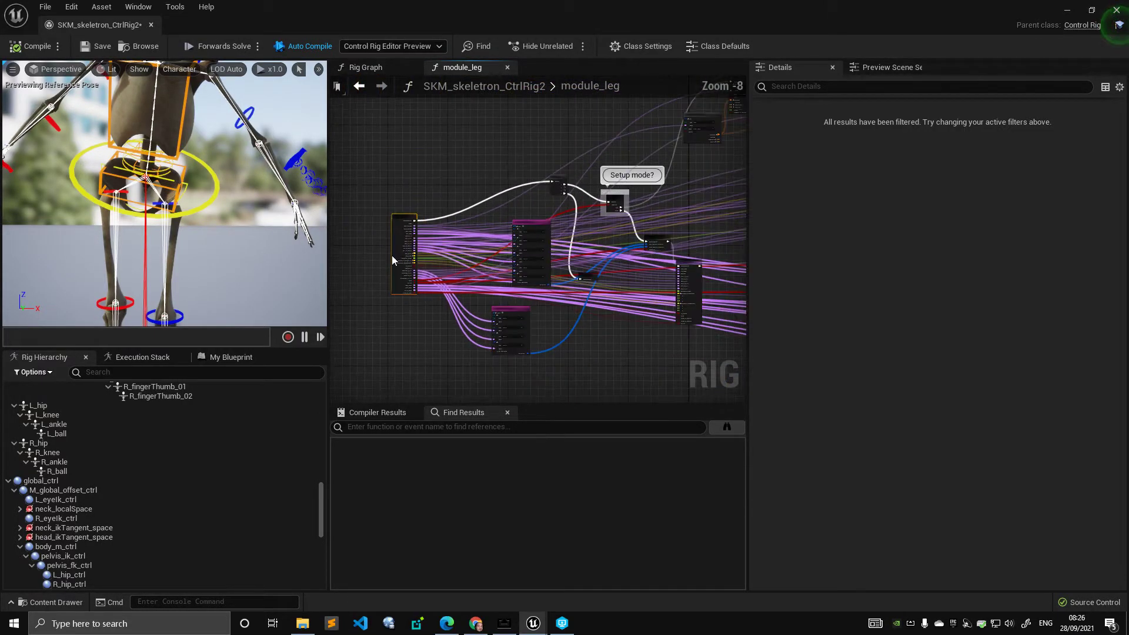
pyautogui.click(406, 223)
pyautogui.scroll(5, 558, 154)
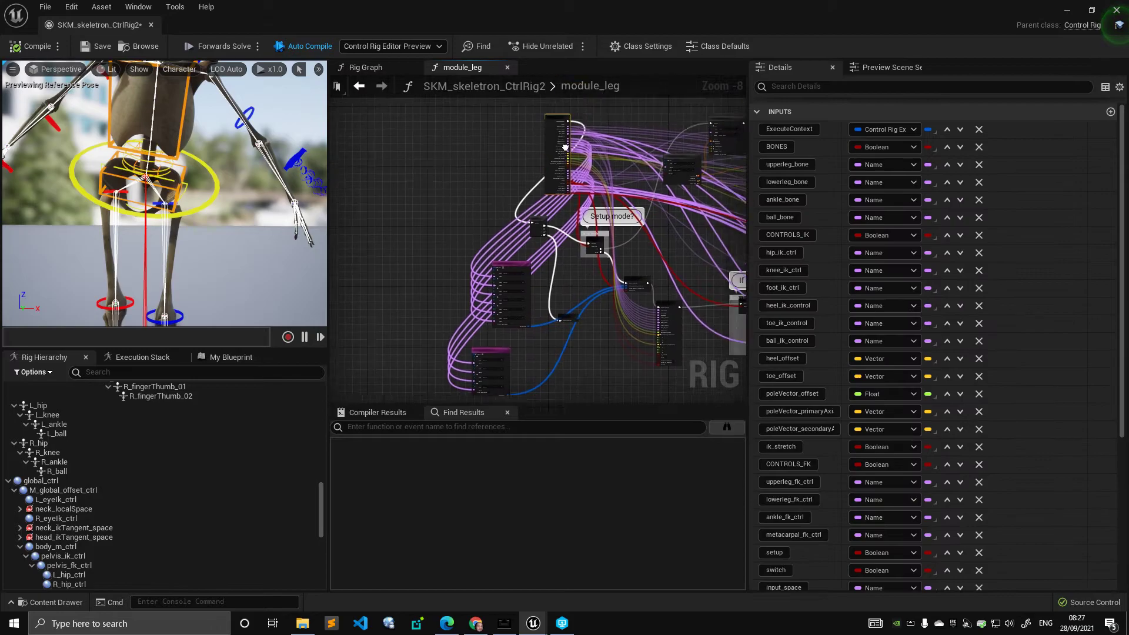
pyautogui.moveTo(336, 207); pyautogui.dragTo(522, 153, button='right')
pyautogui.scroll(-1, 522, 153)
pyautogui.moveTo(468, 174); pyautogui.dragTo(488, 133)
pyautogui.scroll(2, 570, 193)
# Reposition the Get Transform - Bone node and the first Set Transform - Space Initial node, and inspect the left hip in the preview.
pyautogui.moveTo(570, 193); pyautogui.dragTo(518, 197, button='right')
pyautogui.moveTo(600, 188); pyautogui.dragTo(346, 220, button='right')
pyautogui.scroll(-2, 346, 220)
pyautogui.moveTo(529, 194); pyautogui.dragTo(576, 195)
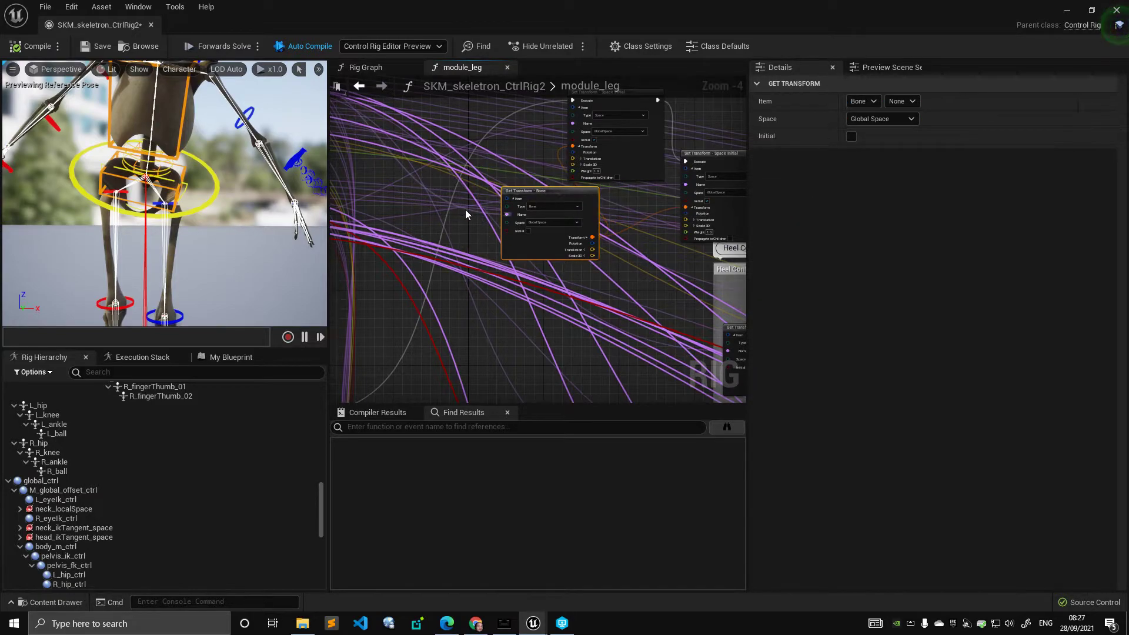
pyautogui.moveTo(464, 209); pyautogui.dragTo(613, 309, button='right')
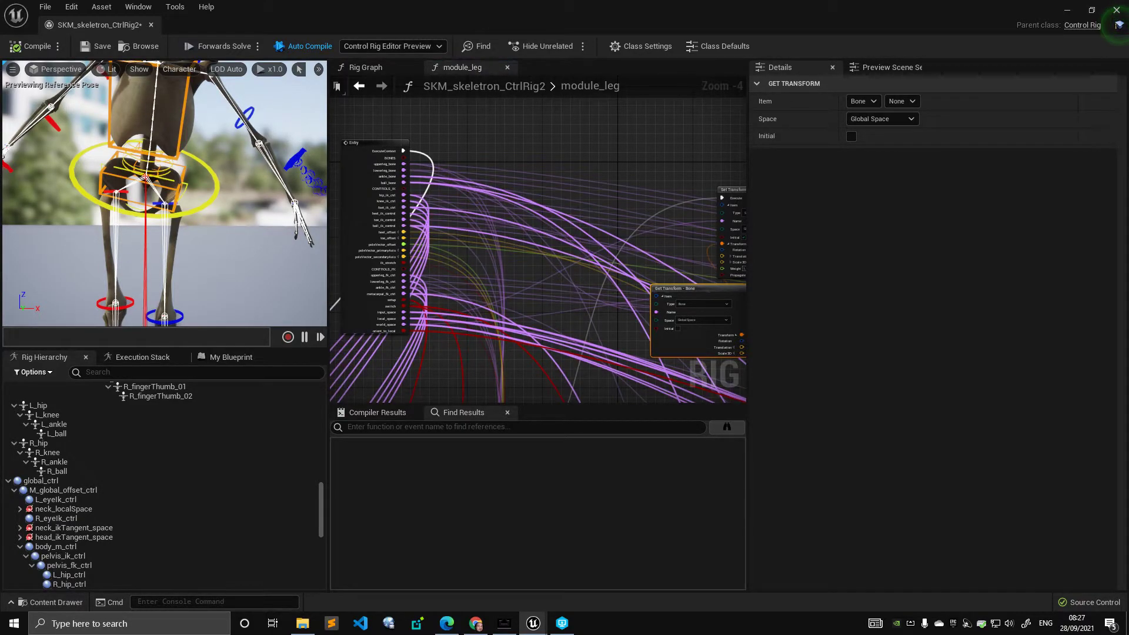
pyautogui.scroll(10, 120, 213)
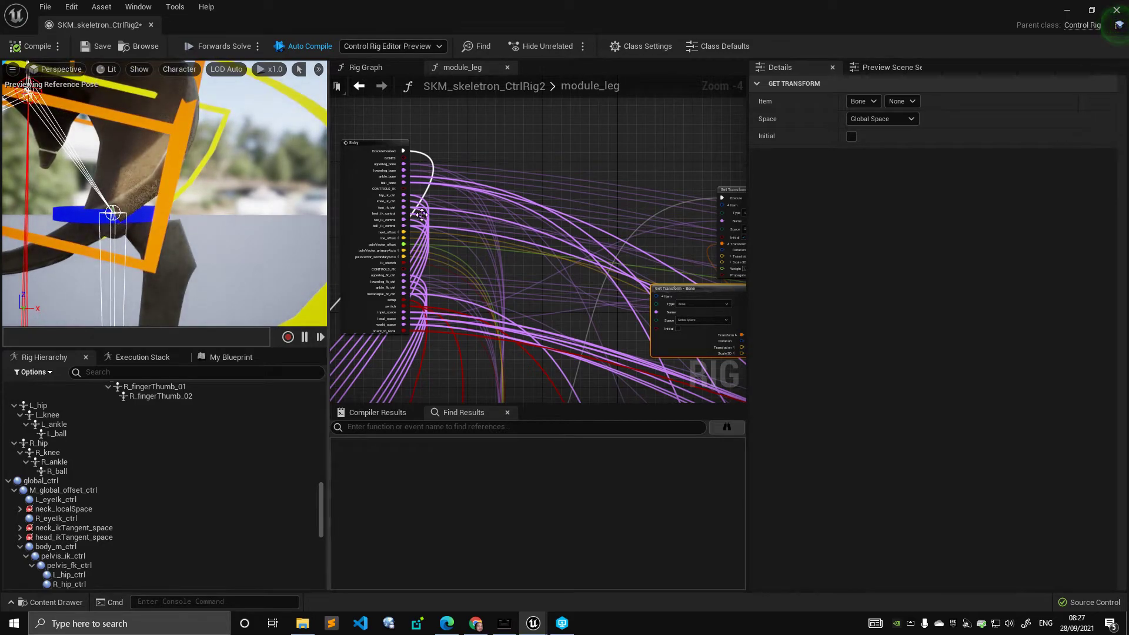
pyautogui.moveTo(737, 296); pyautogui.dragTo(536, 247, button='right')
pyautogui.moveTo(494, 241); pyautogui.dragTo(421, 220)
pyautogui.moveTo(557, 143); pyautogui.dragTo(552, 139)
# Select the Get Transform - Bone node together with the first Set Transform - Space Initial node in module_leg.
pyautogui.moveTo(552, 141); pyautogui.dragTo(663, 178, button='right')
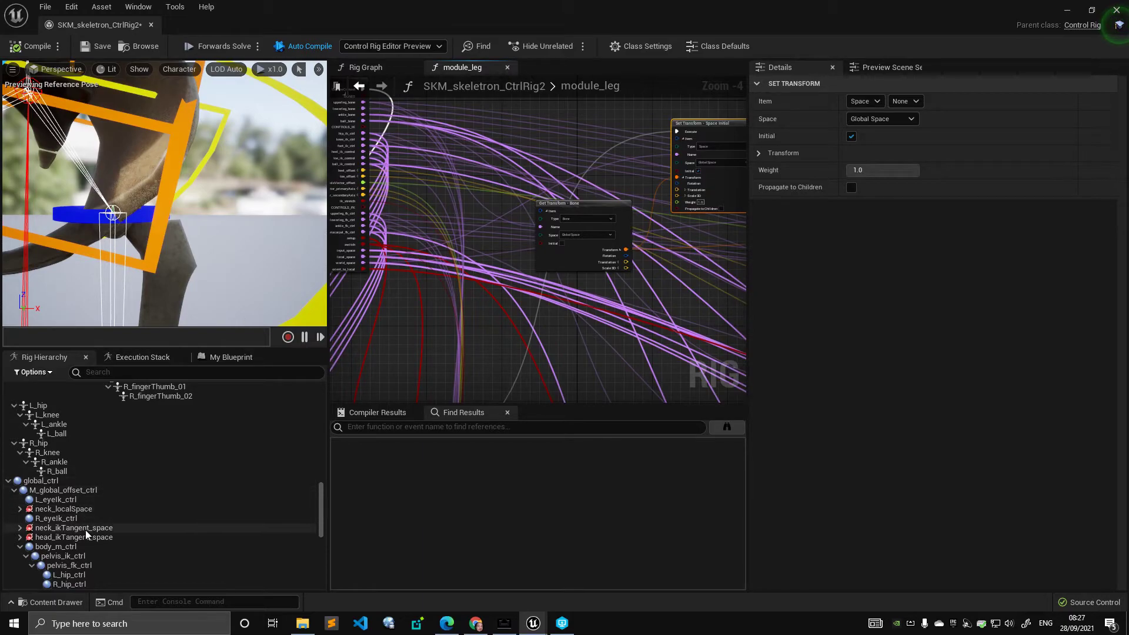
pyautogui.scroll(-5, 100, 510)
pyautogui.moveTo(566, 99); pyautogui.dragTo(387, 122, button='right')
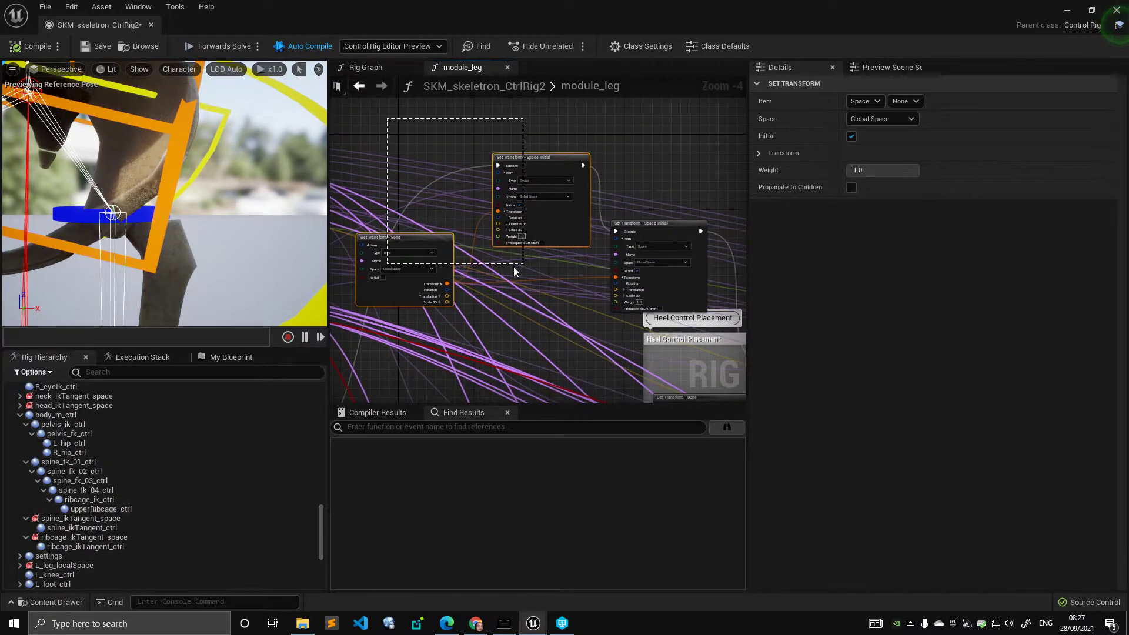
pyautogui.moveTo(519, 265); pyautogui.dragTo(519, 266)
pyautogui.moveTo(520, 266); pyautogui.dragTo(656, 181, button='right')
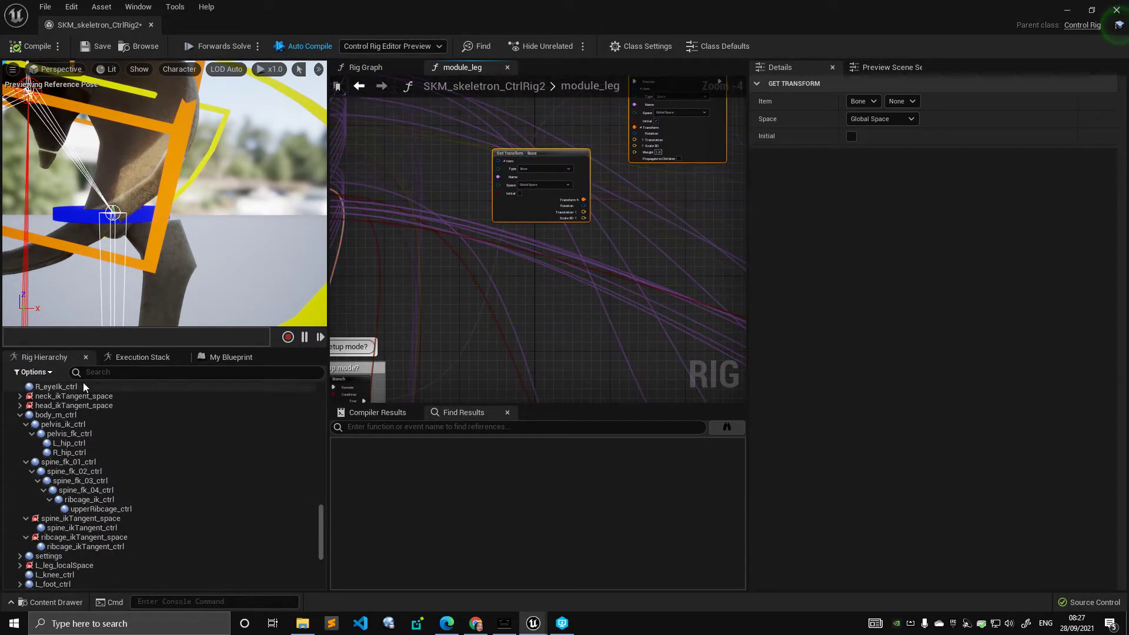
# Find and select L_leg_localSpace in the rig hierarchy, and relate it to the Set Transform - Space Initial nodes.
pyautogui.scroll(4, 101, 476)
pyautogui.scroll(2, 97, 474)
pyautogui.scroll(-5, 83, 488)
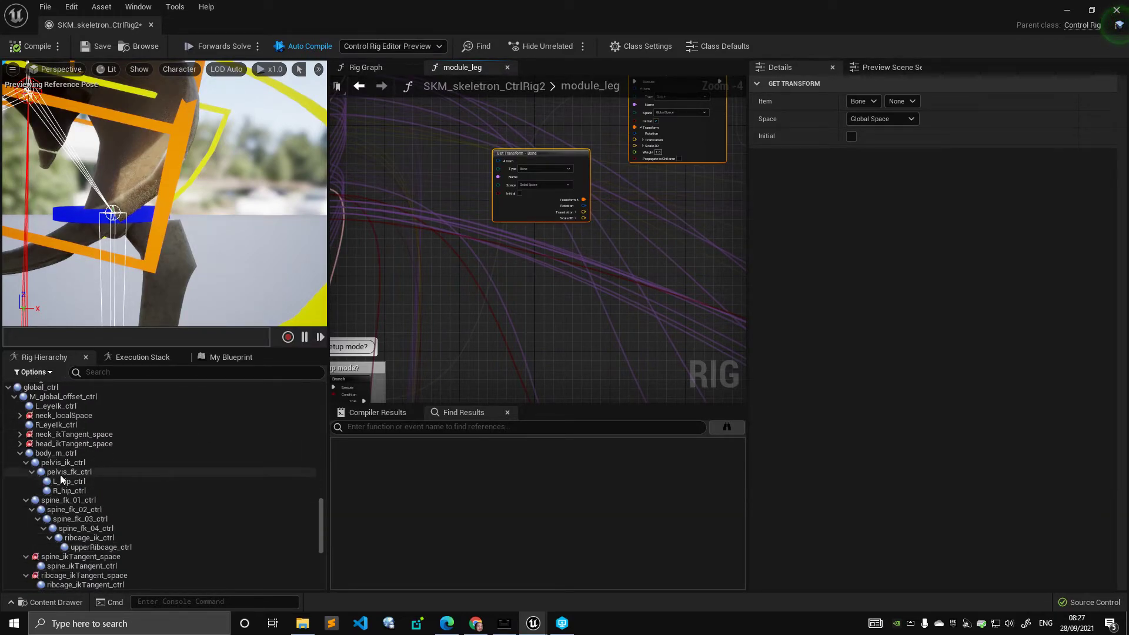
pyautogui.scroll(-3, 60, 500)
pyautogui.scroll(-3, 65, 511)
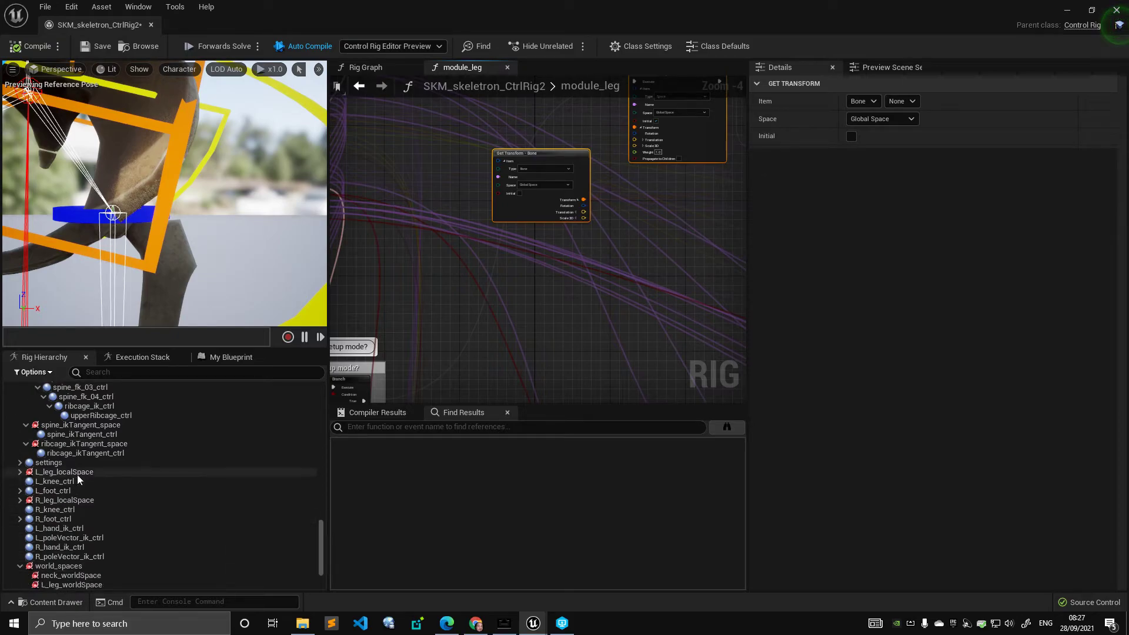
pyautogui.click(81, 471)
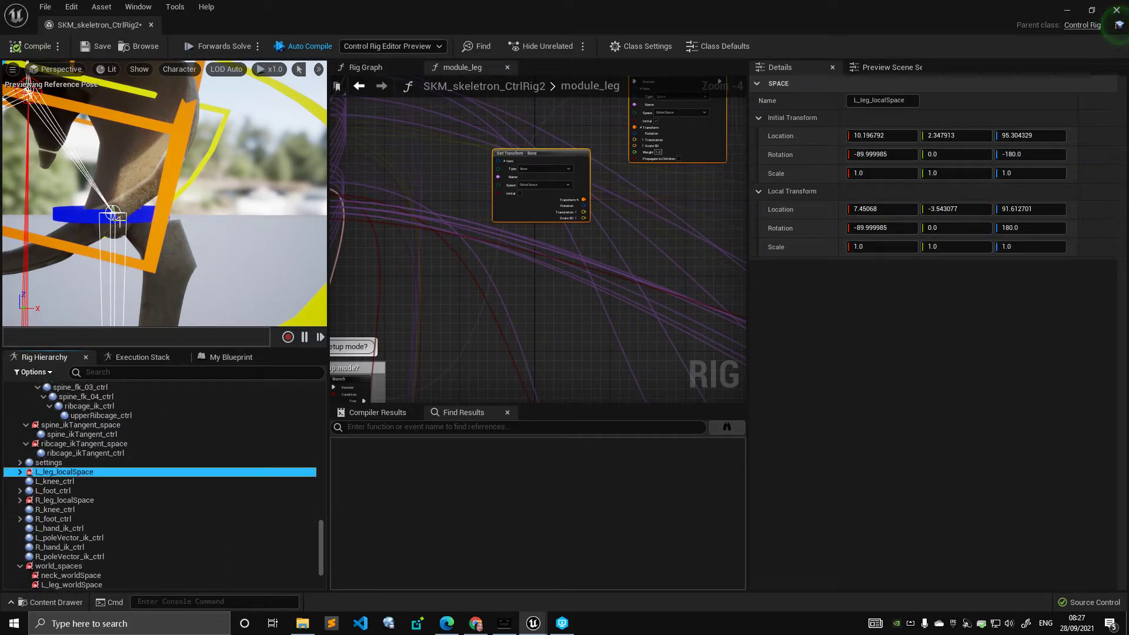
pyautogui.moveTo(638, 201); pyautogui.dragTo(458, 297, button='right')
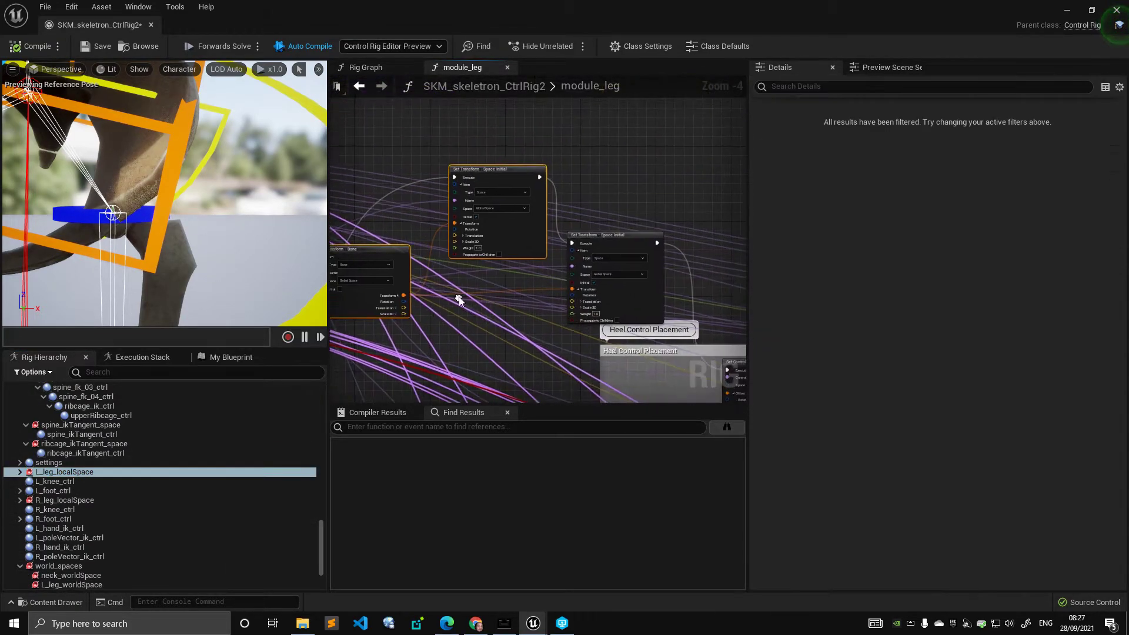
# Select L_leg_worldSpace and L_leg_localSpace together in the hierarchy and view the pelvis area in the preview.
pyautogui.scroll(-3, 154, 475)
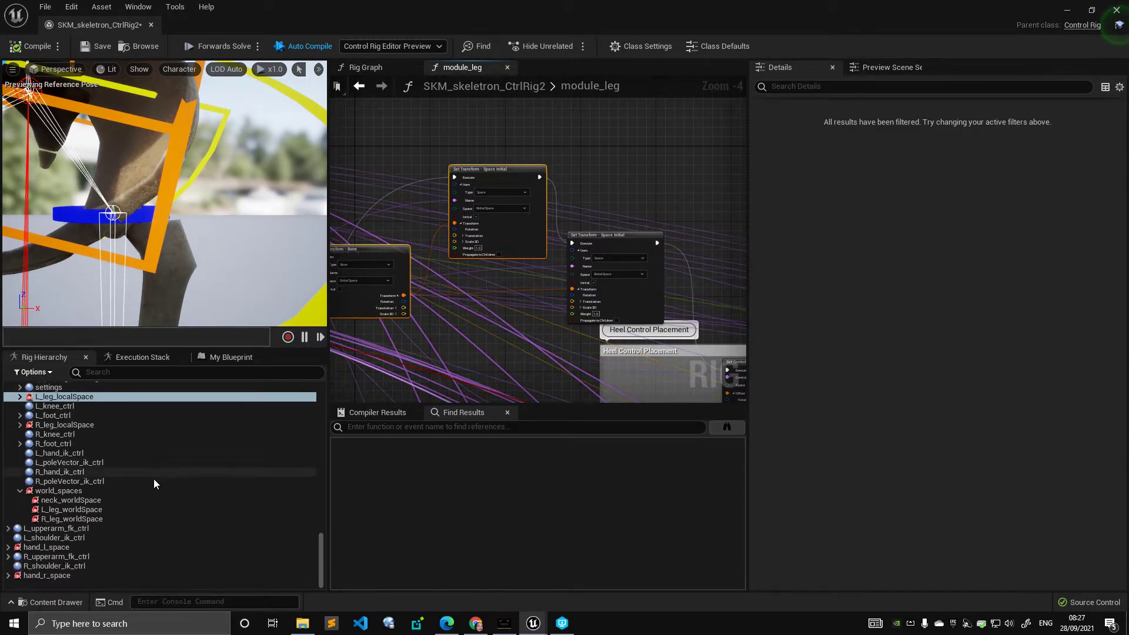
pyautogui.click(75, 509)
pyautogui.keyDown('ctrl'); pyautogui.click(83, 396); pyautogui.keyUp('ctrl')
pyautogui.moveTo(178, 208); pyautogui.dragTo(178, 282)
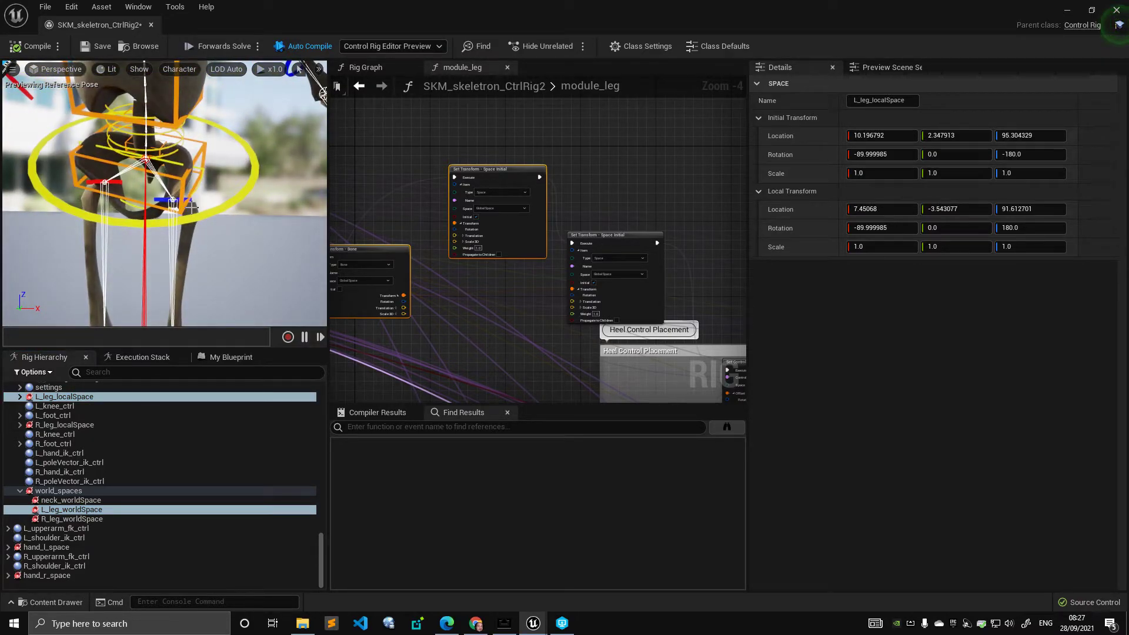
# Examine the setup section of module_leg, including the Heel Control Placement nodes and the group of placement nodes beside it.
pyautogui.scroll(-3, 615, 256)
pyautogui.moveTo(614, 256); pyautogui.dragTo(461, 164, button='right')
pyautogui.moveTo(562, 183); pyautogui.dragTo(491, 169, button='right')
pyautogui.scroll(2, 528, 156)
pyautogui.scroll(-4, 553, 167)
pyautogui.moveTo(720, 167); pyautogui.dragTo(591, 175, button='right')
pyautogui.moveTo(713, 187); pyautogui.dragTo(359, 222)
pyautogui.moveTo(359, 212); pyautogui.dragTo(542, 213, button='right')
pyautogui.scroll(-1, 542, 213)
pyautogui.moveTo(397, 122); pyautogui.dragTo(723, 212)
pyautogui.moveTo(688, 159); pyautogui.dragTo(589, 125, button='right')
pyautogui.moveTo(403, 269); pyautogui.dragTo(481, 217, button='right')
# Trace the module_leg graph past the foot and ball control section to the Branch and Project to new Parent nodes.
pyautogui.scroll(3, 481, 218)
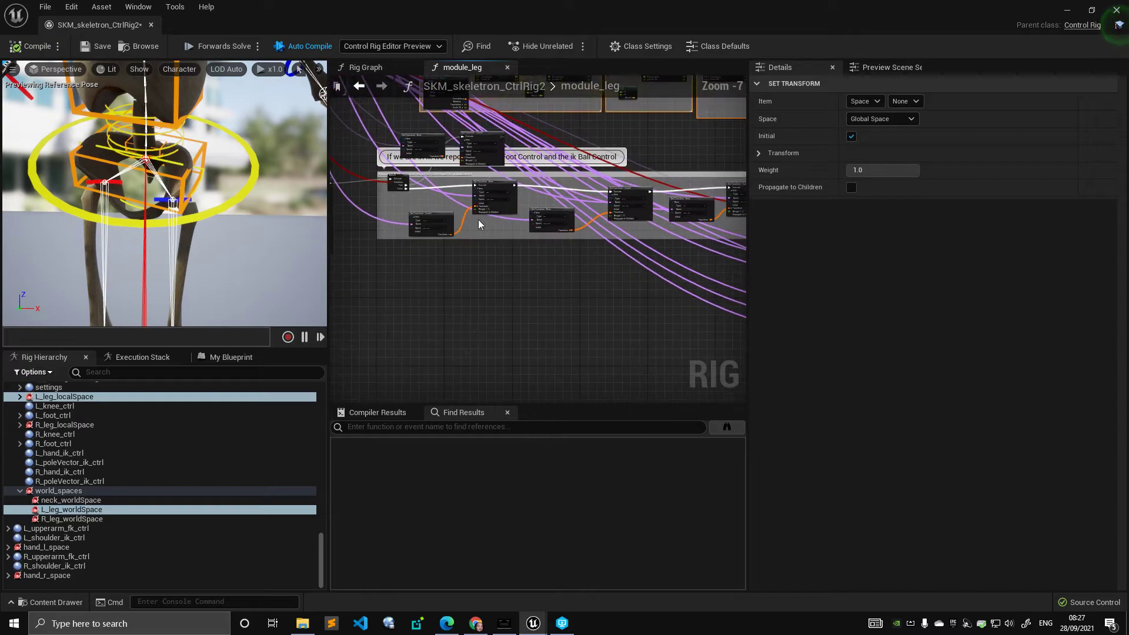
pyautogui.scroll(2, 441, 209)
pyautogui.moveTo(421, 189); pyautogui.dragTo(384, 103, button='right')
pyautogui.scroll(2, 567, 230)
pyautogui.moveTo(701, 221); pyautogui.dragTo(385, 138, button='right')
pyautogui.scroll(-5, 523, 198)
pyautogui.moveTo(523, 197); pyautogui.dragTo(423, 200, button='right')
pyautogui.scroll(4, 429, 195)
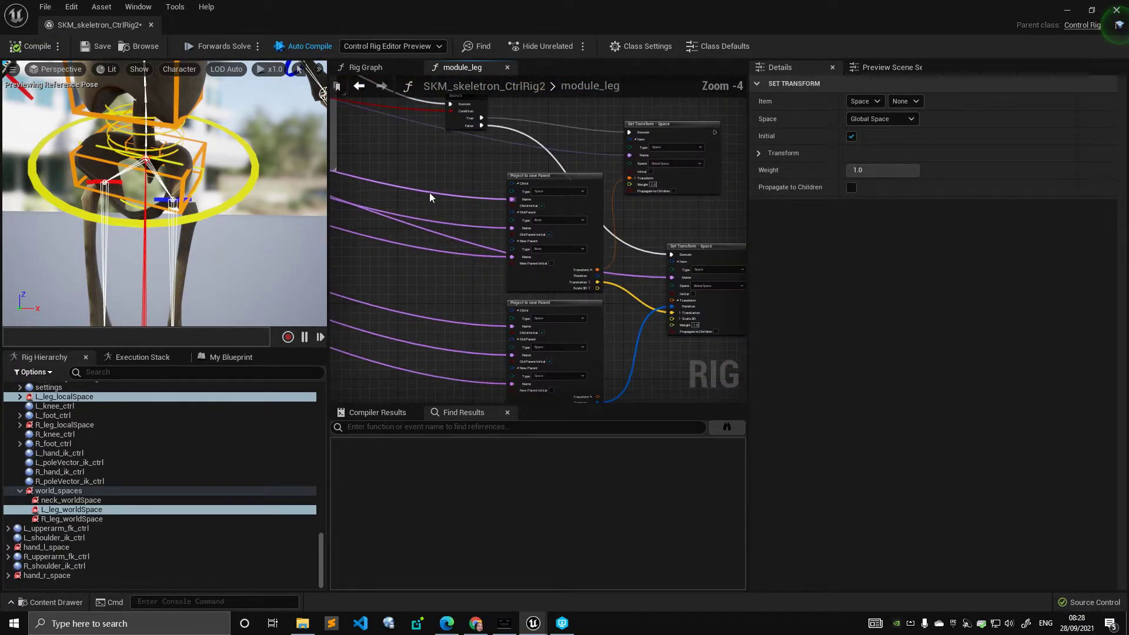
# Move the two Project to new Parent nodes away from the Set Transform - Space nodes and select the Branch node.
pyautogui.moveTo(464, 156); pyautogui.dragTo(390, 143, button='right')
pyautogui.moveTo(491, 163); pyautogui.dragTo(425, 152)
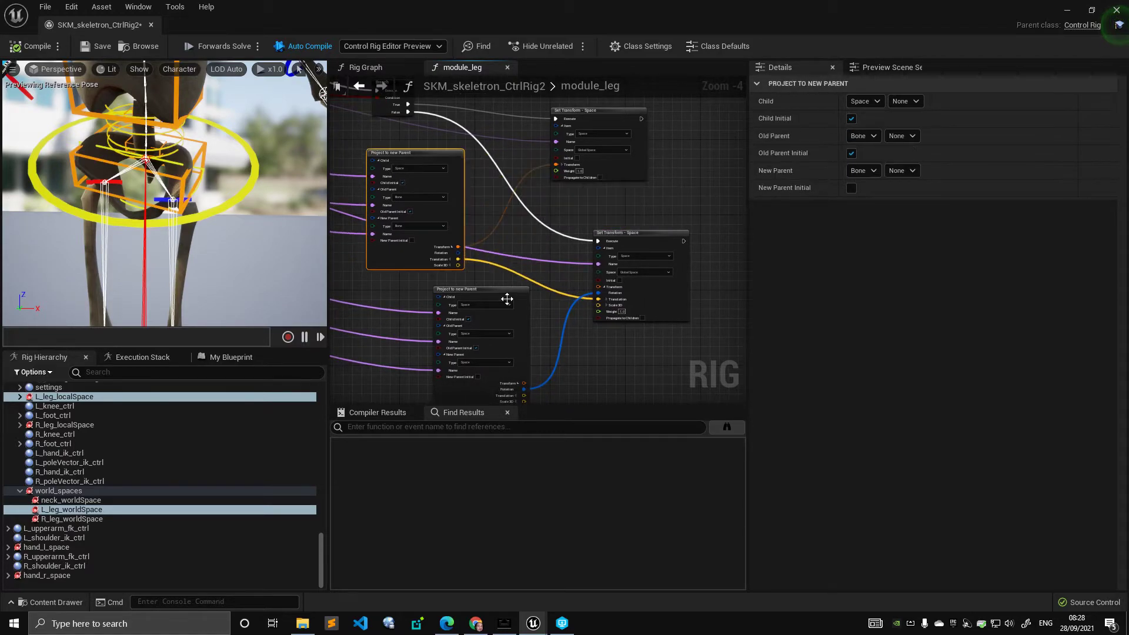
pyautogui.moveTo(499, 288); pyautogui.dragTo(437, 289)
pyautogui.moveTo(388, 112); pyautogui.dragTo(505, 196, button='right')
pyautogui.click(504, 196)
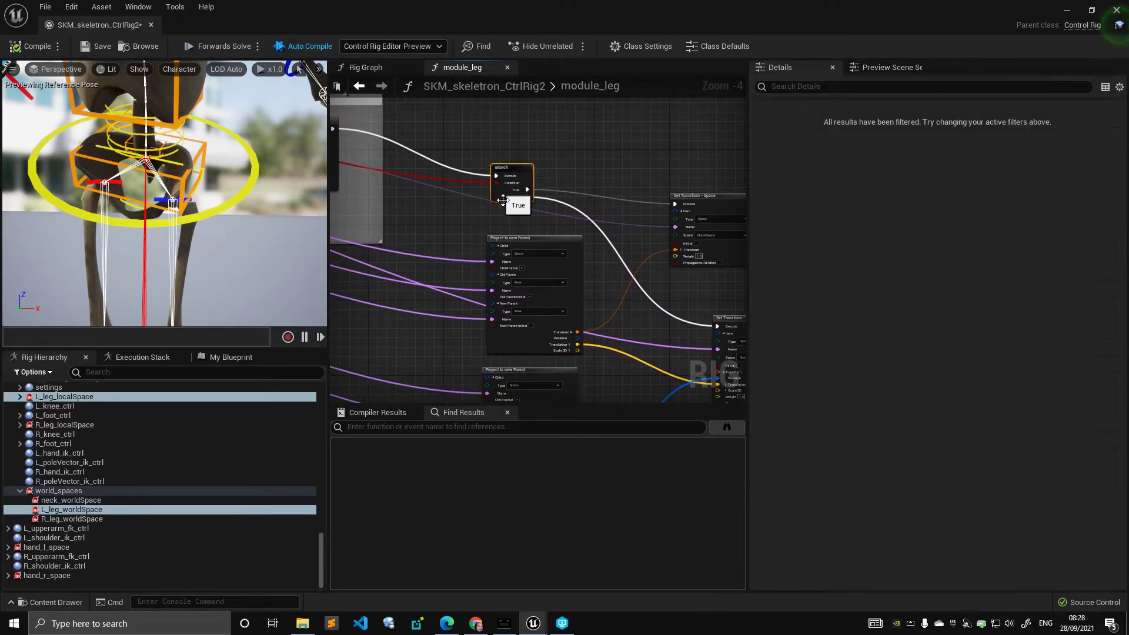
# Check the space inputs and orient_to_local connection on the module_leg nodes in the Rig Graph.
pyautogui.click(381, 70)
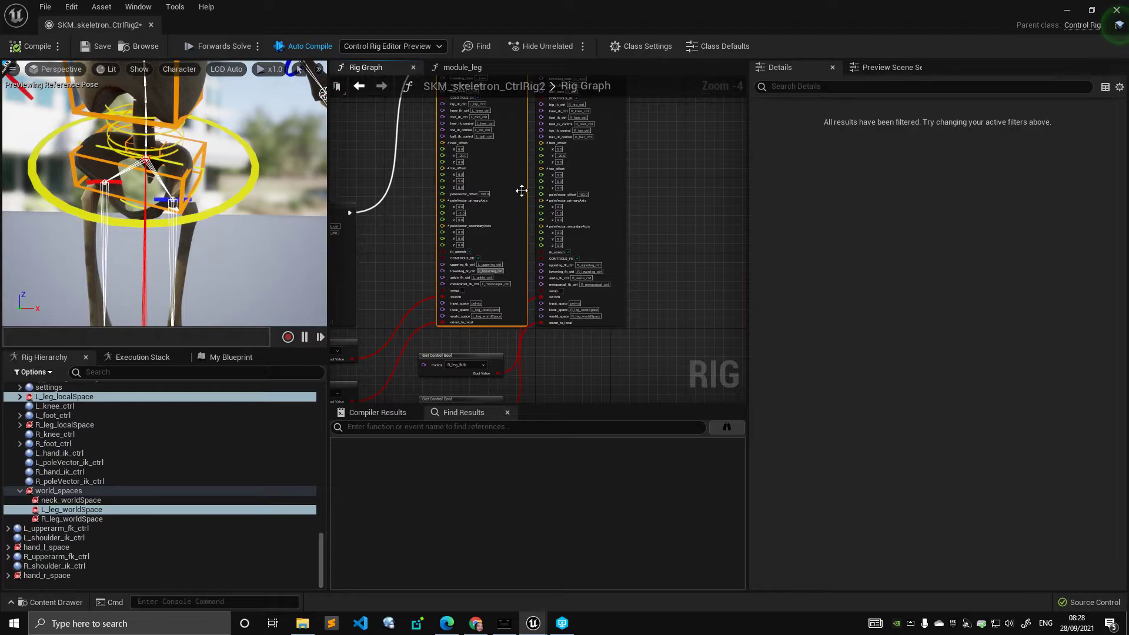
pyautogui.scroll(4, 523, 187)
pyautogui.moveTo(575, 347); pyautogui.dragTo(612, 192, button='right')
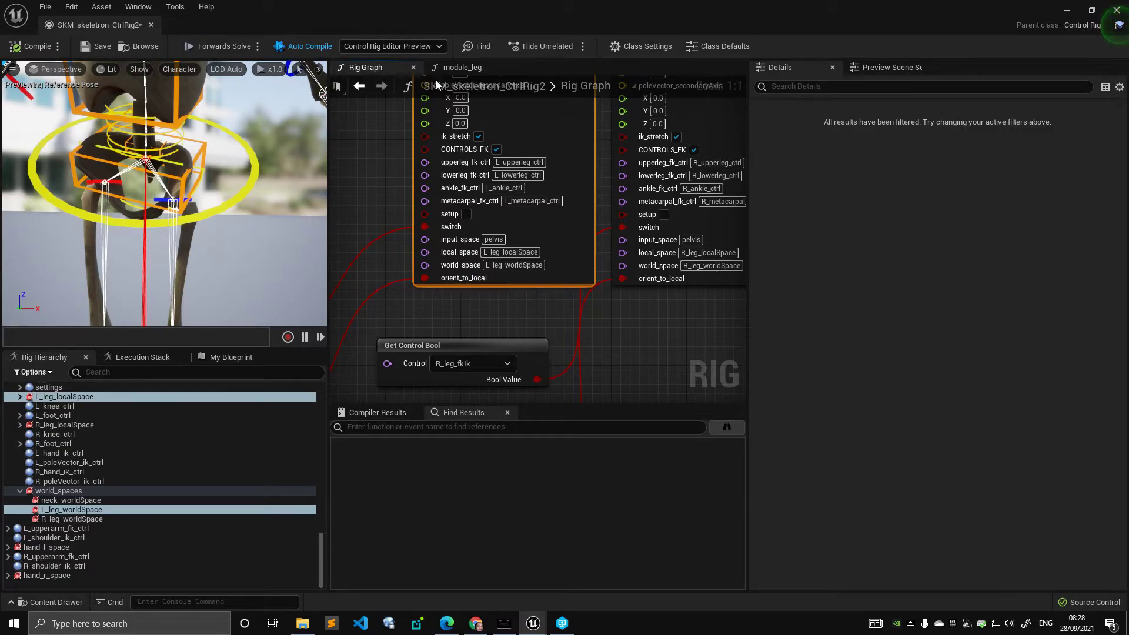
# Return to module_leg, review the upper Project to new Parent node, and shift it and its Set Transform - Space node slightly.
pyautogui.click(460, 67)
pyautogui.scroll(-3, 514, 170)
pyautogui.click(490, 203)
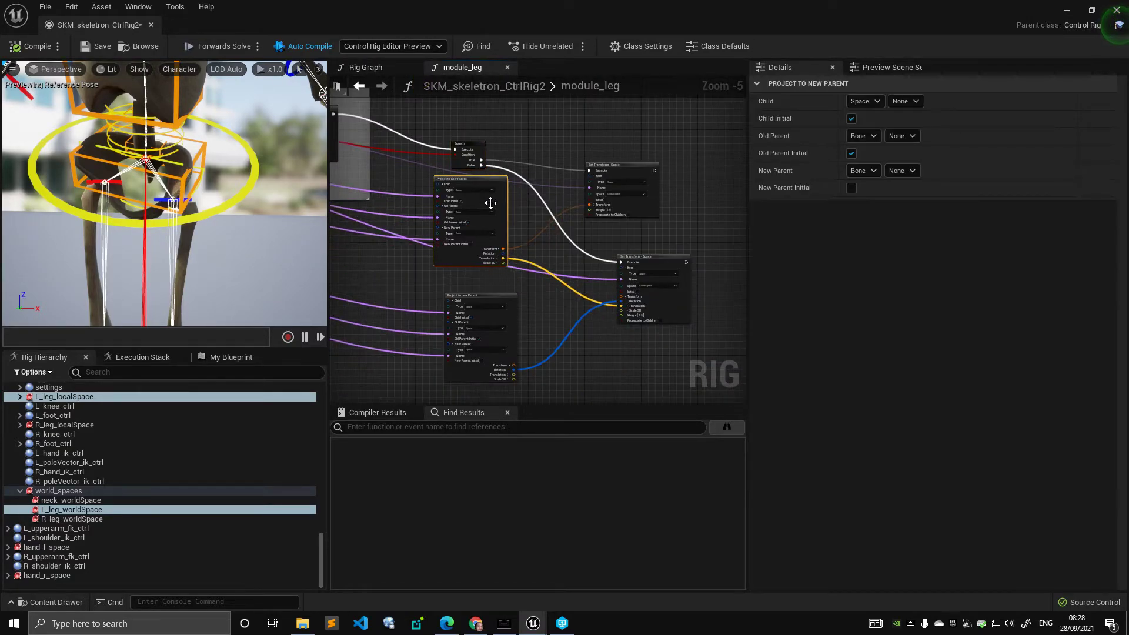
pyautogui.scroll(3, 490, 202)
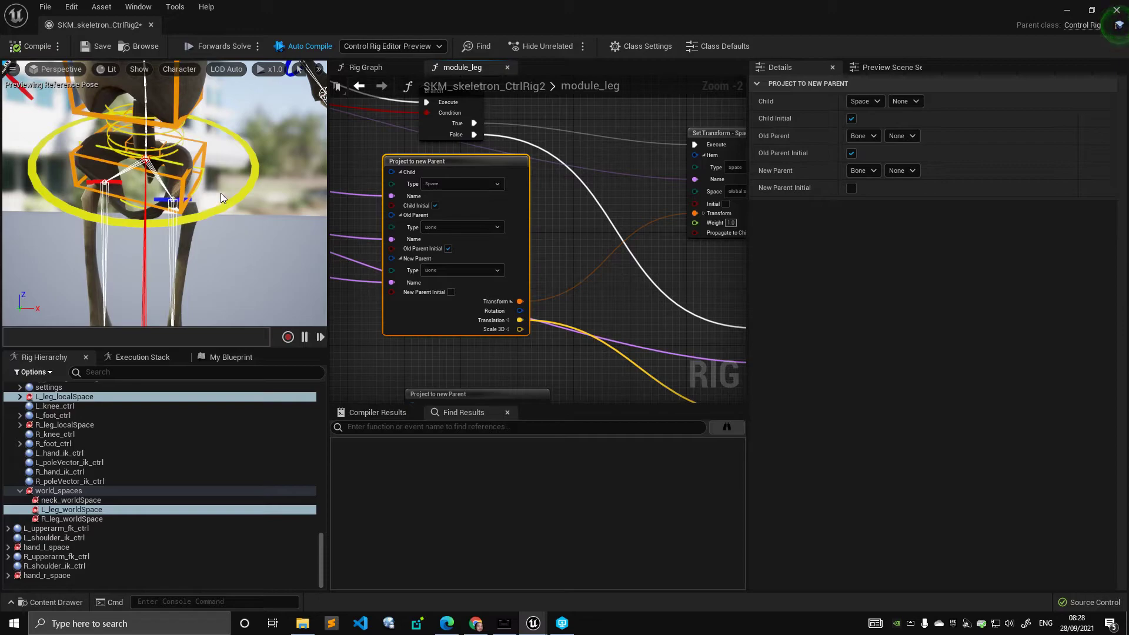
pyautogui.moveTo(602, 235); pyautogui.dragTo(449, 196, button='right')
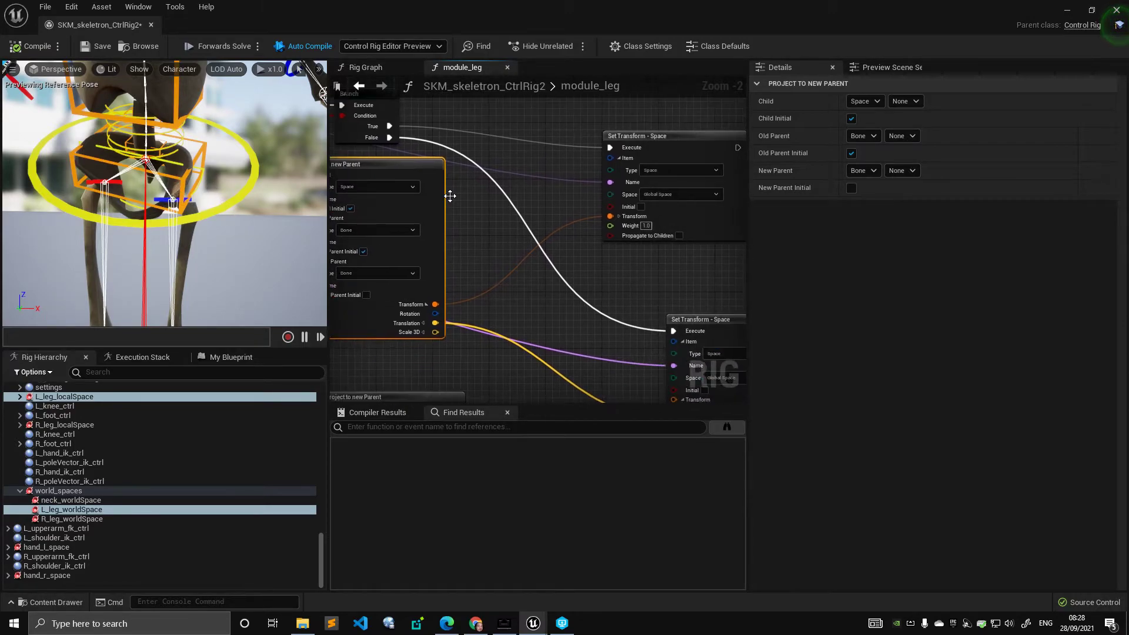
pyautogui.moveTo(428, 181); pyautogui.dragTo(448, 188)
pyautogui.moveTo(495, 219); pyautogui.dragTo(556, 209, button='right')
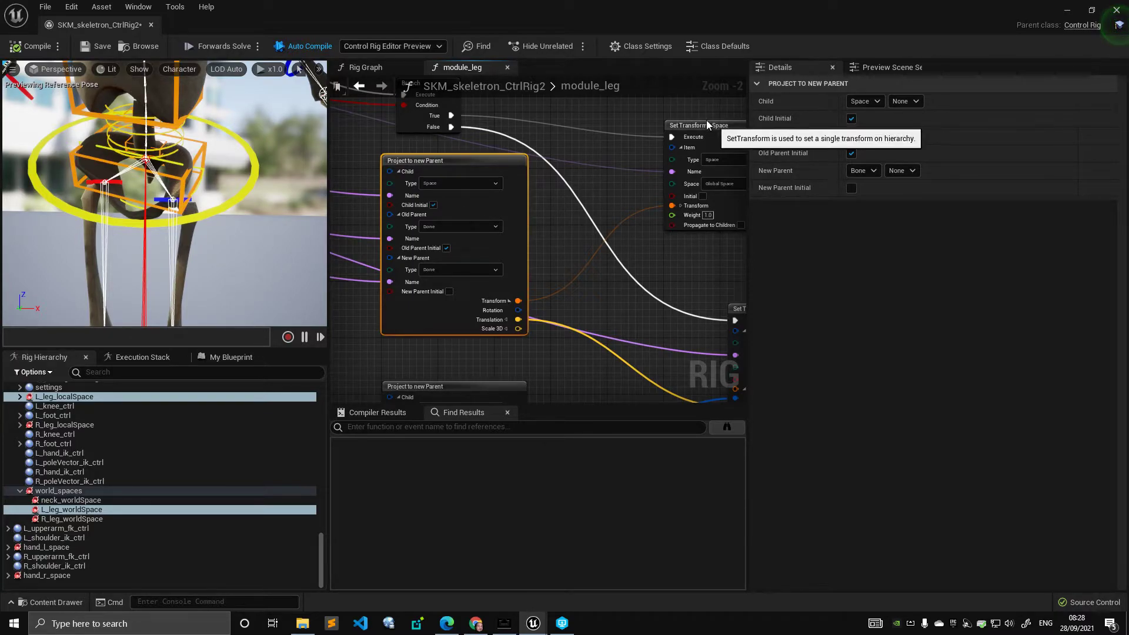
pyautogui.moveTo(710, 122); pyautogui.dragTo(697, 116)
# Select only L_leg_localSpace in the rig hierarchy as the space driven by the Set Transform node.
pyautogui.click(89, 396)
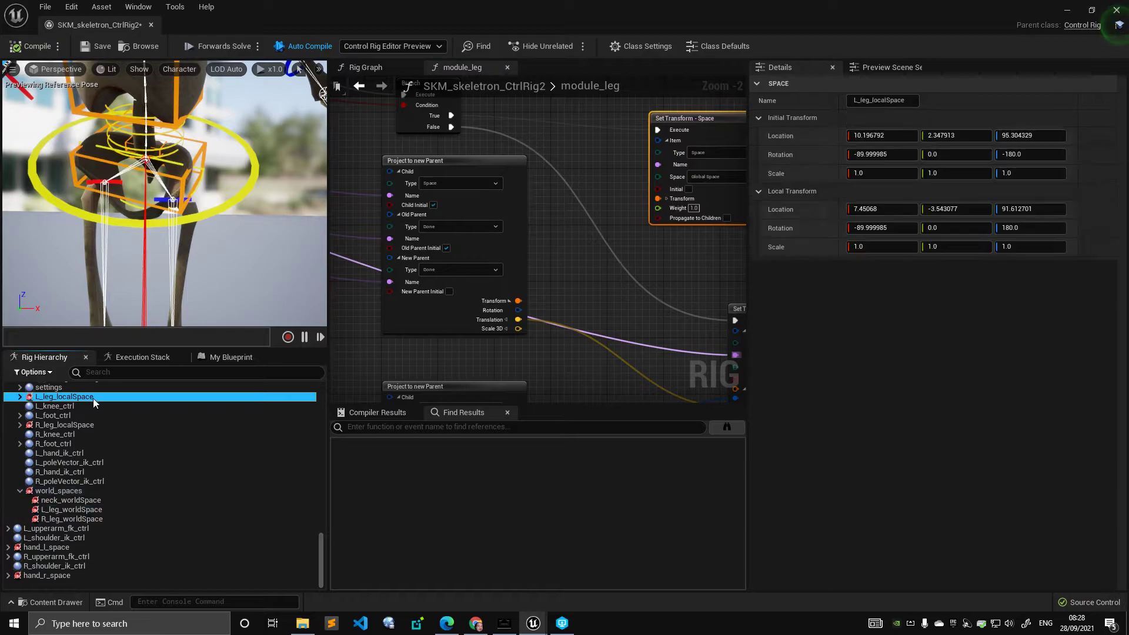
pyautogui.scroll(2, 92, 468)
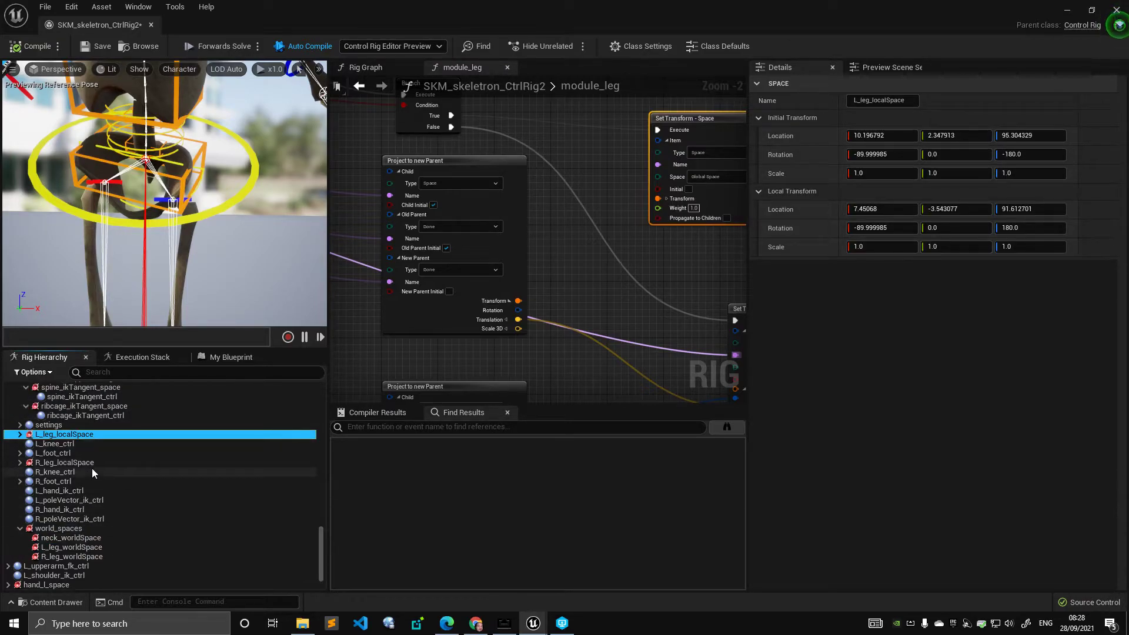
pyautogui.doubleClick(80, 438)
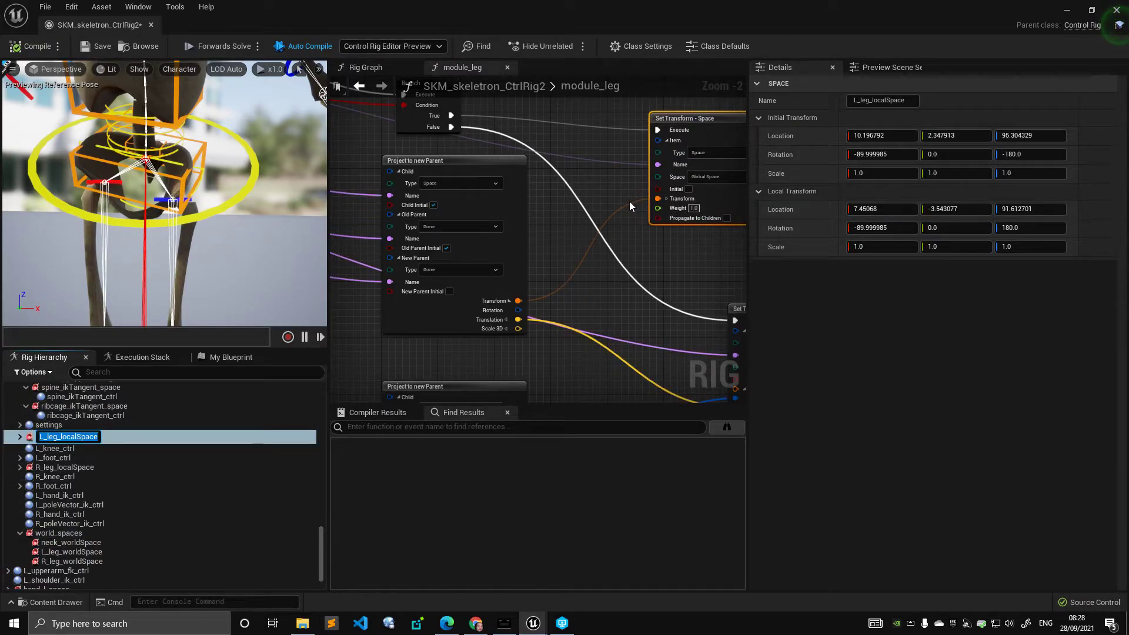
# Move the Branch node down beside the two Project to new Parent nodes so its True and False wires are clear.
pyautogui.moveTo(577, 334); pyautogui.dragTo(554, 227, button='right')
pyautogui.scroll(-2, 554, 226)
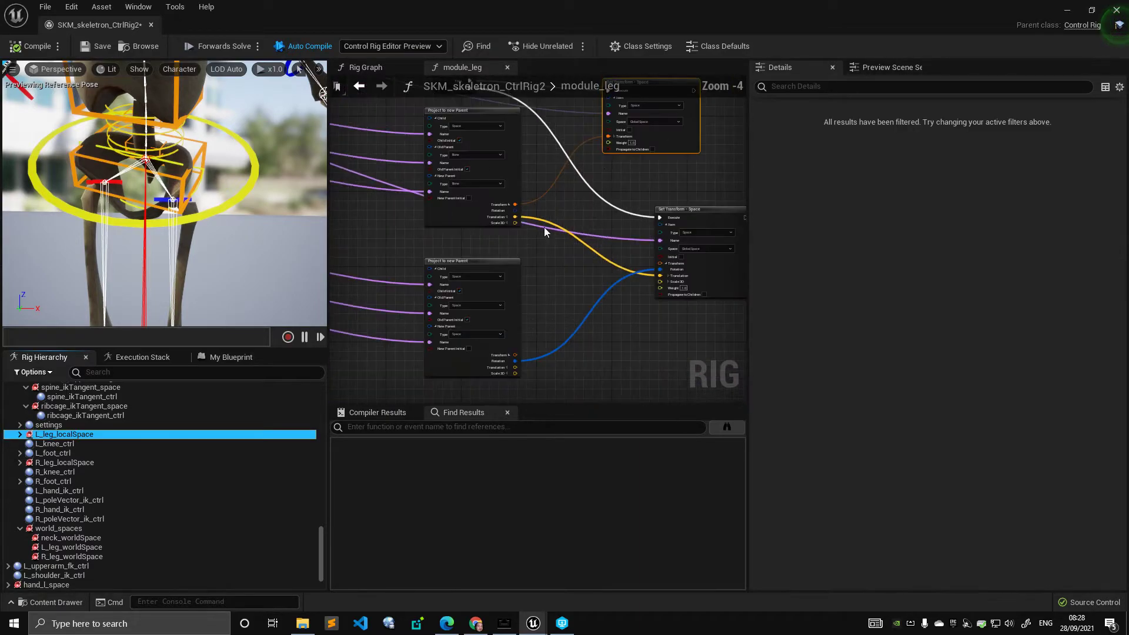
pyautogui.scroll(2, 554, 226)
pyautogui.moveTo(506, 193); pyautogui.dragTo(405, 268, button='right')
pyautogui.scroll(-4, 563, 253)
pyautogui.scroll(5, 469, 285)
pyautogui.scroll(-3, 405, 268)
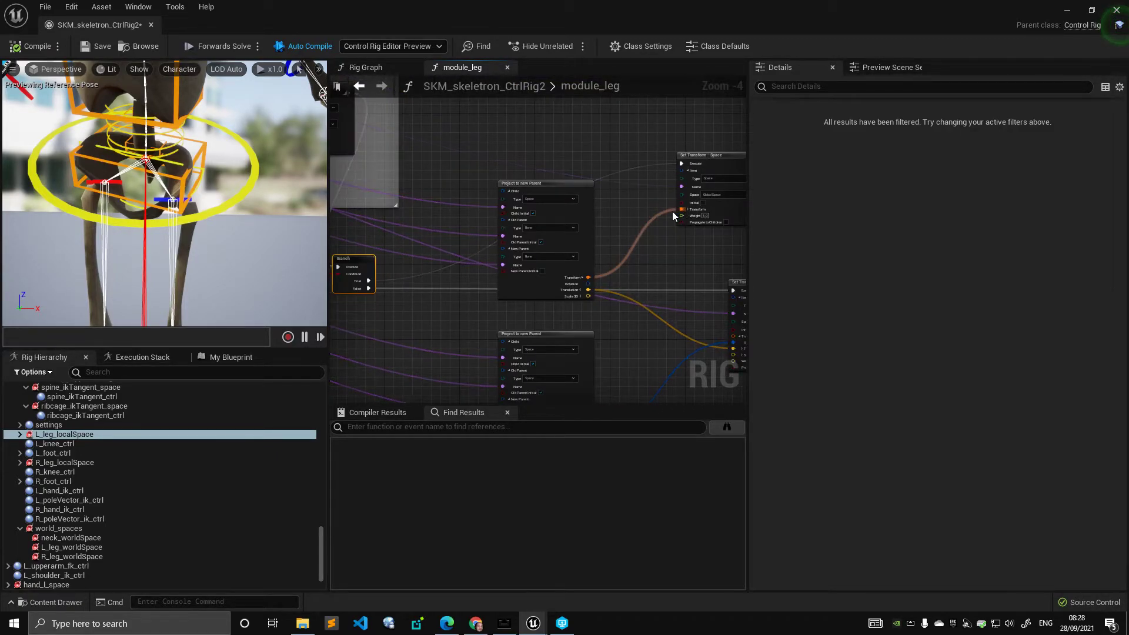
# Follow the Branch outputs and the upper Project to new Parent node's transform and translation wires to the Set Transform nodes.
pyautogui.moveTo(622, 275); pyautogui.dragTo(580, 214, button='right')
pyautogui.click(497, 223)
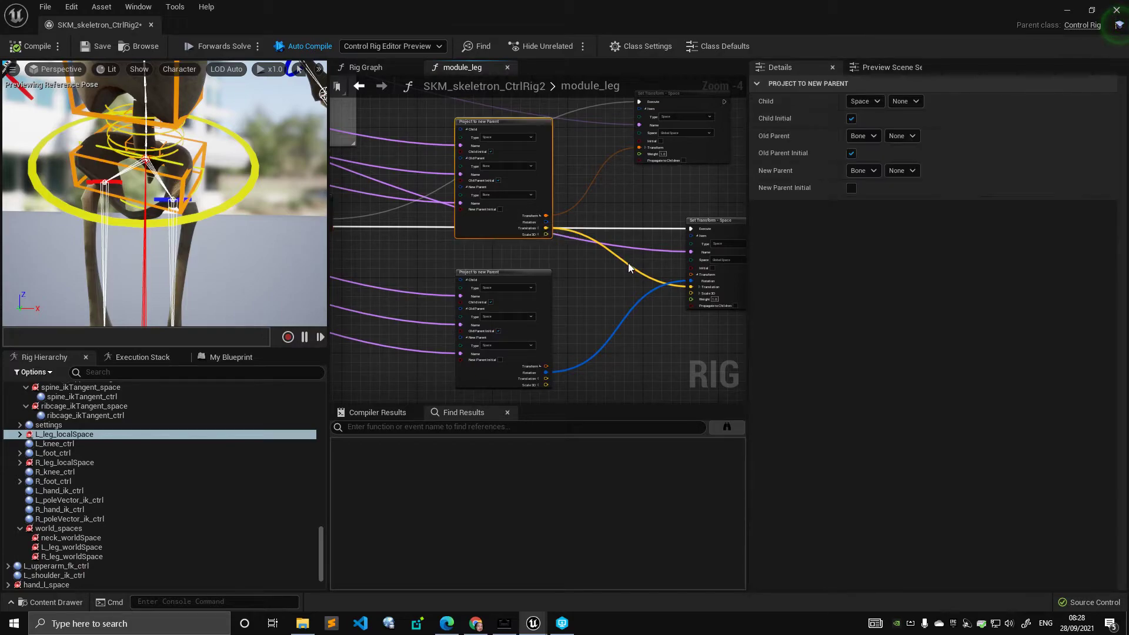
pyautogui.moveTo(626, 263); pyautogui.dragTo(675, 273, button='right')
pyautogui.scroll(-1, 675, 274)
pyautogui.scroll(1, 673, 269)
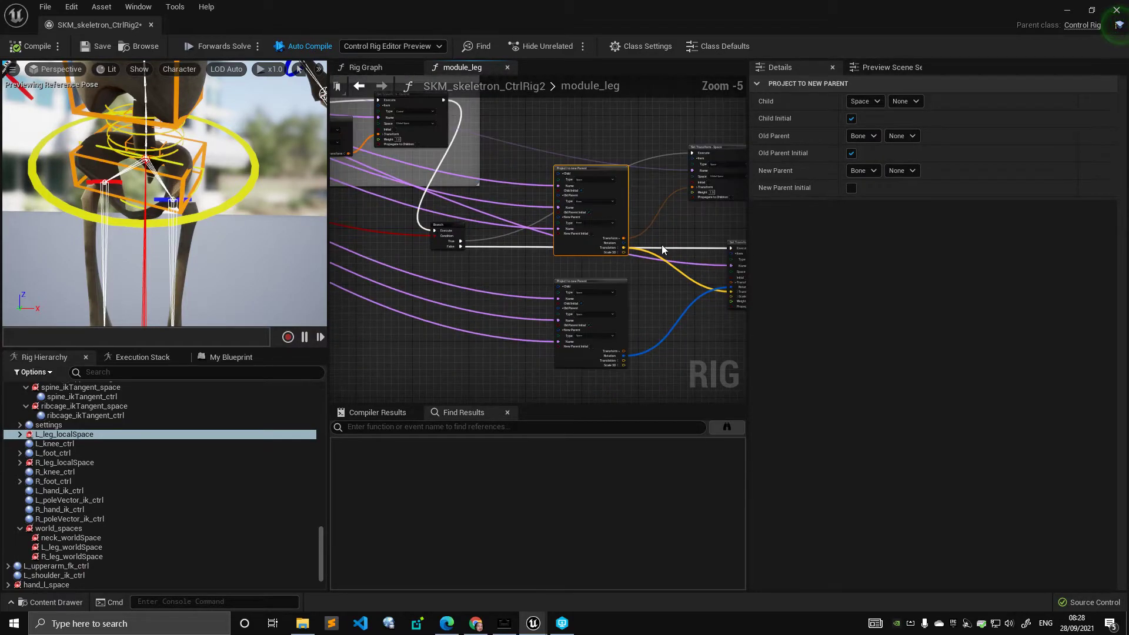
pyautogui.click(411, 224)
pyautogui.moveTo(517, 207); pyautogui.dragTo(472, 216, button='right')
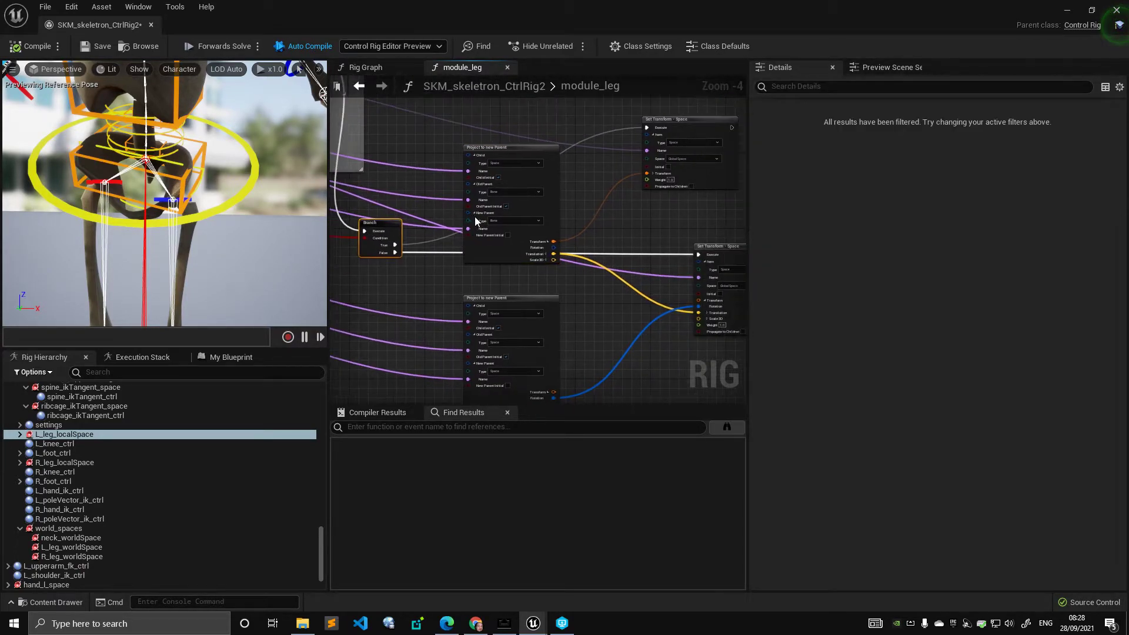
# Move the upper Set Transform - Space node closer to the lower one.
pyautogui.rightClick(638, 177)
pyautogui.click(604, 198)
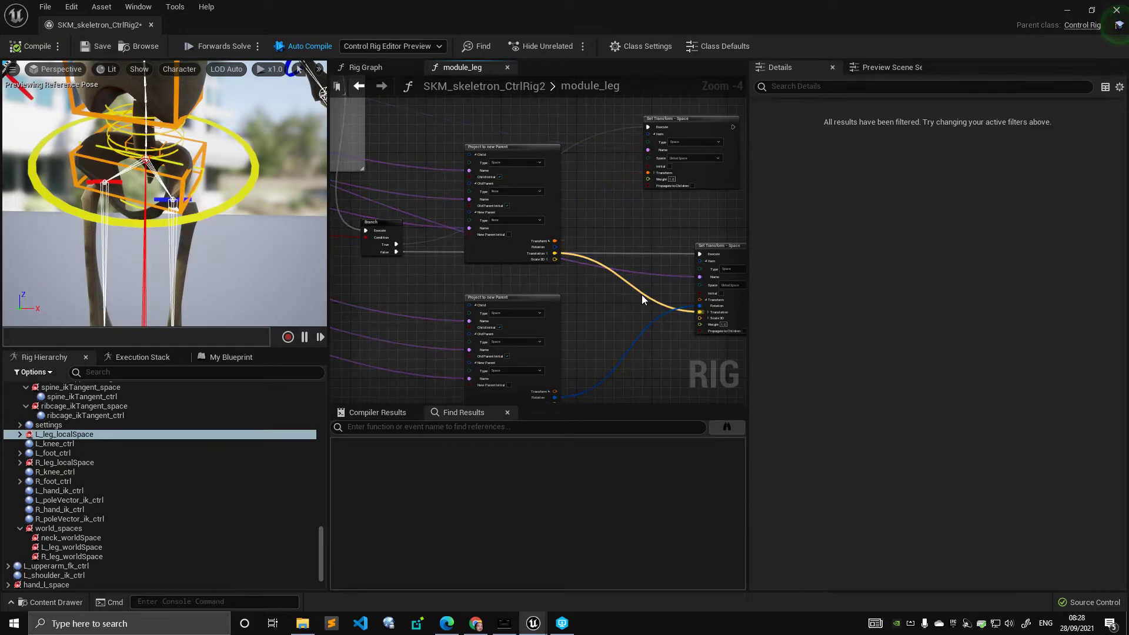
pyautogui.moveTo(705, 184); pyautogui.dragTo(743, 214)
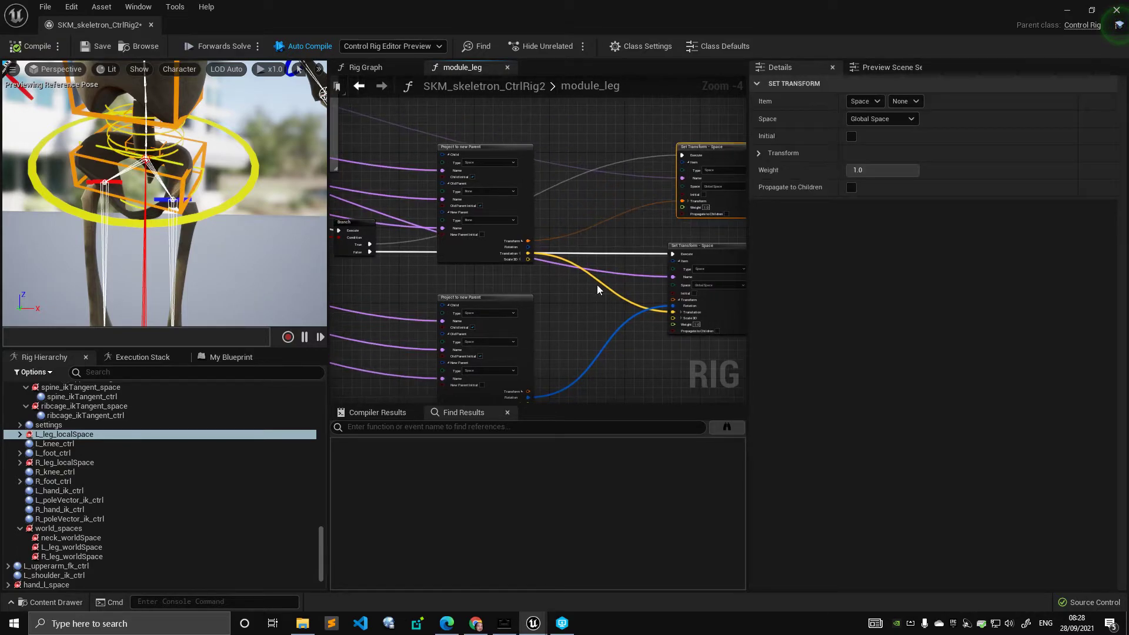
# Examine the lower Project to new Parent node's space inputs and its rotation output.
pyautogui.moveTo(597, 284); pyautogui.dragTo(537, 274, button='right')
pyautogui.moveTo(544, 336); pyautogui.dragTo(580, 295, button='right')
pyautogui.moveTo(510, 300); pyautogui.dragTo(566, 252, button='right')
pyautogui.scroll(2, 565, 253)
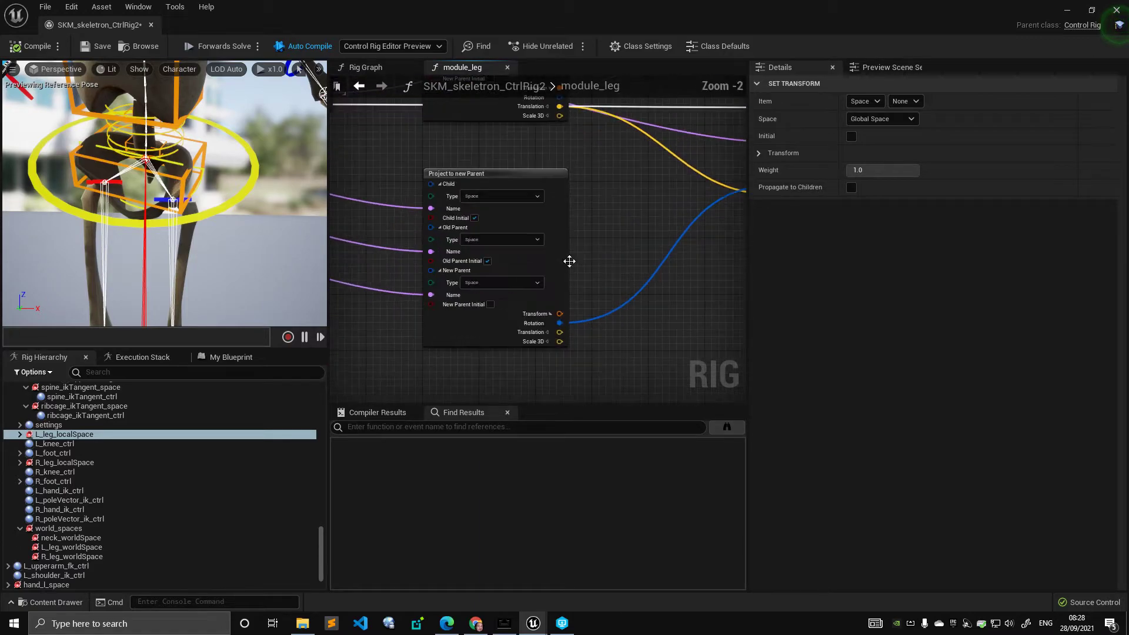
# Move the module_leg entry node beside the lower Project to new Parent node so its space wires are short and clear.
pyautogui.scroll(-5, 496, 327)
pyautogui.moveTo(353, 304); pyautogui.dragTo(507, 303, button='right')
pyautogui.scroll(-1, 507, 303)
pyautogui.moveTo(347, 274); pyautogui.dragTo(557, 273, button='right')
pyautogui.scroll(-1, 557, 273)
pyautogui.moveTo(381, 164); pyautogui.dragTo(504, 246, button='right')
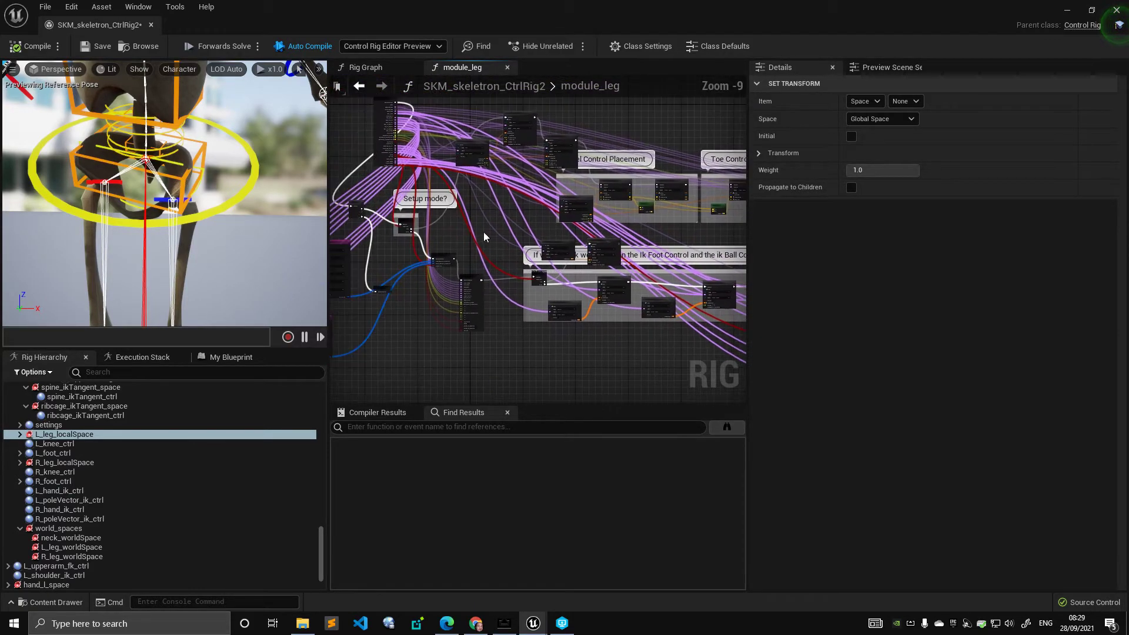
pyautogui.moveTo(385, 160); pyautogui.dragTo(707, 374)
pyautogui.moveTo(706, 372); pyautogui.dragTo(474, 261, button='right')
pyautogui.scroll(2, 475, 260)
pyautogui.scroll(1, 471, 262)
pyautogui.moveTo(467, 264); pyautogui.dragTo(653, 304)
pyautogui.moveTo(652, 304); pyautogui.dragTo(461, 276, button='right')
pyautogui.scroll(6, 473, 273)
pyautogui.moveTo(418, 275); pyautogui.dragTo(407, 257)
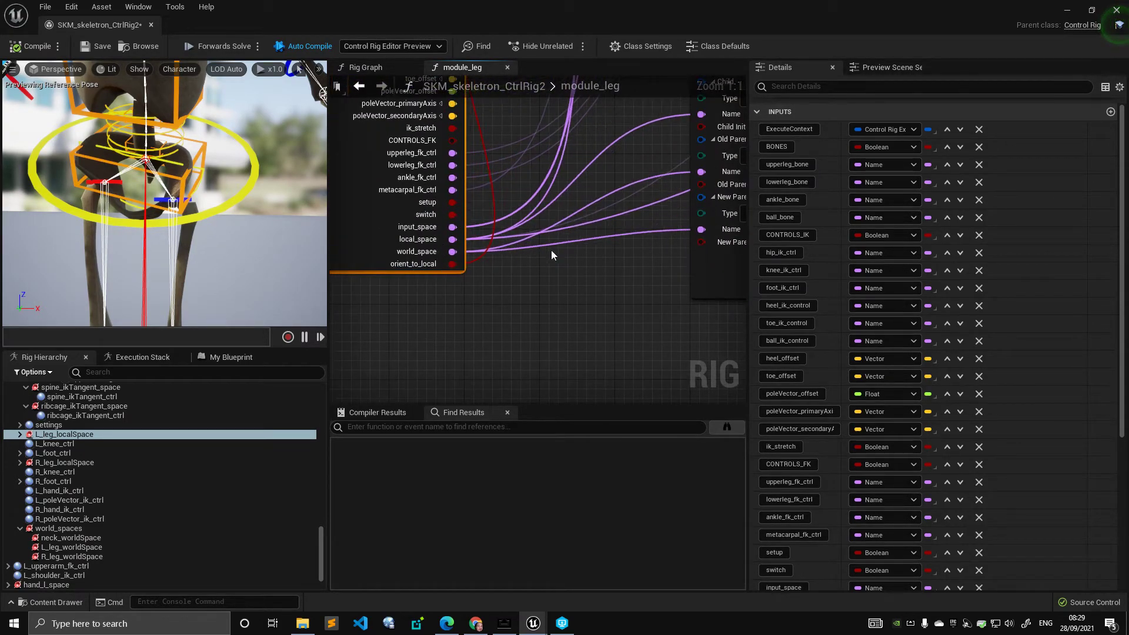
# Trace the space input wires through the lower Project to new Parent node to the Rotation of the lower Set Transform - Space node.
pyautogui.moveTo(572, 241); pyautogui.dragTo(526, 301, button='right')
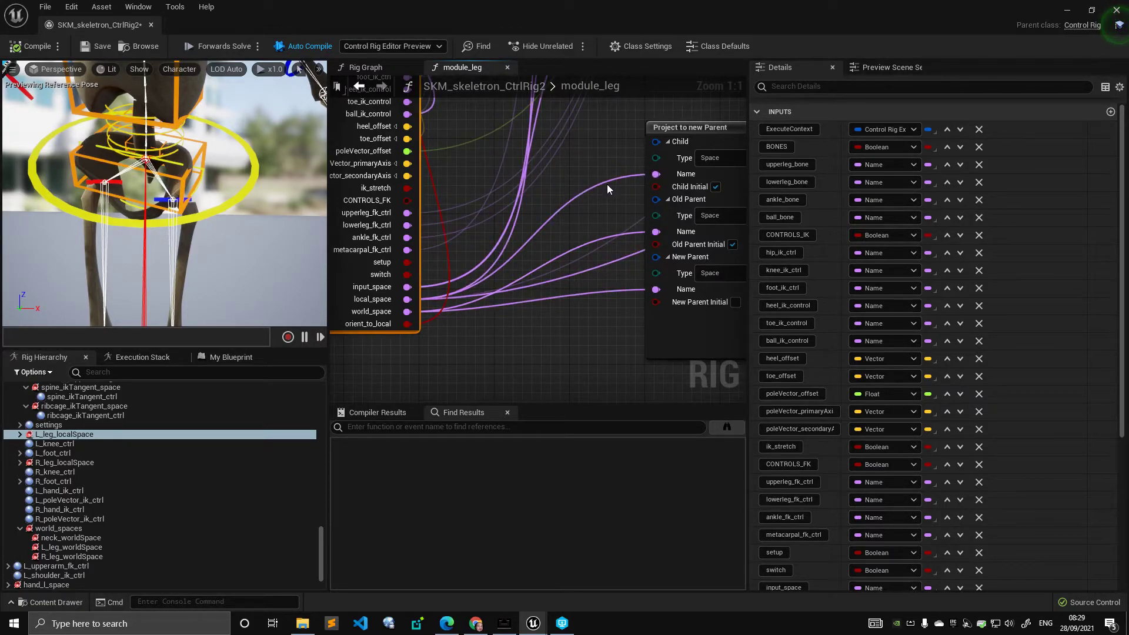
pyautogui.moveTo(659, 209); pyautogui.dragTo(415, 224, button='right')
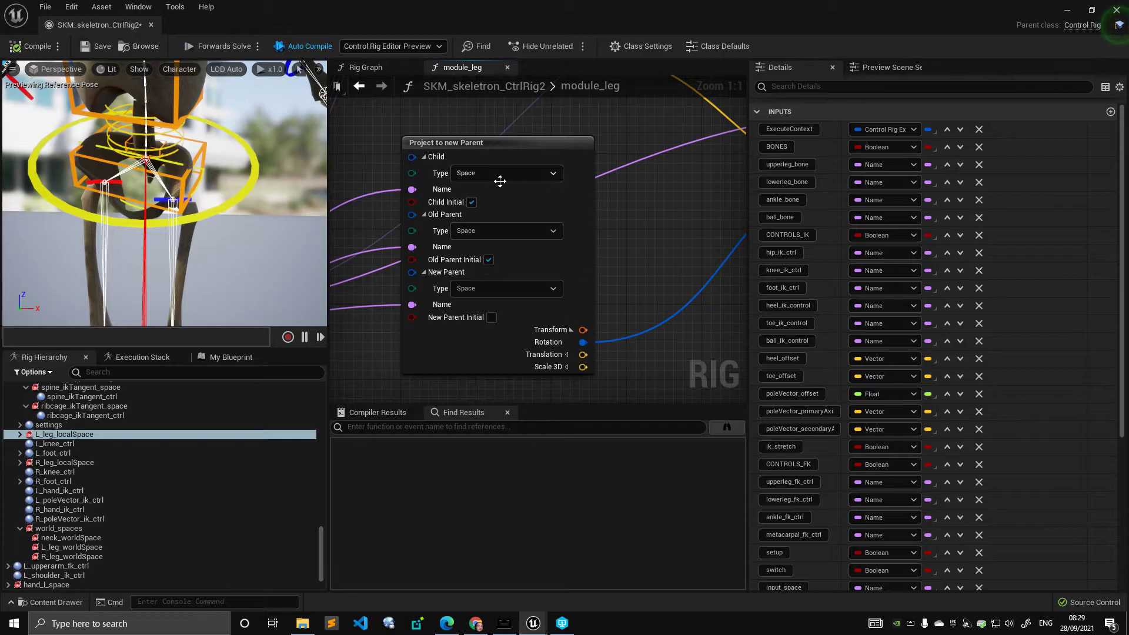
pyautogui.scroll(-3, 485, 283)
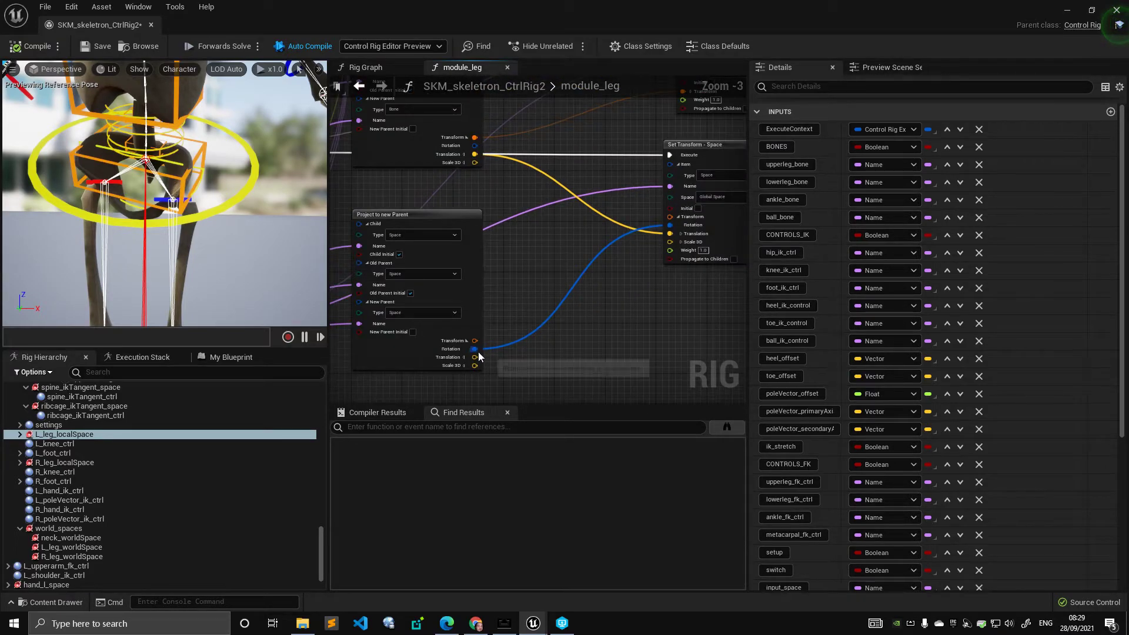
pyautogui.moveTo(634, 231); pyautogui.dragTo(583, 280, button='right')
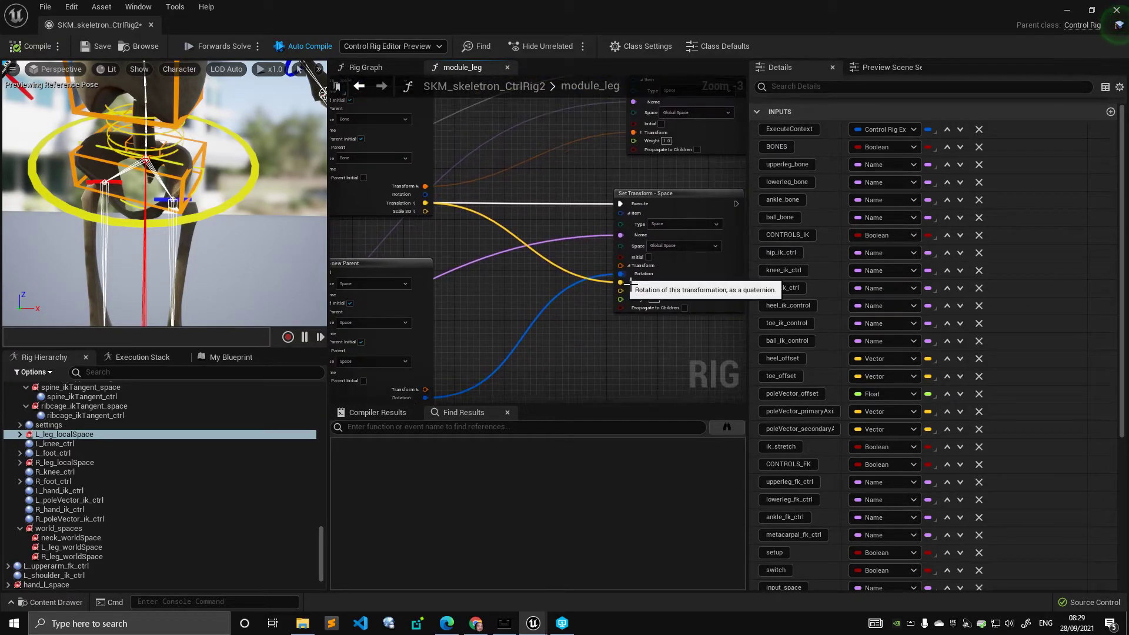
pyautogui.click(641, 204)
pyautogui.moveTo(464, 258); pyautogui.dragTo(679, 178, button='right')
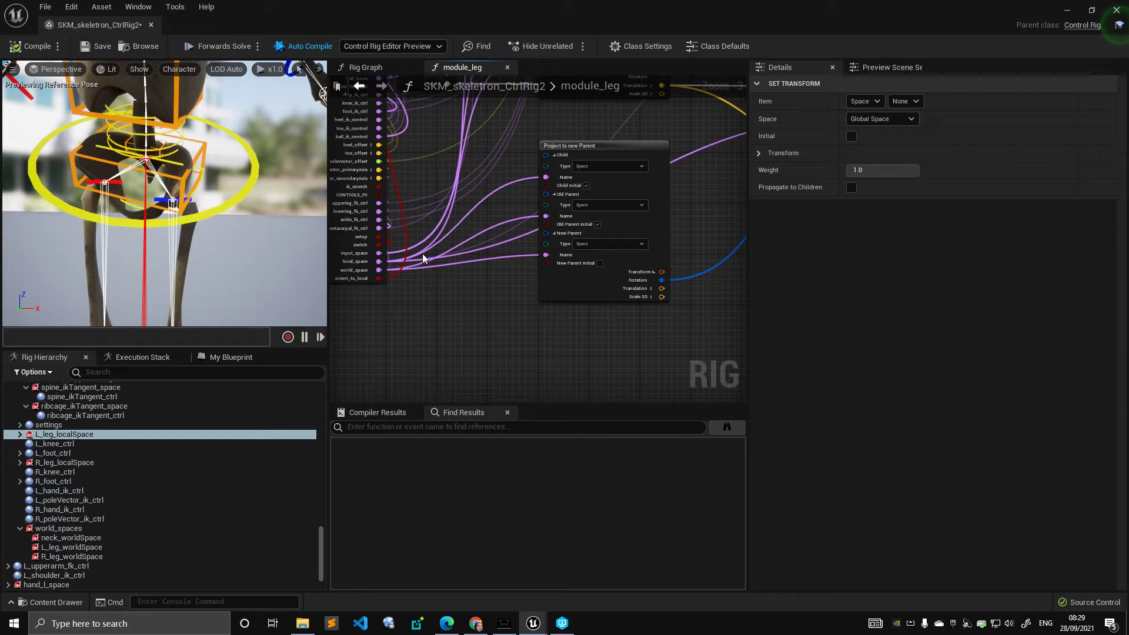
# Select L_leg_localSpace in the rig hierarchy, and compare it with M_global_offset_ctrl at the skeleton's feet.
pyautogui.click(86, 453)
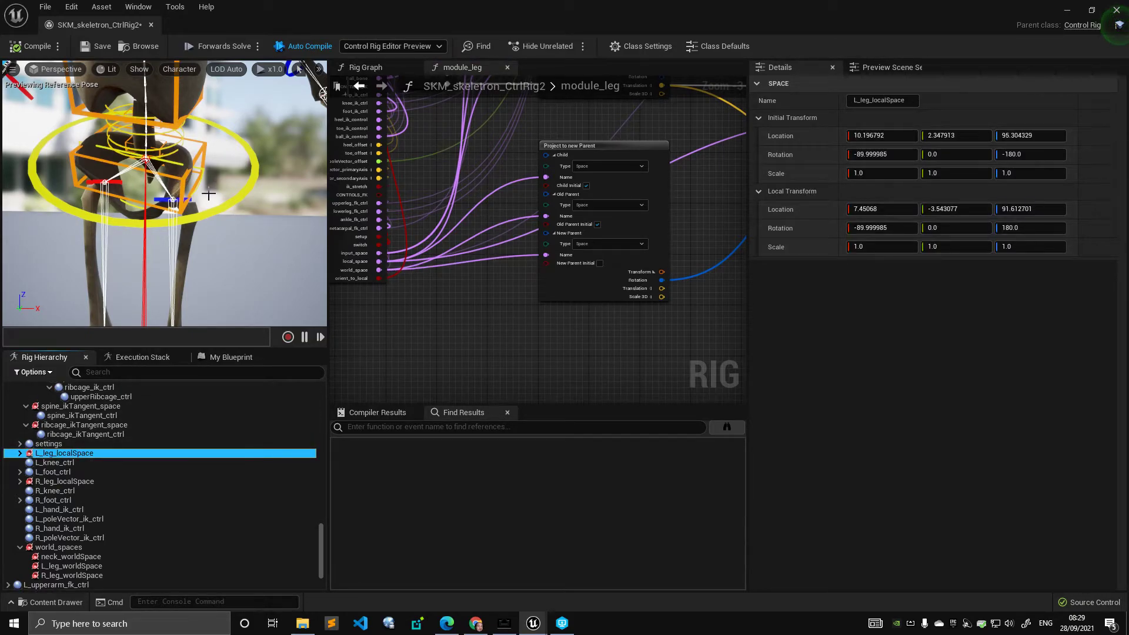
pyautogui.scroll(-8, 175, 239)
pyautogui.moveTo(175, 238); pyautogui.dragTo(181, 232, button='middle')
pyautogui.scroll(4, 182, 232)
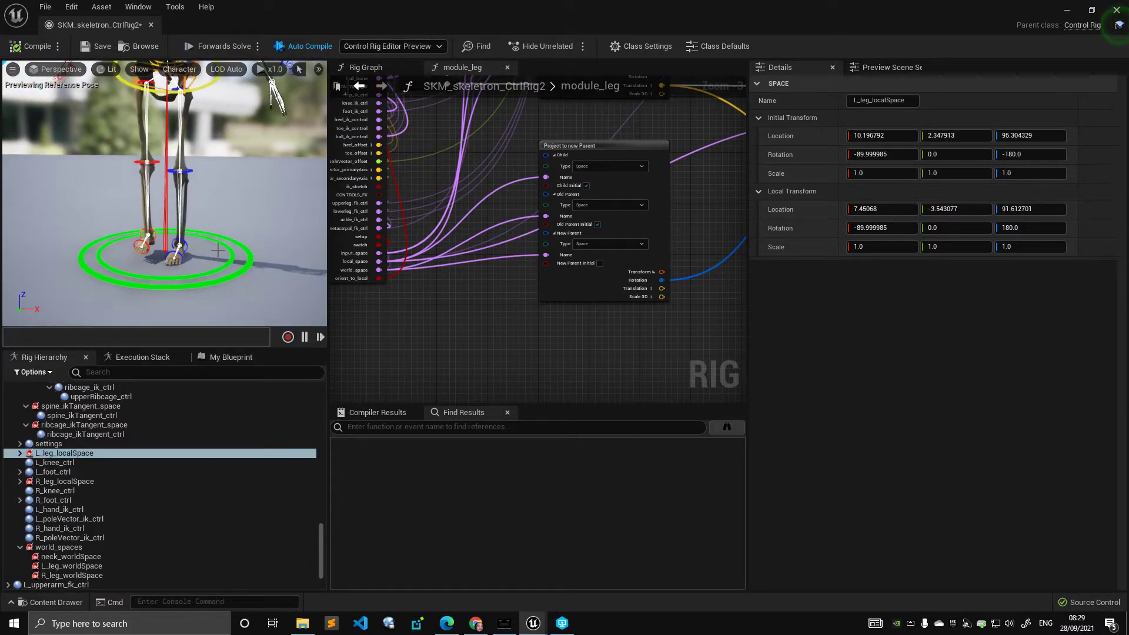
pyautogui.click(218, 243)
pyautogui.scroll(5, 200, 158)
pyautogui.scroll(-5, 200, 157)
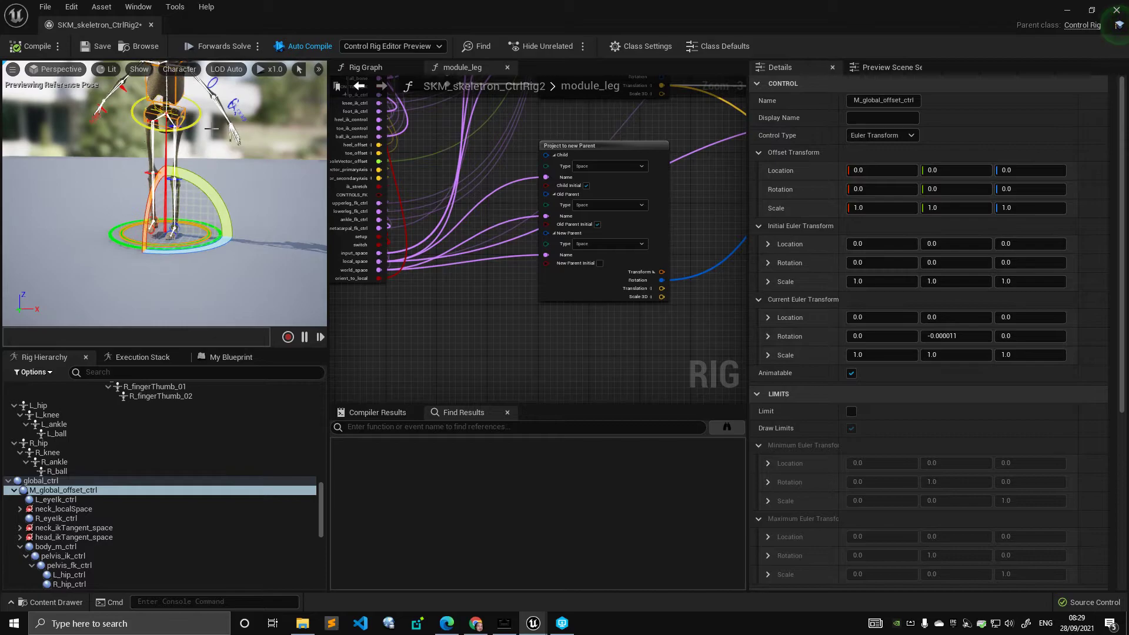
# Try rotating body_m_ctrl at the skeleton's pelvis and undo the rotation.
pyautogui.click(210, 128)
pyautogui.hotkey('ctrl', 'g')
pyautogui.moveTo(228, 112)
pyautogui.mouseDown()
pyautogui.moveTo(222, 91)
pyautogui.moveTo(224, 123)
pyautogui.mouseUp()
pyautogui.hotkey('ctrl', 'z')
# Expand the settings control in the rig hierarchy and enable Current Bool for L_leg_space.
pyautogui.scroll(-6, 101, 517)
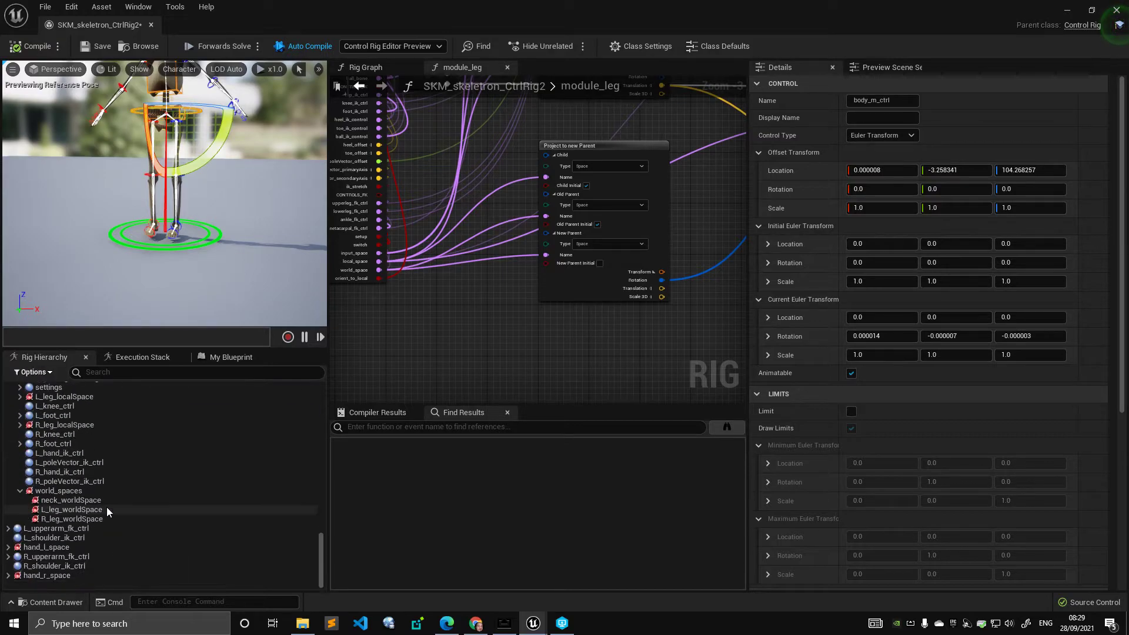
pyautogui.scroll(3, 98, 479)
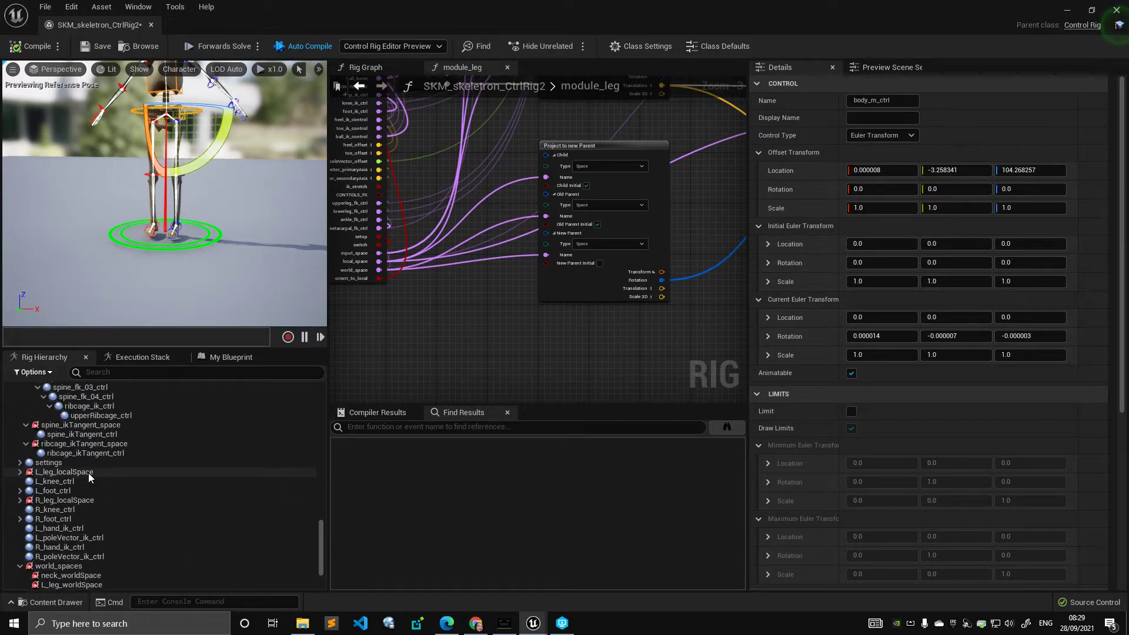
pyautogui.scroll(6, 88, 483)
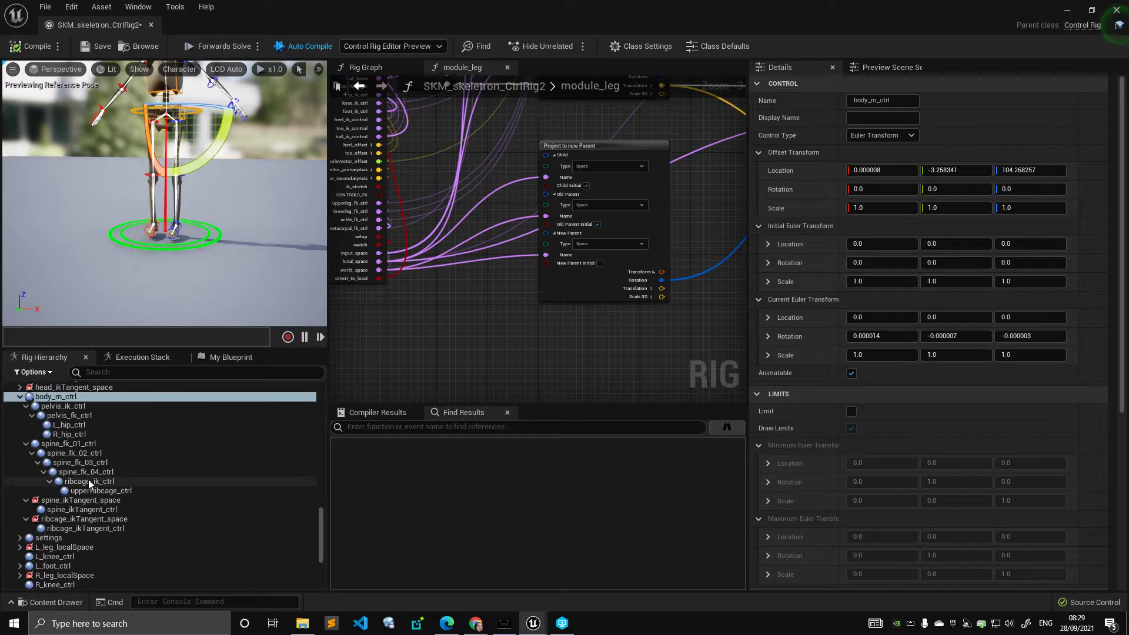
pyautogui.scroll(-6, 95, 465)
pyautogui.doubleClick(82, 481)
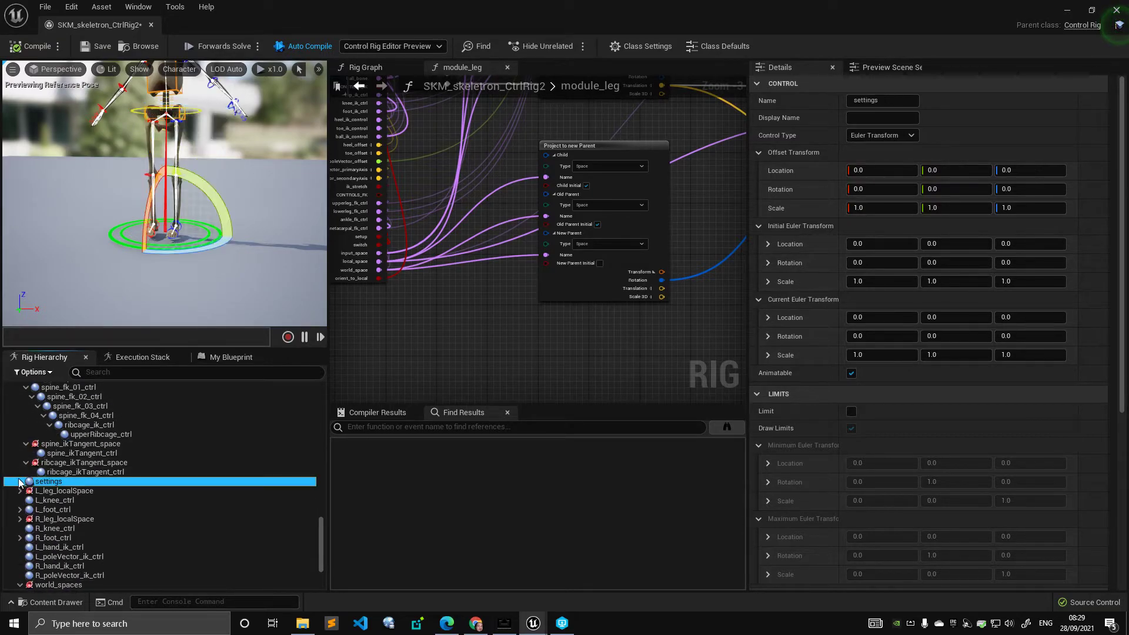
pyautogui.scroll(-2, 75, 500)
pyautogui.click(86, 517)
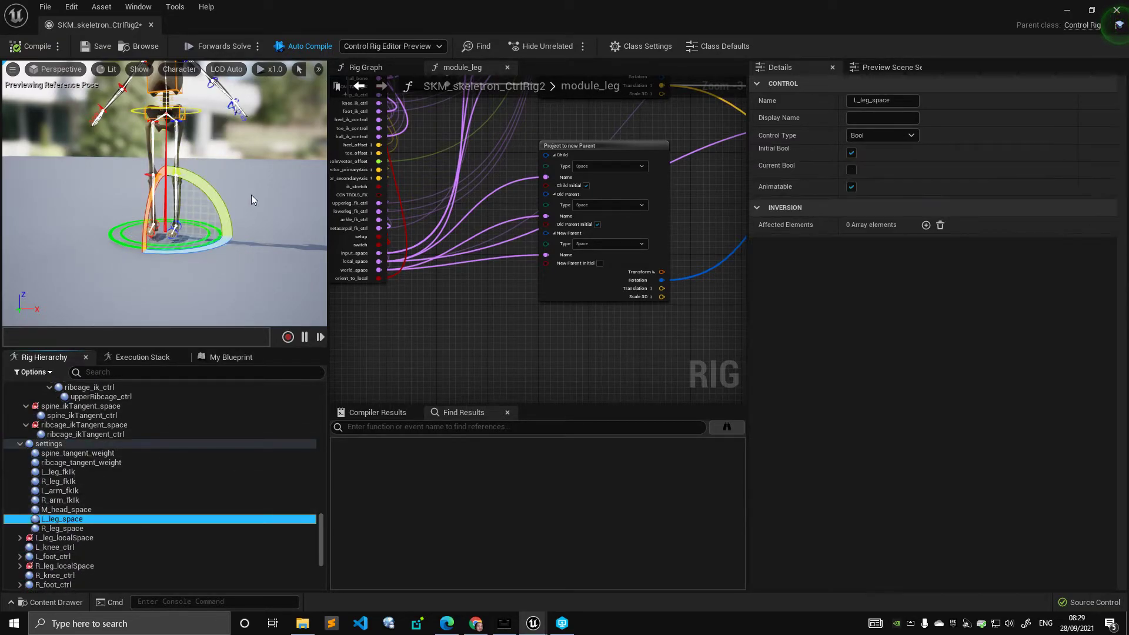
pyautogui.click(851, 170)
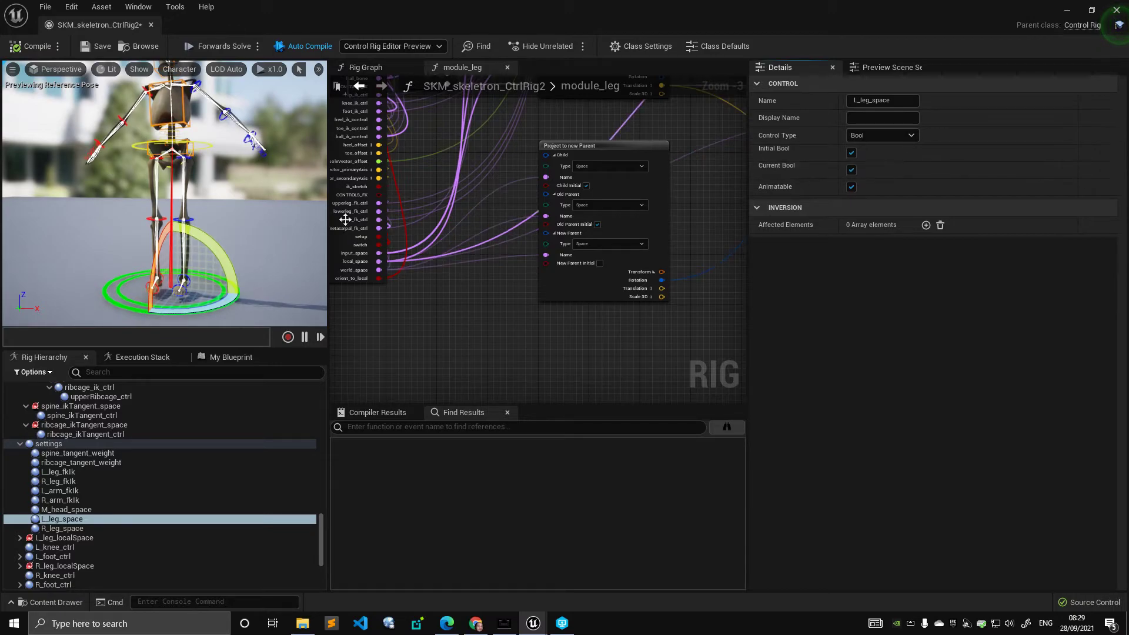
# Tilt body_m_ctrl sideways by about 46.6° to test the left leg's space.
pyautogui.scroll(3, 230, 171)
pyautogui.click(204, 177)
pyautogui.scroll(2, 213, 186)
pyautogui.moveTo(201, 145); pyautogui.dragTo(176, 108)
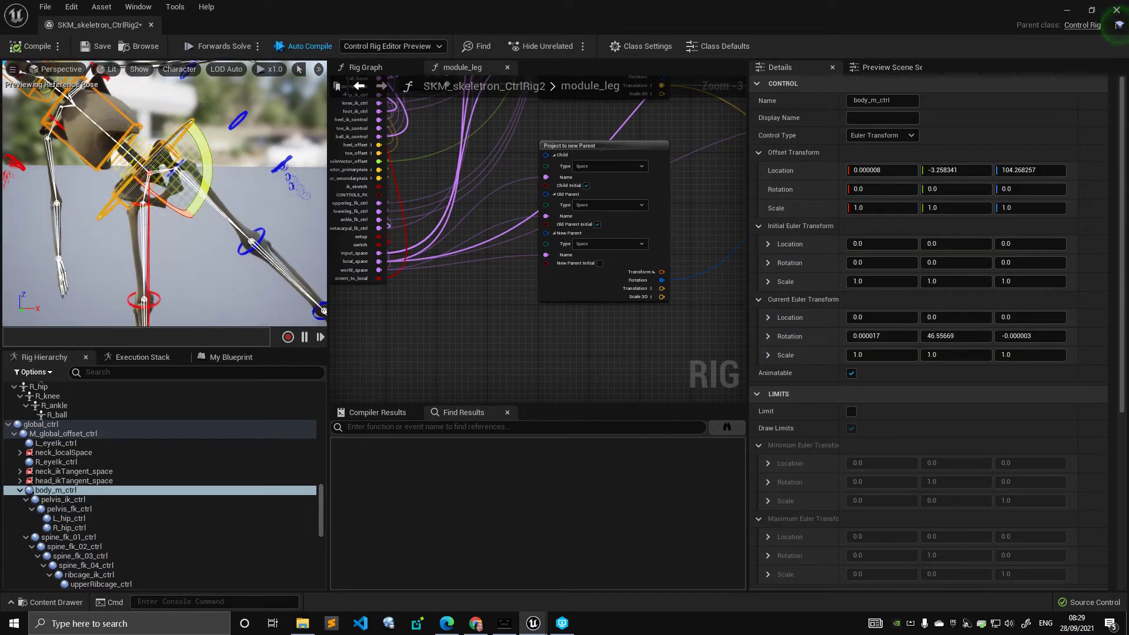
# Compare how both legs follow the tilted body, and adjust the sideways rotation of body_m_ctrl to about 37.5°.
pyautogui.moveTo(150, 161); pyautogui.dragTo(151, 111, button='middle')
pyautogui.scroll(-3, 150, 162)
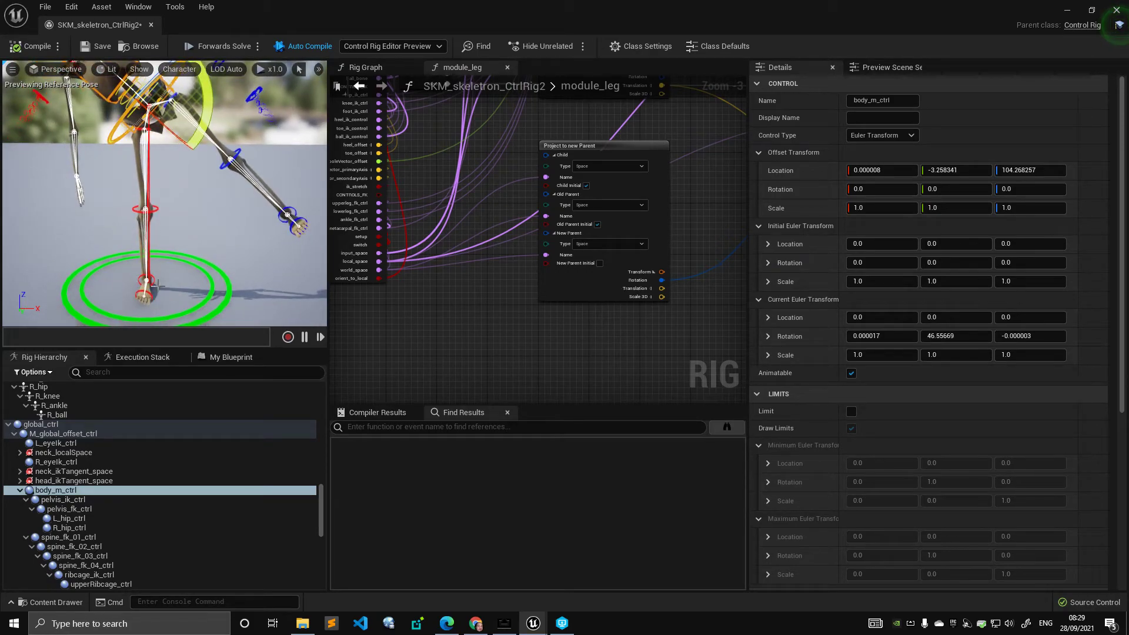
pyautogui.moveTo(184, 179); pyautogui.dragTo(161, 251, button='middle')
pyautogui.scroll(4, 185, 178)
pyautogui.scroll(-5, 155, 179)
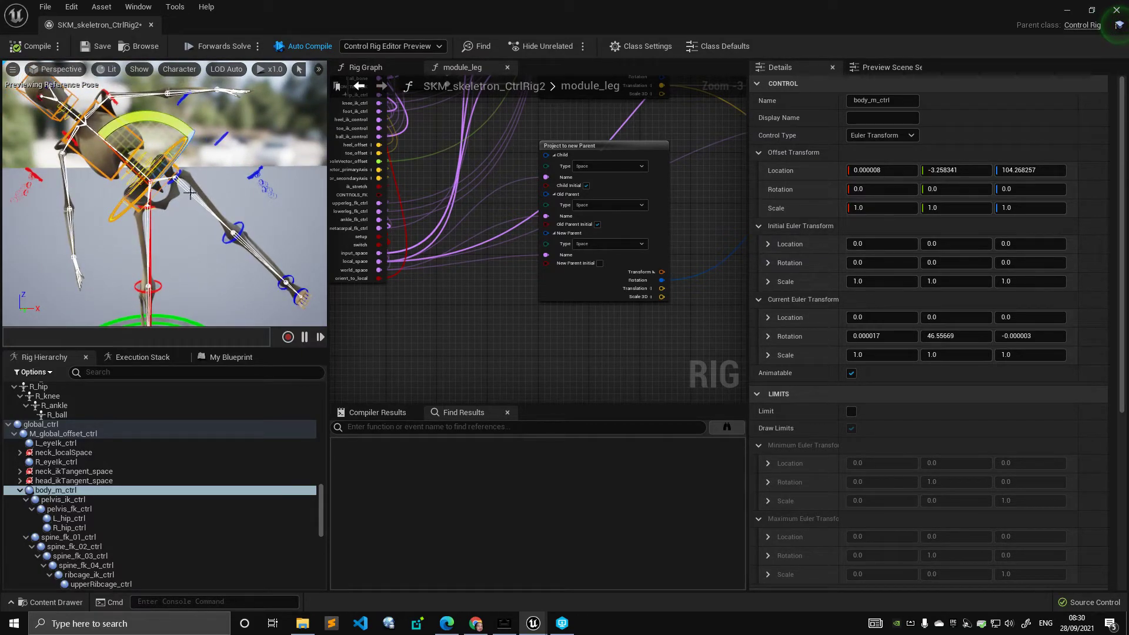
pyautogui.moveTo(183, 164); pyautogui.dragTo(207, 161, button='middle')
pyautogui.moveTo(130, 127)
pyautogui.mouseDown()
pyautogui.moveTo(114, 147)
pyautogui.moveTo(145, 117)
pyautogui.moveTo(179, 113)
pyautogui.moveTo(154, 115)
pyautogui.moveTo(115, 144)
pyautogui.moveTo(147, 116)
pyautogui.moveTo(181, 113)
pyautogui.moveTo(125, 132)
pyautogui.moveTo(156, 113)
pyautogui.moveTo(199, 119)
pyautogui.moveTo(132, 125)
pyautogui.mouseUp()
# Move the module_leg entry node back to the start of the graph and compile the control rig.
pyautogui.moveTo(435, 290); pyautogui.dragTo(511, 311, button='right')
pyautogui.scroll(-6, 511, 312)
pyautogui.scroll(-3, 511, 311)
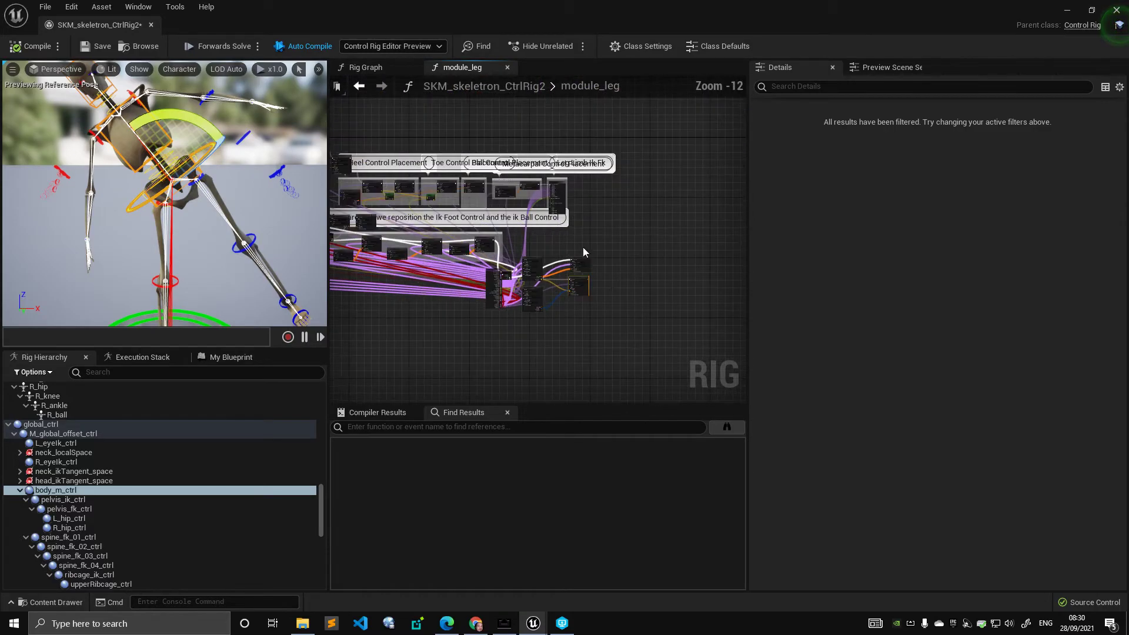
pyautogui.moveTo(580, 255); pyautogui.dragTo(650, 254, button='right')
pyautogui.scroll(3, 650, 254)
pyautogui.moveTo(606, 289); pyautogui.dragTo(467, 169)
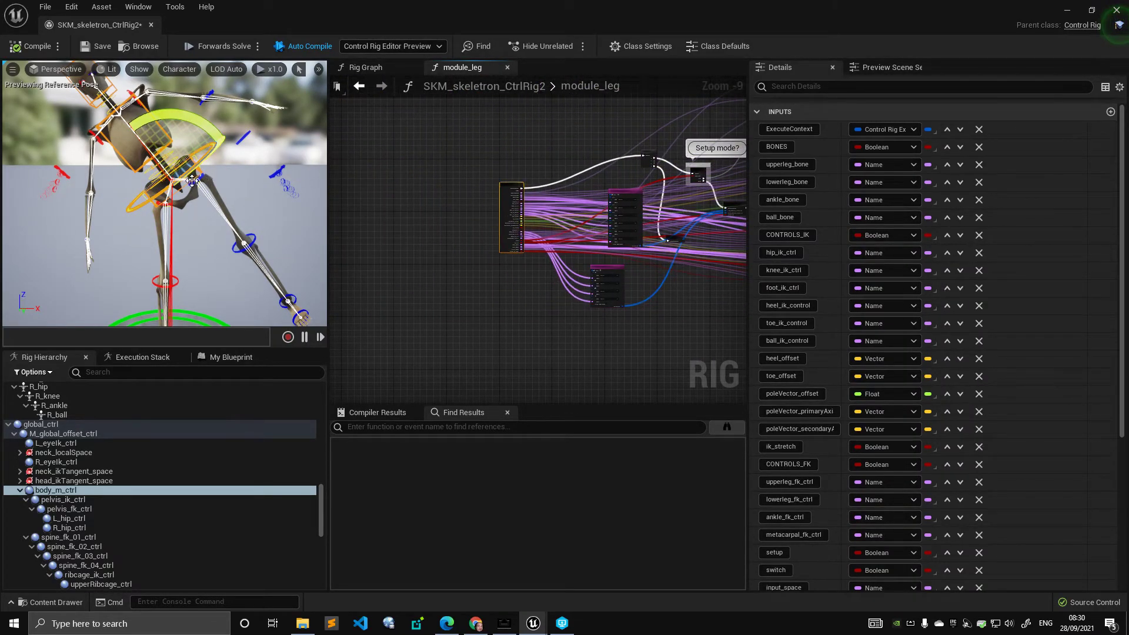
pyautogui.click(237, 176)
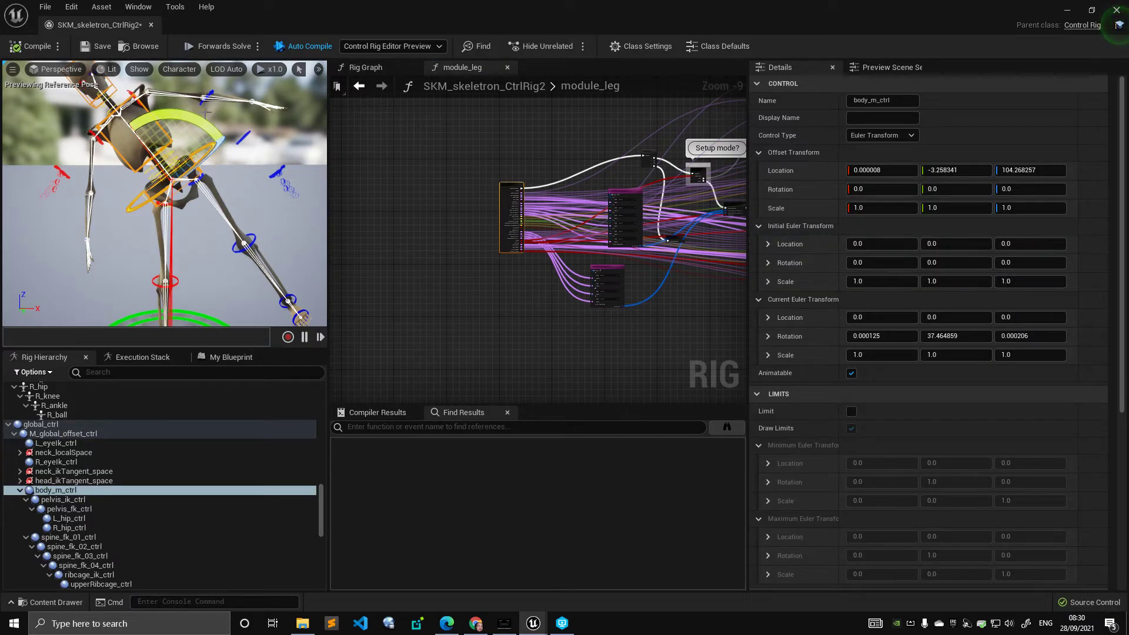
pyautogui.click(34, 47)
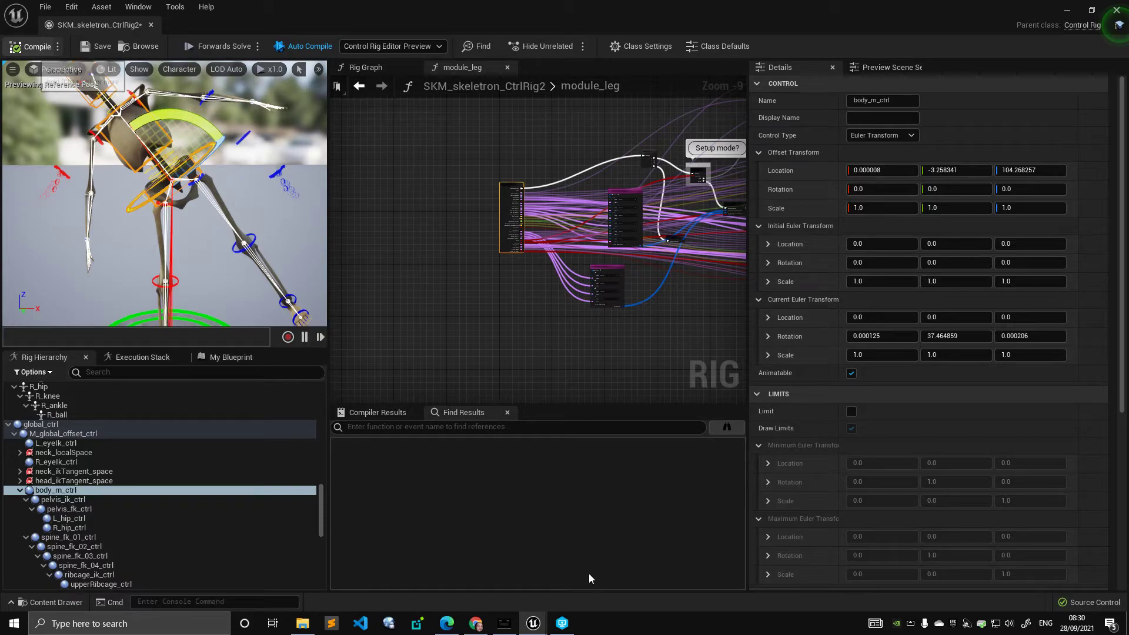
# Switch to AirServer to view the hand-drawn FK control space sketch, and return to the Control Rig editor.
pyautogui.click(504, 622)
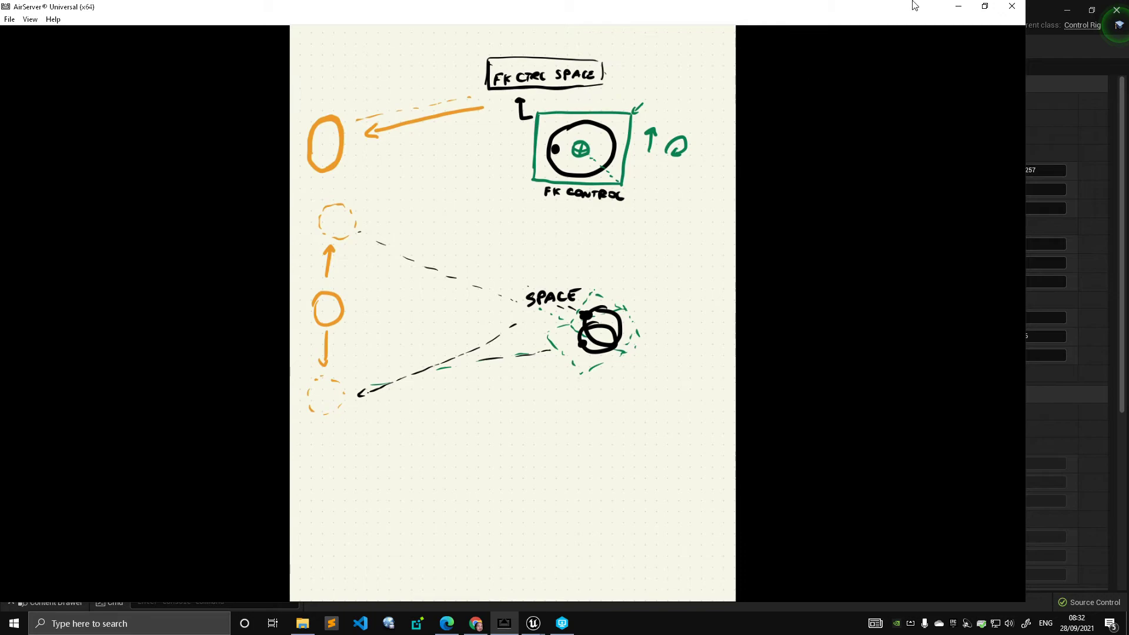
pyautogui.click(1037, 4)
pyautogui.click(576, 441)
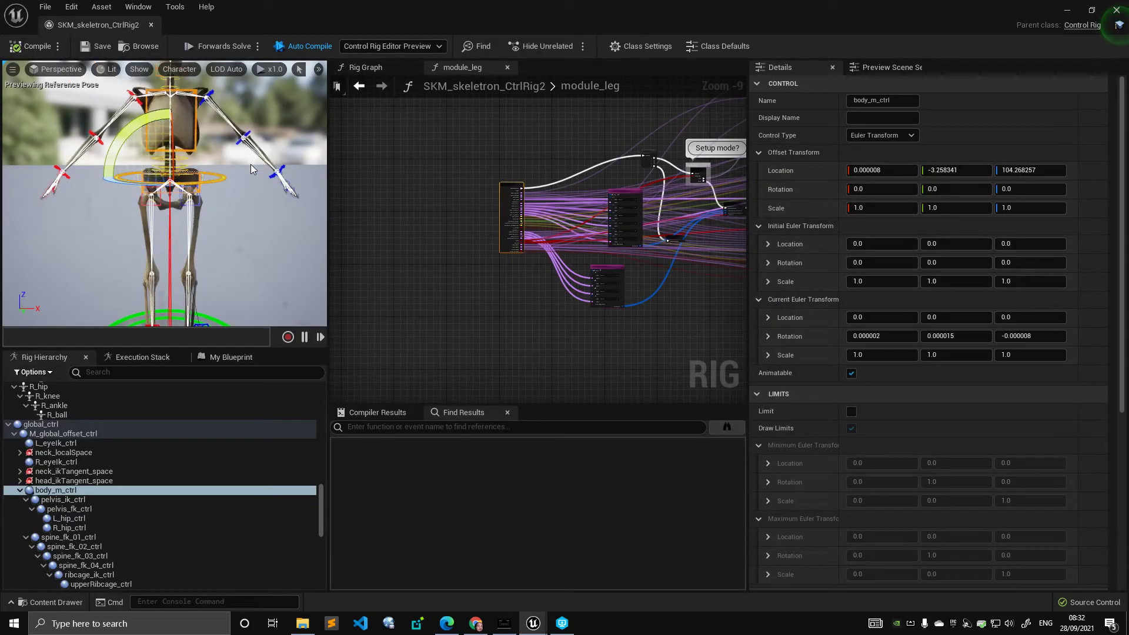
# Select L_eyeIk_ctrl in front of the skeleton's head, followed by L_eyeFk_ctrl on the left eye, to compare them in the hierarchy.
pyautogui.click(242, 209)
pyautogui.moveTo(243, 209); pyautogui.dragTo(64, 221, button='right')
pyautogui.click(63, 222)
pyautogui.click(66, 222)
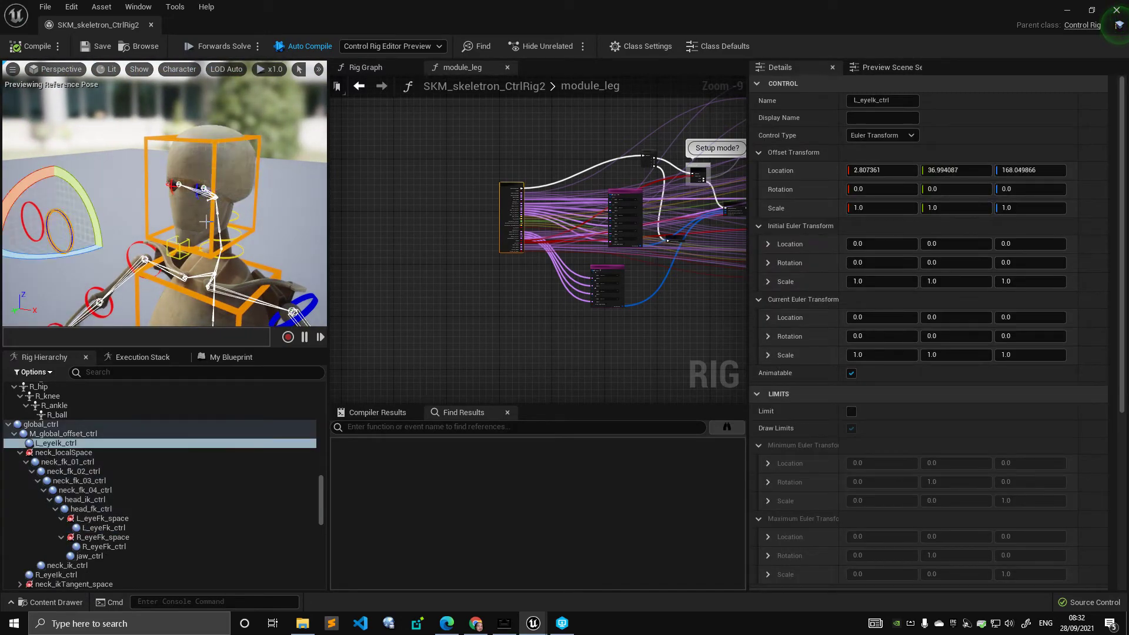
pyautogui.click(204, 196)
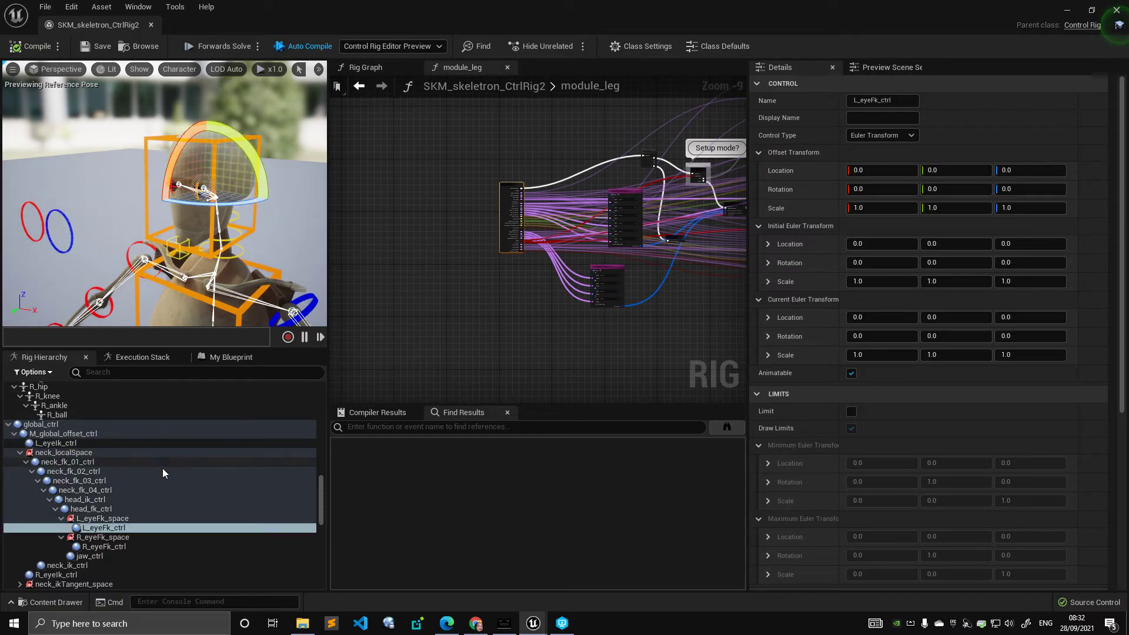
# Select L_eyeFk_space and R_eyeFk_space together and collapse both in the rig hierarchy.
pyautogui.click(146, 518)
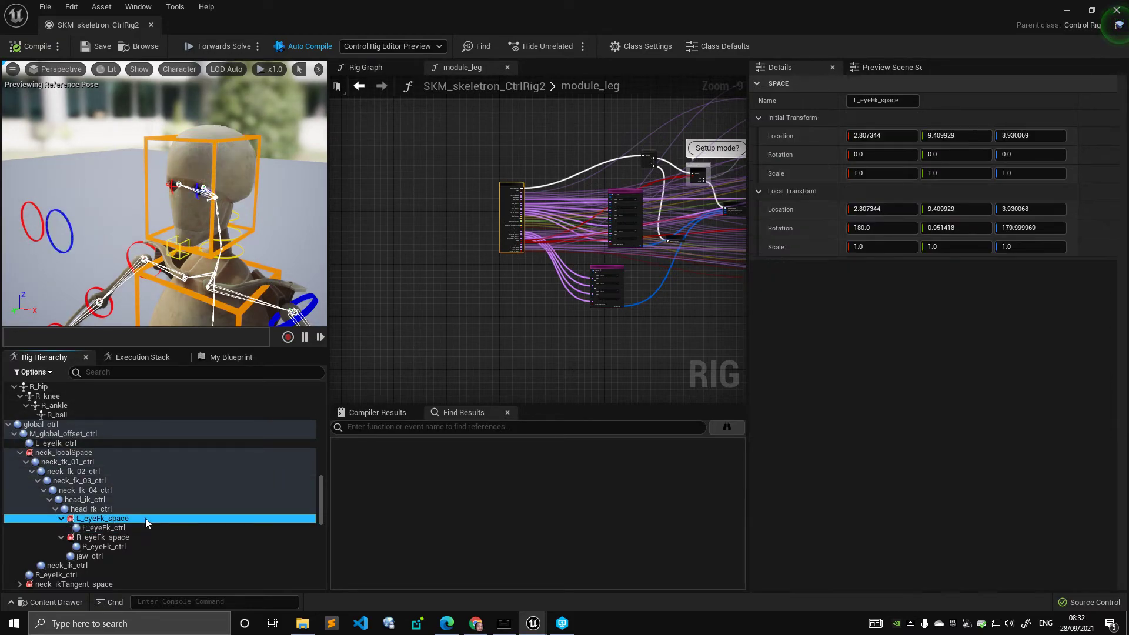
pyautogui.keyDown('ctrl'); pyautogui.click(117, 537); pyautogui.keyUp('ctrl')
pyautogui.click(61, 536)
pyautogui.click(61, 518)
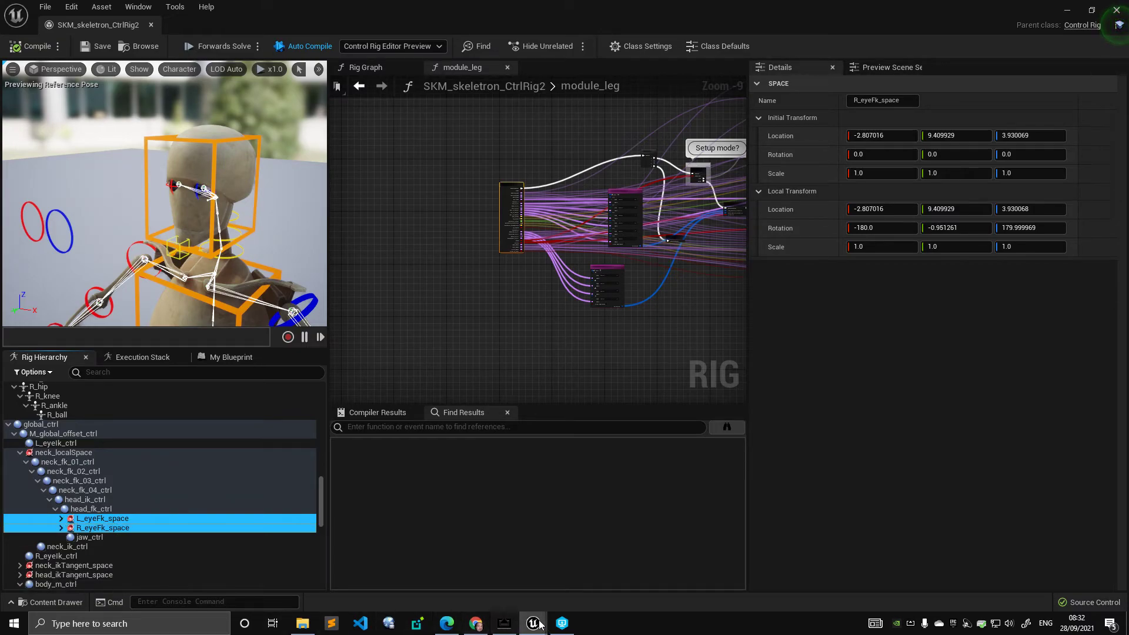
# Glance at the AirServer sketch again and minimise its window.
pyautogui.click(504, 623)
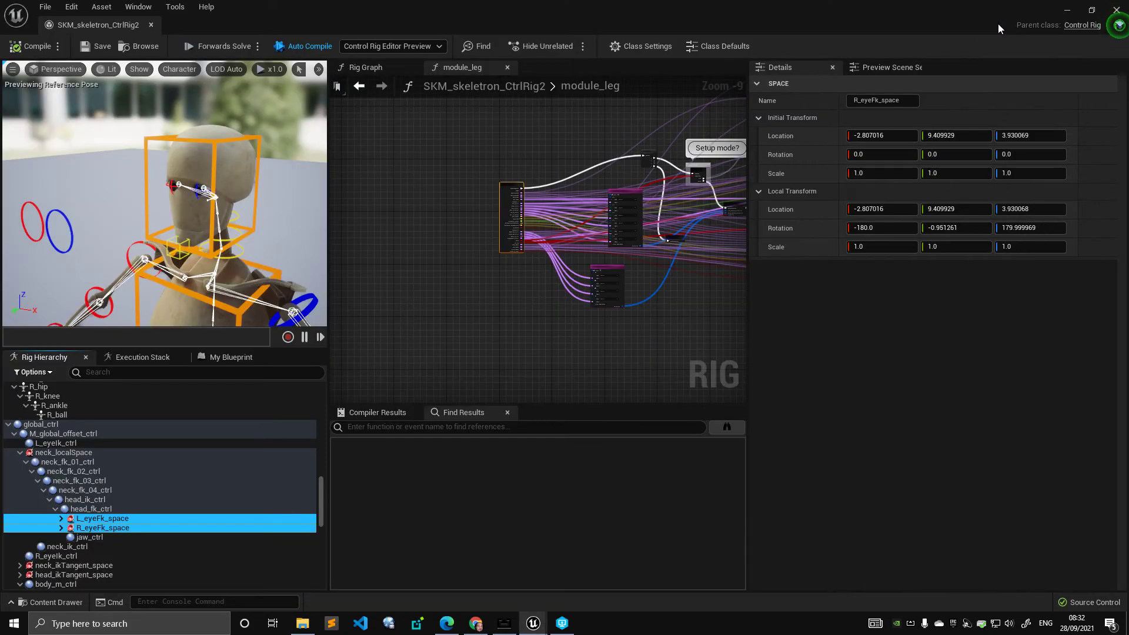
pyautogui.click(958, 7)
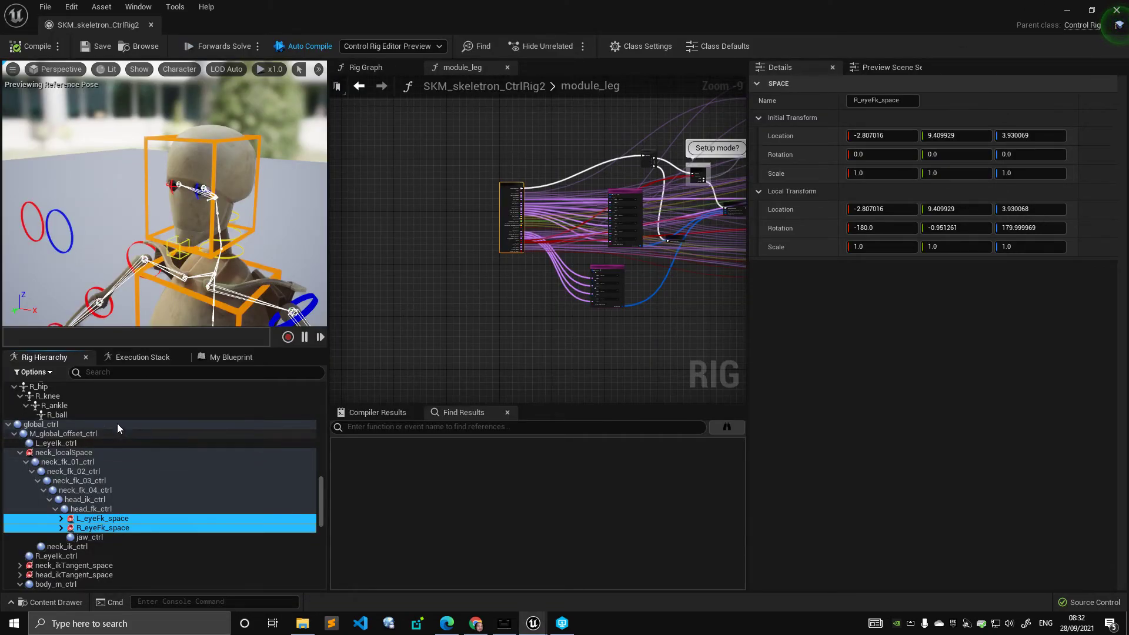
# Frame head_ik_ctrl in the viewport, try manipulating the head area's control, and undo the change.
pyautogui.click(110, 500)
pyautogui.press('f')
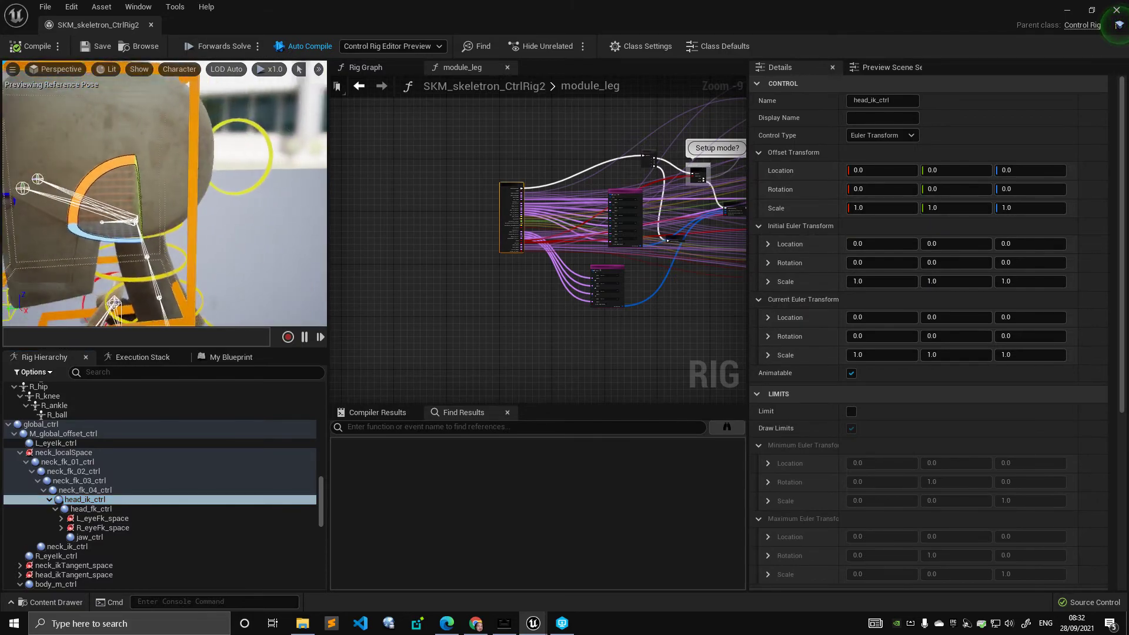
pyautogui.click(226, 183)
pyautogui.keyDown('alt'); pyautogui.moveTo(229, 187); pyautogui.dragTo(206, 175); pyautogui.keyUp('alt')
pyautogui.moveTo(213, 181); pyautogui.dragTo(282, 194)
pyautogui.hotkey('ctrl', 'z')
# Select R_eyeIk_ctrl and L_eyeIk_ctrl together and collapse neck_localSpace in the rig hierarchy.
pyautogui.scroll(3, 203, 192)
pyautogui.click(190, 195)
pyautogui.keyDown('shift'); pyautogui.click(264, 201); pyautogui.keyUp('shift')
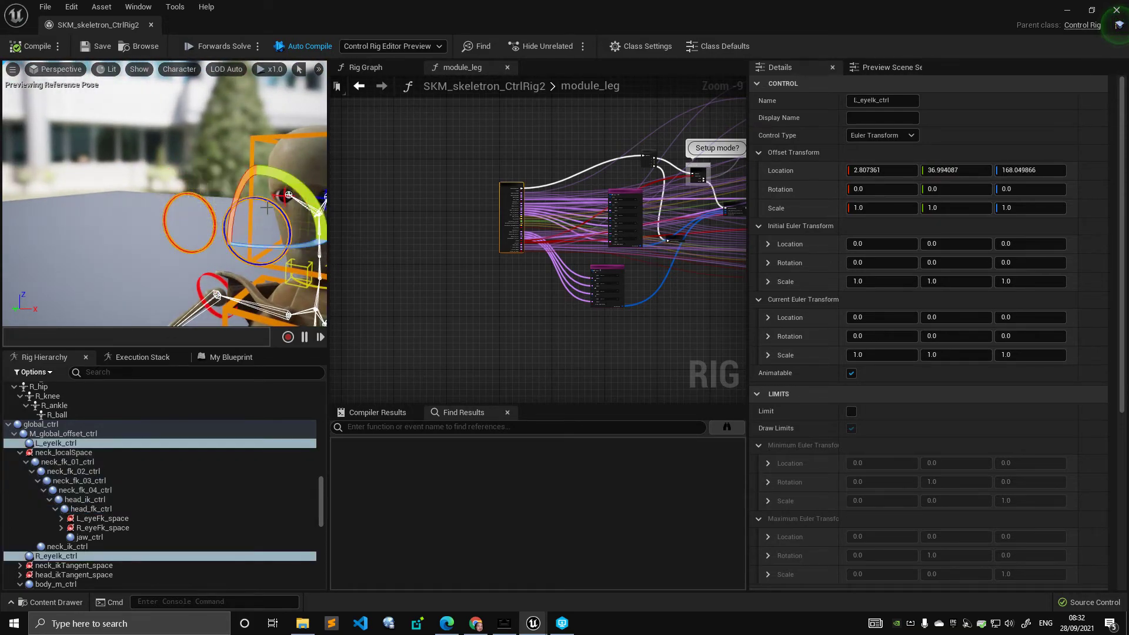
pyautogui.click(20, 452)
# Inspect the eye IK controls in relation to the body and the skeleton's lower controls, finishing with L_eyeIk_ctrl selected.
pyautogui.scroll(-5, 194, 206)
pyautogui.keyDown('alt'); pyautogui.moveTo(194, 206); pyautogui.dragTo(203, 241); pyautogui.keyUp('alt')
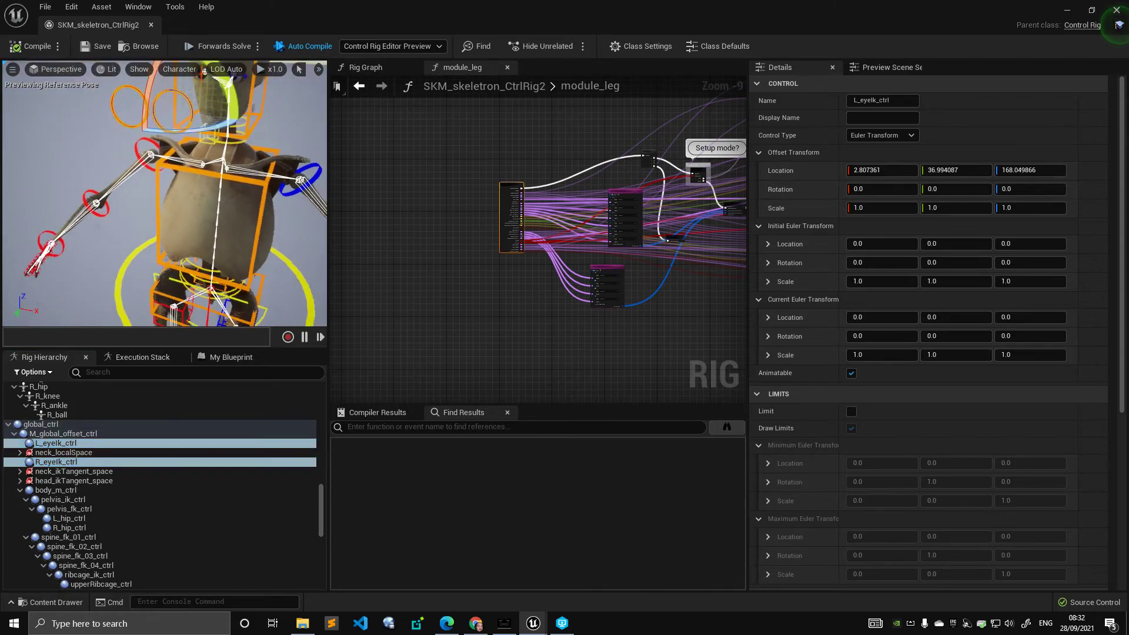
pyautogui.keyDown('alt'); pyautogui.moveTo(203, 241); pyautogui.dragTo(202, 117, button='middle'); pyautogui.keyUp('alt')
pyautogui.keyDown('alt'); pyautogui.moveTo(202, 194); pyautogui.dragTo(206, 212); pyautogui.keyUp('alt')
pyautogui.click(240, 257)
pyautogui.keyDown('alt'); pyautogui.moveTo(235, 176); pyautogui.dragTo(229, 294, button='middle'); pyautogui.keyUp('alt')
pyautogui.keyDown('alt'); pyautogui.moveTo(194, 223); pyautogui.dragTo(153, 196); pyautogui.keyUp('alt')
pyautogui.scroll(2, 153, 197)
pyautogui.click(125, 197)
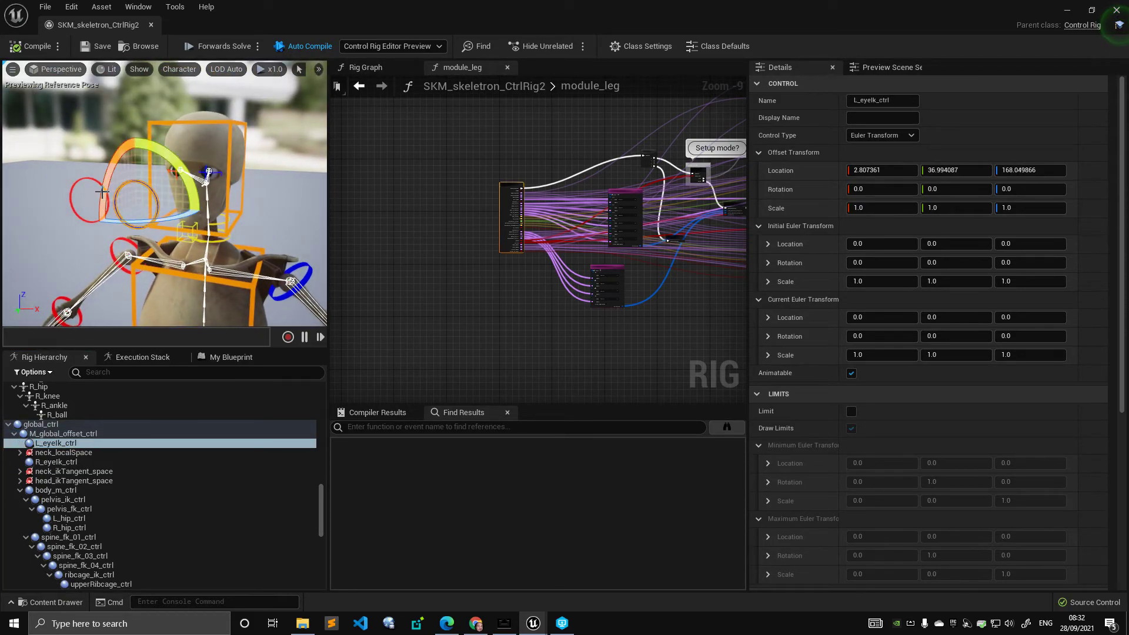
# Try moving L_eyeIk_ctrl and R_eyeIk_ctrl together in front of the face, and undo the move.
pyautogui.keyDown('shift'); pyautogui.click(106, 193); pyautogui.keyUp('shift')
pyautogui.scroll(5, 170, 203)
pyautogui.scroll(-4, 169, 206)
pyautogui.scroll(-1, 170, 208)
pyautogui.press('w')
pyautogui.moveTo(148, 194); pyautogui.dragTo(81, 157)
pyautogui.hotkey('ctrl', 'z')
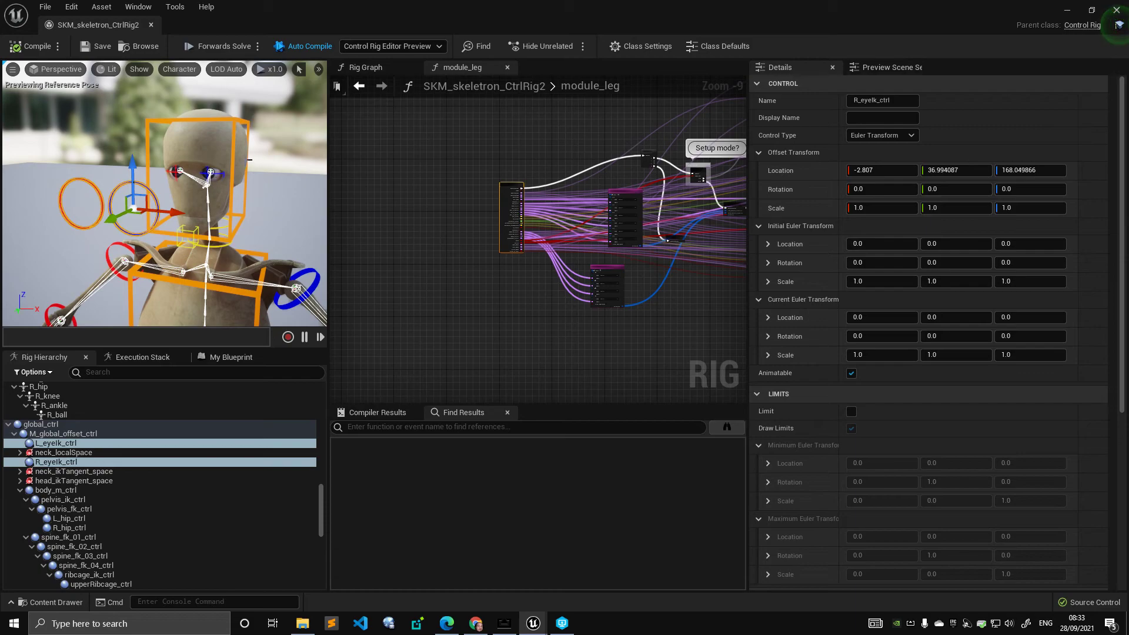
# Try rotating head_ik_ctrl, undo the rotation, and clear the selection.
pyautogui.click(247, 158)
pyautogui.moveTo(247, 158)
pyautogui.keyDown('alt'); pyautogui.mouseDown()
pyautogui.moveTo(300, 160)
pyautogui.moveTo(227, 150)
pyautogui.mouseUp(); pyautogui.keyUp('alt')
pyautogui.press('e')
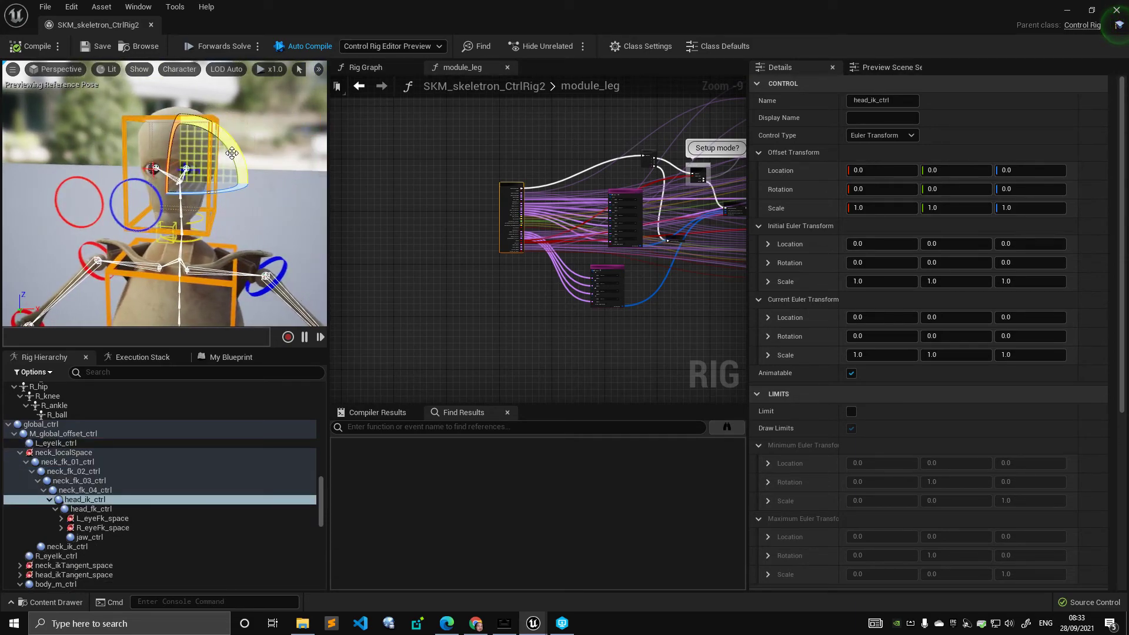
pyautogui.moveTo(201, 194); pyautogui.dragTo(155, 197)
pyautogui.hotkey('ctrl', 'z')
pyautogui.click(273, 143)
pyautogui.keyDown('alt'); pyautogui.moveTo(272, 143); pyautogui.dragTo(247, 150); pyautogui.keyUp('alt')
pyautogui.keyDown('alt'); pyautogui.moveTo(222, 198); pyautogui.dragTo(204, 174); pyautogui.keyUp('alt')
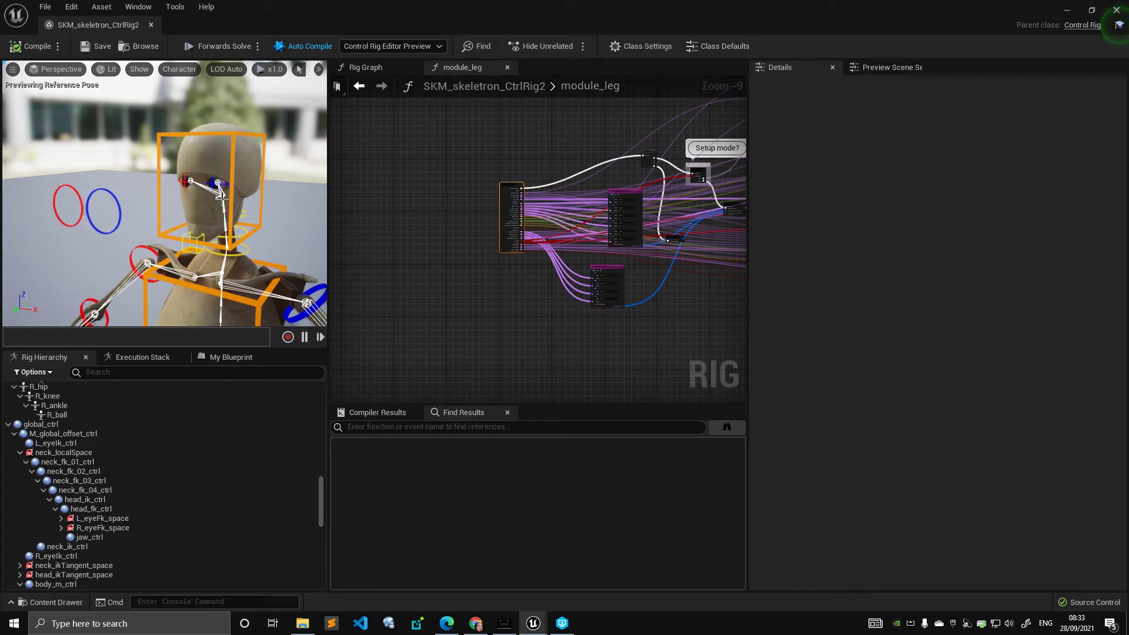
# Widen the viewport and move R_eyeIk_ctrl and L_eyeIk_ctrl together to test how both eyes aim.
pyautogui.moveTo(331, 190); pyautogui.dragTo(360, 187)
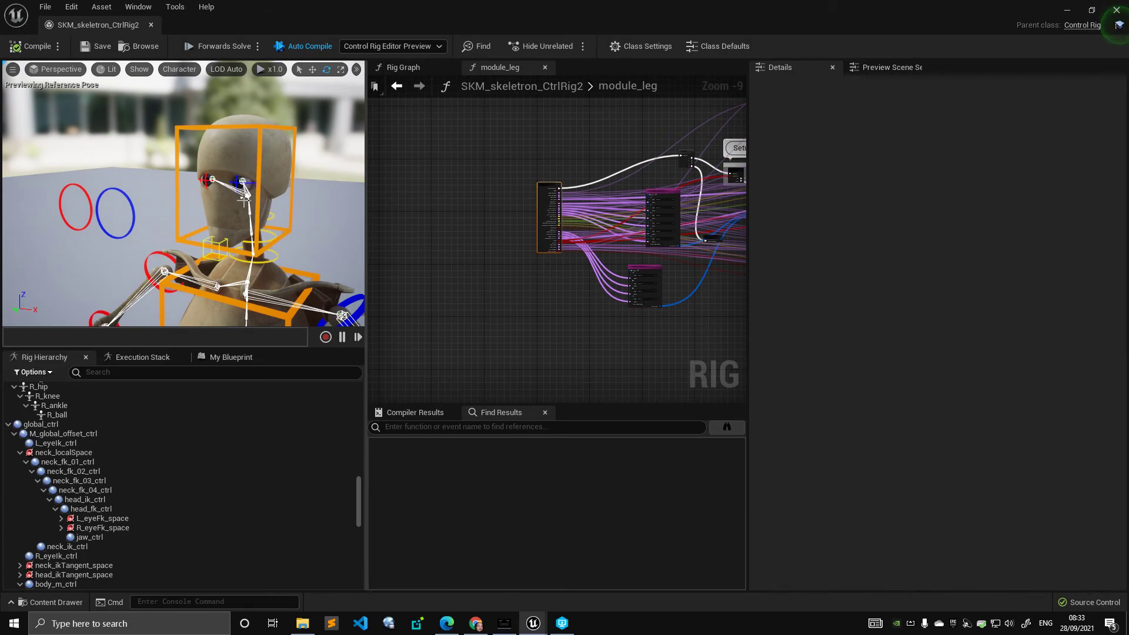
pyautogui.click(92, 201)
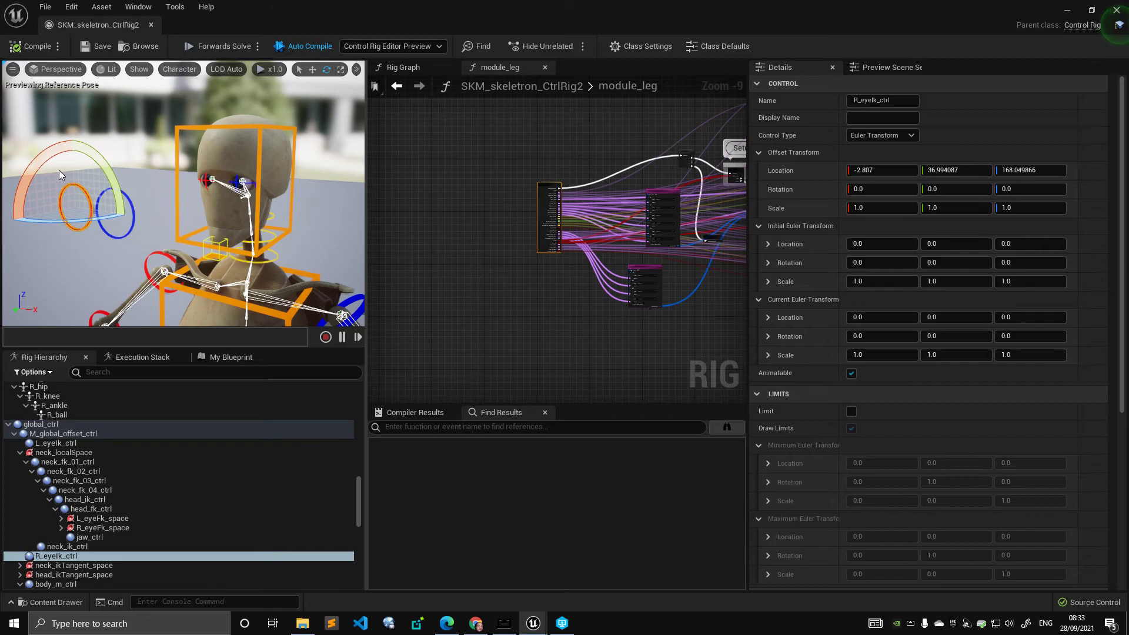
pyautogui.keyDown('shift'); pyautogui.click(134, 203); pyautogui.keyUp('shift')
pyautogui.press('w')
pyautogui.moveTo(128, 200); pyautogui.dragTo(104, 194)
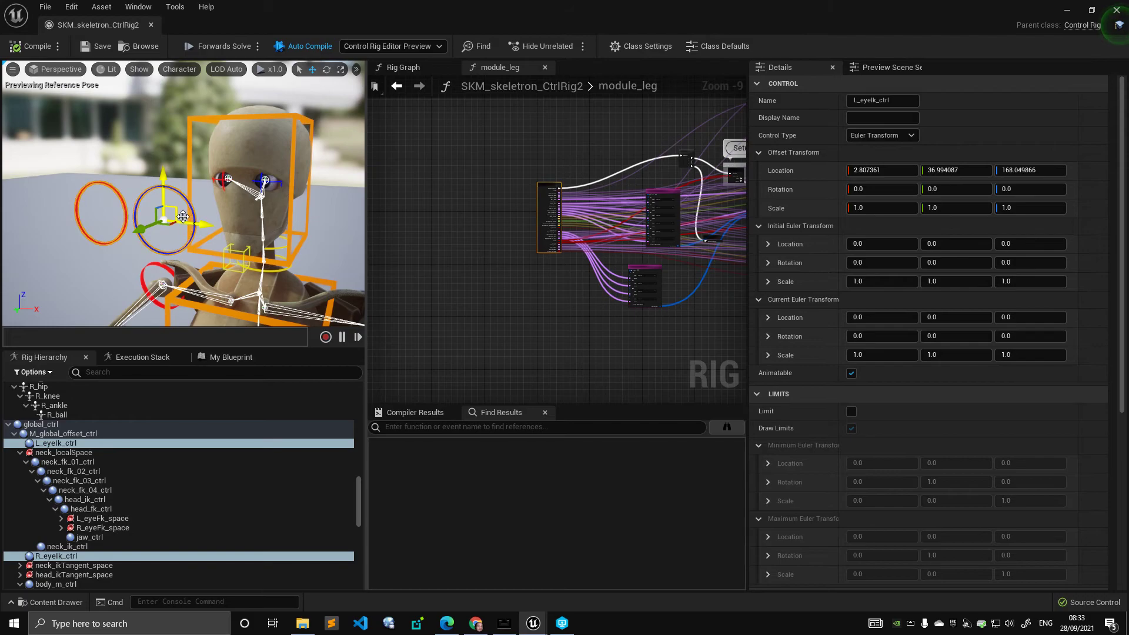
pyautogui.moveTo(181, 193); pyautogui.dragTo(187, 203, button='right')
pyautogui.scroll(-4, 181, 193)
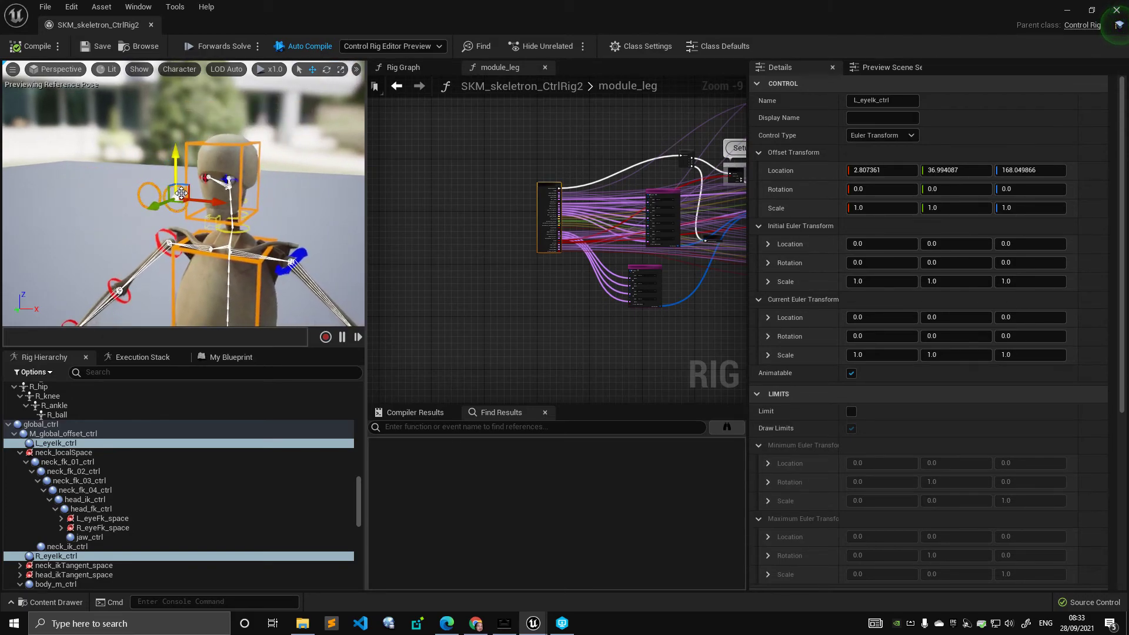
pyautogui.moveTo(184, 187); pyautogui.dragTo(116, 181)
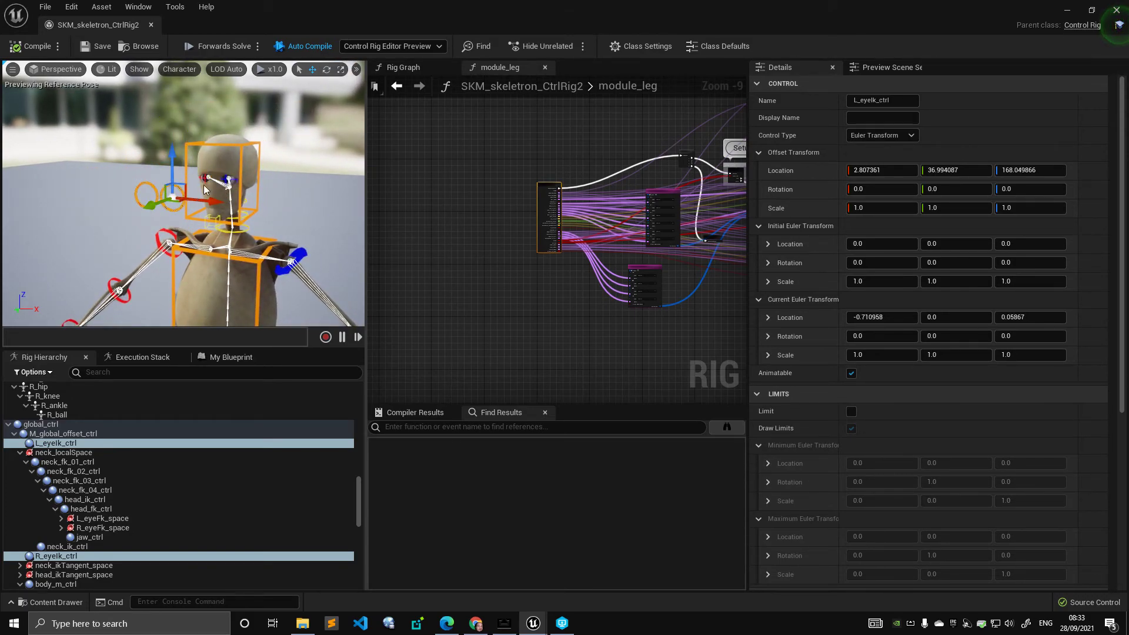
# Rotate head_ik_ctrl by about -37 degrees around Z to test how the head and eye controls respond.
pyautogui.click(85, 499)
pyautogui.press('e')
pyautogui.moveTo(259, 194); pyautogui.dragTo(235, 241)
pyautogui.scroll(-4, 229, 235)
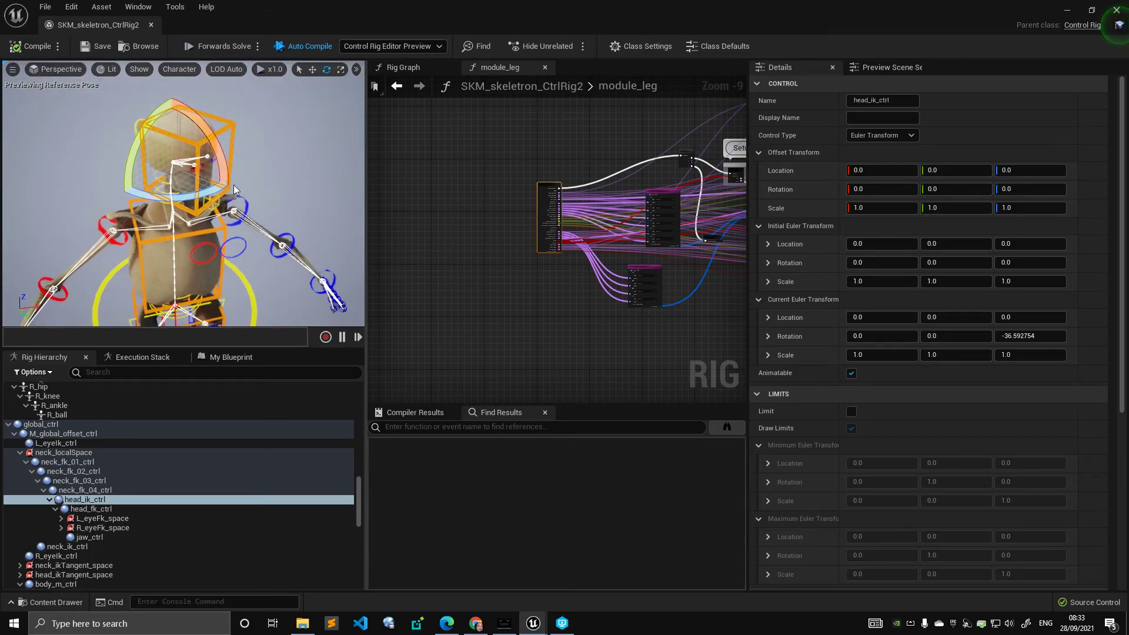
# Reset the transforms of L_eyeIk_ctrl and R_eyeIk_ctrl, and reset head_ik_ctrl as well.
pyautogui.click(229, 253)
pyautogui.keyDown('shift'); pyautogui.click(206, 259); pyautogui.keyUp('shift')
pyautogui.press('w')
pyautogui.keyDown('alt'); pyautogui.moveTo(268, 242); pyautogui.dragTo(238, 171); pyautogui.keyUp('alt')
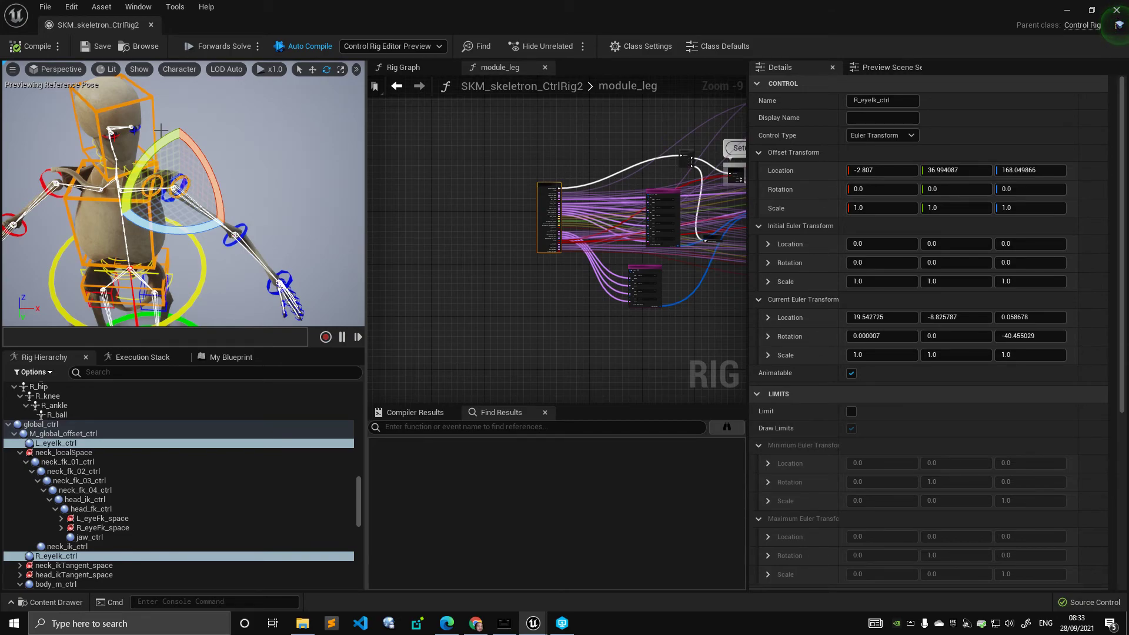
pyautogui.hotkey('ctrl', 'g')
pyautogui.click(155, 121)
pyautogui.hotkey('ctrl', 'g')
pyautogui.keyDown('alt'); pyautogui.moveTo(227, 167); pyautogui.dragTo(329, 194, button='middle'); pyautogui.keyUp('alt')
pyautogui.keyDown('alt'); pyautogui.moveTo(329, 194); pyautogui.dragTo(376, 200, button='right'); pyautogui.keyUp('alt')
pyautogui.keyDown('alt'); pyautogui.moveTo(235, 176); pyautogui.dragTo(144, 243); pyautogui.keyUp('alt')
pyautogui.keyDown('alt'); pyautogui.moveTo(204, 271); pyautogui.dragTo(218, 246); pyautogui.keyUp('alt')
pyautogui.hotkey('ctrl', 'g')
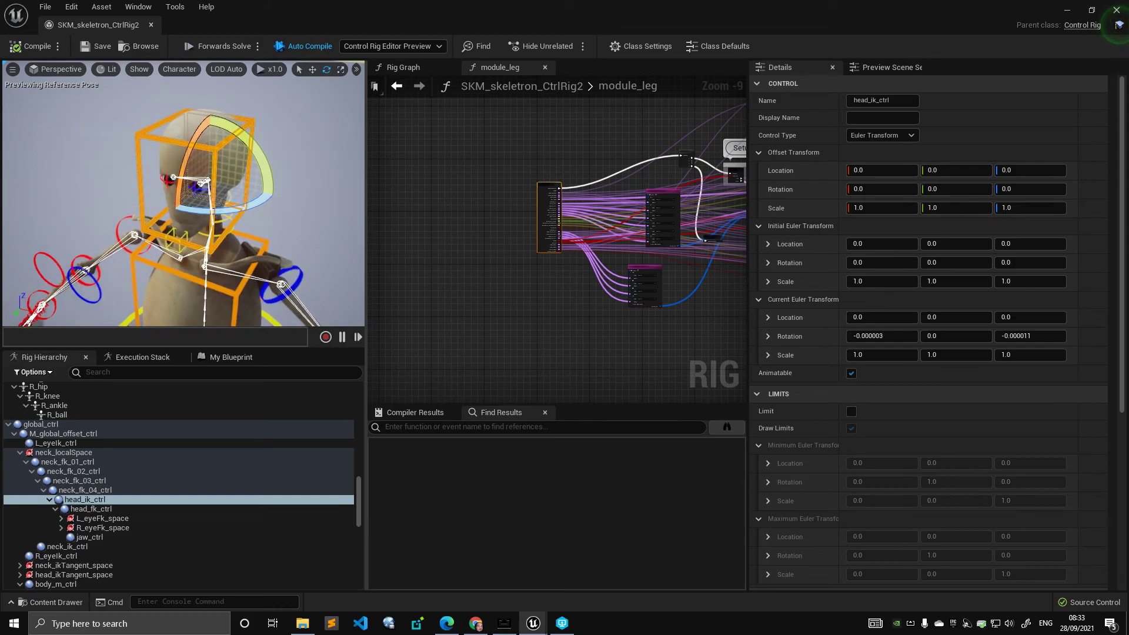
pyautogui.keyDown('alt'); pyautogui.moveTo(288, 265); pyautogui.dragTo(294, 194, button='middle'); pyautogui.keyUp('alt')
pyautogui.keyDown('alt'); pyautogui.moveTo(295, 188); pyautogui.dragTo(151, 177); pyautogui.keyUp('alt')
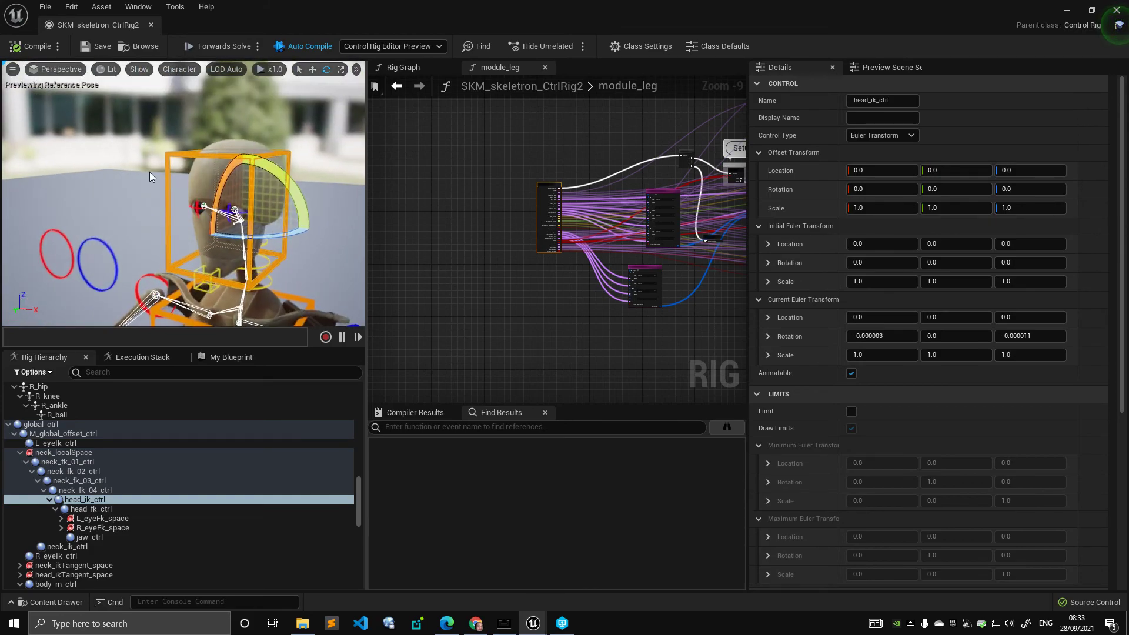
# Try moving L_eyeIk_ctrl on its own by about 7 units along X, return it to its starting place, and deselect it.
pyautogui.click(151, 177)
pyautogui.click(75, 250)
pyautogui.keyDown('ctrl'); pyautogui.click(72, 259); pyautogui.keyUp('ctrl')
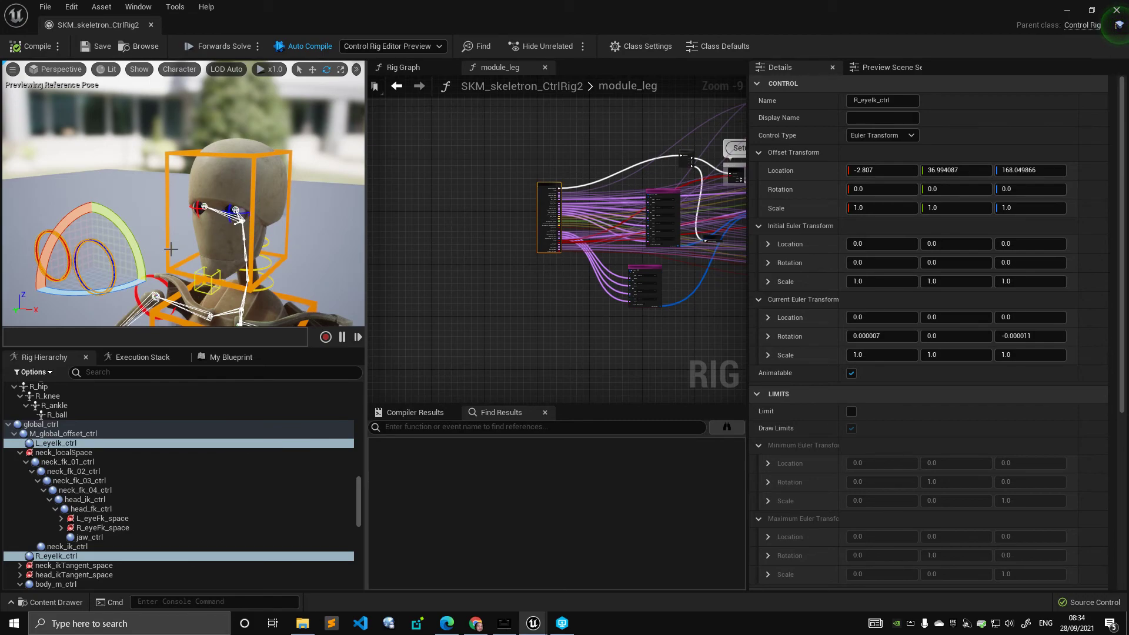
pyautogui.click(142, 195)
pyautogui.click(116, 254)
pyautogui.moveTo(108, 270); pyautogui.dragTo(163, 286)
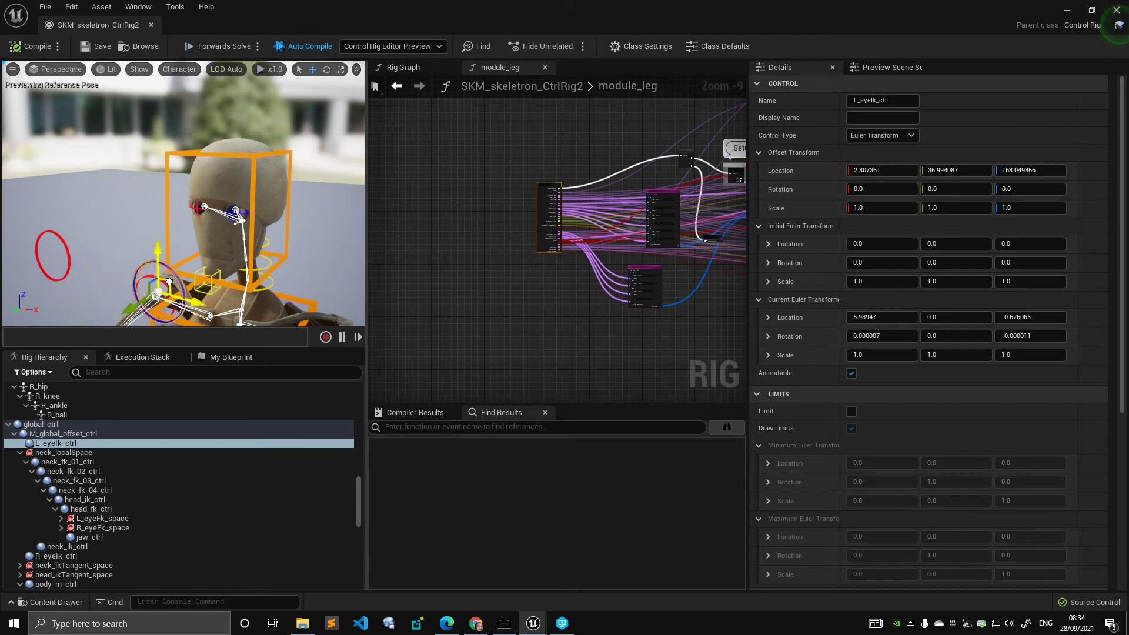
pyautogui.moveTo(226, 223); pyautogui.dragTo(246, 227, button='right')
pyautogui.scroll(-4, 246, 227)
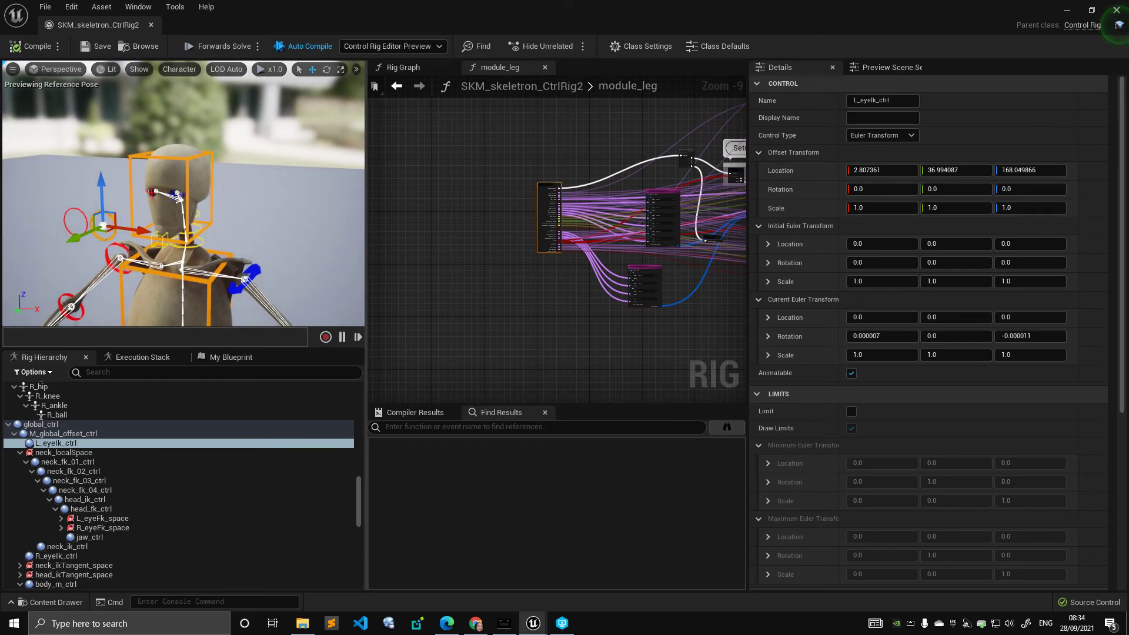
pyautogui.click(223, 224)
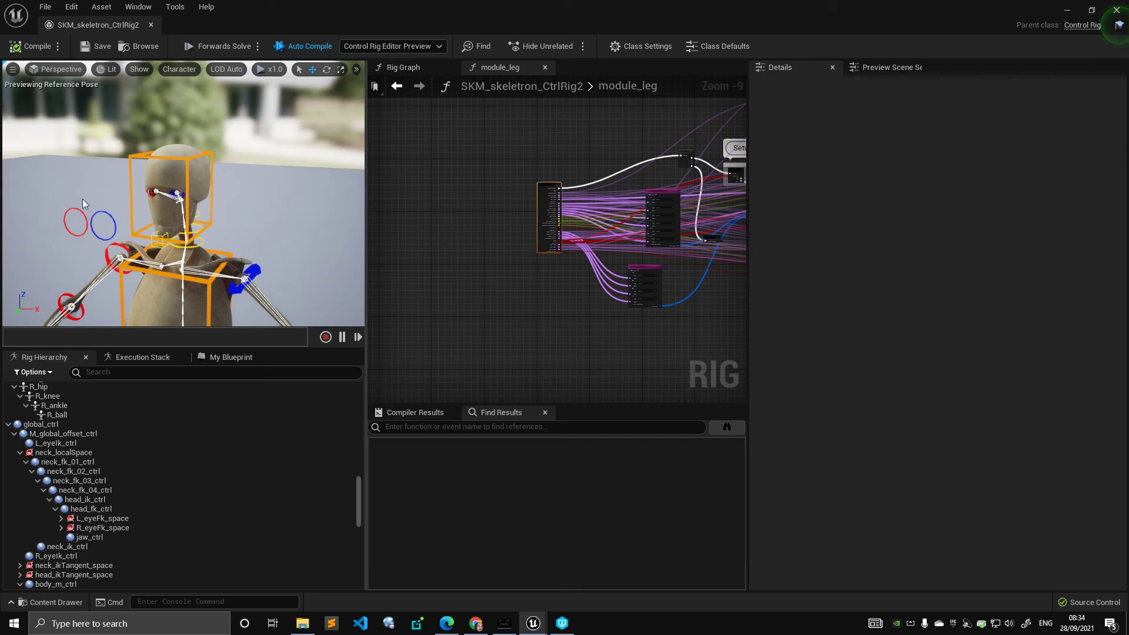
# Examine the eye IK controls in relation to the head, shoulders and arm from several angles.
pyautogui.keyDown('alt'); pyautogui.moveTo(96, 248); pyautogui.dragTo(147, 250); pyautogui.keyUp('alt')
pyautogui.keyDown('alt'); pyautogui.moveTo(147, 249); pyautogui.dragTo(105, 235, button='right'); pyautogui.keyUp('alt')
pyautogui.moveTo(105, 236)
pyautogui.keyDown('alt'); pyautogui.mouseDown(button='middle')
pyautogui.moveTo(118, 177)
pyautogui.moveTo(123, 247)
pyautogui.mouseUp(button='middle'); pyautogui.keyUp('alt')
pyautogui.keyDown('alt'); pyautogui.moveTo(123, 247); pyautogui.dragTo(158, 235, button='right'); pyautogui.keyUp('alt')
pyautogui.moveTo(112, 118)
pyautogui.keyDown('alt'); pyautogui.mouseDown()
pyautogui.moveTo(63, 101)
pyautogui.moveTo(104, 103)
pyautogui.mouseUp(); pyautogui.keyUp('alt')
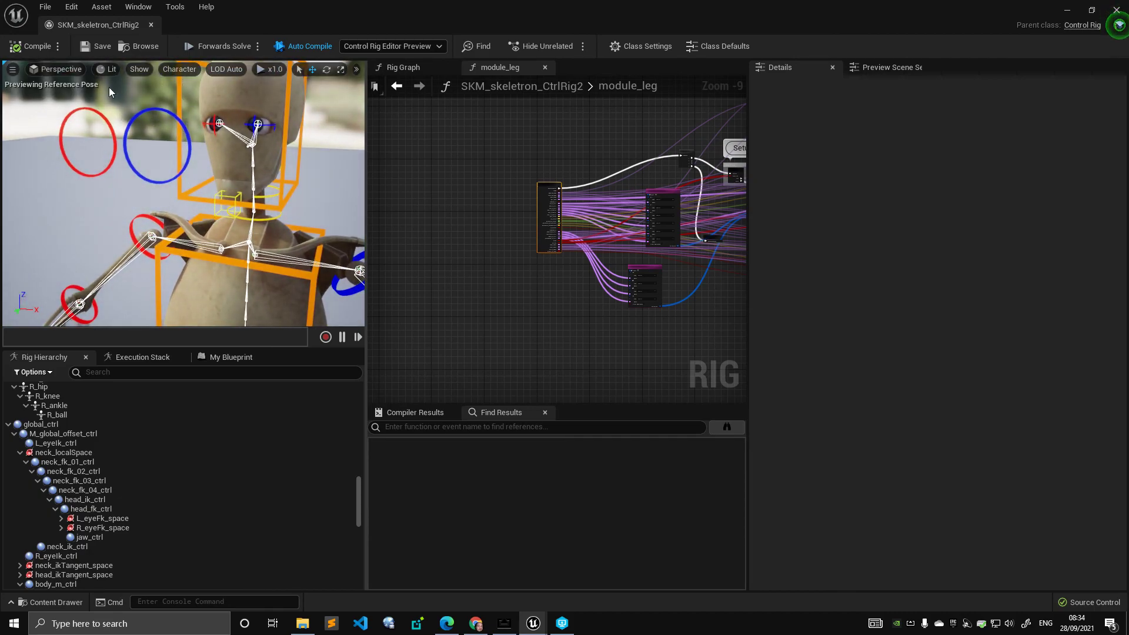
pyautogui.keyDown('alt'); pyautogui.moveTo(104, 103); pyautogui.dragTo(64, 111, button='right'); pyautogui.keyUp('alt')
pyautogui.keyDown('alt'); pyautogui.moveTo(65, 112); pyautogui.dragTo(112, 123); pyautogui.keyUp('alt')
pyautogui.keyDown('alt'); pyautogui.moveTo(112, 123); pyautogui.dragTo(141, 135, button='right'); pyautogui.keyUp('alt')
pyautogui.keyDown('alt'); pyautogui.moveTo(159, 147); pyautogui.dragTo(180, 168); pyautogui.keyUp('alt')
# Try small rotations of head_ik_ctrl, undo them, and clear the selection.
pyautogui.click(217, 161)
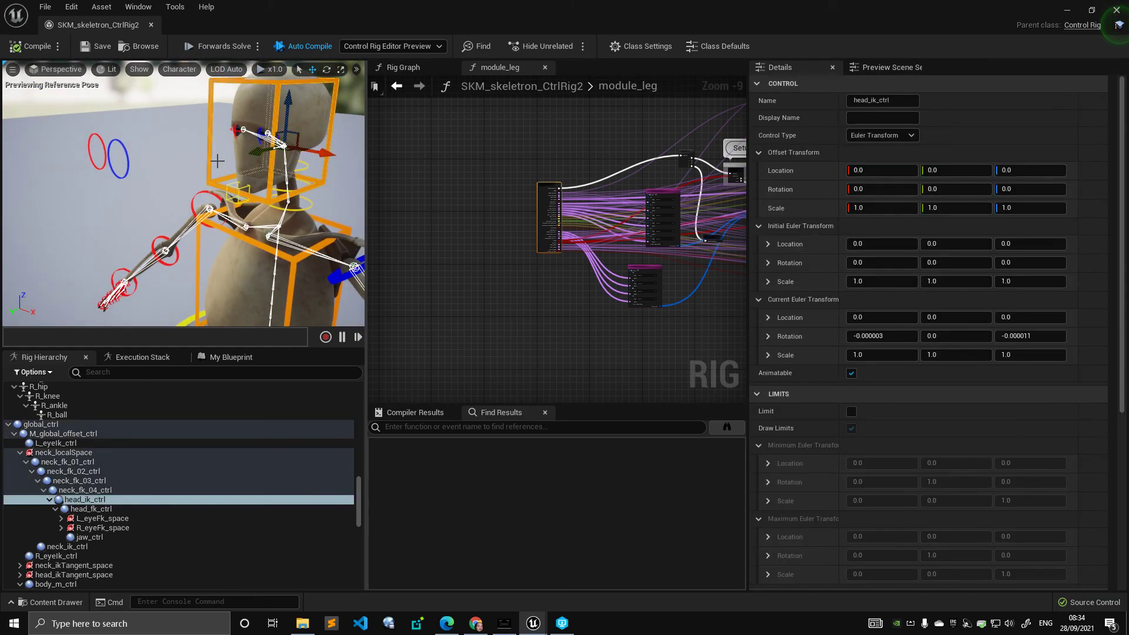
pyautogui.press('e')
pyautogui.moveTo(279, 160)
pyautogui.mouseDown()
pyautogui.moveTo(306, 159)
pyautogui.moveTo(276, 158)
pyautogui.mouseUp()
pyautogui.moveTo(252, 118); pyautogui.dragTo(259, 113)
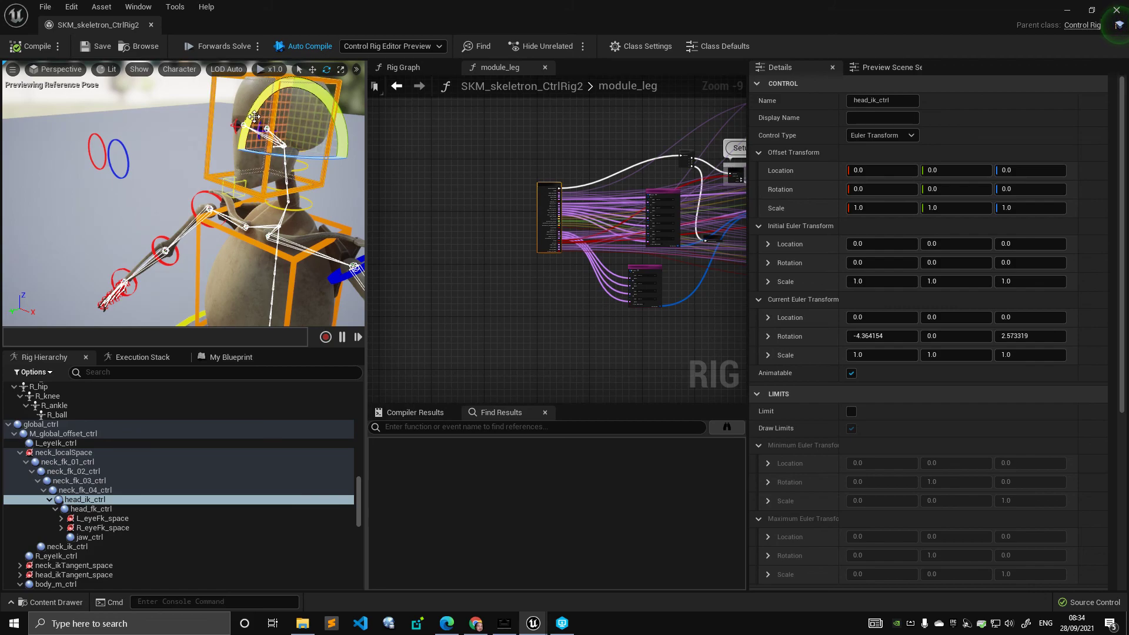
pyautogui.hotkey('ctrl', 'z')
pyautogui.hotkey('ctrl', 'z')
pyautogui.moveTo(259, 113); pyautogui.dragTo(264, 116, button='right')
pyautogui.scroll(-5, 151, 144)
pyautogui.click(151, 144)
# Collapse global_ctrl in the rig hierarchy to inspect the top-level controls and spaces.
pyautogui.scroll(5, 147, 162)
pyautogui.moveTo(138, 166); pyautogui.dragTo(138, 165, button='right')
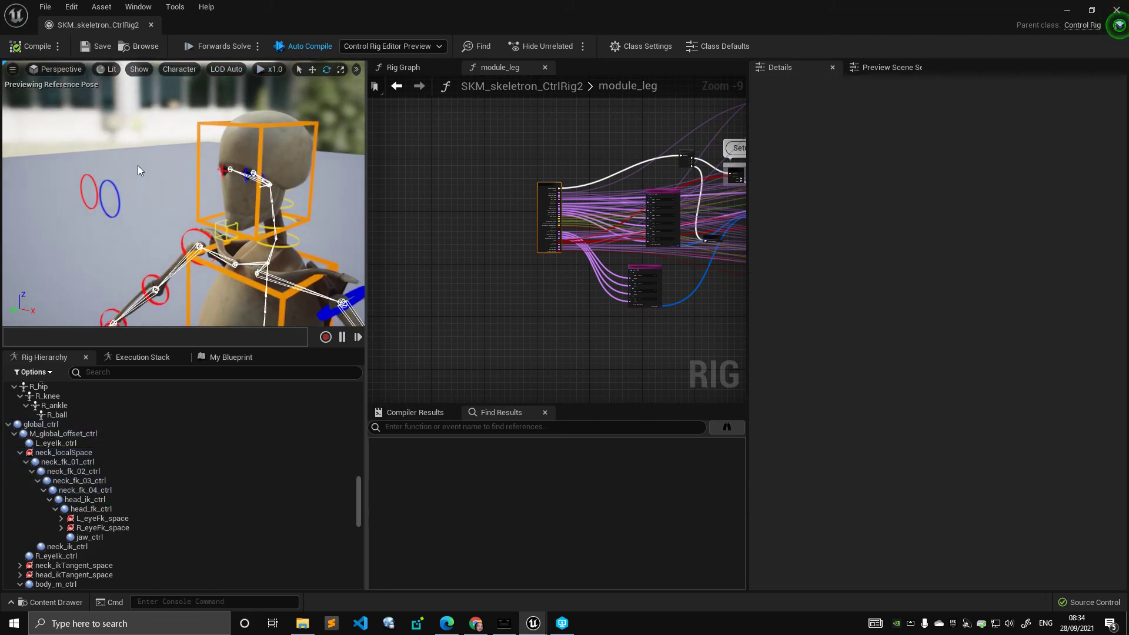
pyautogui.click(8, 424)
pyautogui.moveTo(163, 189); pyautogui.dragTo(163, 189, button='right')
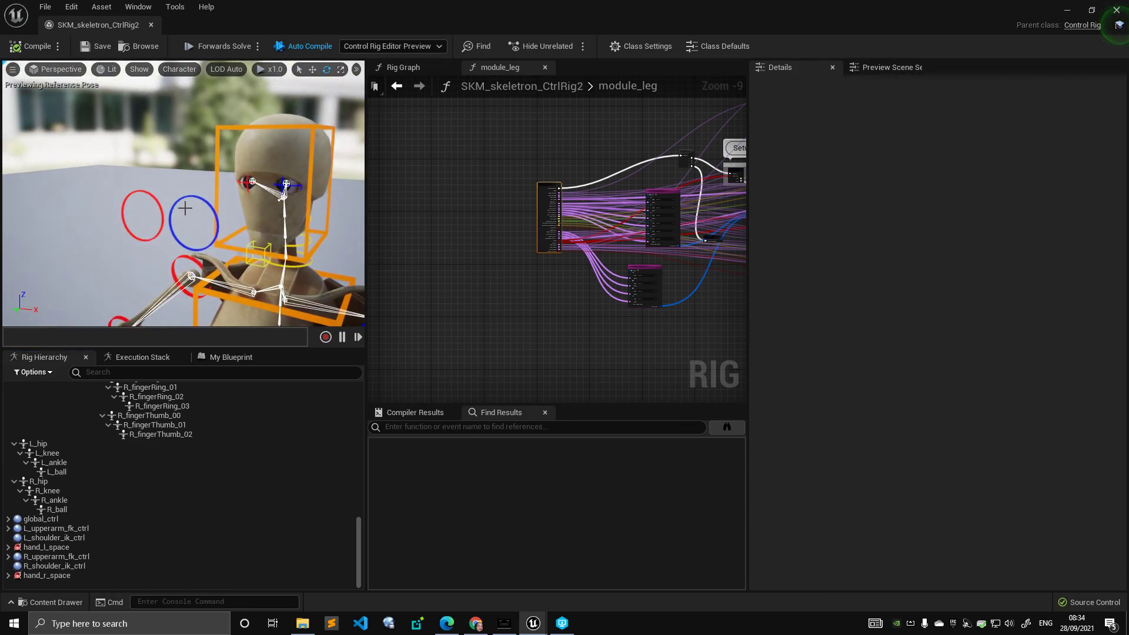
# Locate head_ik_ctrl in the rig hierarchy and inspect L_eyeFk_space and R_eyeFk_space beneath head_fk_ctrl.
pyautogui.click(209, 213)
pyautogui.scroll(-4, 118, 500)
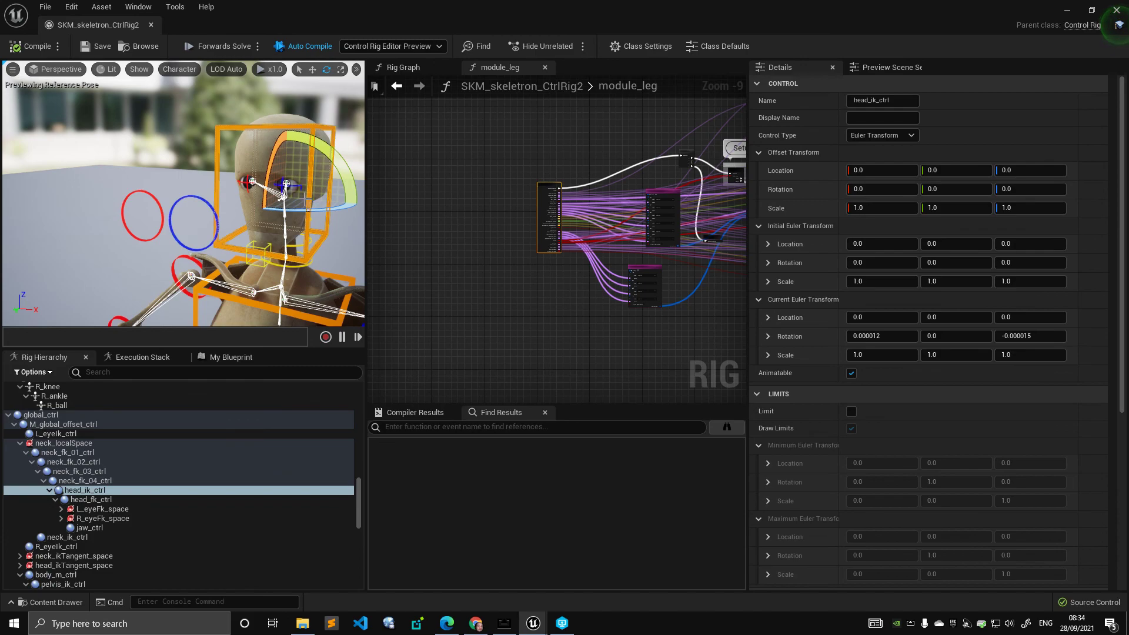
pyautogui.click(94, 499)
pyautogui.click(125, 517)
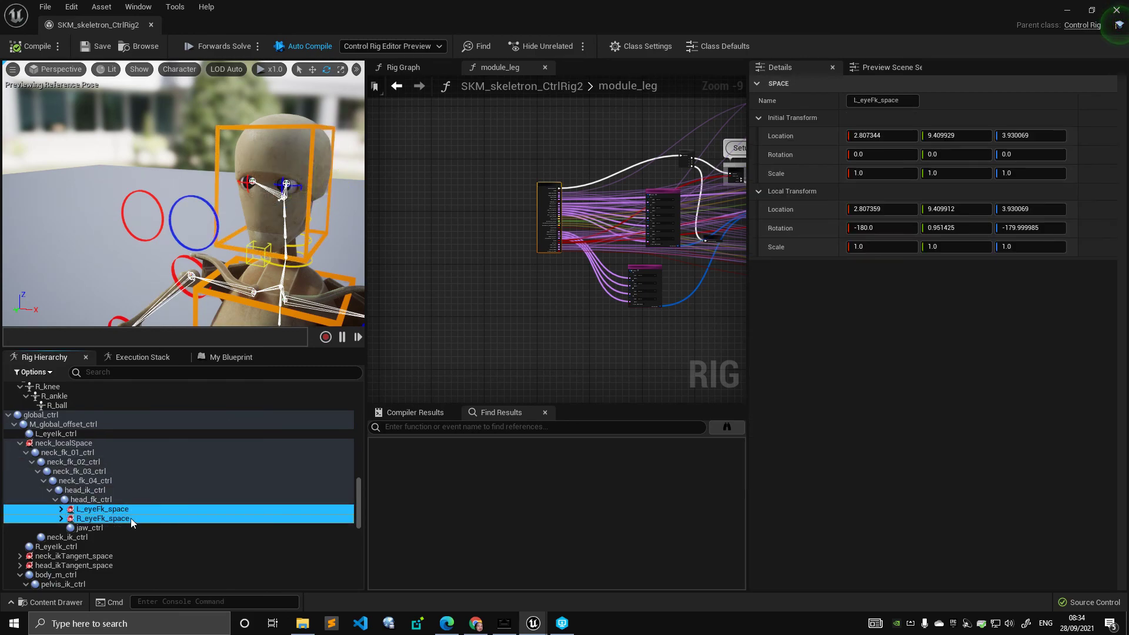
pyautogui.keyDown('ctrl'); pyautogui.click(118, 507); pyautogui.keyUp('ctrl')
# Frame head_fk_ctrl and rotate it up and down around X, ending at about 11 degrees.
pyautogui.click(112, 499)
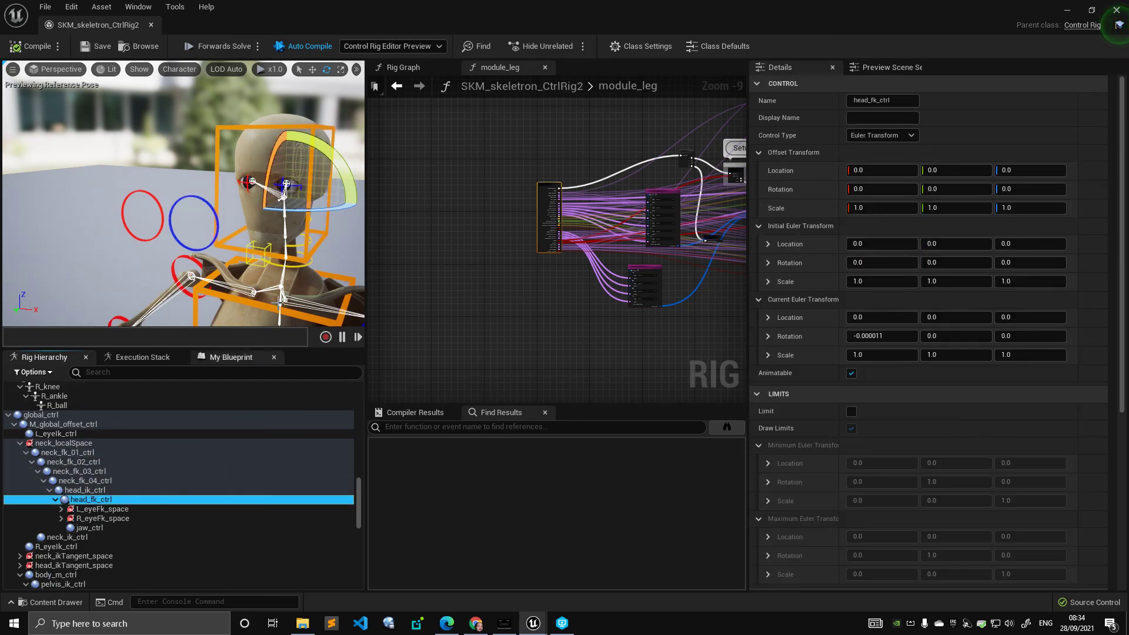
pyautogui.press('f')
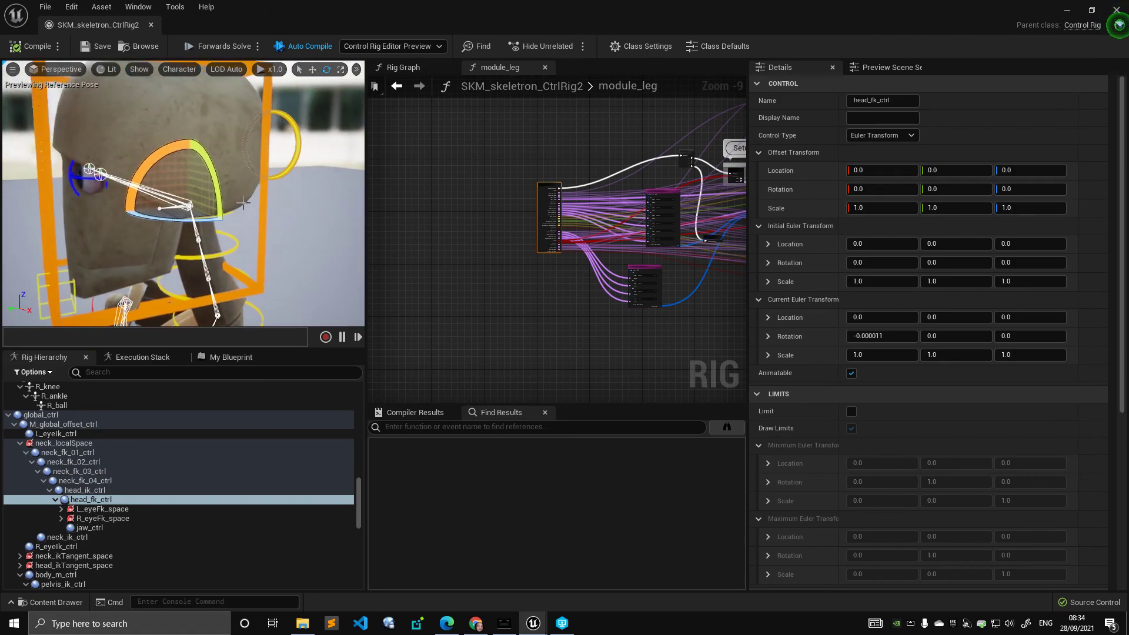
pyautogui.moveTo(137, 169)
pyautogui.mouseDown()
pyautogui.moveTo(152, 151)
pyautogui.moveTo(131, 183)
pyautogui.moveTo(147, 160)
pyautogui.mouseUp()
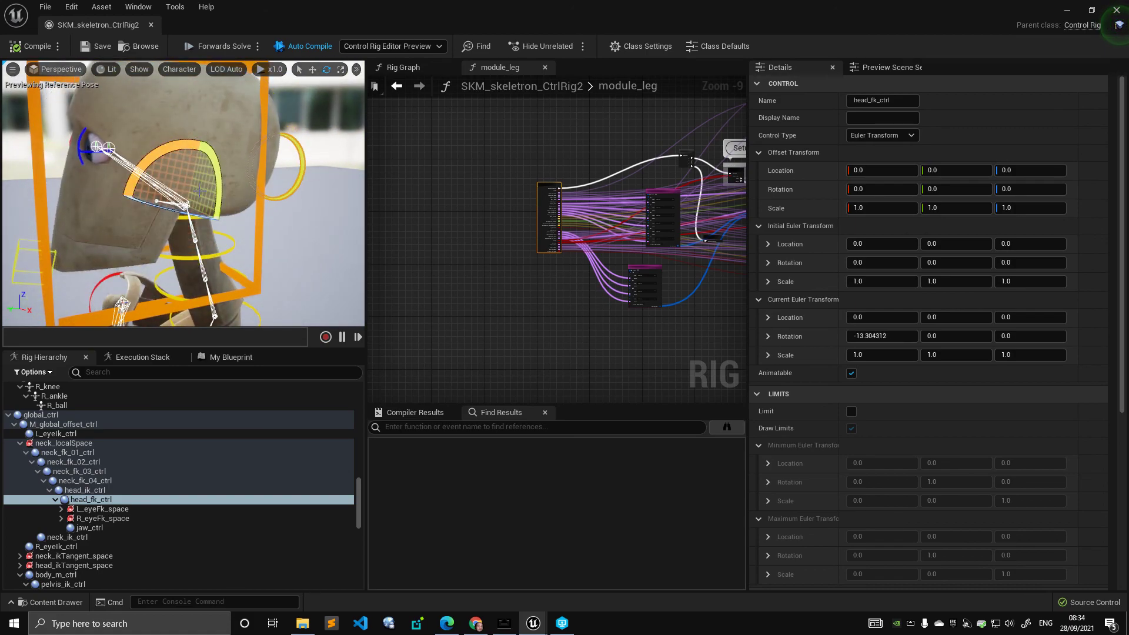
pyautogui.moveTo(198, 172); pyautogui.dragTo(141, 172, button='right')
pyautogui.scroll(-4, 198, 172)
pyautogui.moveTo(259, 144); pyautogui.dragTo(231, 178)
pyautogui.moveTo(231, 194); pyautogui.dragTo(235, 176, button='right')
pyautogui.scroll(5, 235, 194)
pyautogui.scroll(-6, 267, 259)
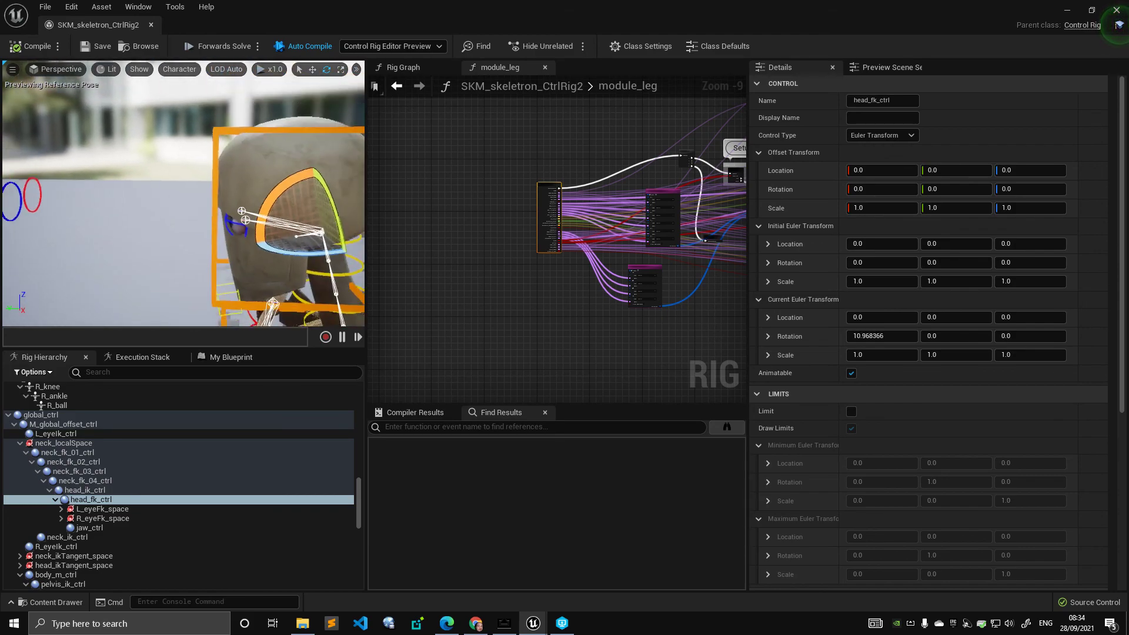
# Rotate head_fk_ctrl around several axes to test the eyes, and deselect it with the upper body in view.
pyautogui.moveTo(305, 244); pyautogui.dragTo(276, 252)
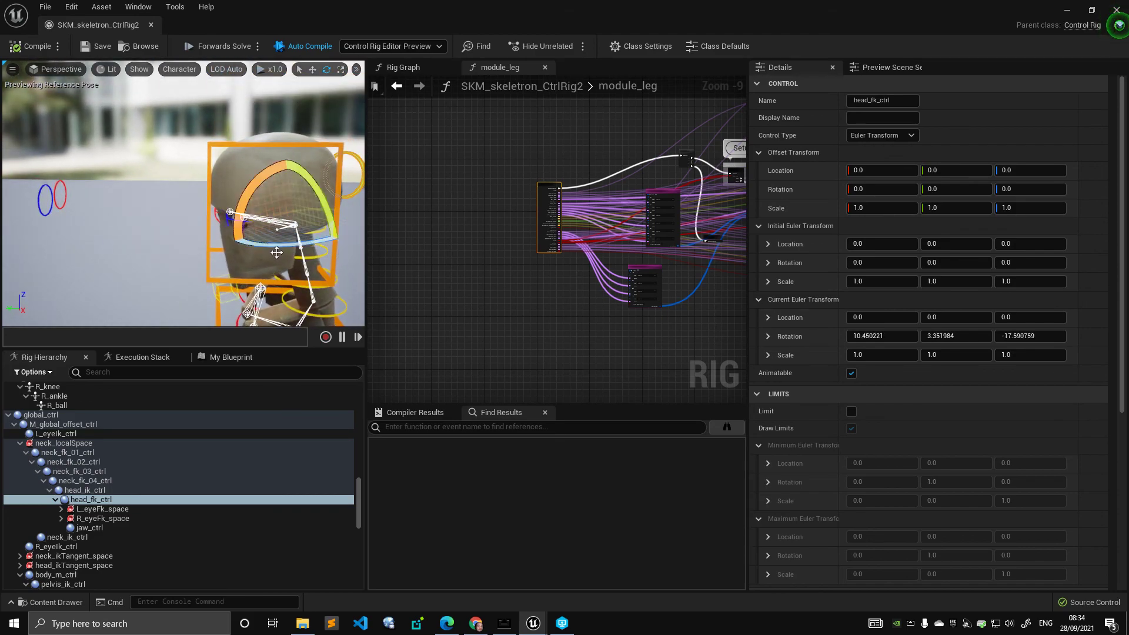
pyautogui.moveTo(309, 251); pyautogui.dragTo(265, 157)
pyautogui.keyDown('alt'); pyautogui.moveTo(139, 219); pyautogui.dragTo(207, 233); pyautogui.keyUp('alt')
pyautogui.scroll(-5, 163, 227)
pyautogui.keyDown('alt'); pyautogui.moveTo(163, 227); pyautogui.dragTo(236, 217, button='middle'); pyautogui.keyUp('alt')
pyautogui.click(236, 216)
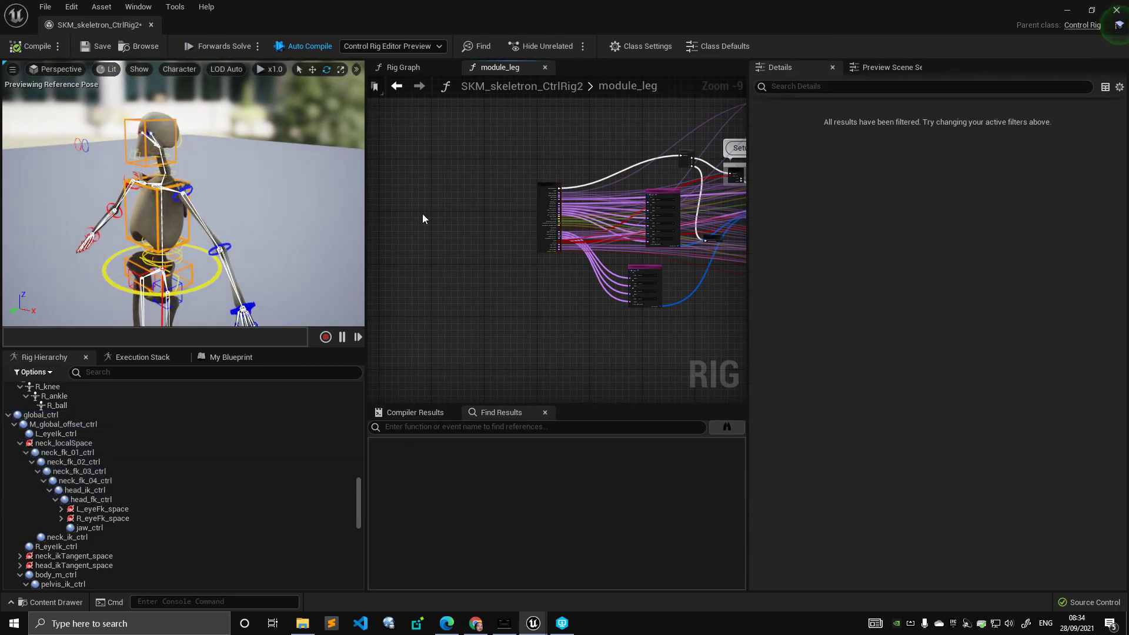